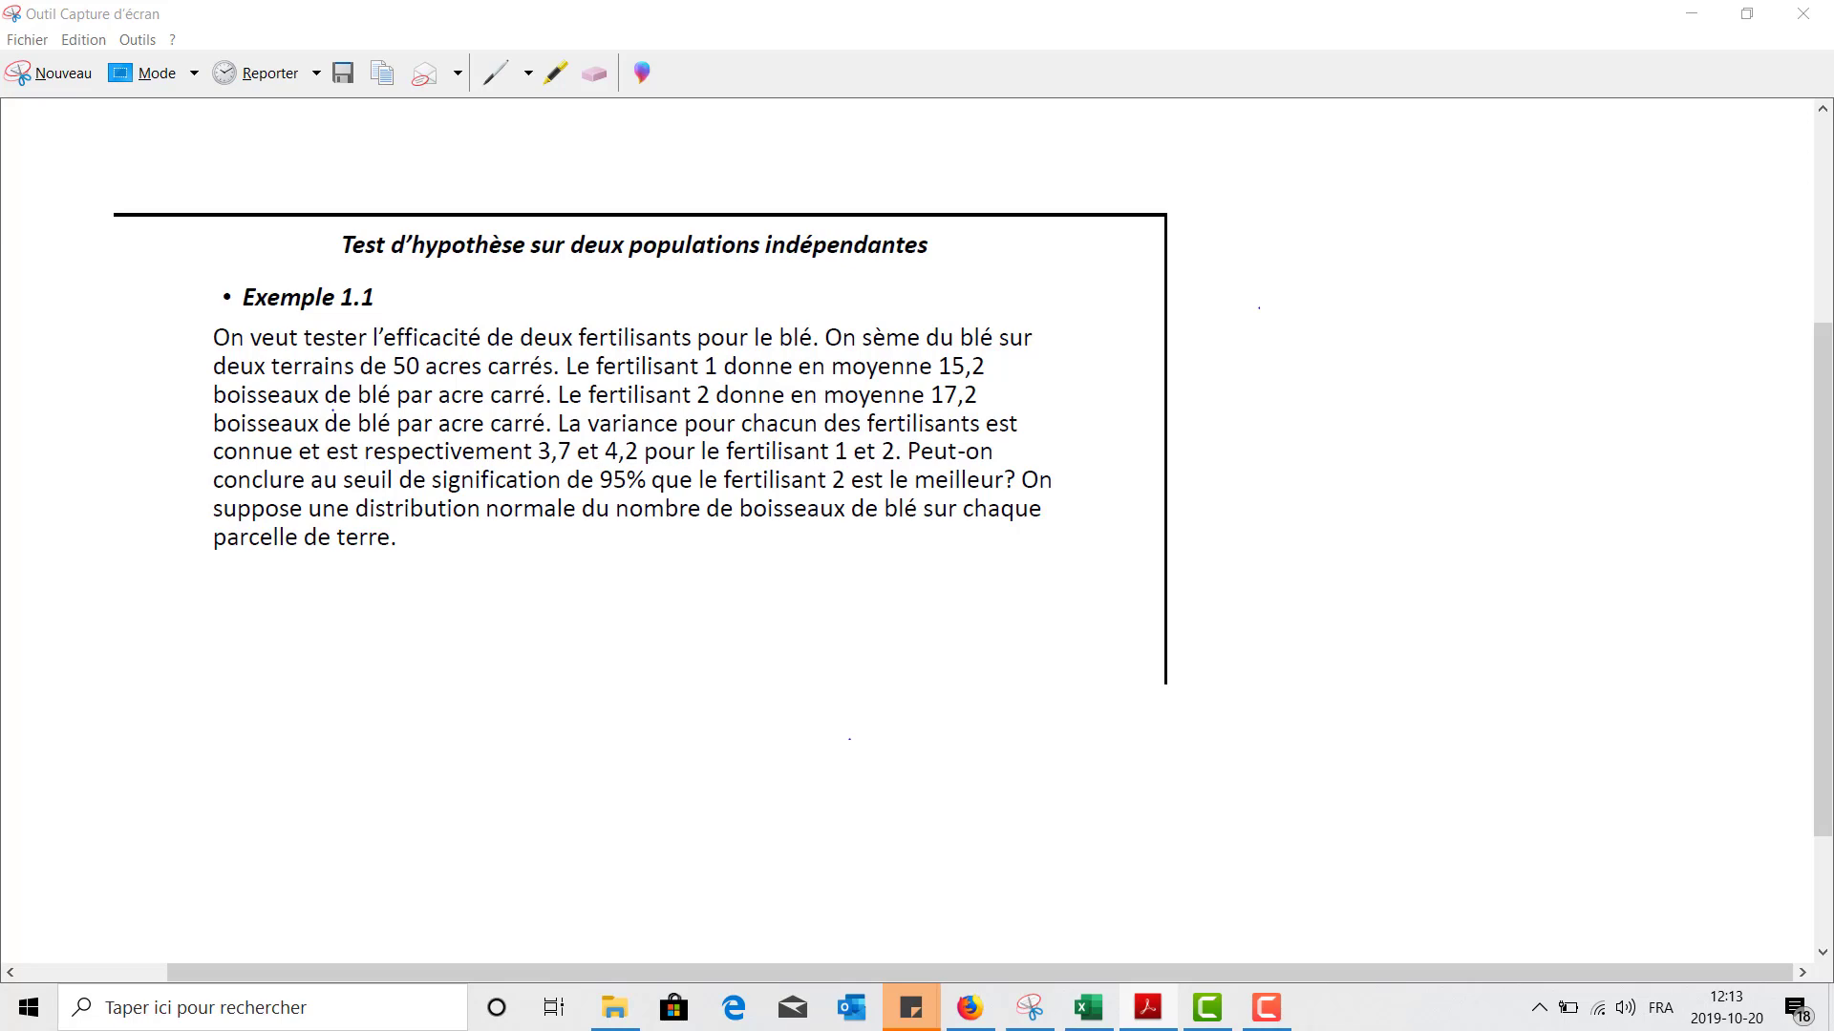
Minimize the screenshot of the exercise and launch Excel with a new blank workbook.
{"action": "left_click", "coordinate": [1692, 13]}
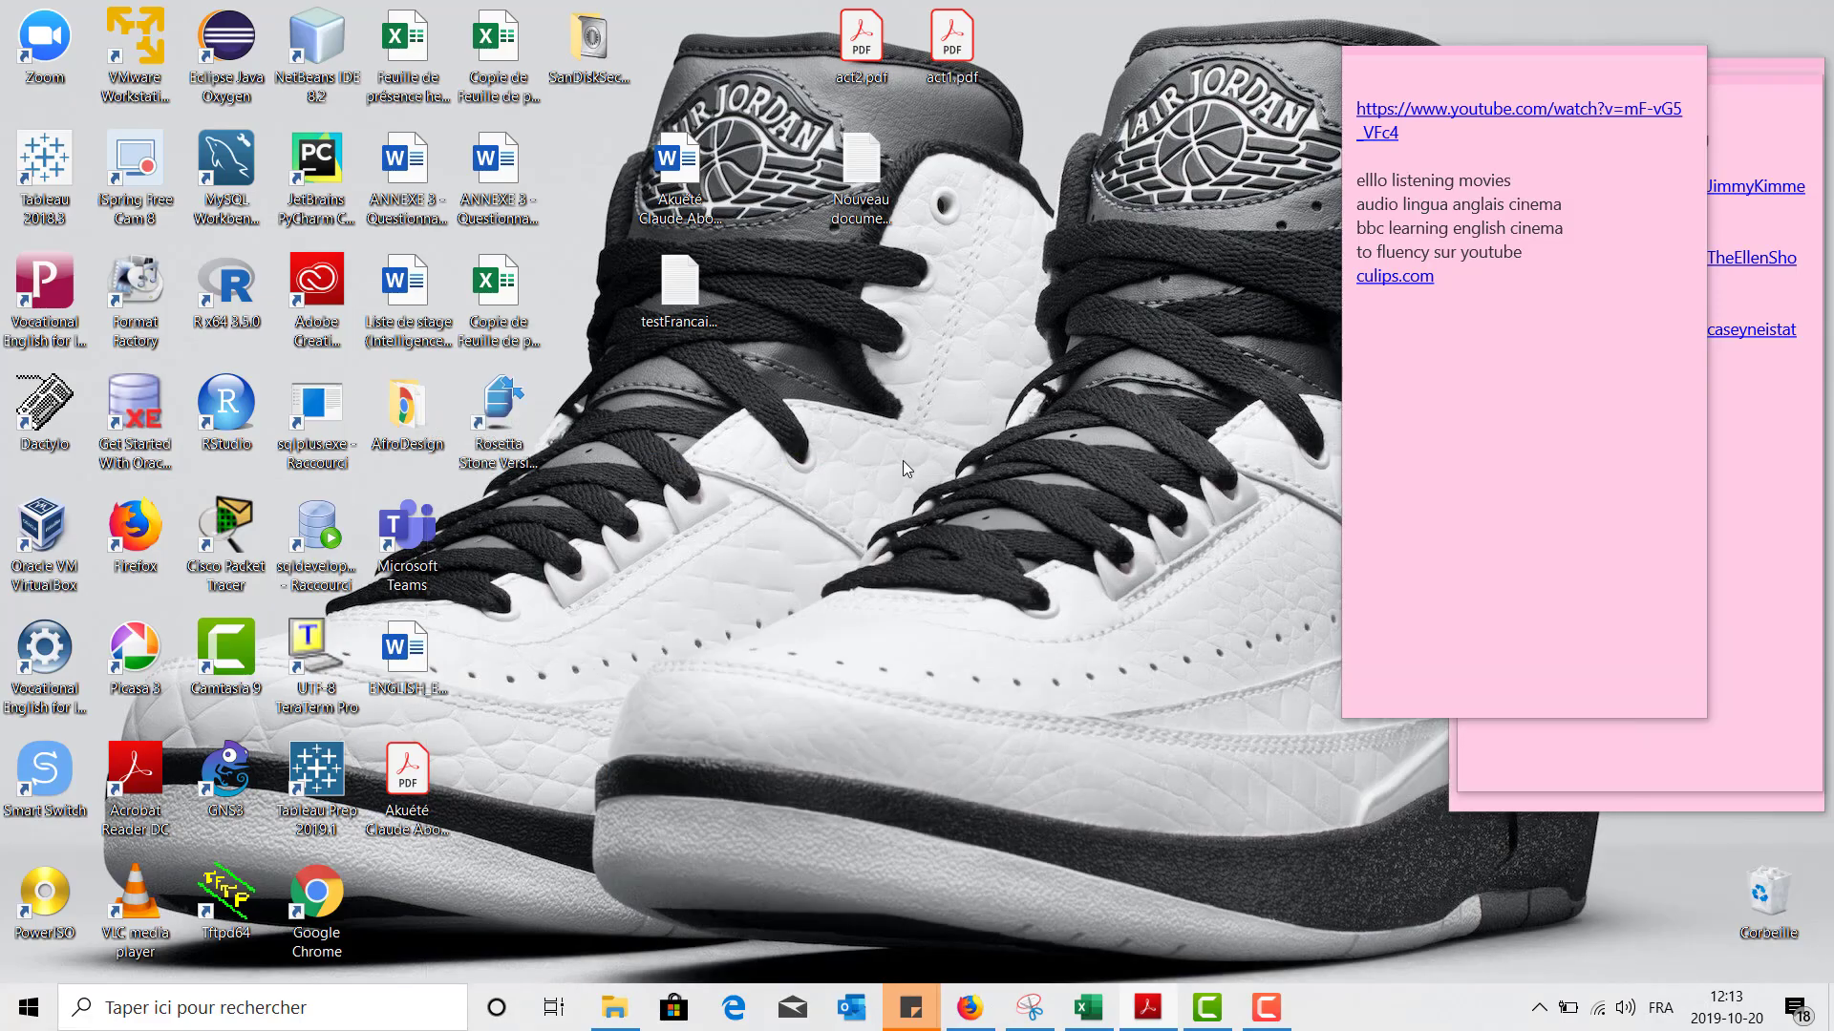
{"action": "key", "text": "super"}
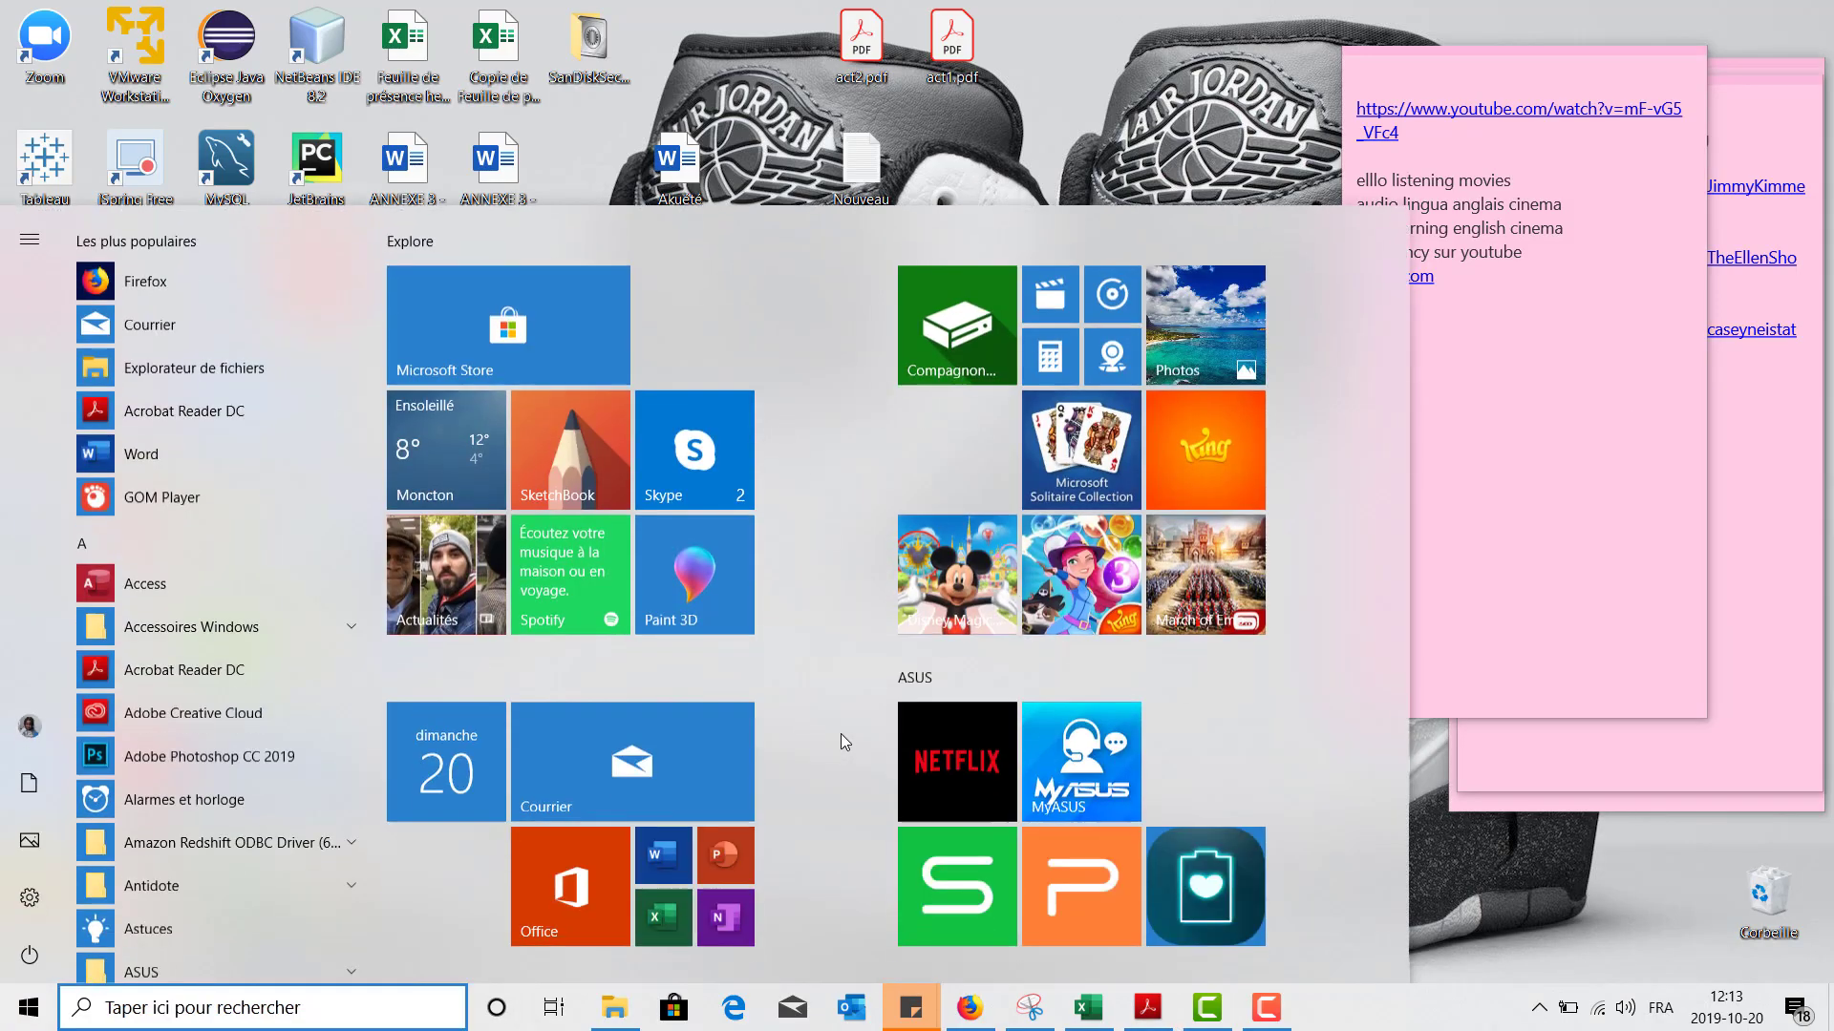
{"action": "type", "text": "ex"}
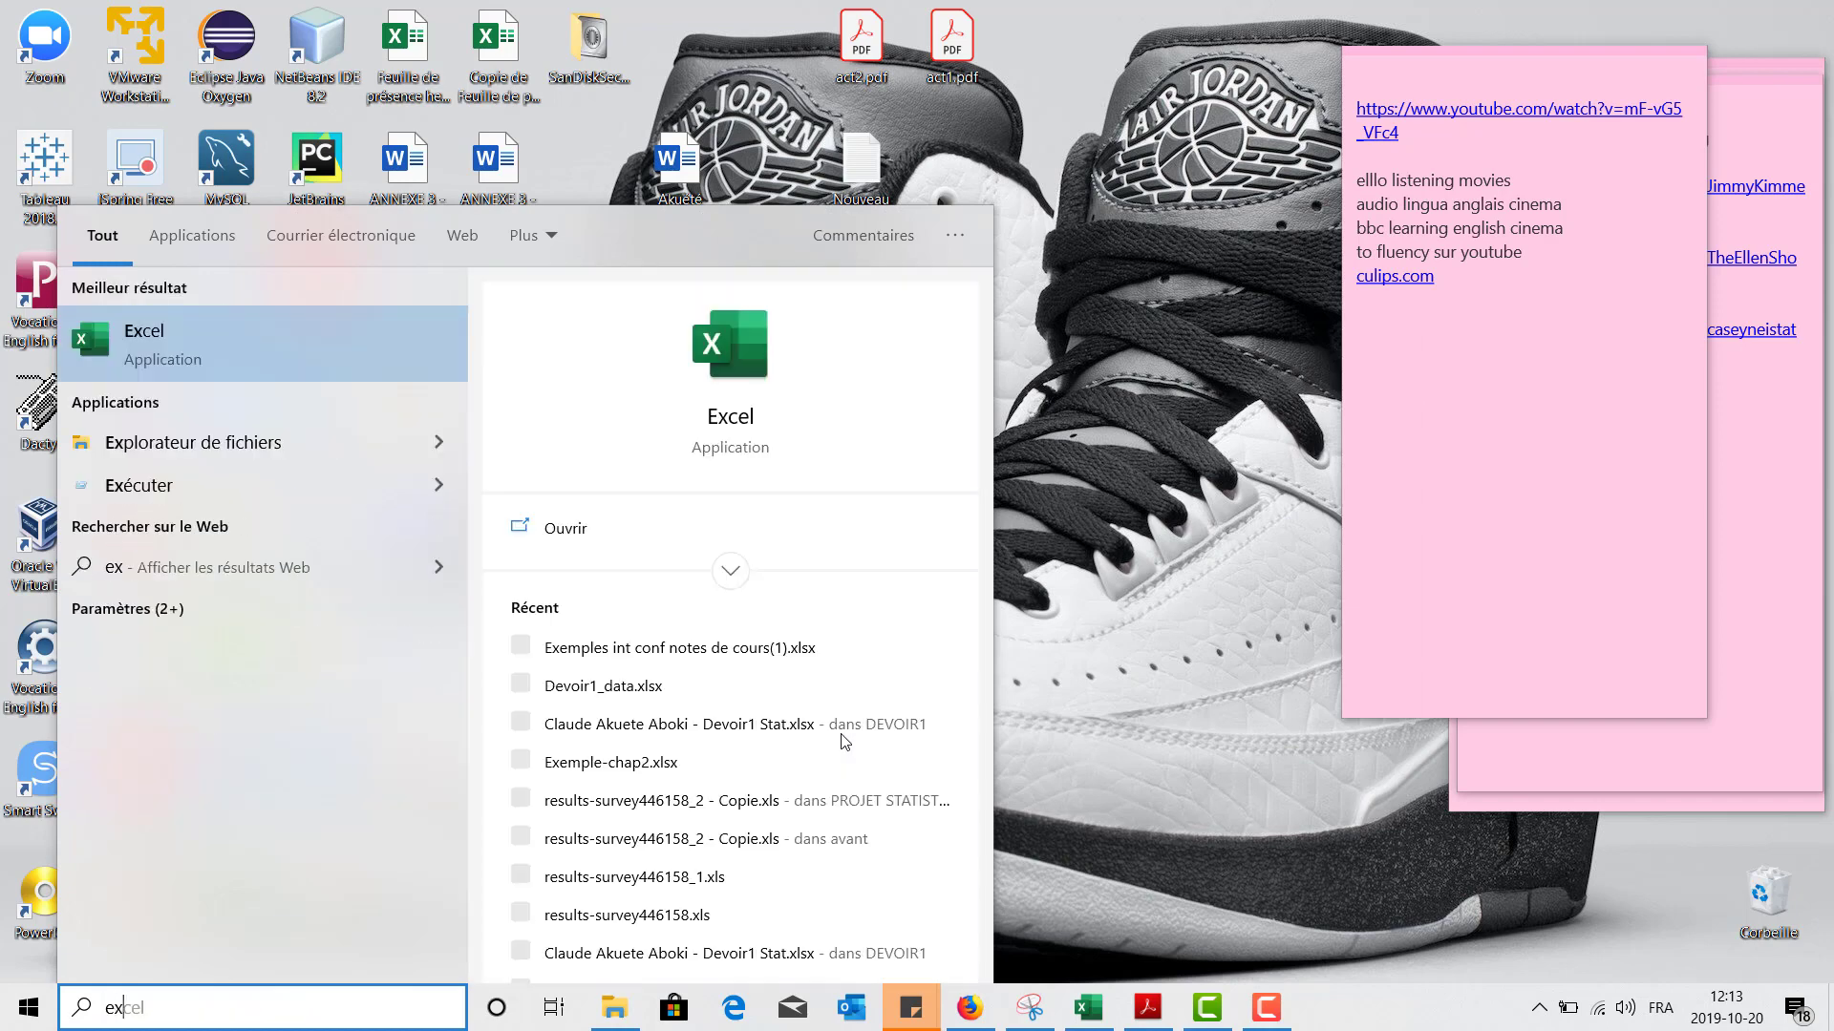
{"action": "key", "text": "Return"}
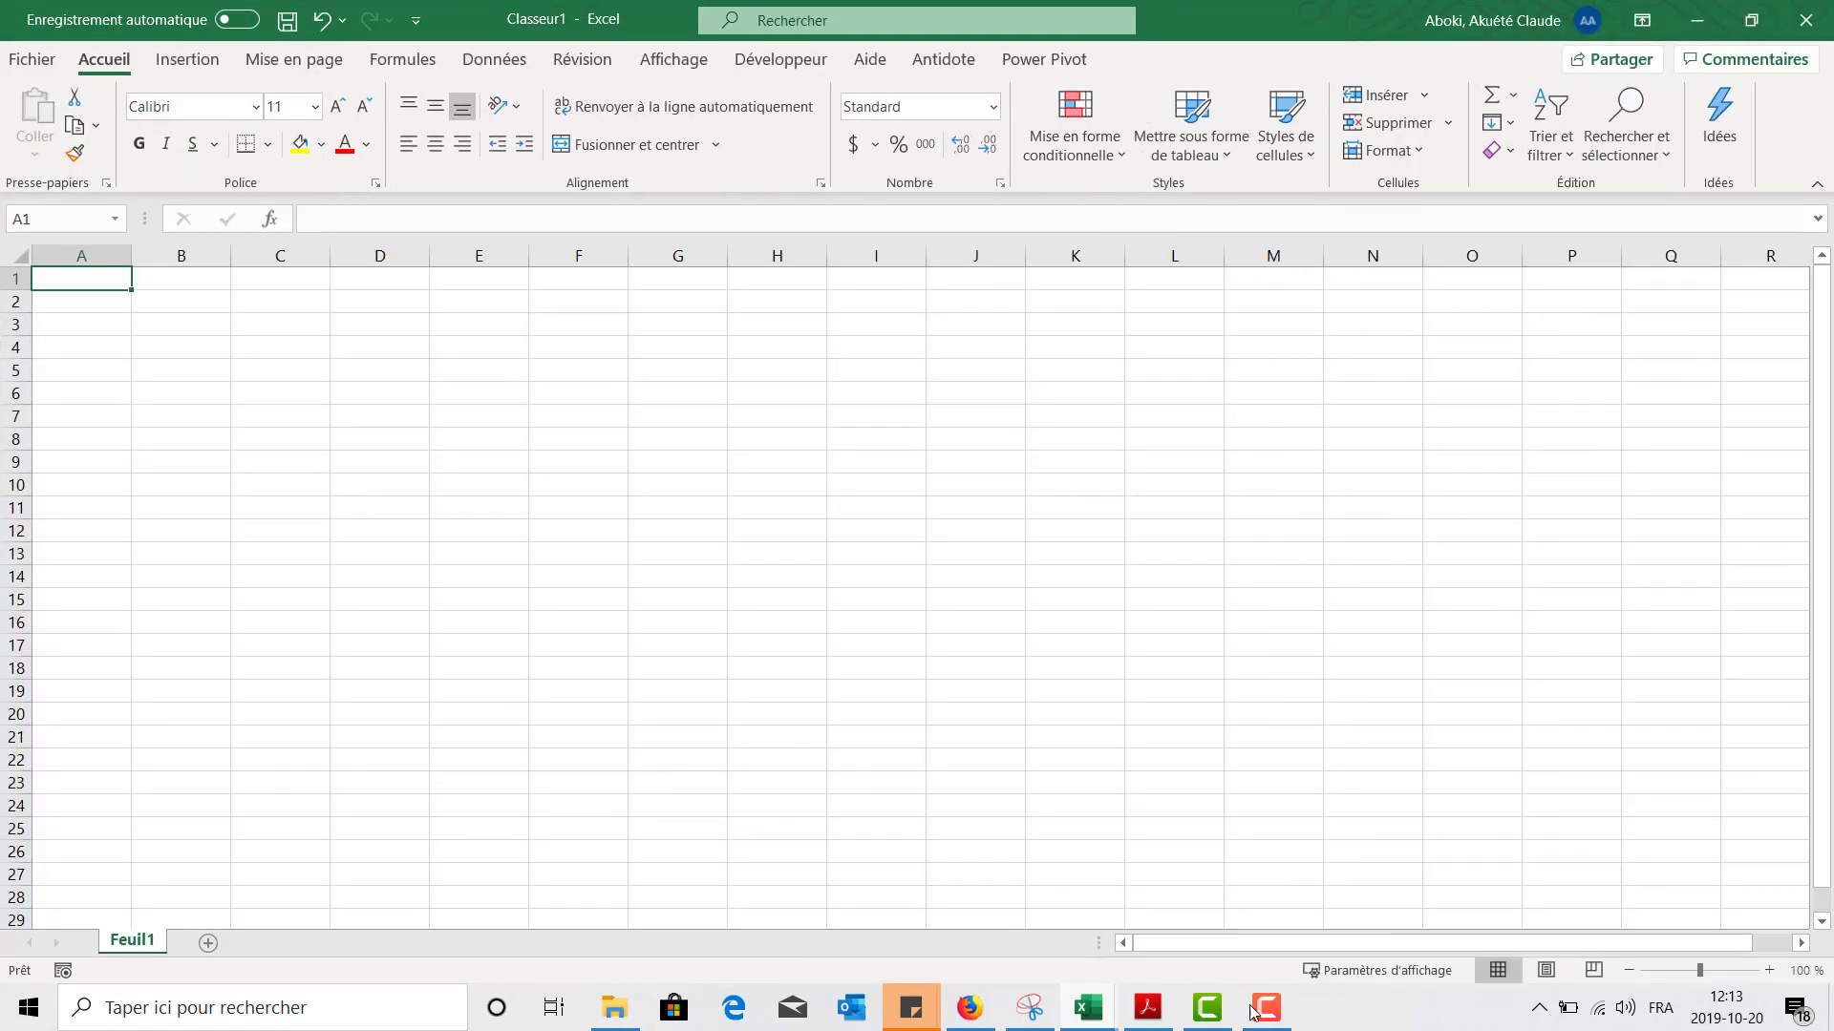
Review the Exemple 1.1 fertilizer problem in the Outil Capture d'écran window and return to the blank Excel workbook.
{"action": "left_click", "coordinate": [1029, 1007]}
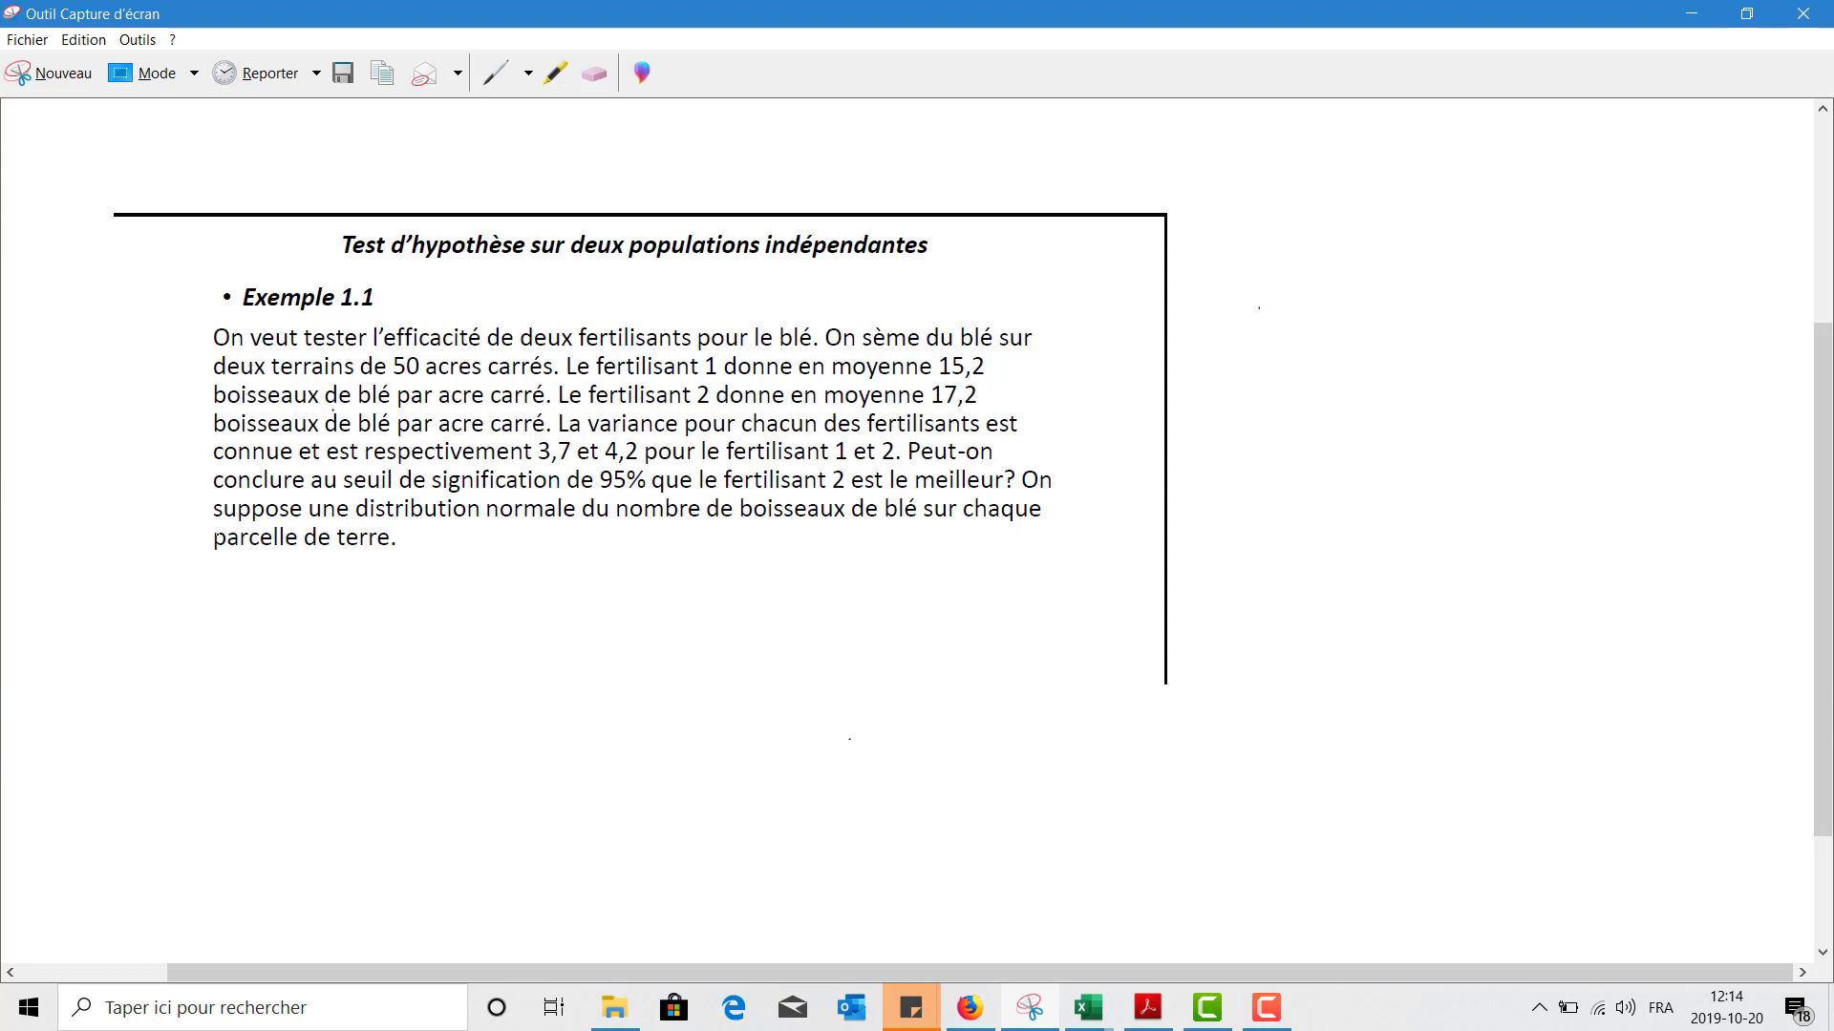
{"action": "left_click_drag", "start_coordinate": [8, 482], "coordinate": [97, 440]}
{"action": "left_click", "coordinate": [1690, 13]}
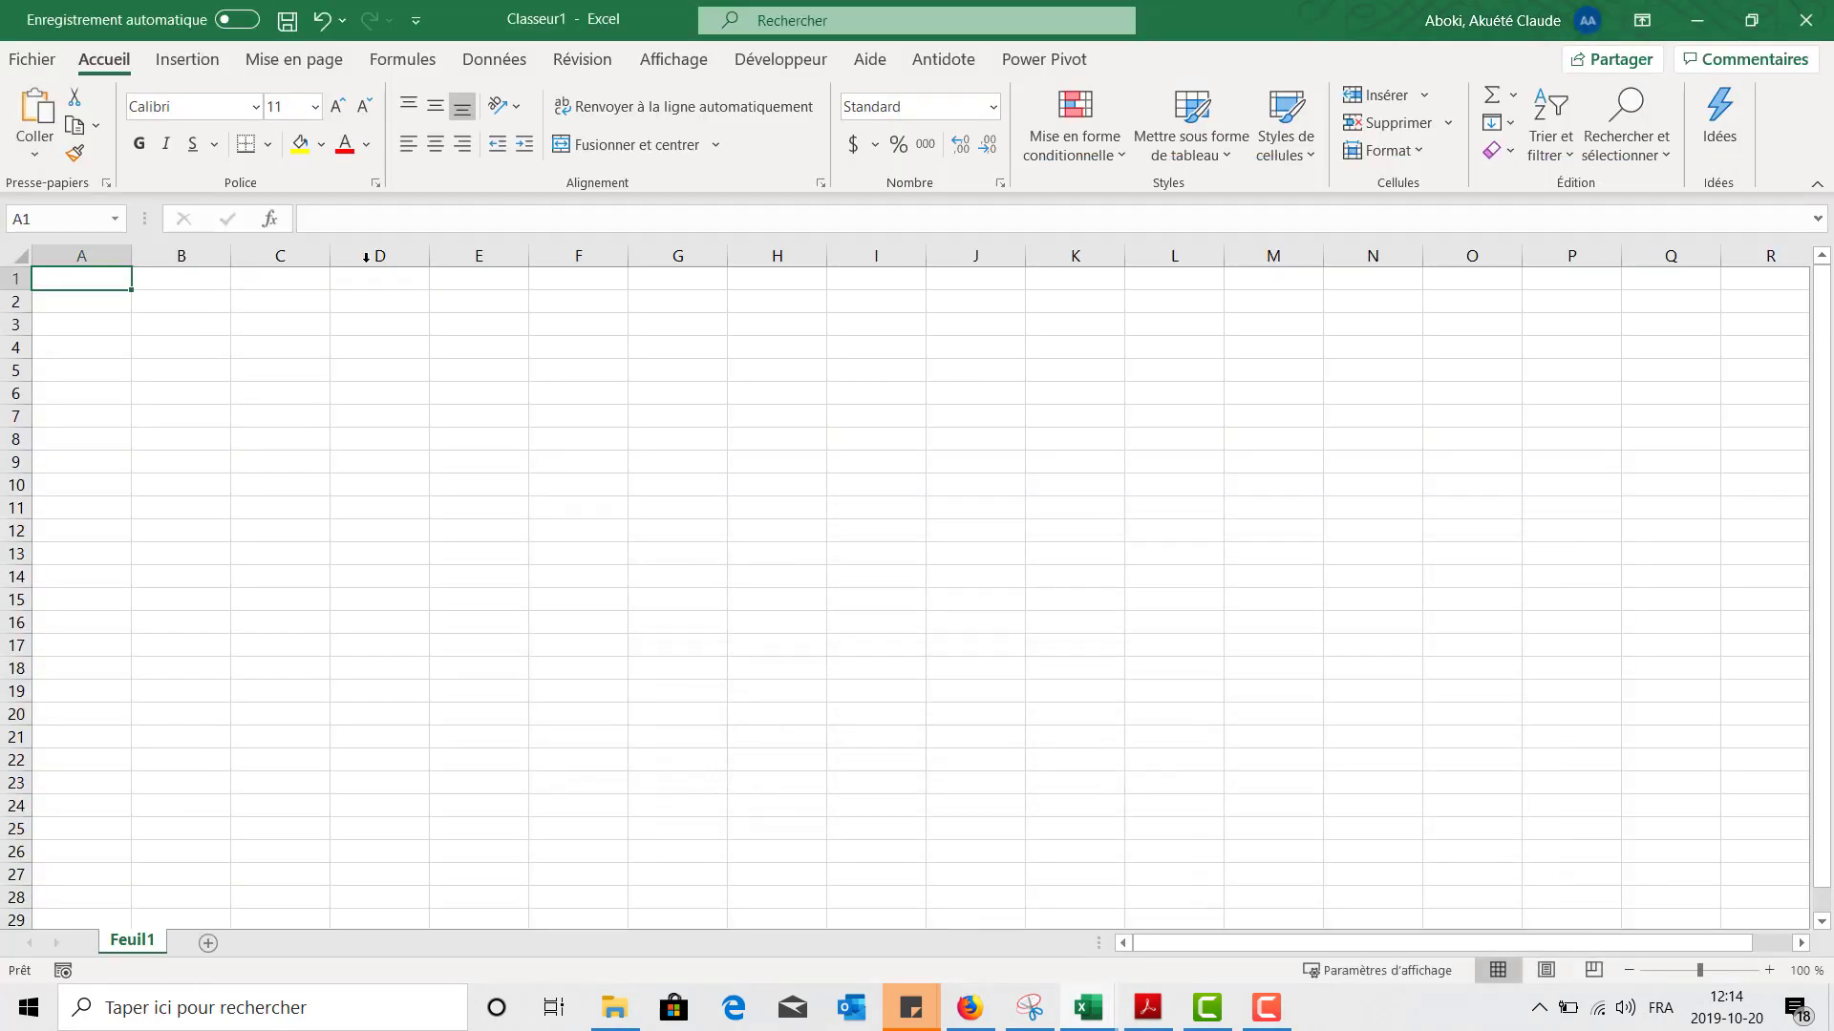
Enter the row labels Fertilisant1 in A2 and Fertilisant2 in A3.
{"action": "key", "text": "Down"}
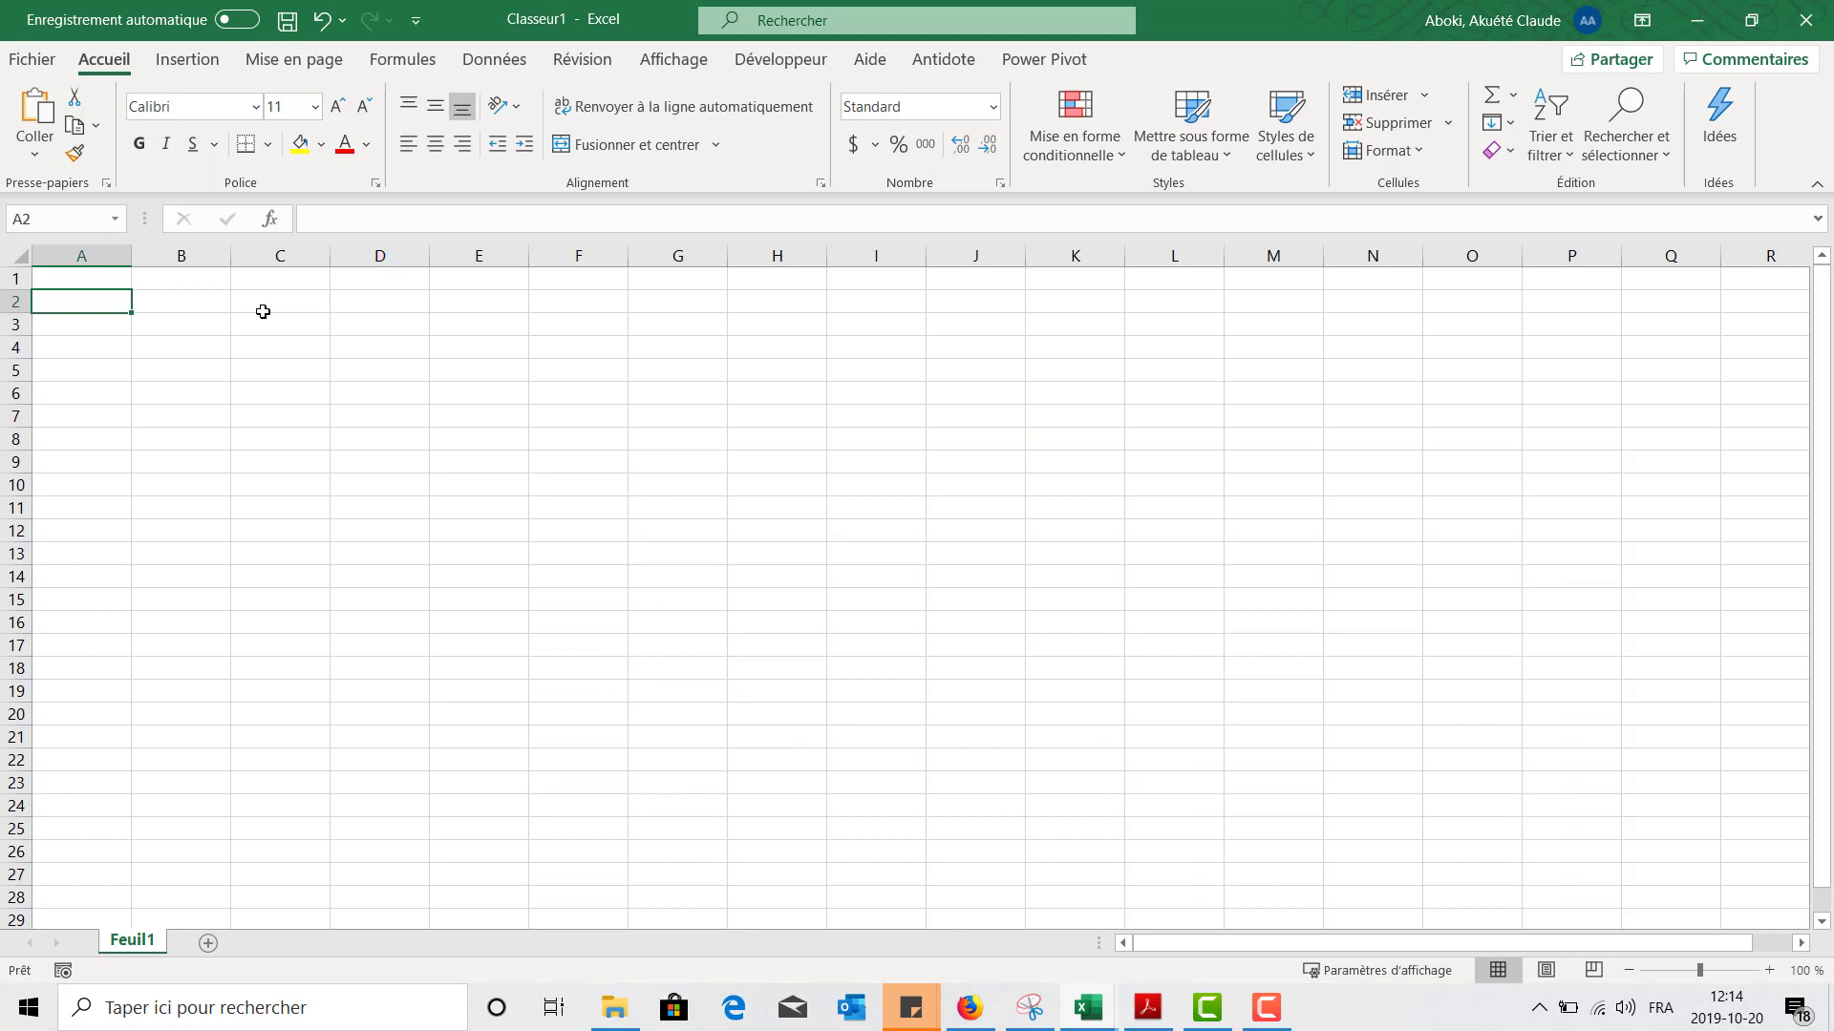
{"action": "type", "text": "Fert"}
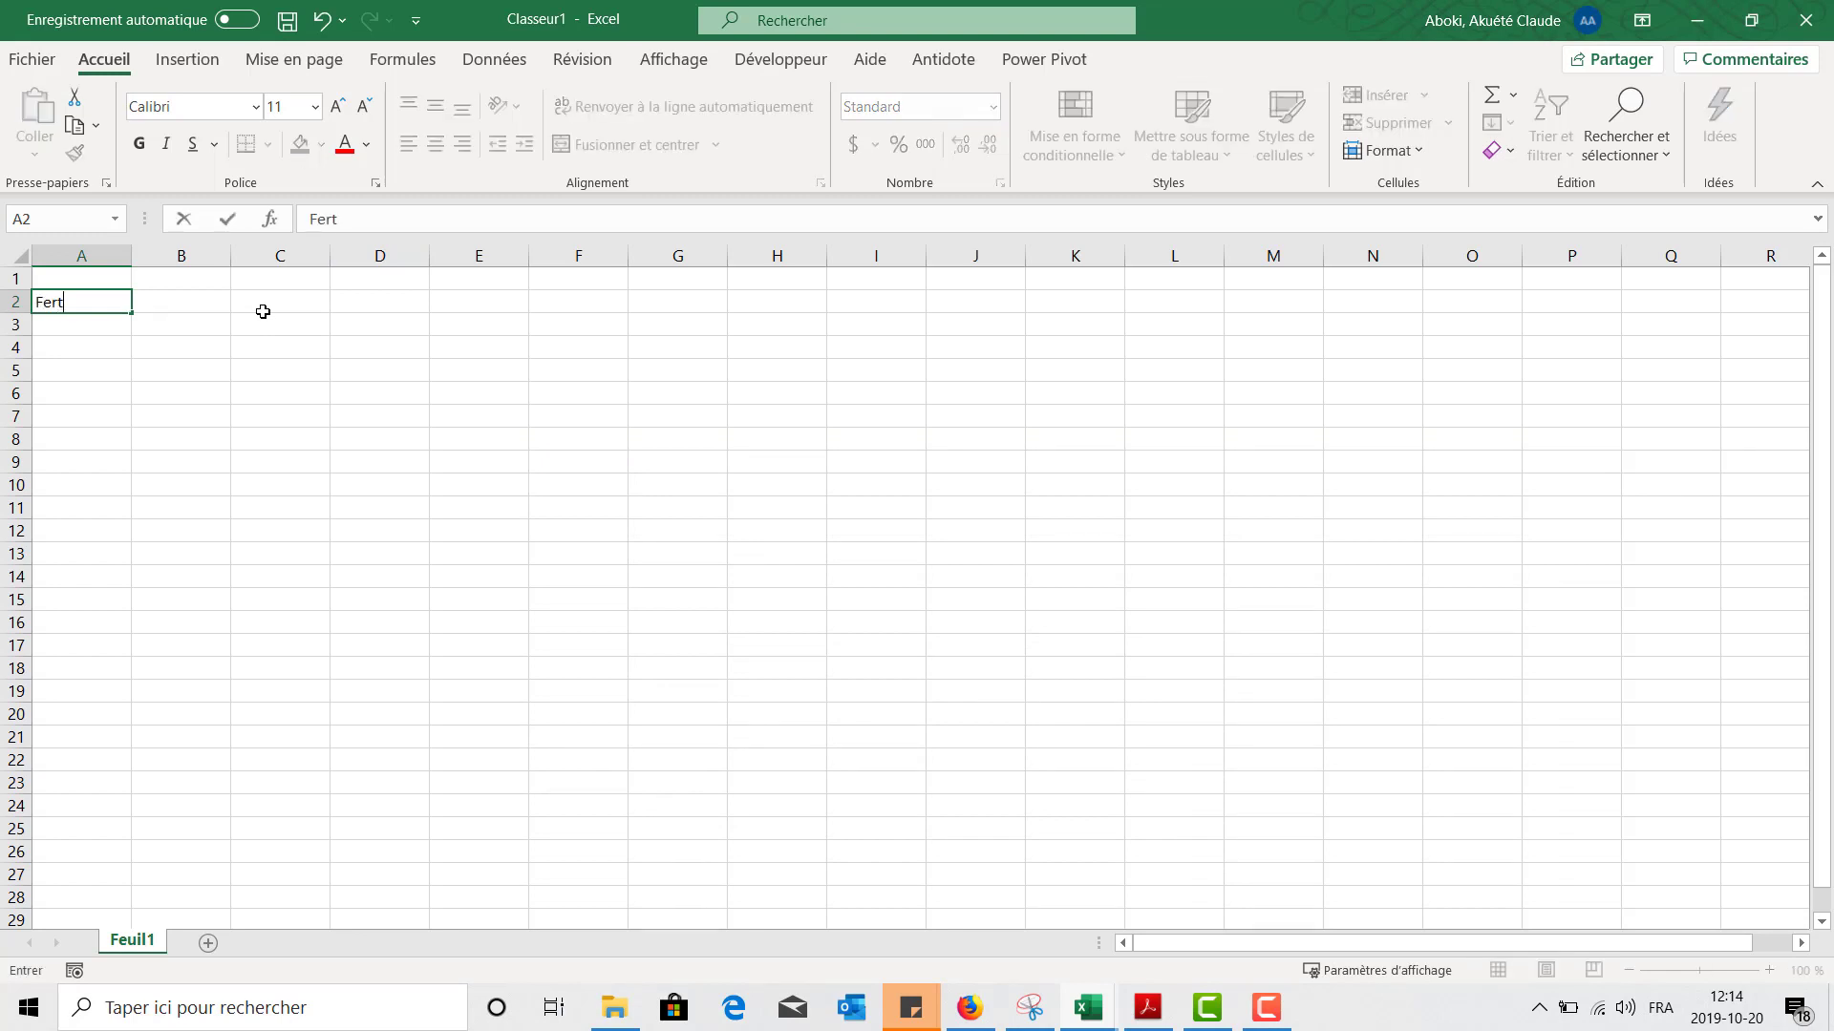
{"action": "type", "text": "ilisant1"}
{"action": "key", "text": "Tab"}
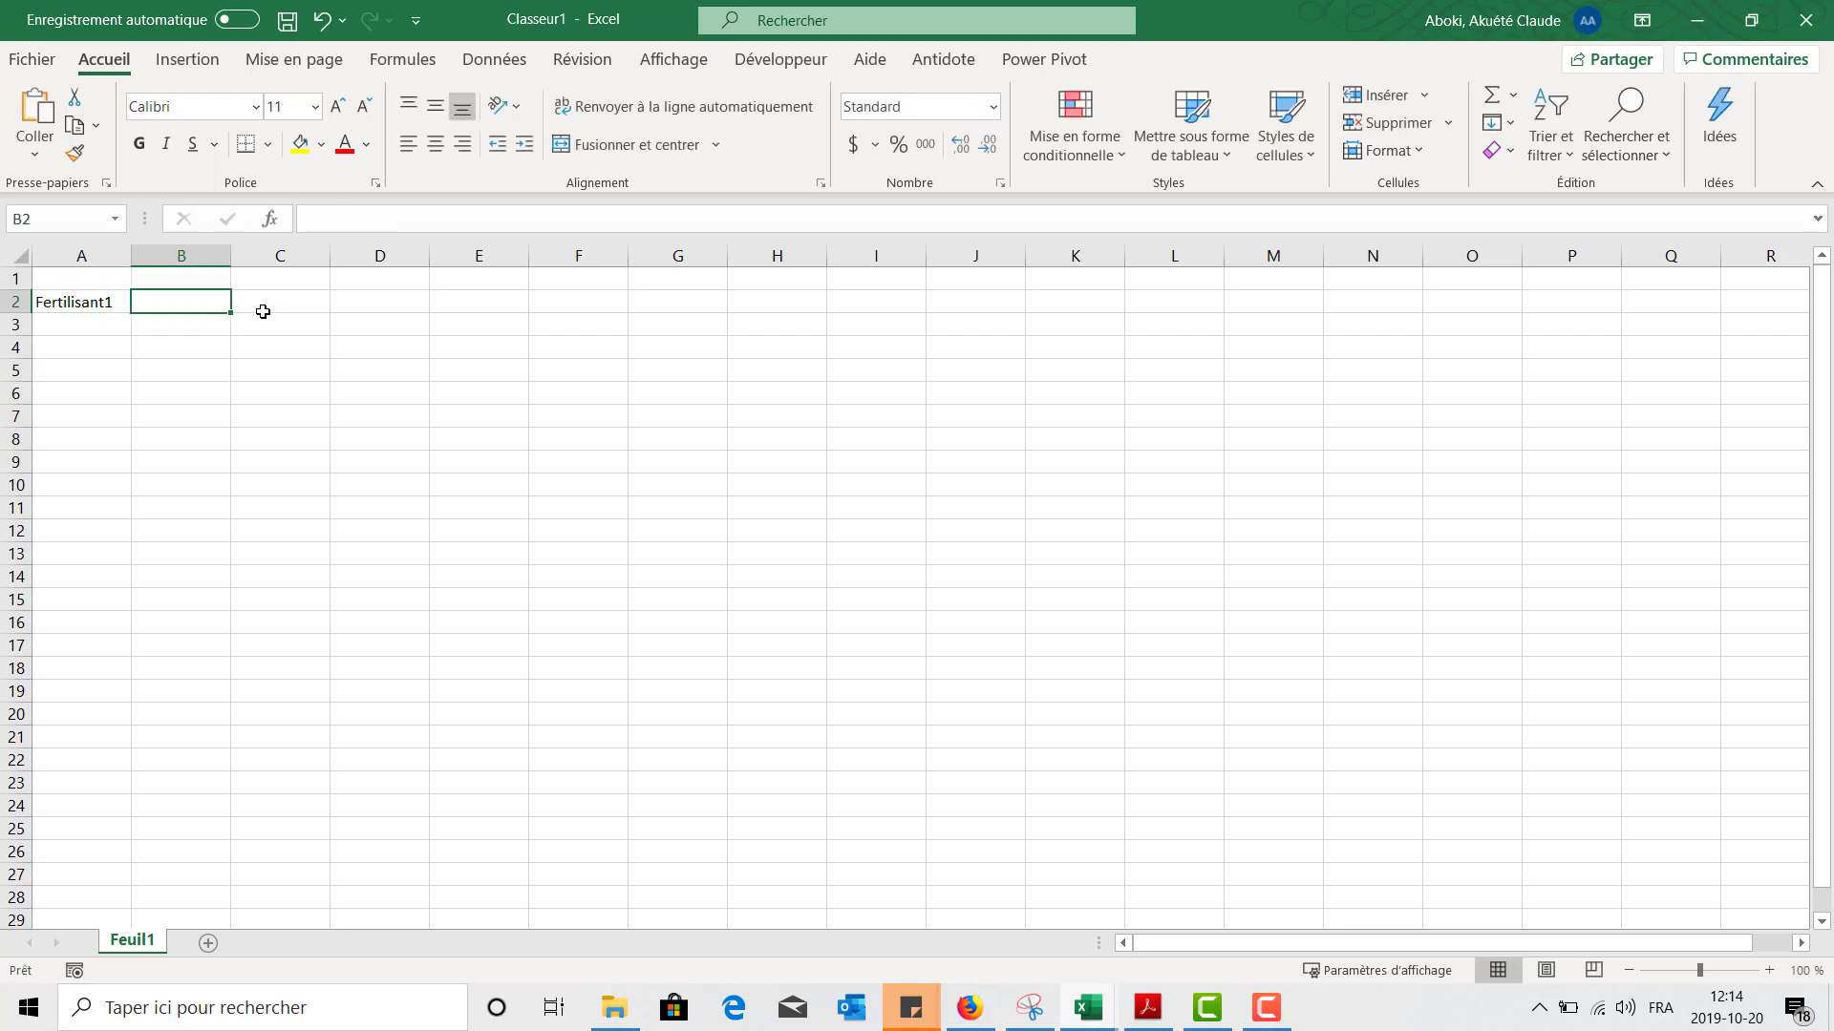
{"action": "key", "text": "Return"}
{"action": "type", "text": "Fertilisant1"}
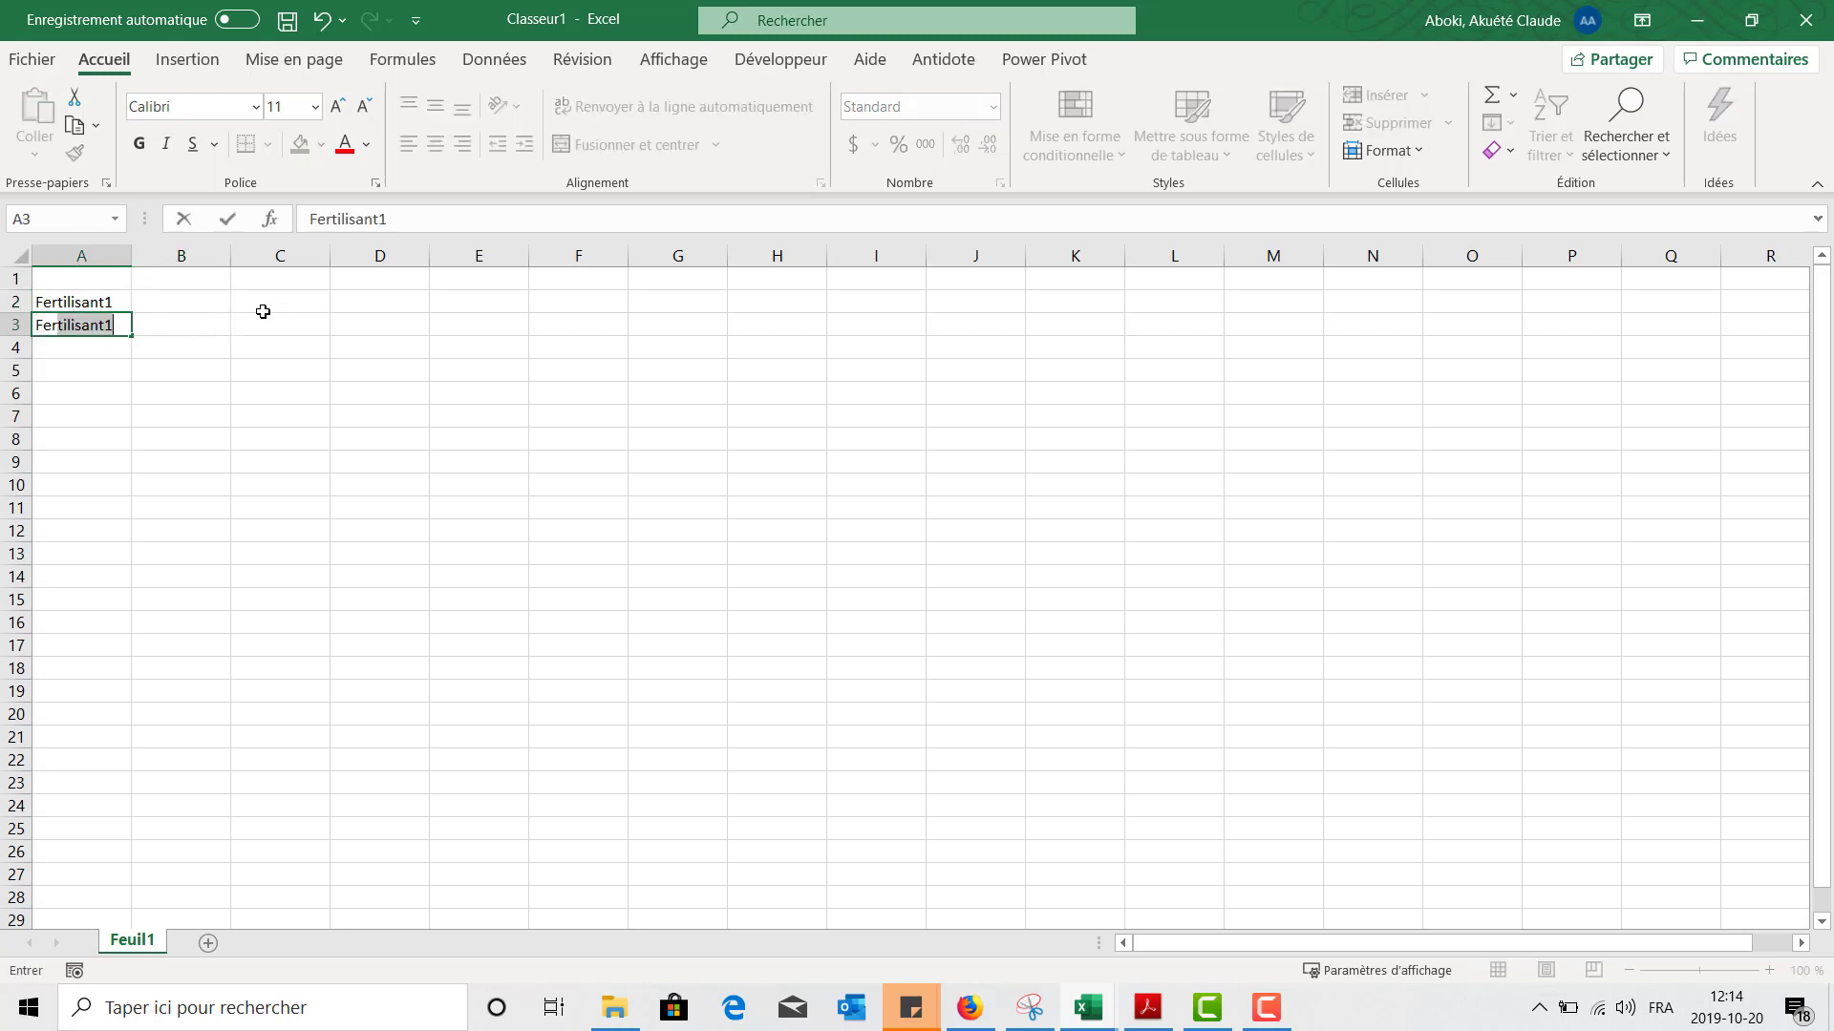
{"action": "key", "text": "Tab"}
{"action": "key", "text": "Left"}
{"action": "key", "text": "F2"}
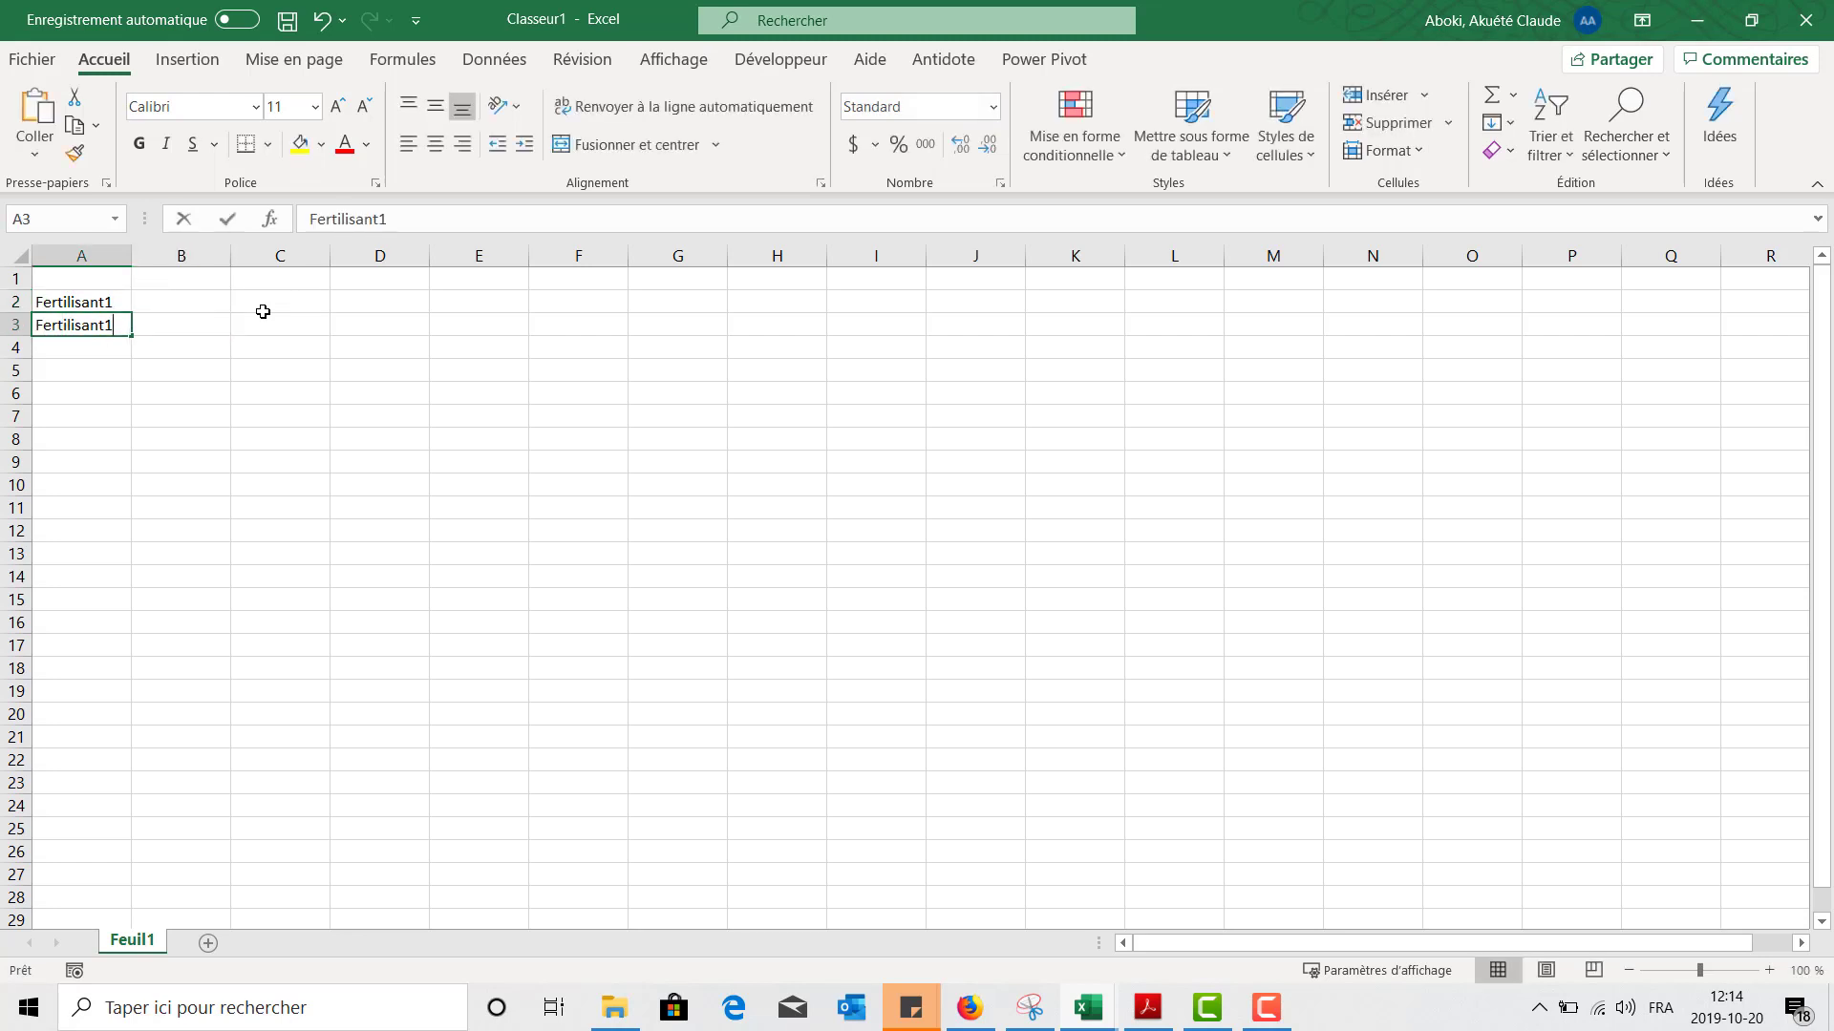
{"action": "key", "text": "BackSpace"}
{"action": "type", "text": "2"}
{"action": "key", "text": "Return"}
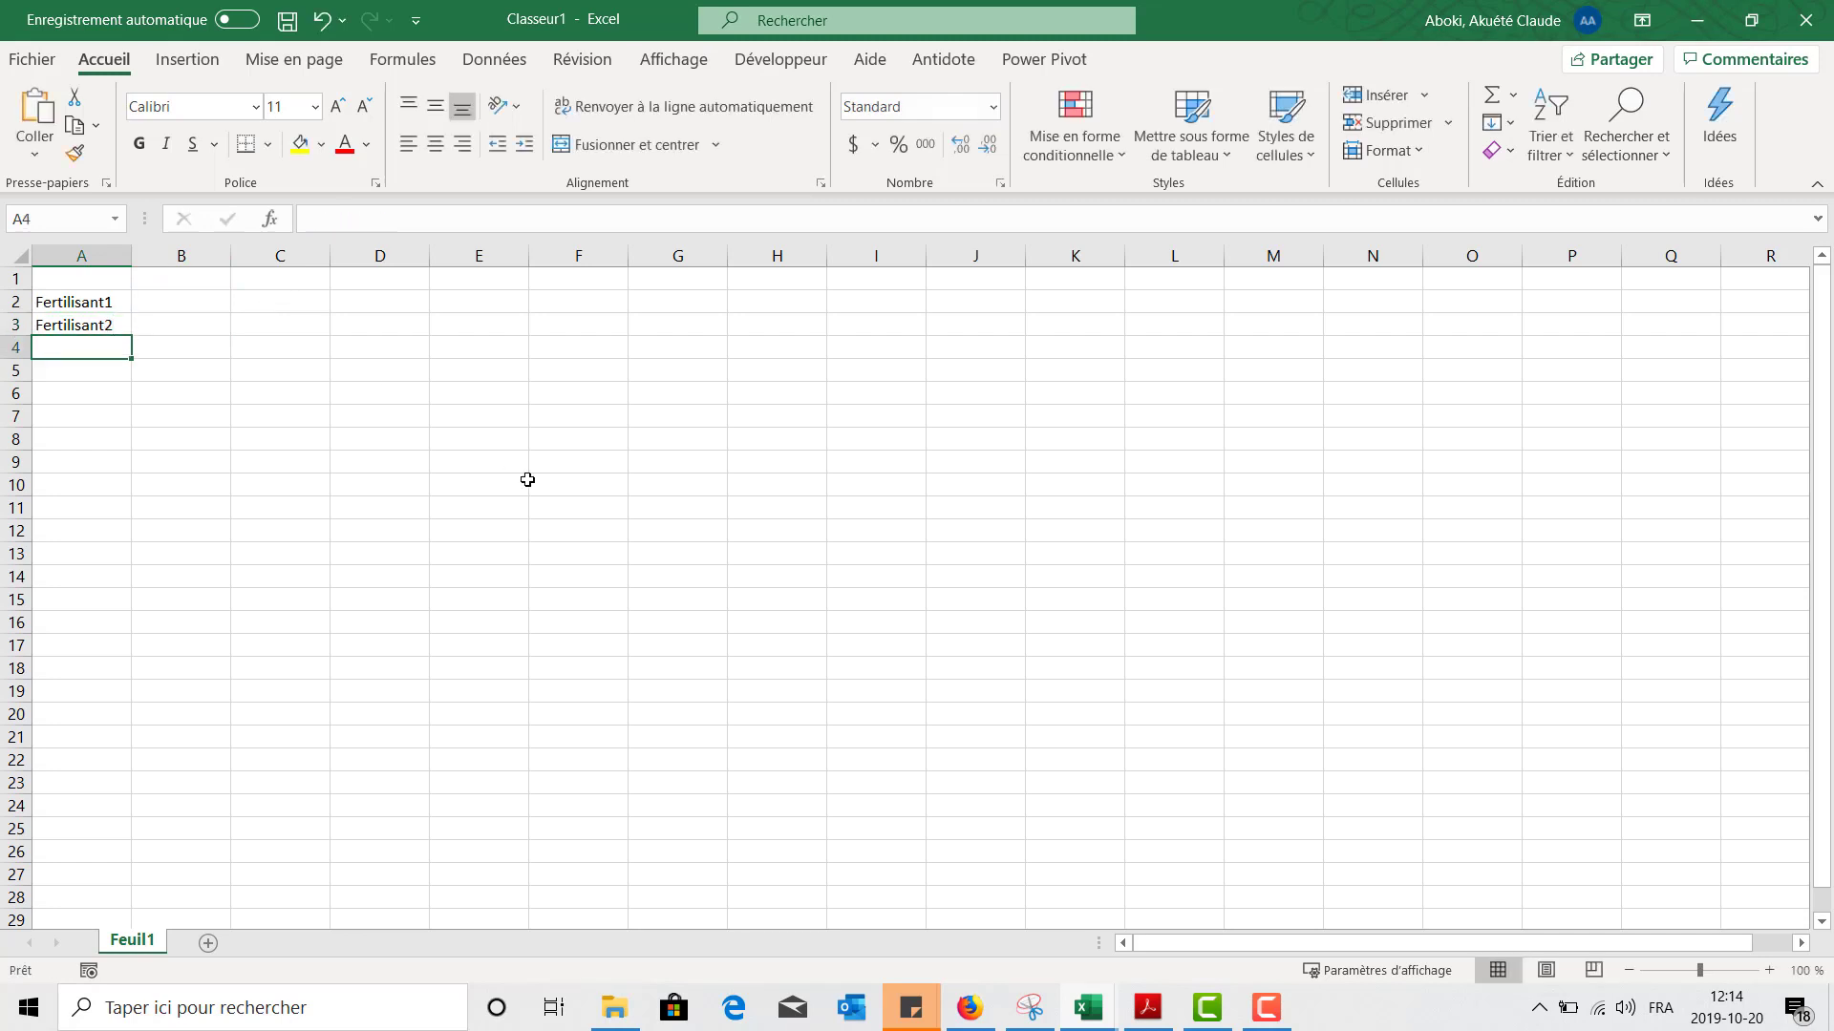
Enter the column headers Moyennes in B1 and Variance in C1.
{"action": "left_click", "coordinate": [187, 278]}
{"action": "type", "text": "Mo"}
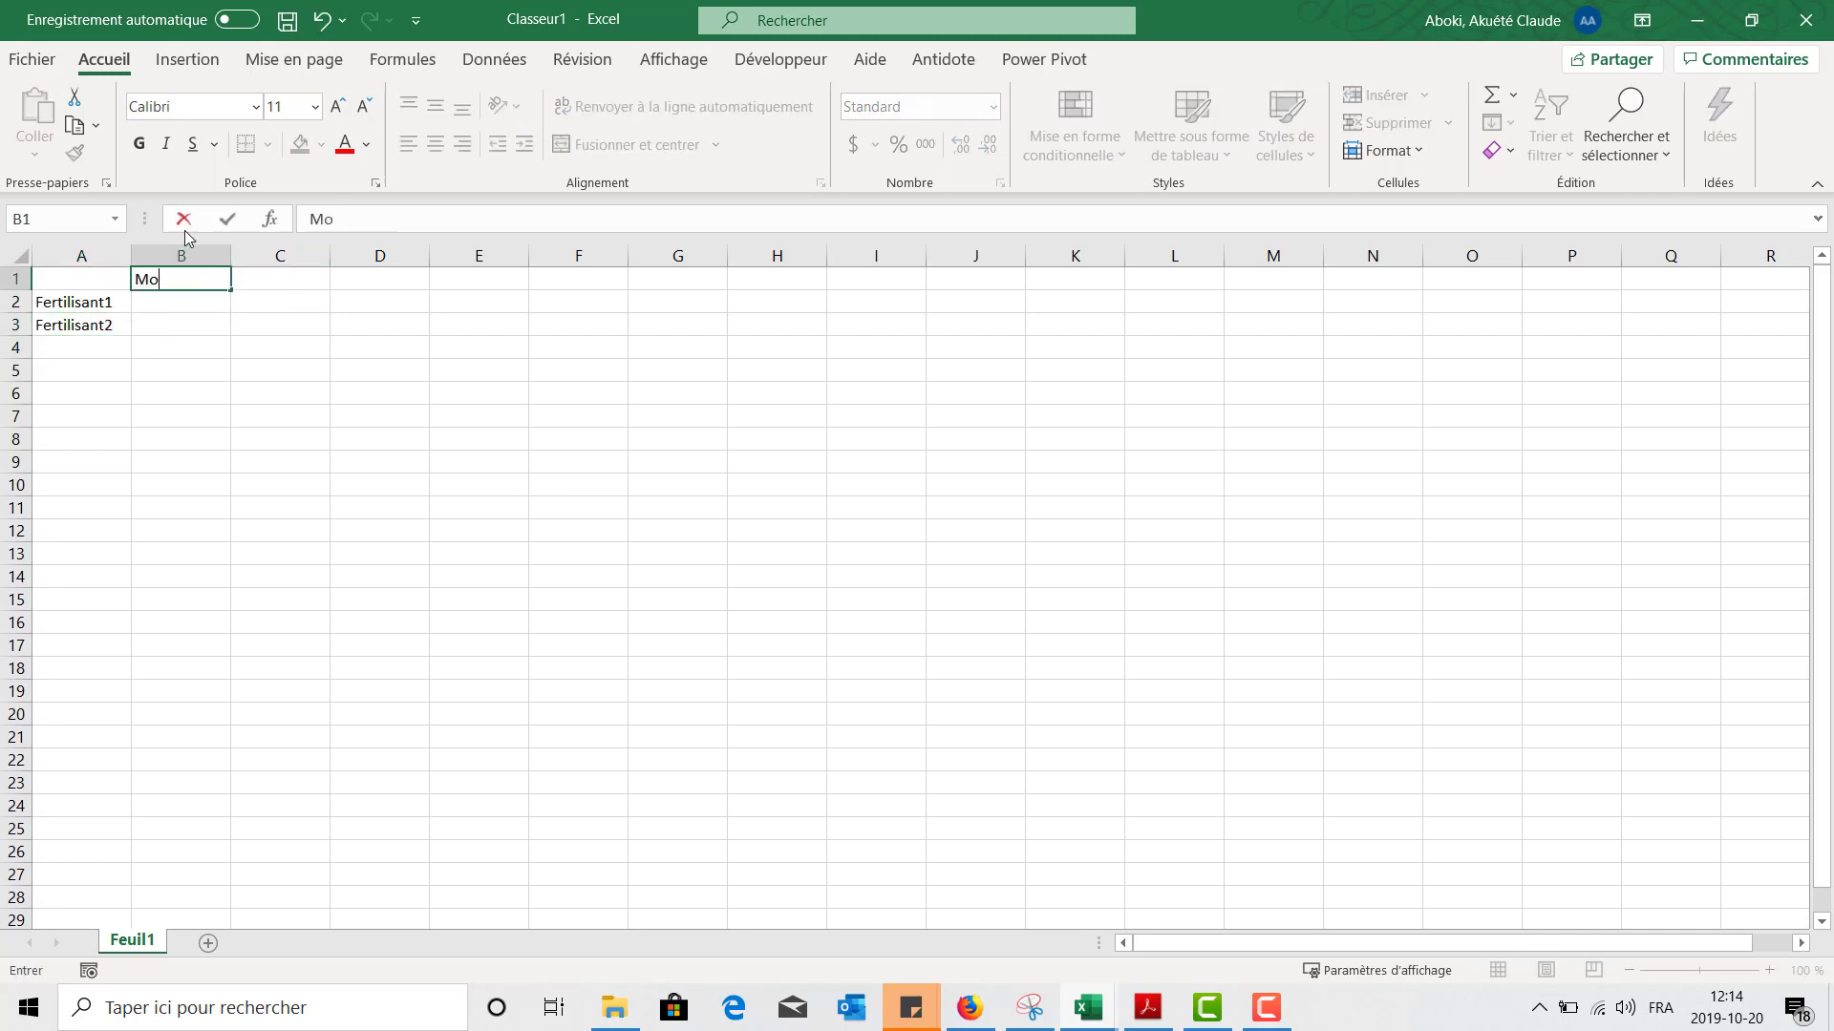
{"action": "type", "text": "yennes"}
{"action": "key", "text": "Tab"}
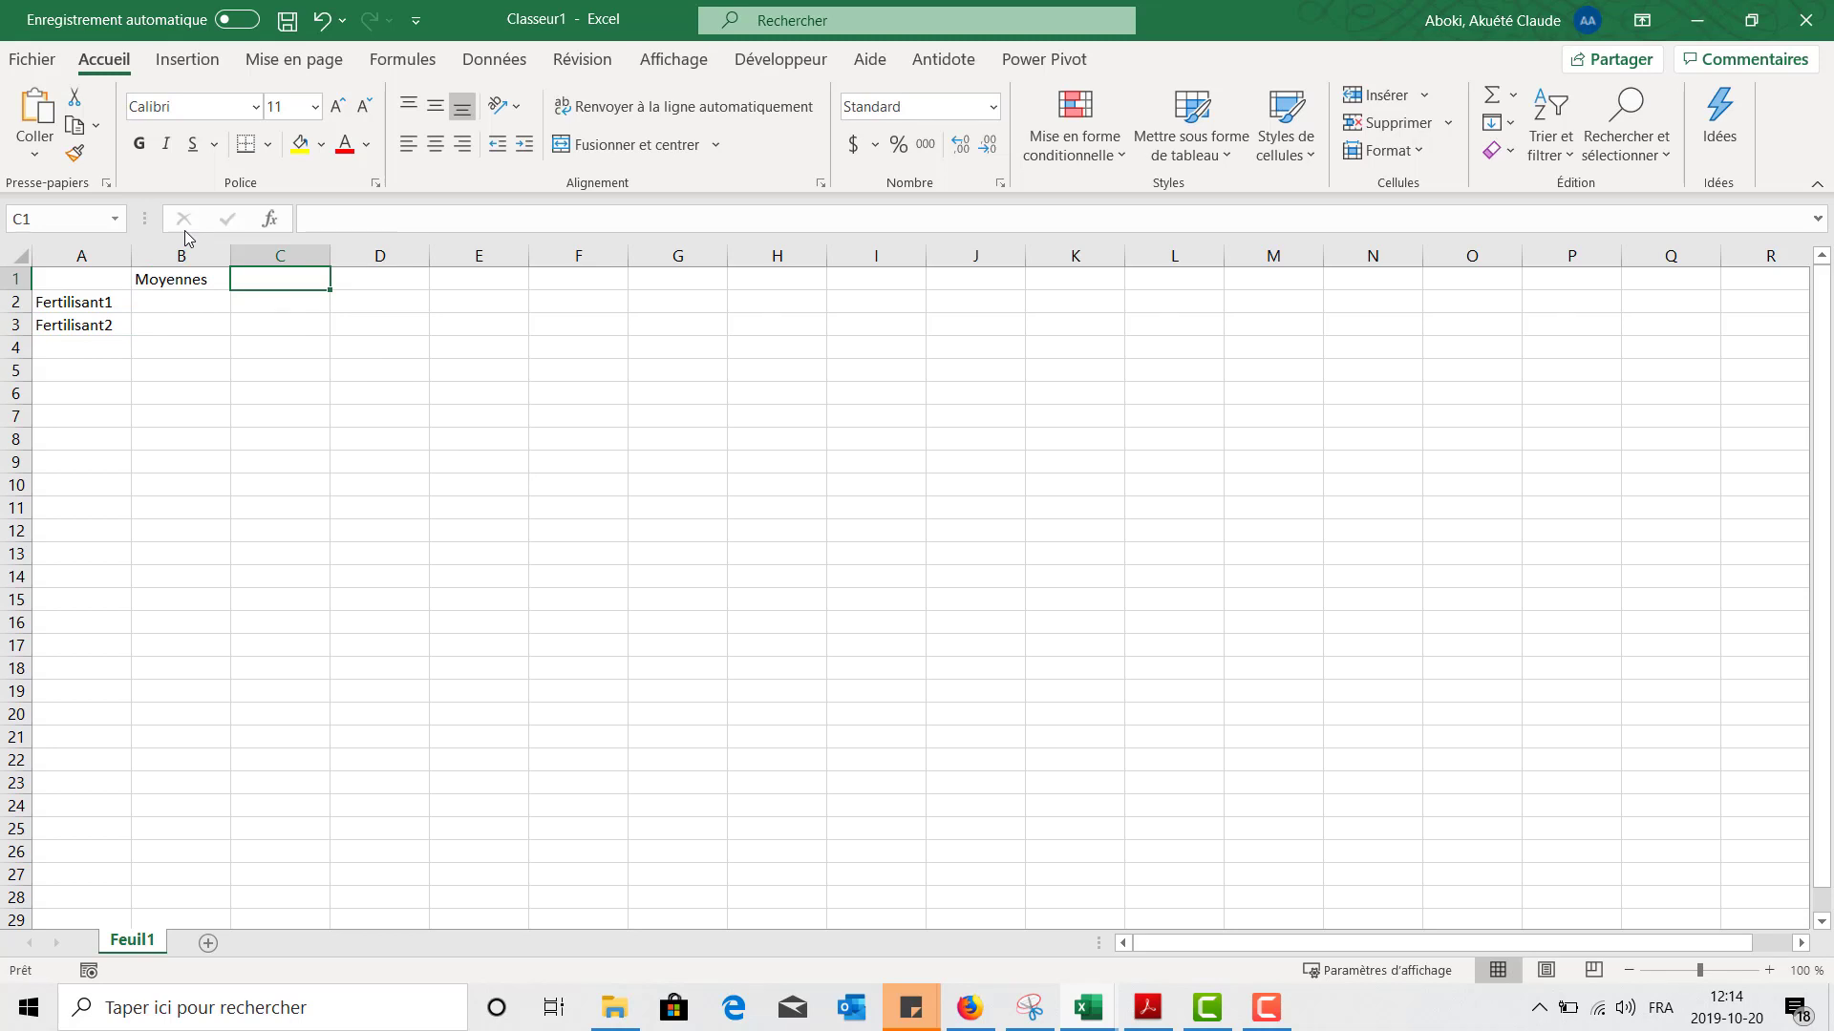
{"action": "type", "text": "Eca"}
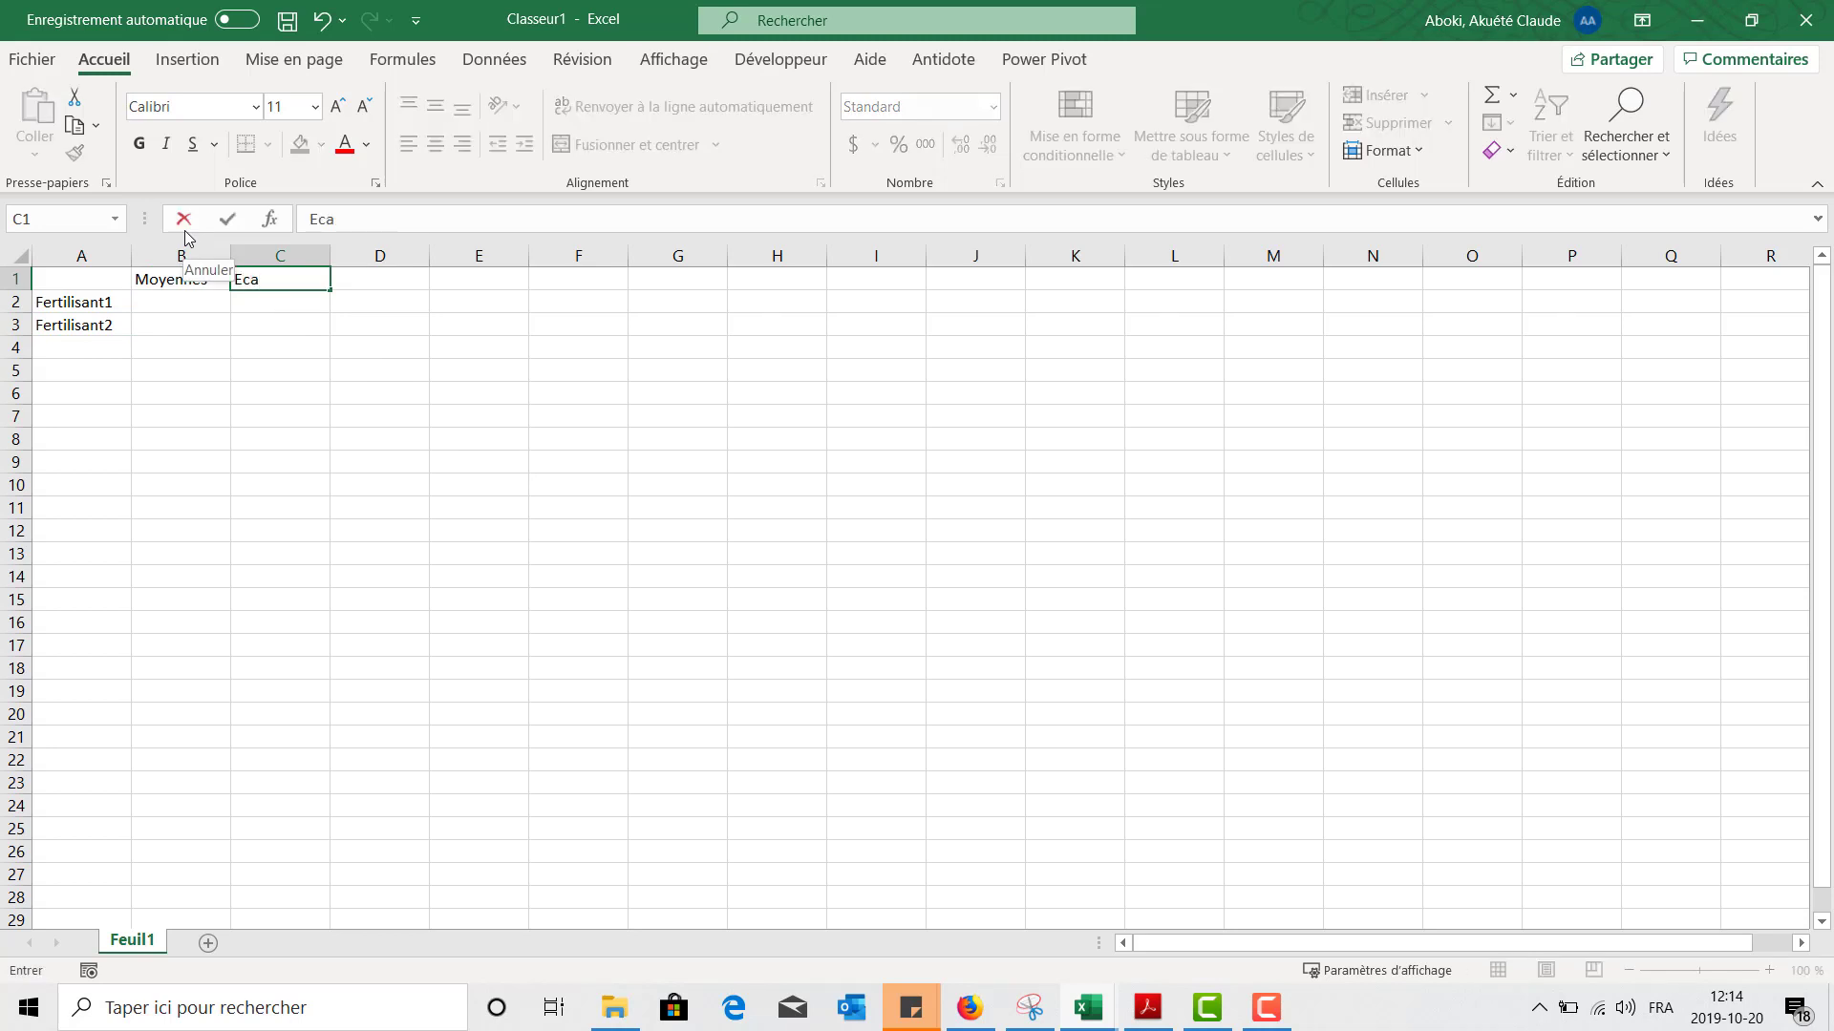
{"action": "key", "text": "BackSpace"}
{"action": "key", "text": "BackSpace"}
{"action": "key", "text": "BackSpace"}
{"action": "type", "text": "VAr"}
{"action": "key", "text": "BackSpace"}
{"action": "key", "text": "BackSpace"}
{"action": "type", "text": "ariance"}
{"action": "key", "text": "Return"}
Fill in the means under Moyennes: 15,2 for Fertilisant1 in B2 and 17,2 for Fertilisant2 in B3.
{"action": "key", "text": "Left"}
{"action": "key", "text": "Left"}
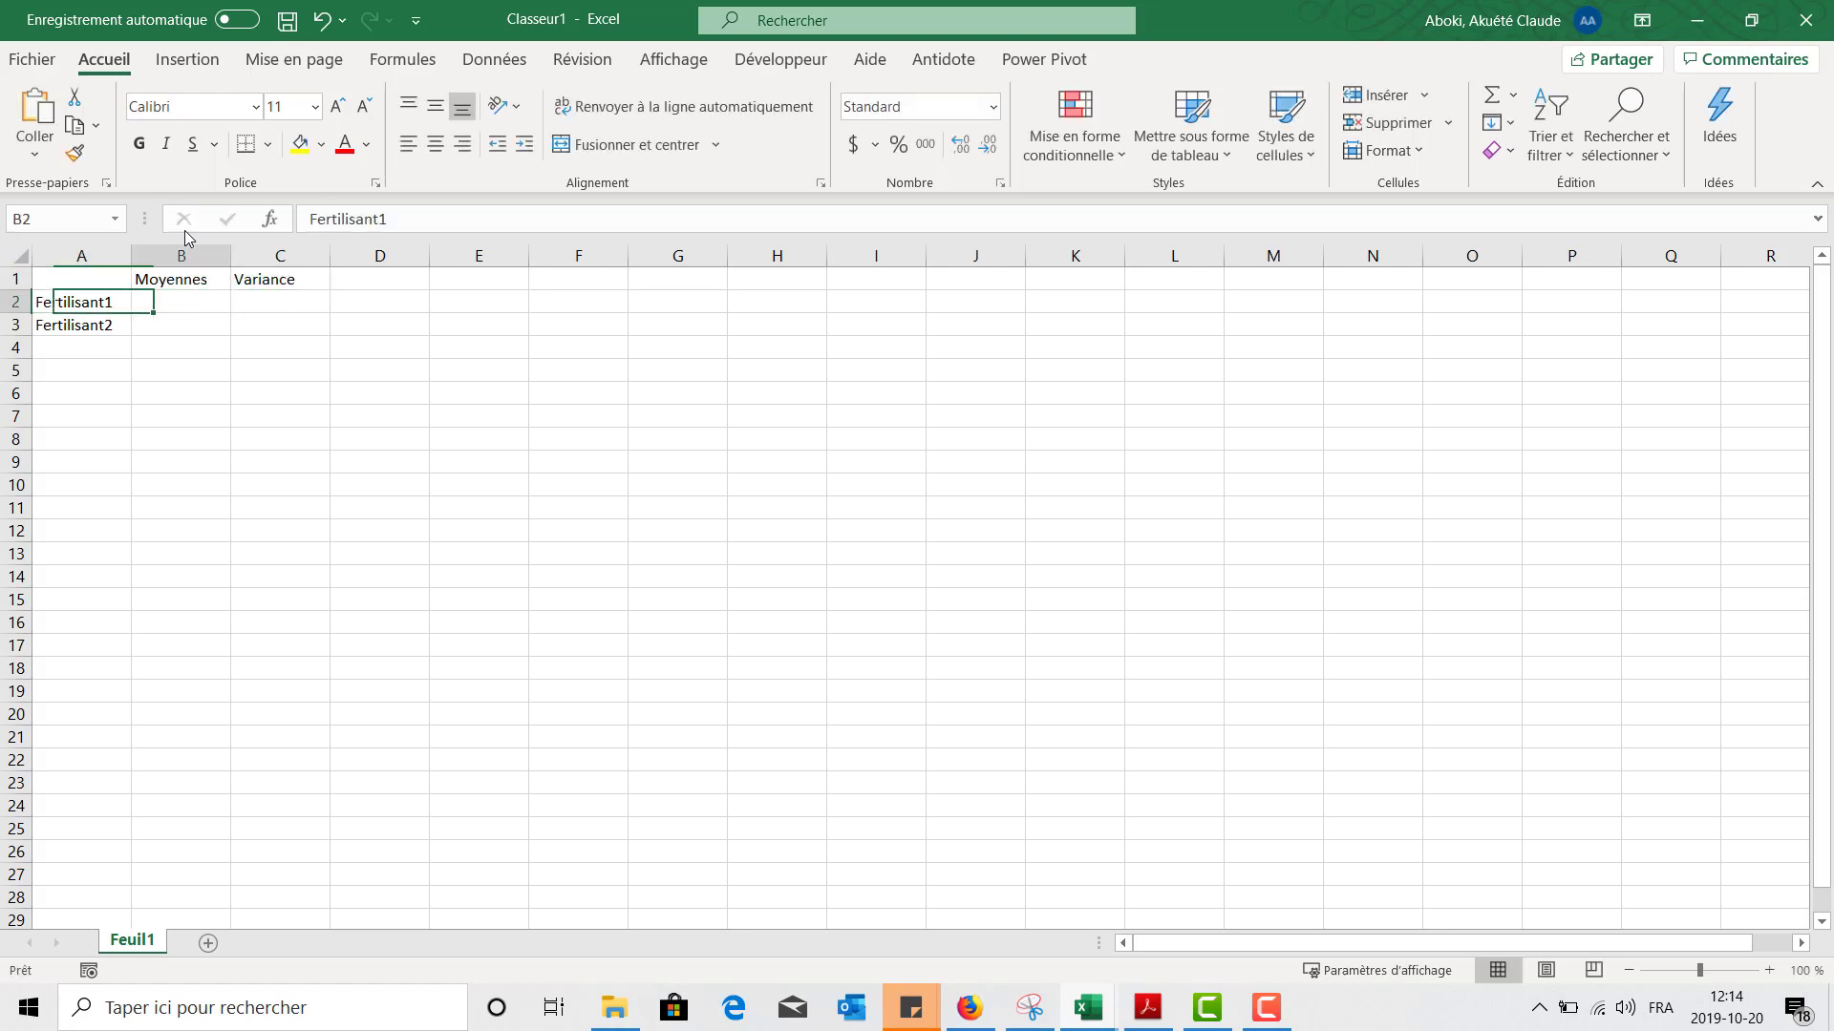
{"action": "key", "text": "Right"}
{"action": "type", "text": "15,2"}
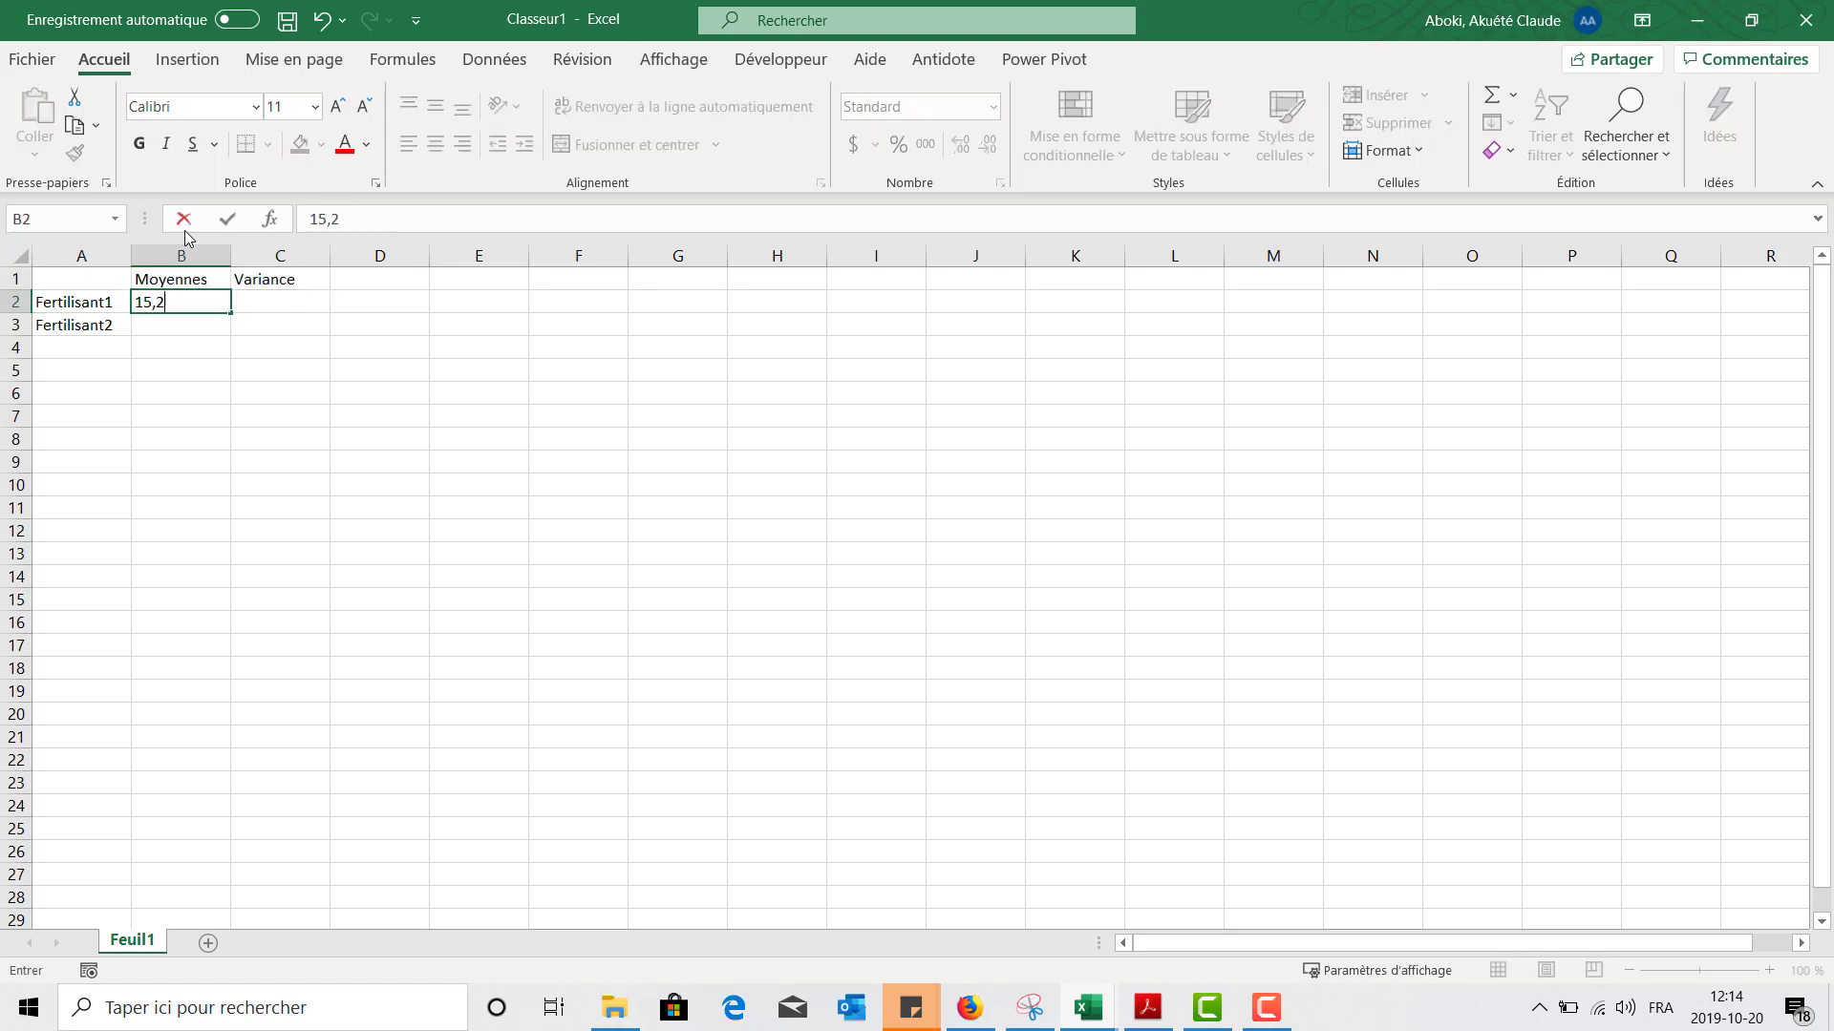
{"action": "key", "text": "Return"}
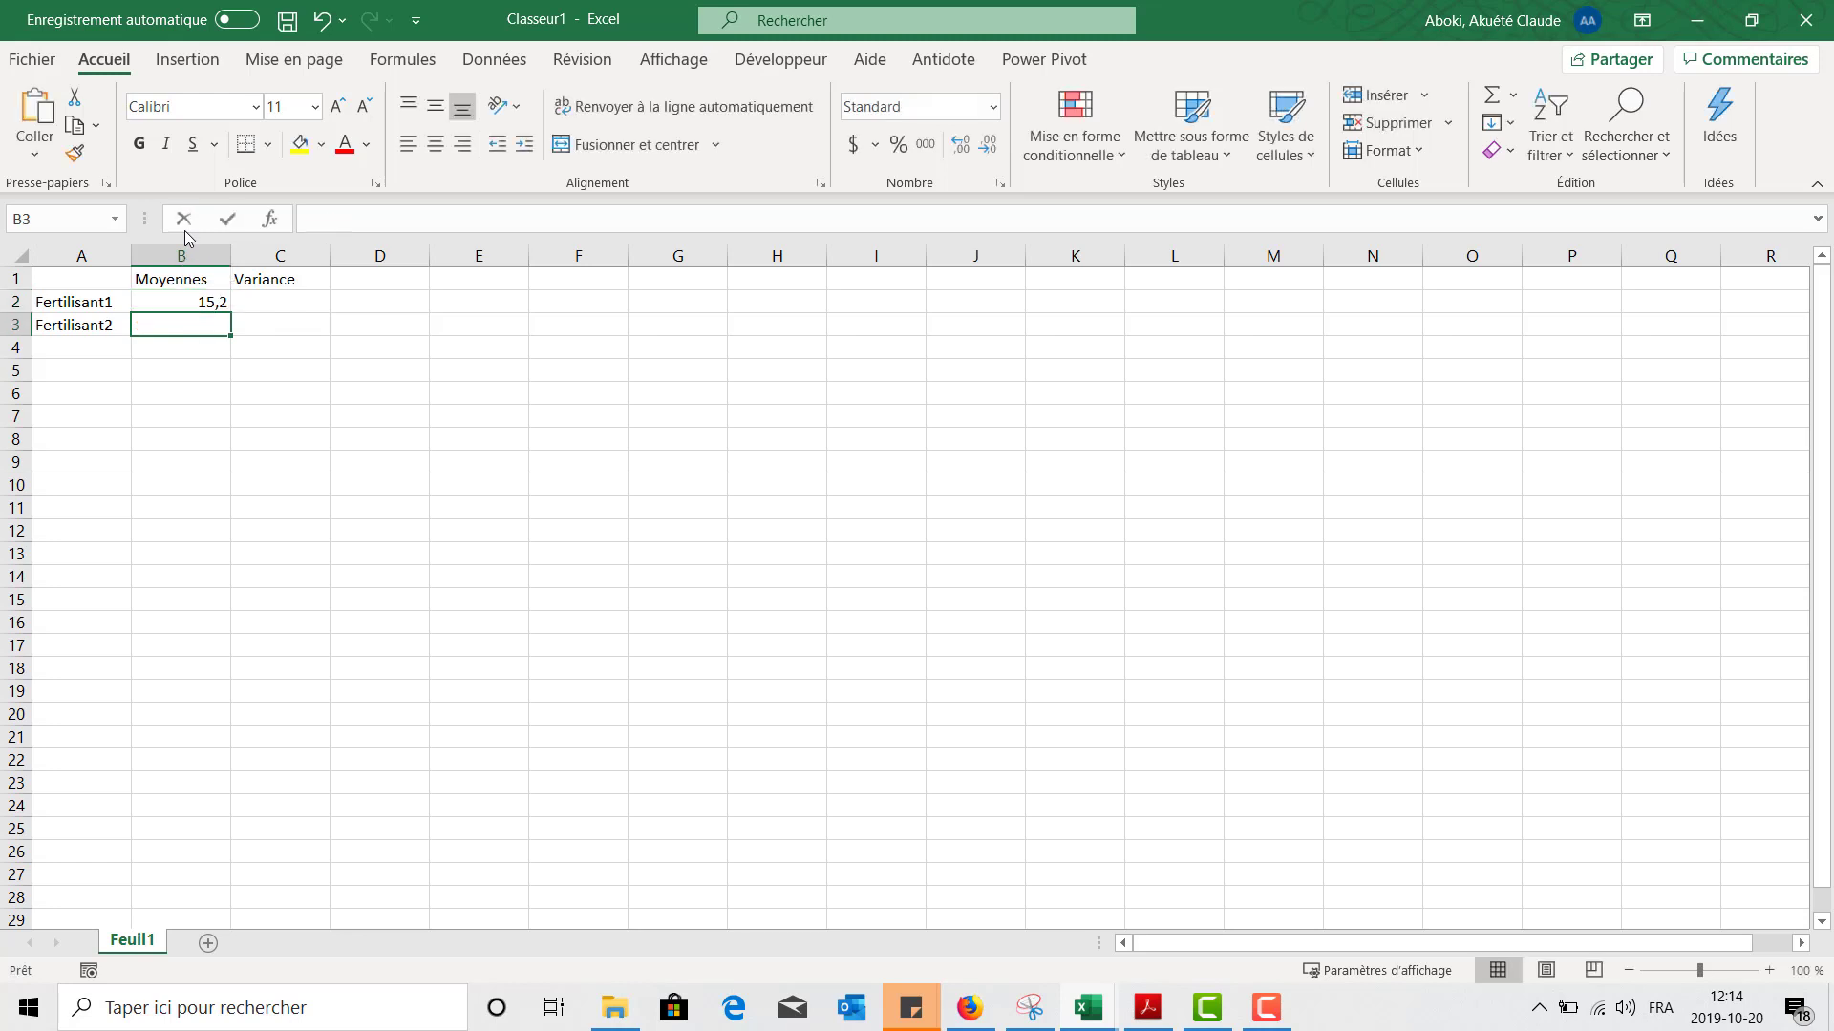
{"action": "type", "text": "17,2"}
{"action": "key", "text": "Return"}
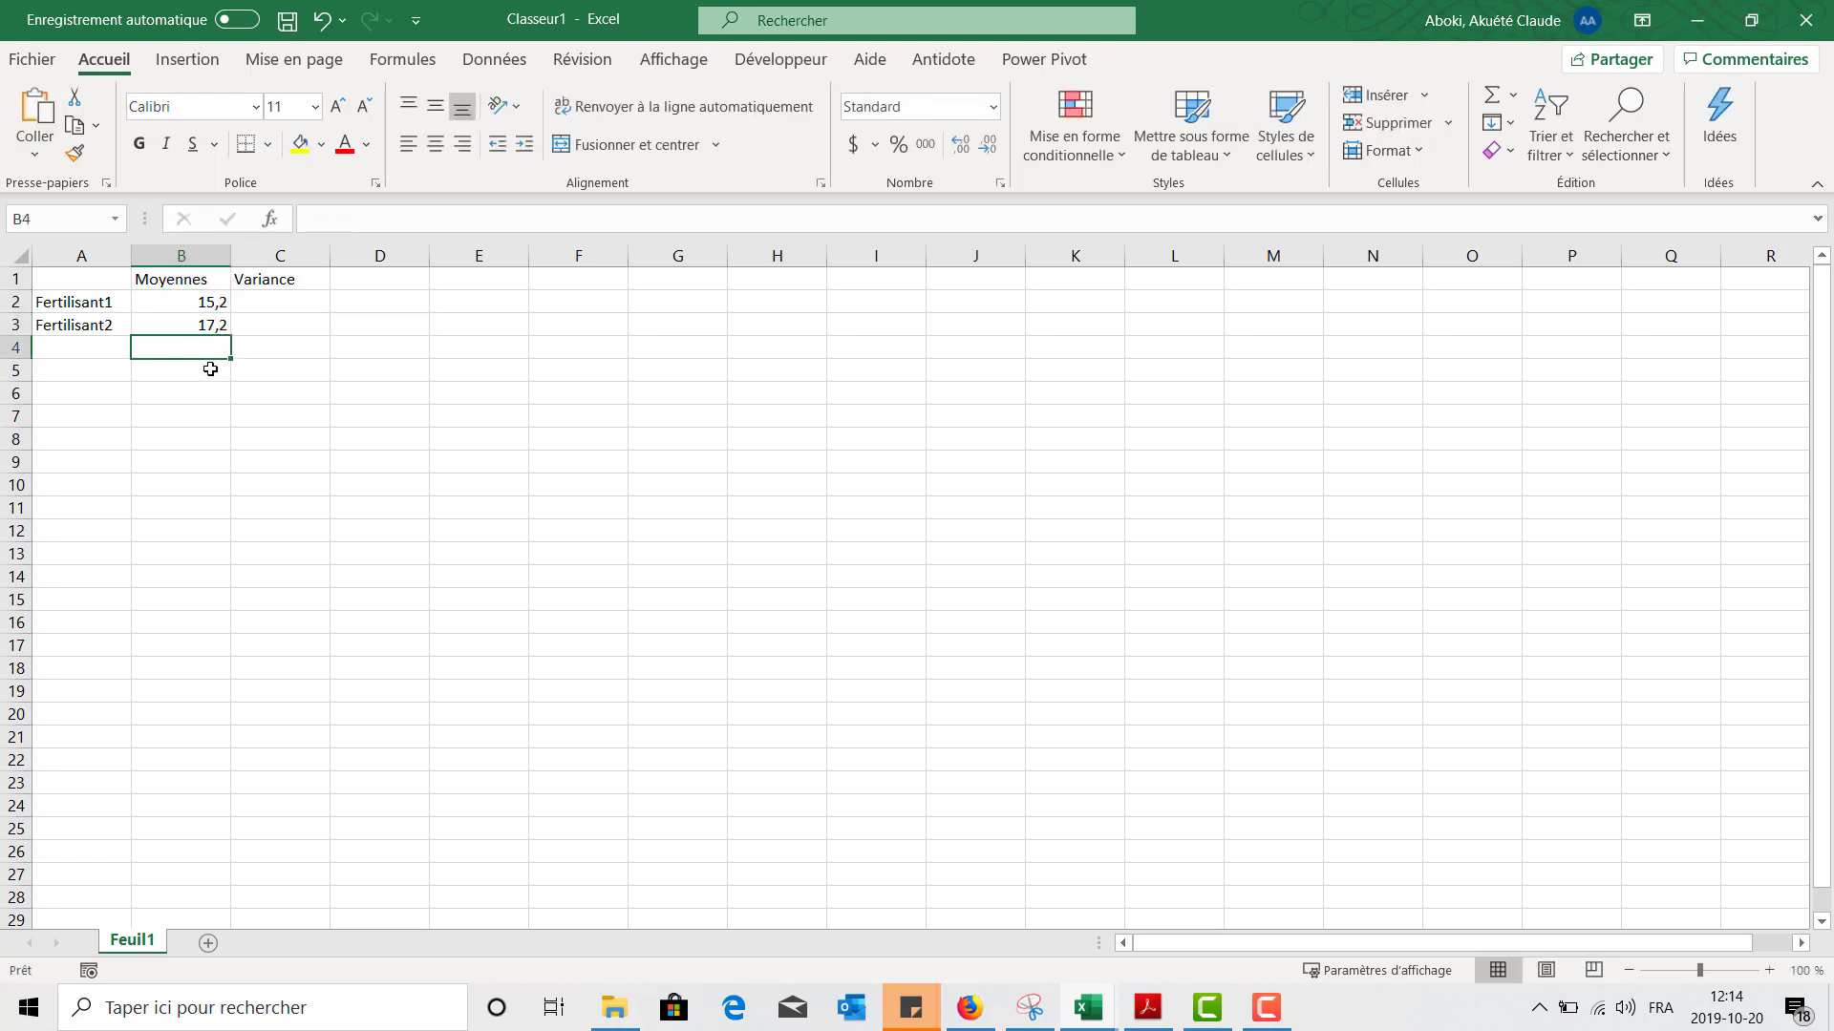
Fill in the variances: 3,7 for Fertilisant1 in C2 and 4,2 for Fertilisant2 in C3.
{"action": "left_click", "coordinate": [294, 299]}
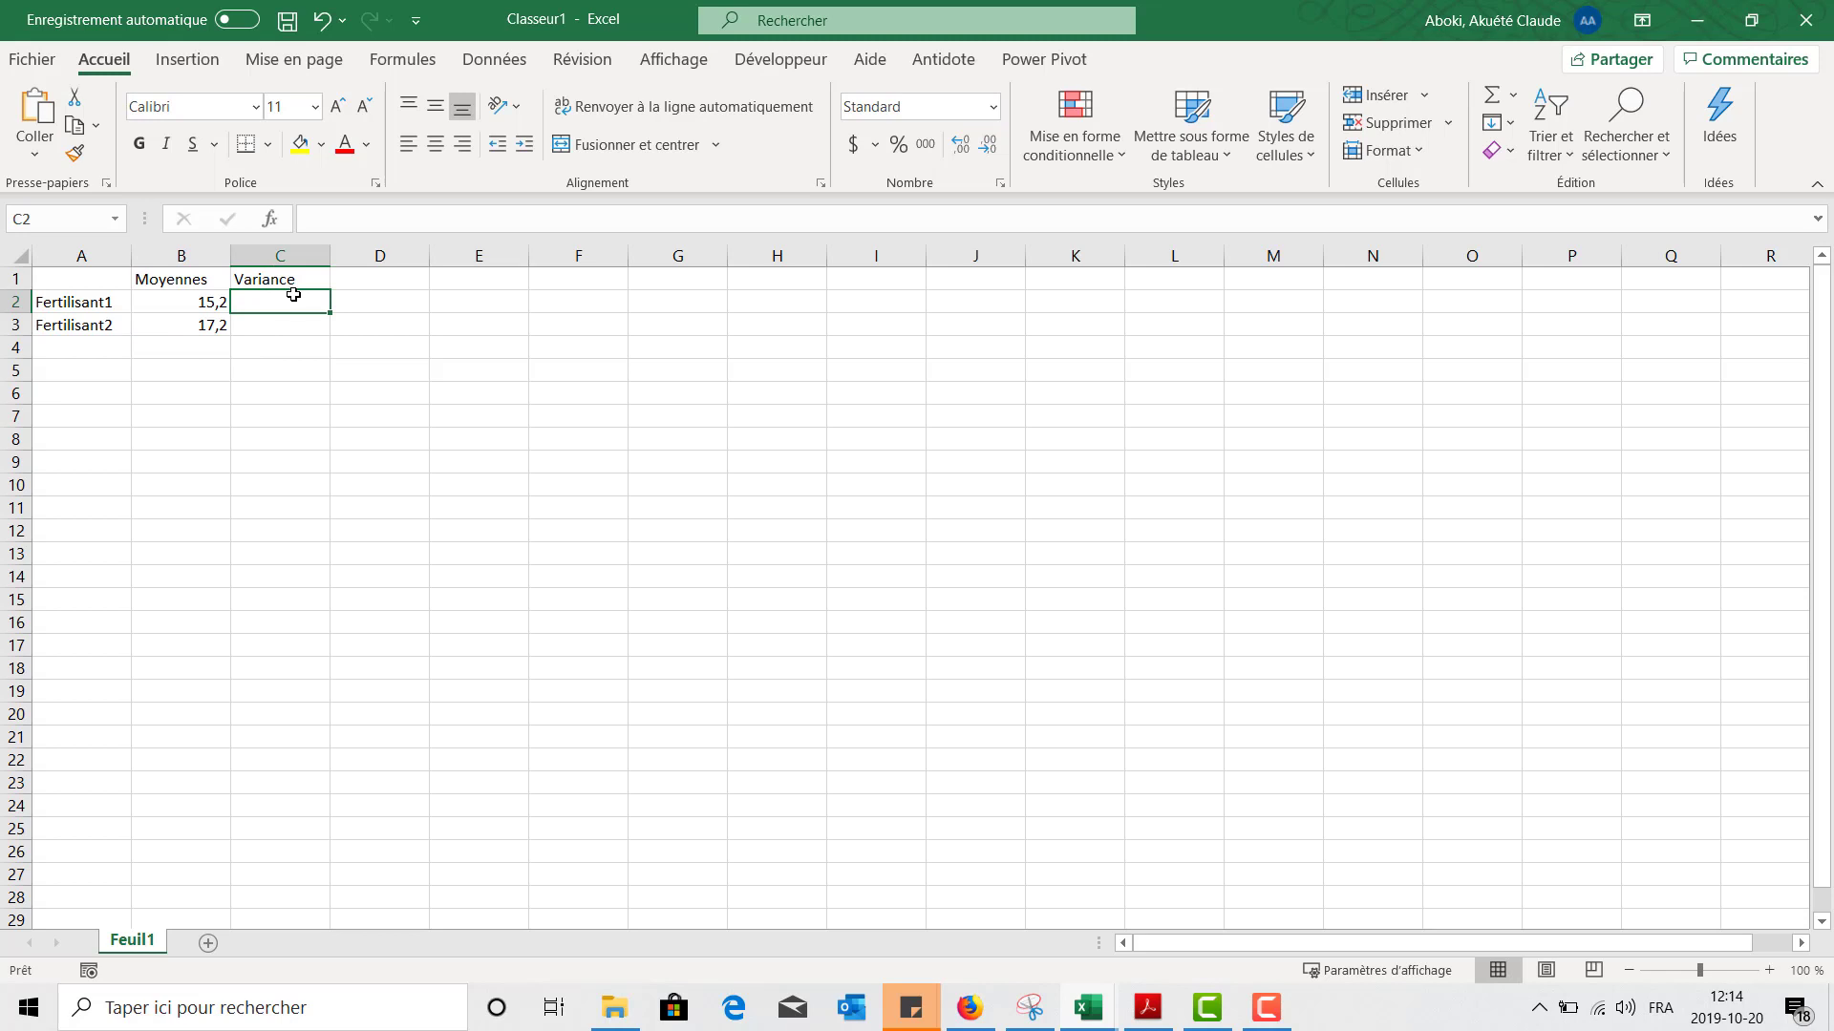
{"action": "type", "text": "3,7"}
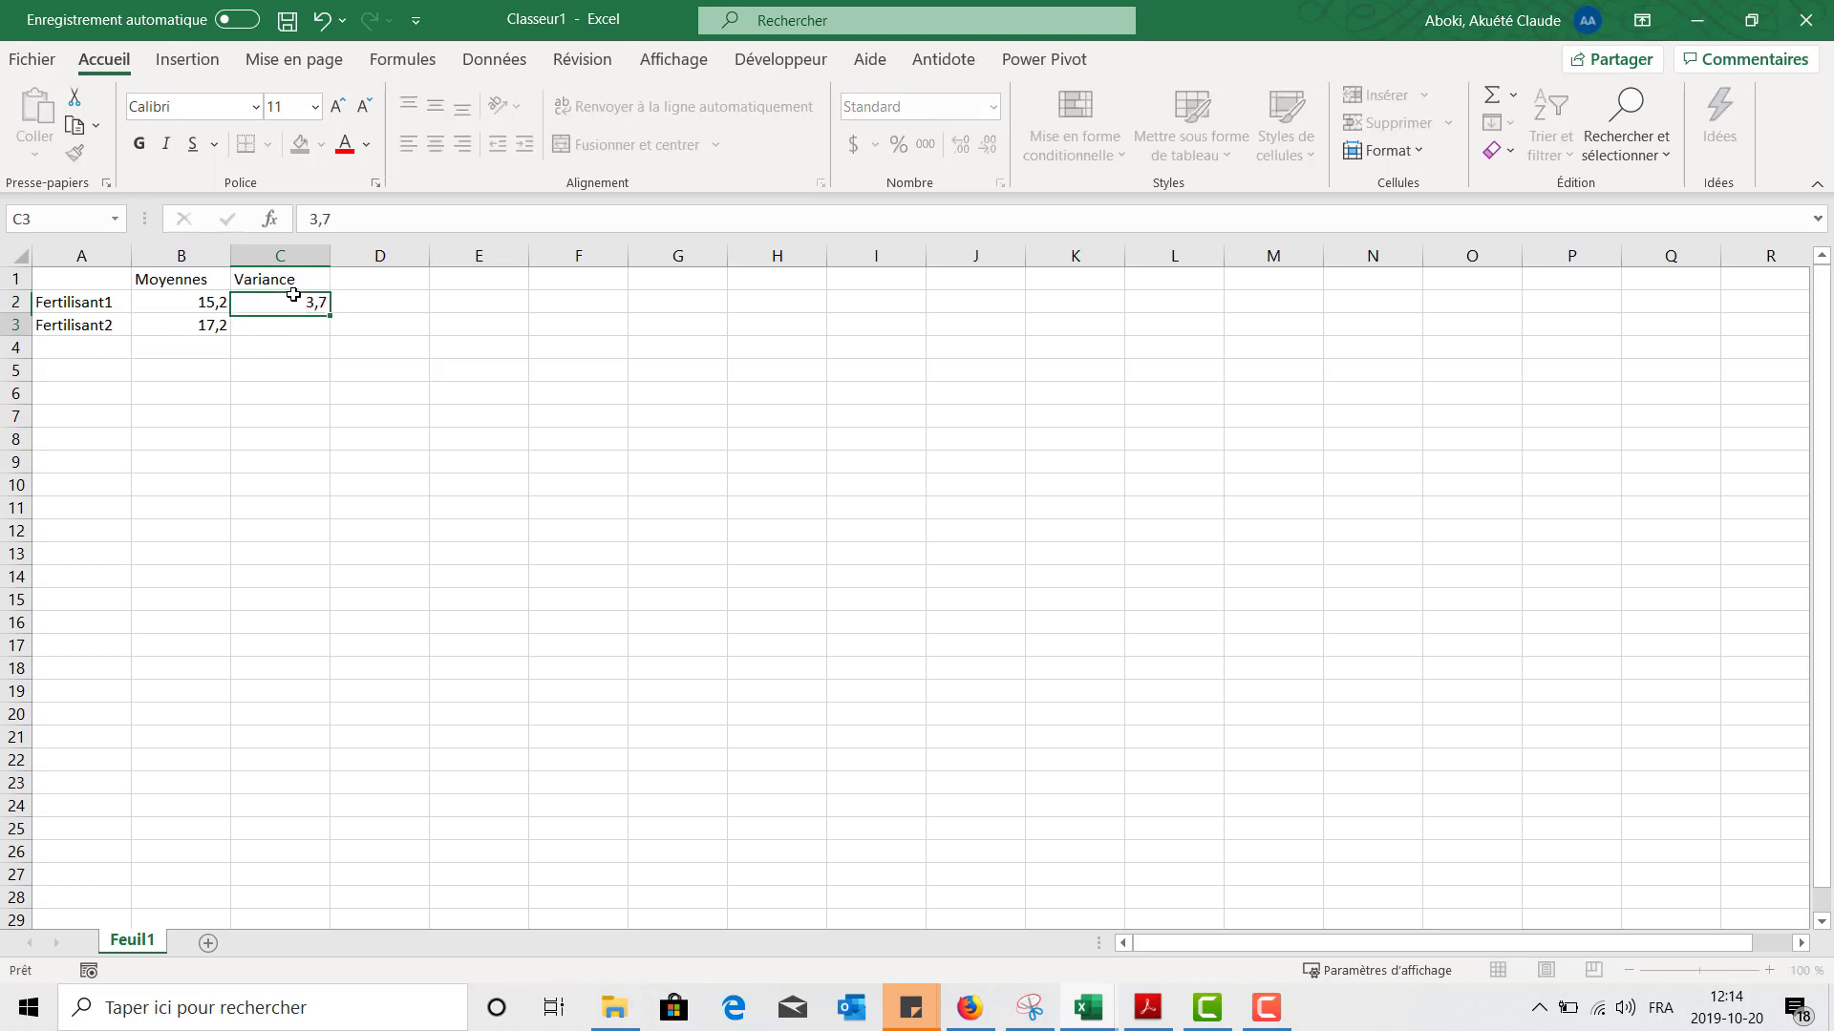
{"action": "key", "text": "Return"}
{"action": "type", "text": "4,2"}
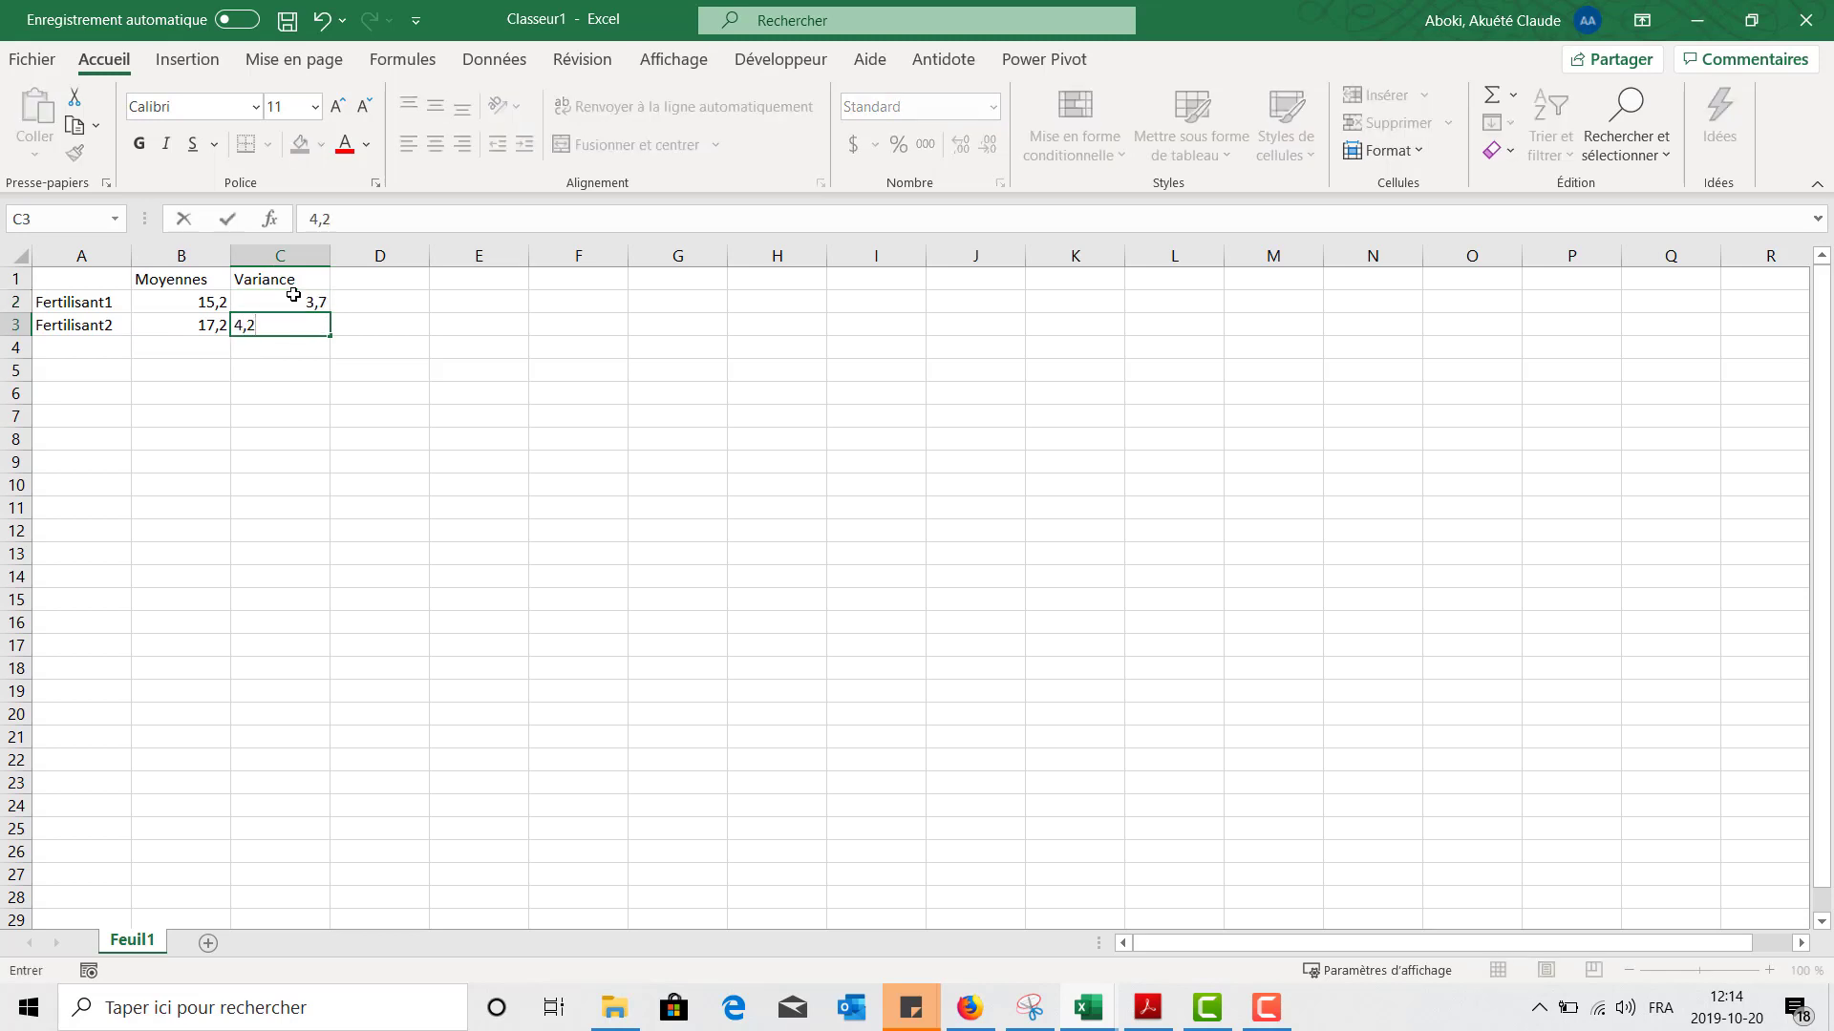
{"action": "key", "text": "Return"}
Add a sample size column headed n in D1 with the value 50 for both fertilizers in D2 and D3.
{"action": "left_click", "coordinate": [372, 280]}
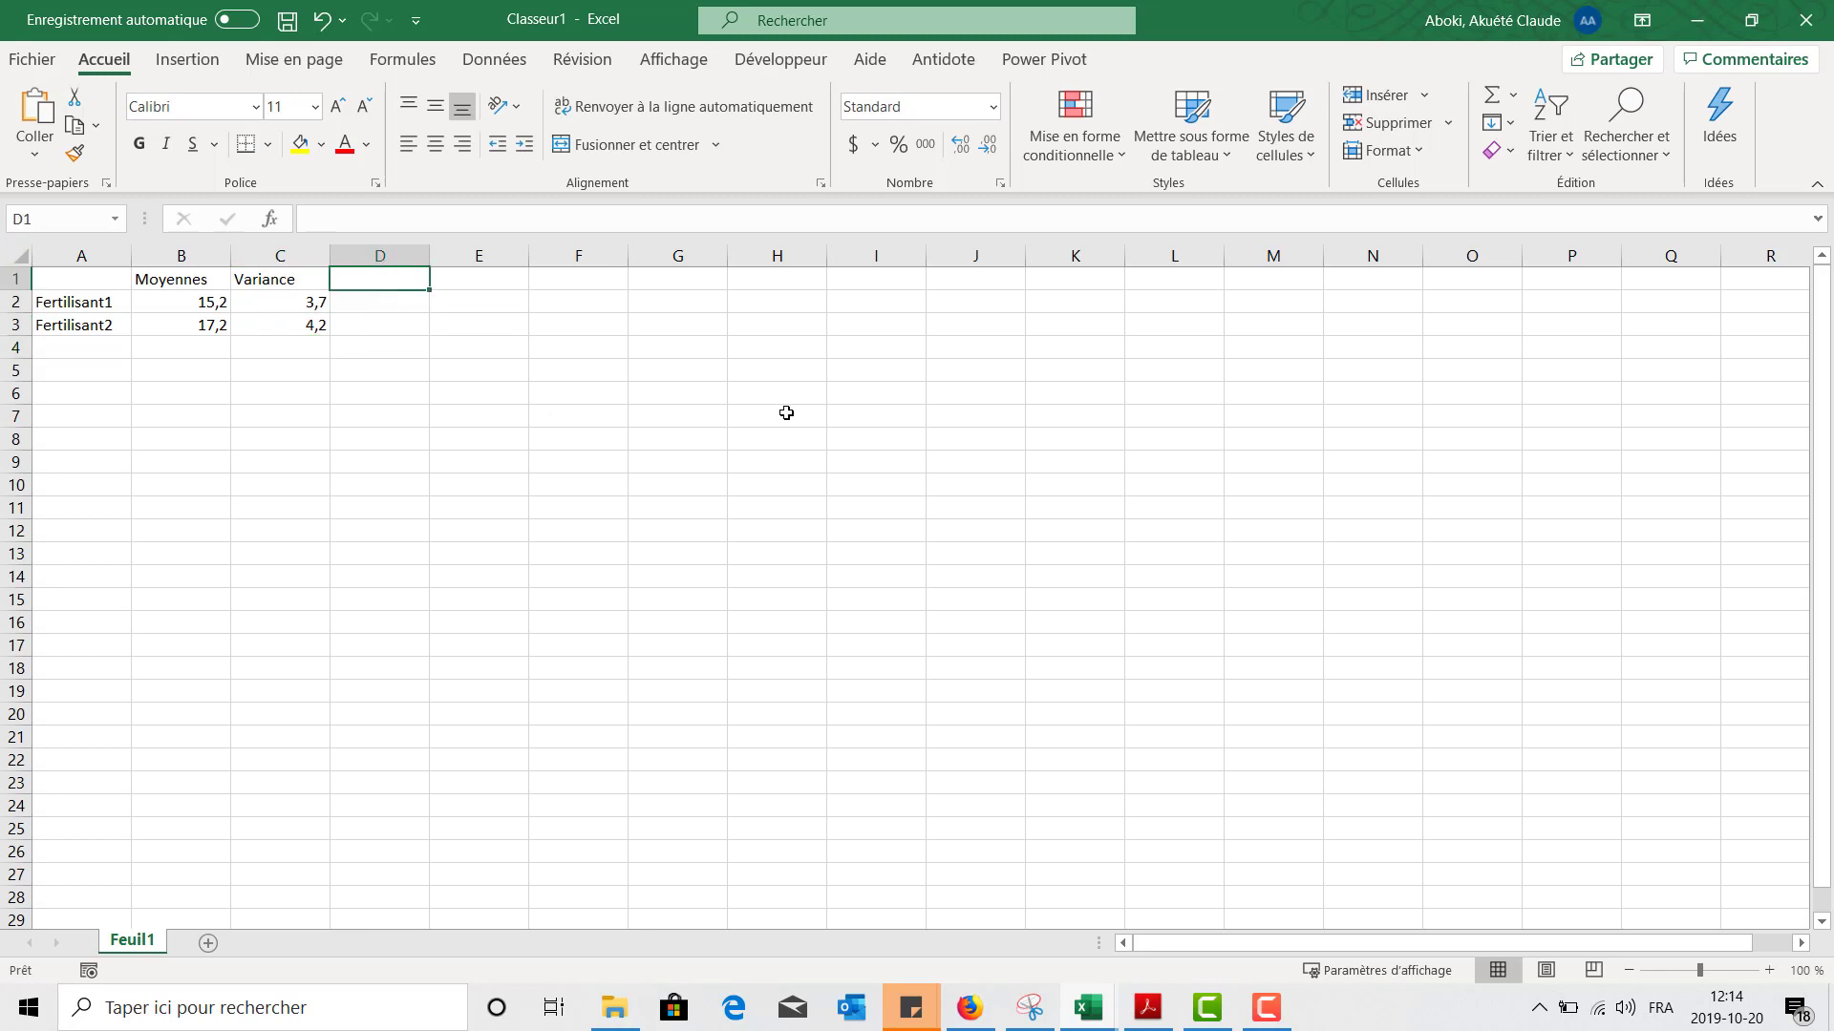
{"action": "type", "text": "n"}
{"action": "key", "text": "Return"}
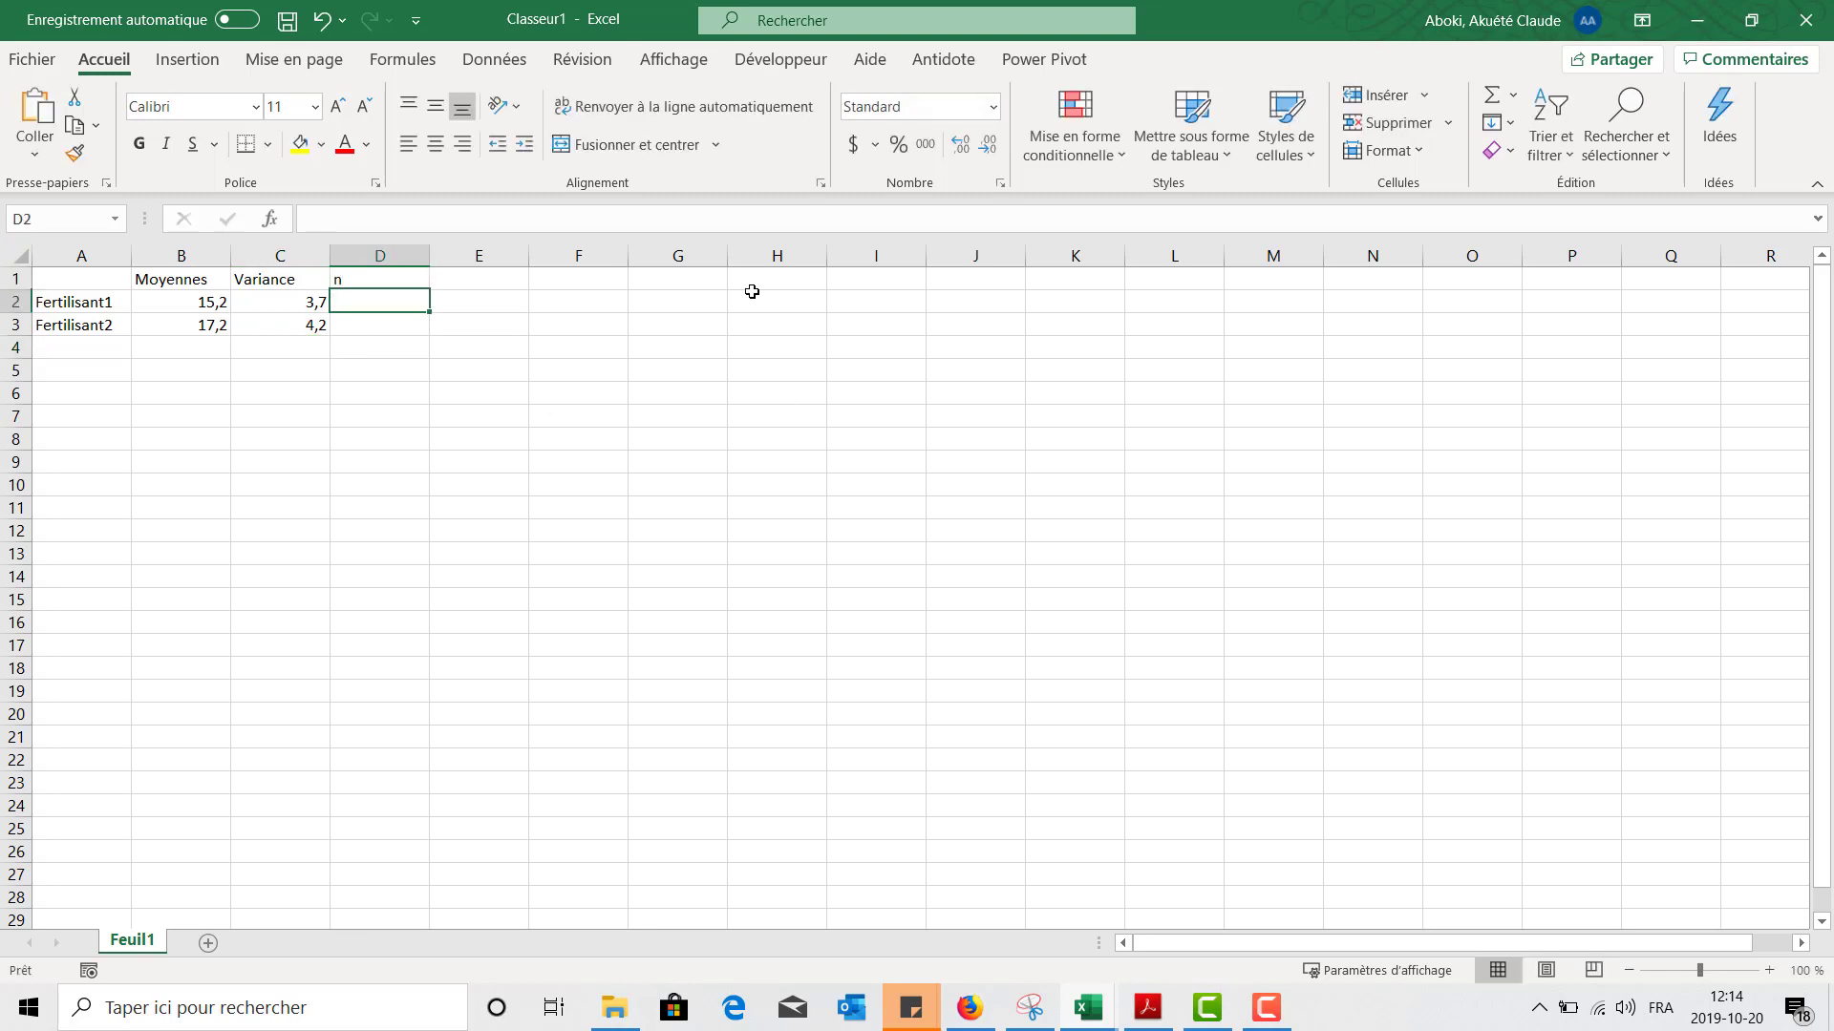
{"action": "type", "text": "50"}
{"action": "key", "text": "Return"}
{"action": "type", "text": "50"}
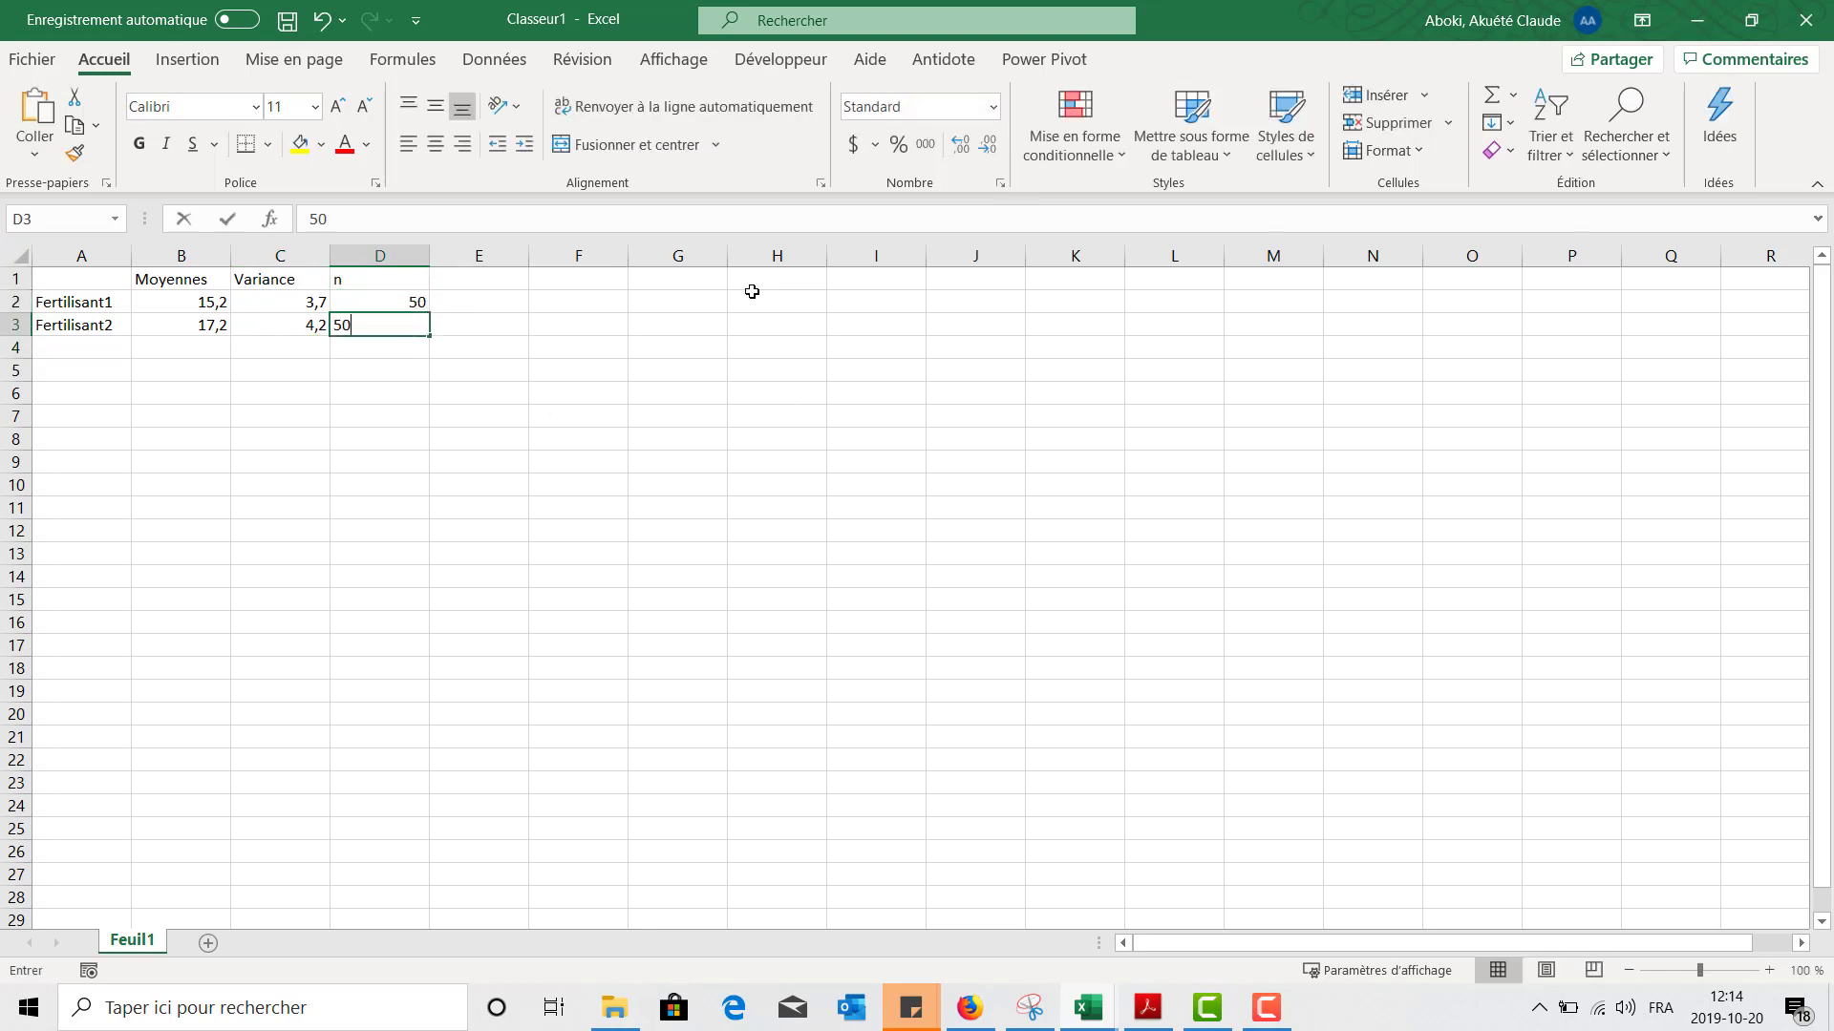
{"action": "key", "text": "Return"}
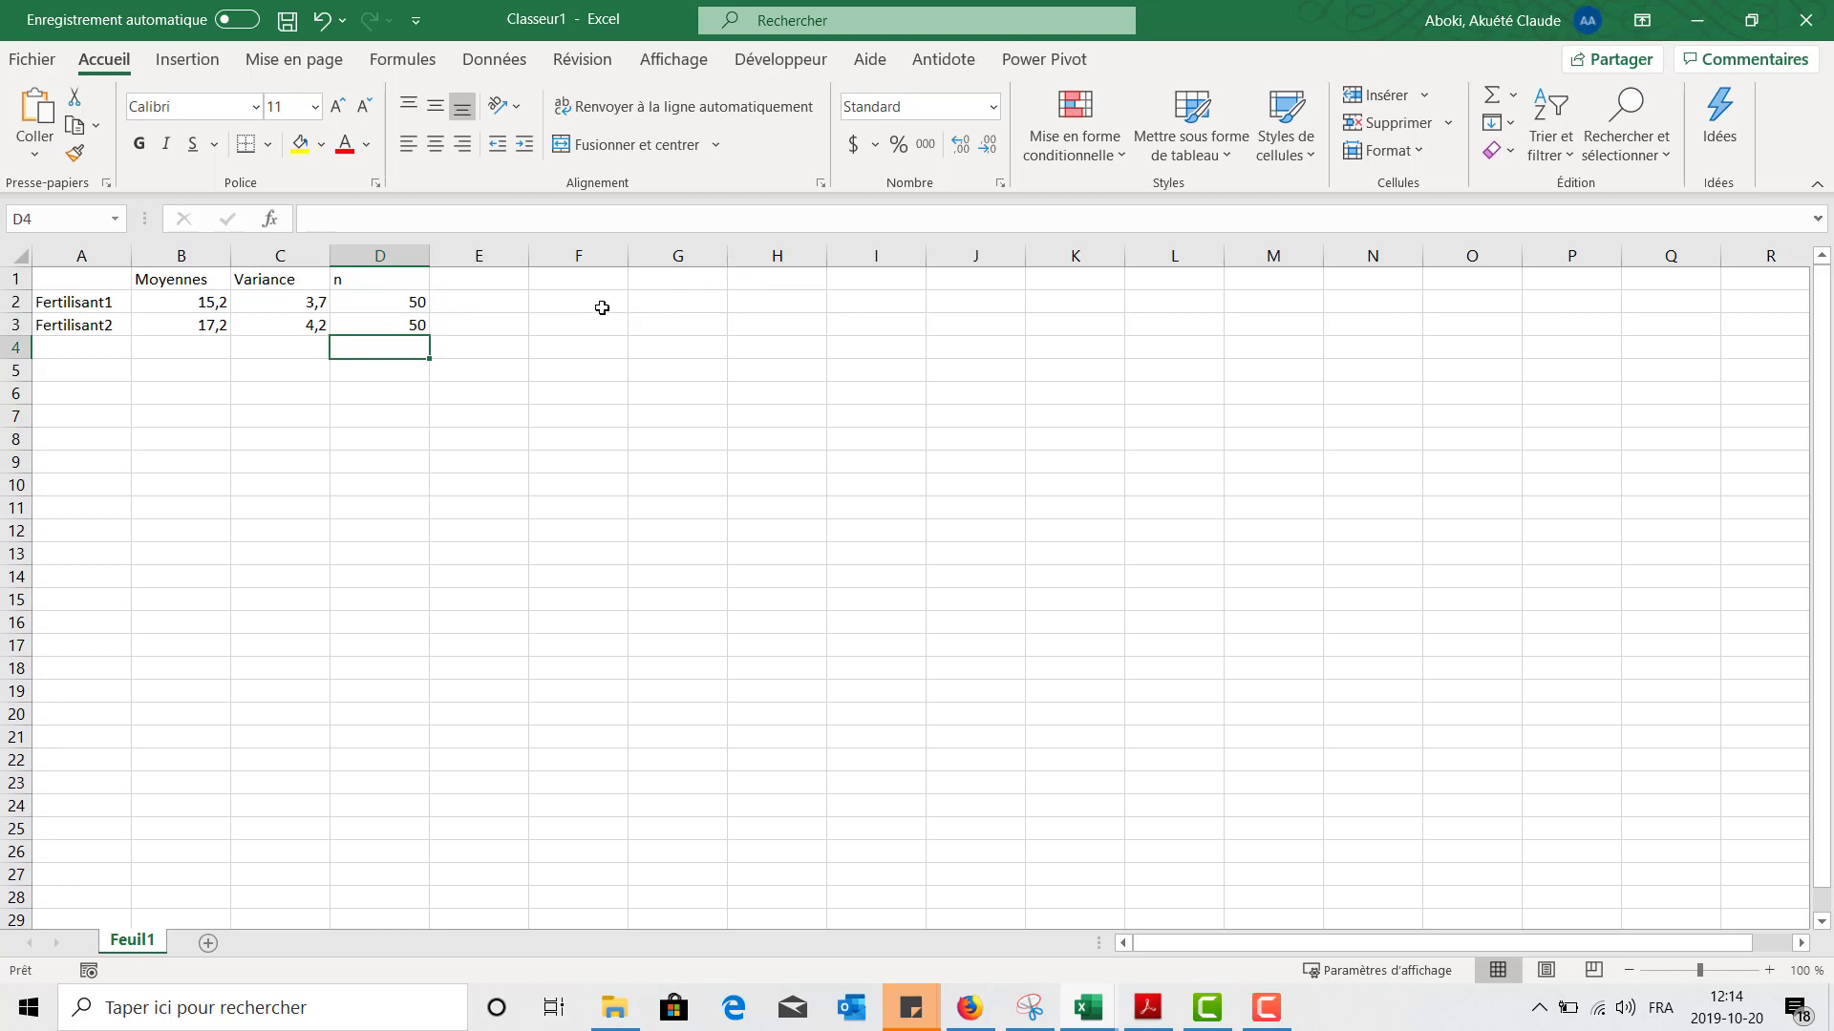
Enter the heading Test d'Hypothèse in F2 and make it bold.
{"action": "left_click", "coordinate": [612, 273]}
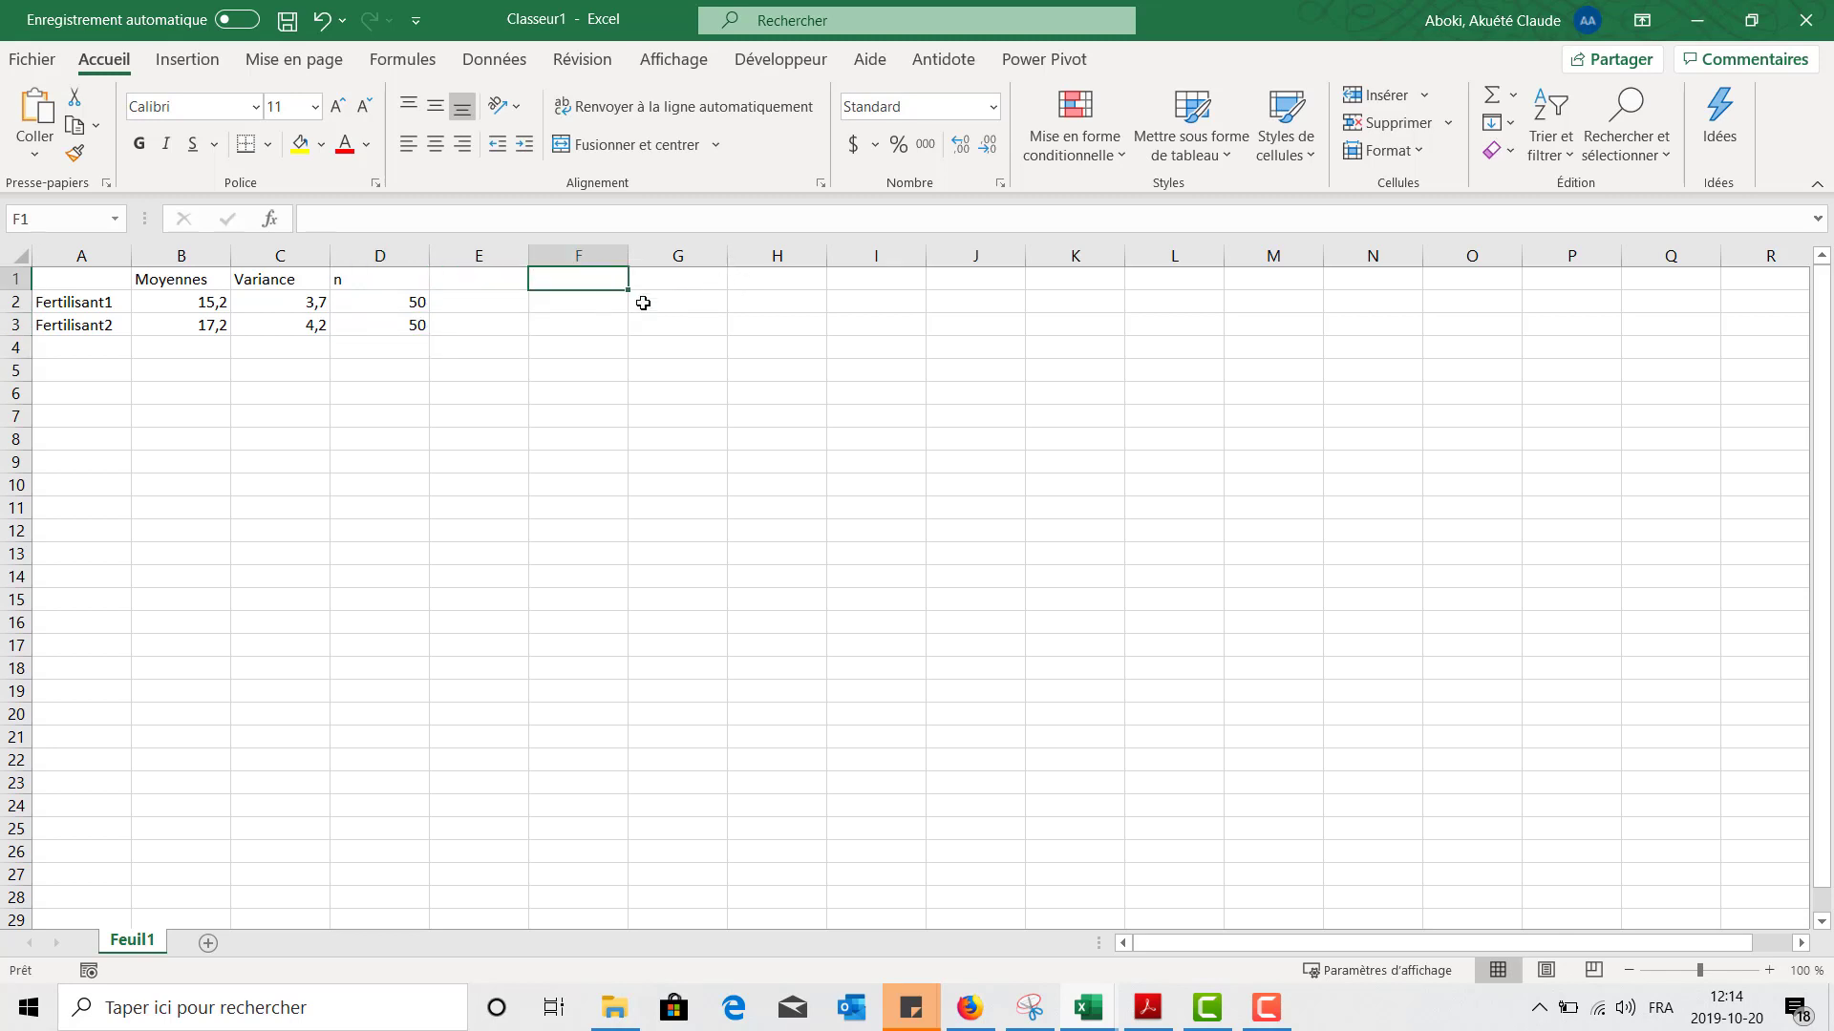
{"action": "key", "text": "Down"}
{"action": "type", "text": "Test "}
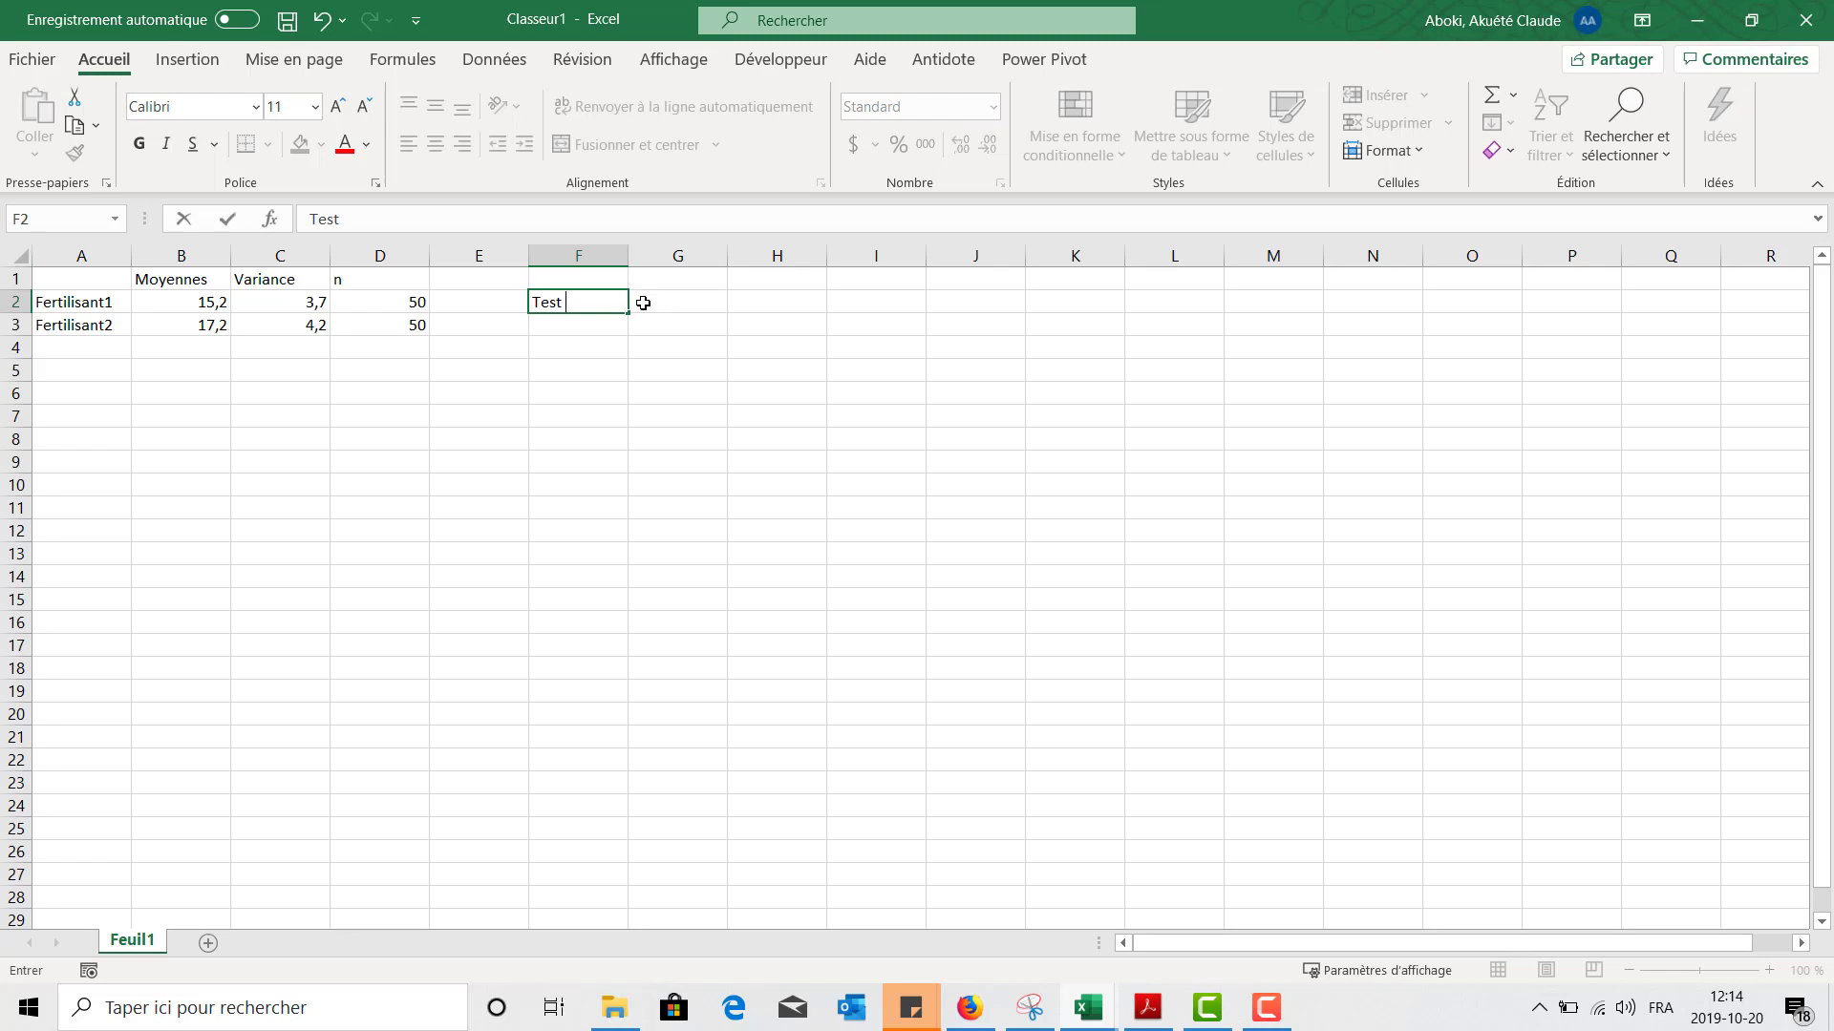
{"action": "type", "text": "d'Hypothèse"}
{"action": "key", "text": "Return"}
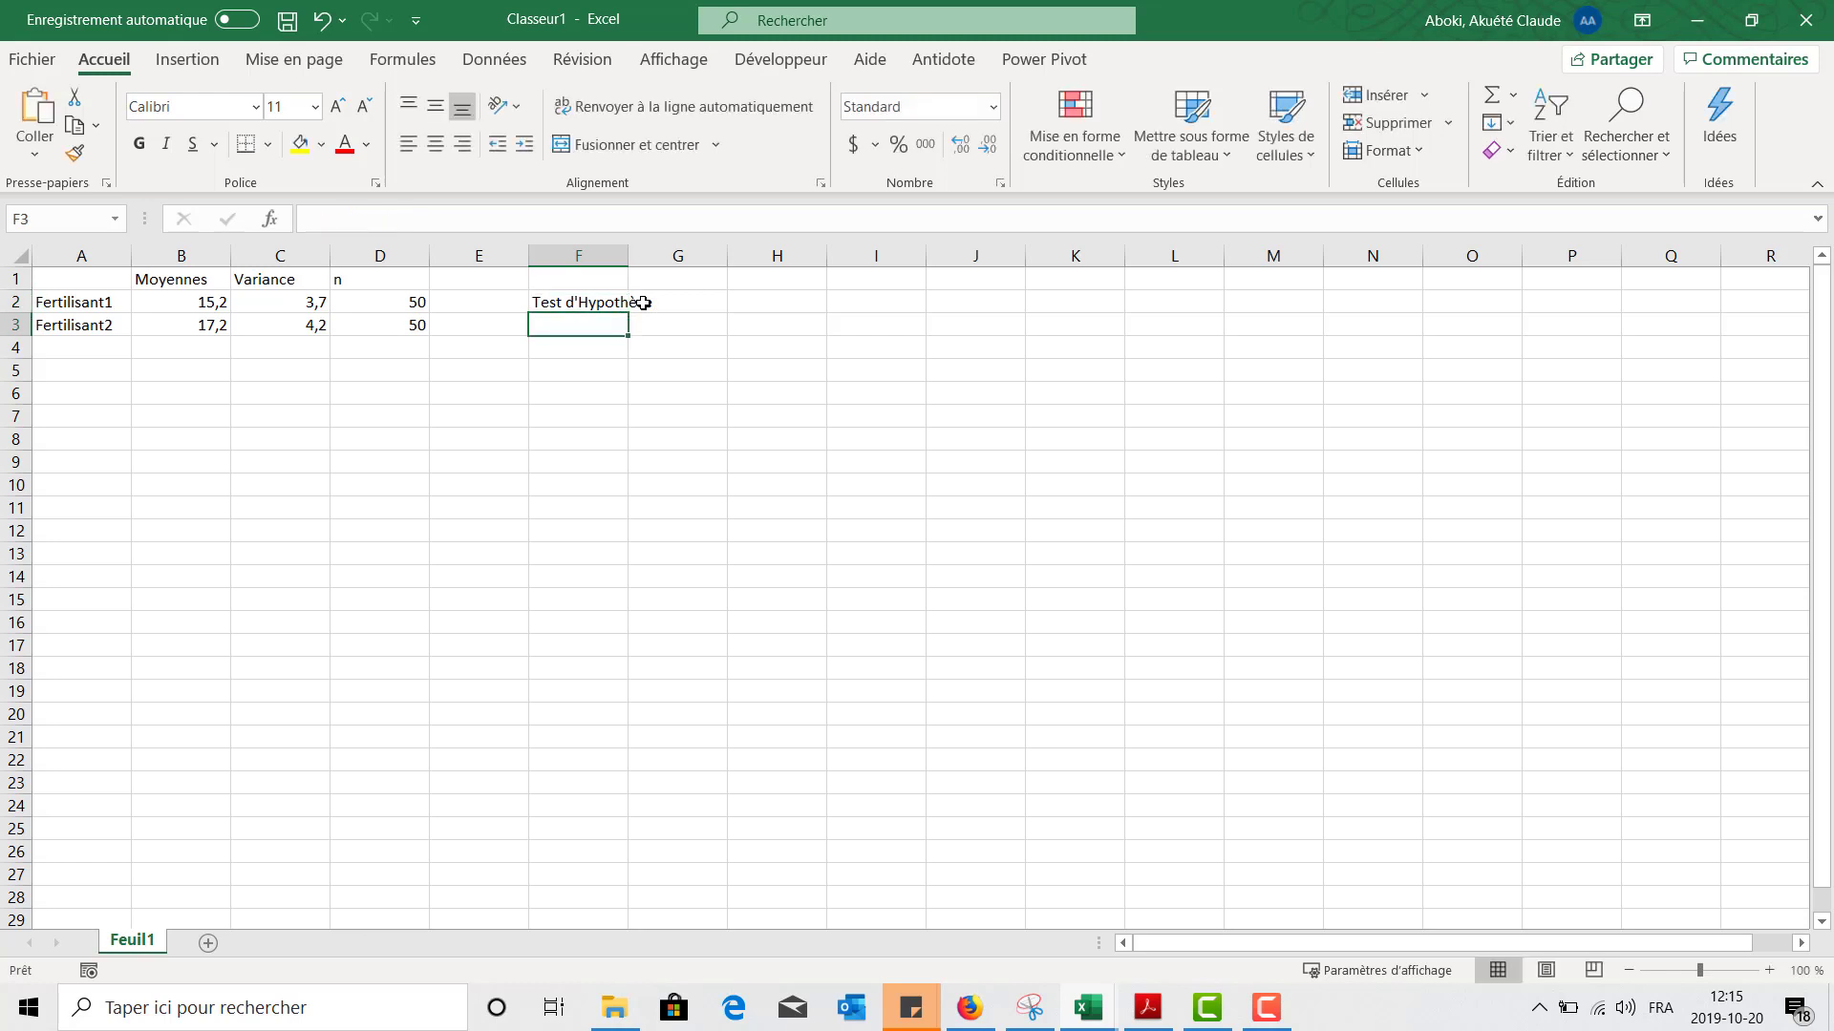
{"action": "left_click", "coordinate": [601, 301]}
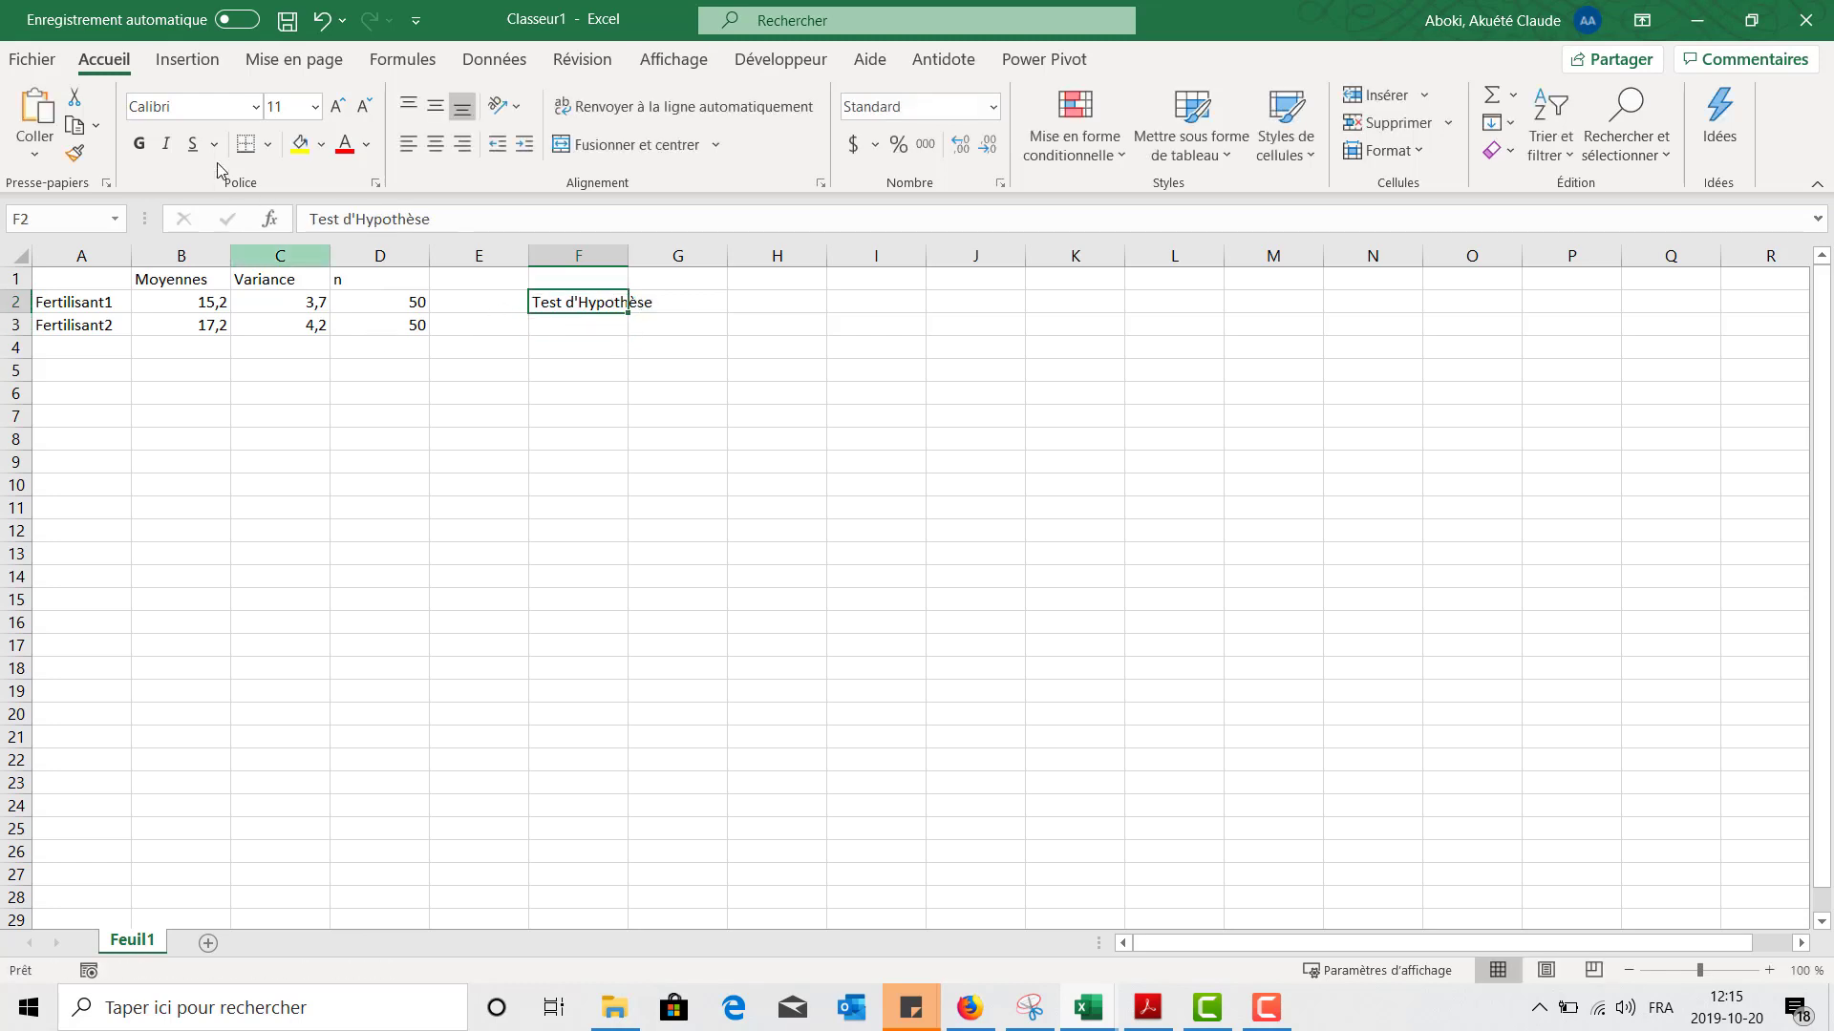
{"action": "left_click", "coordinate": [139, 144]}
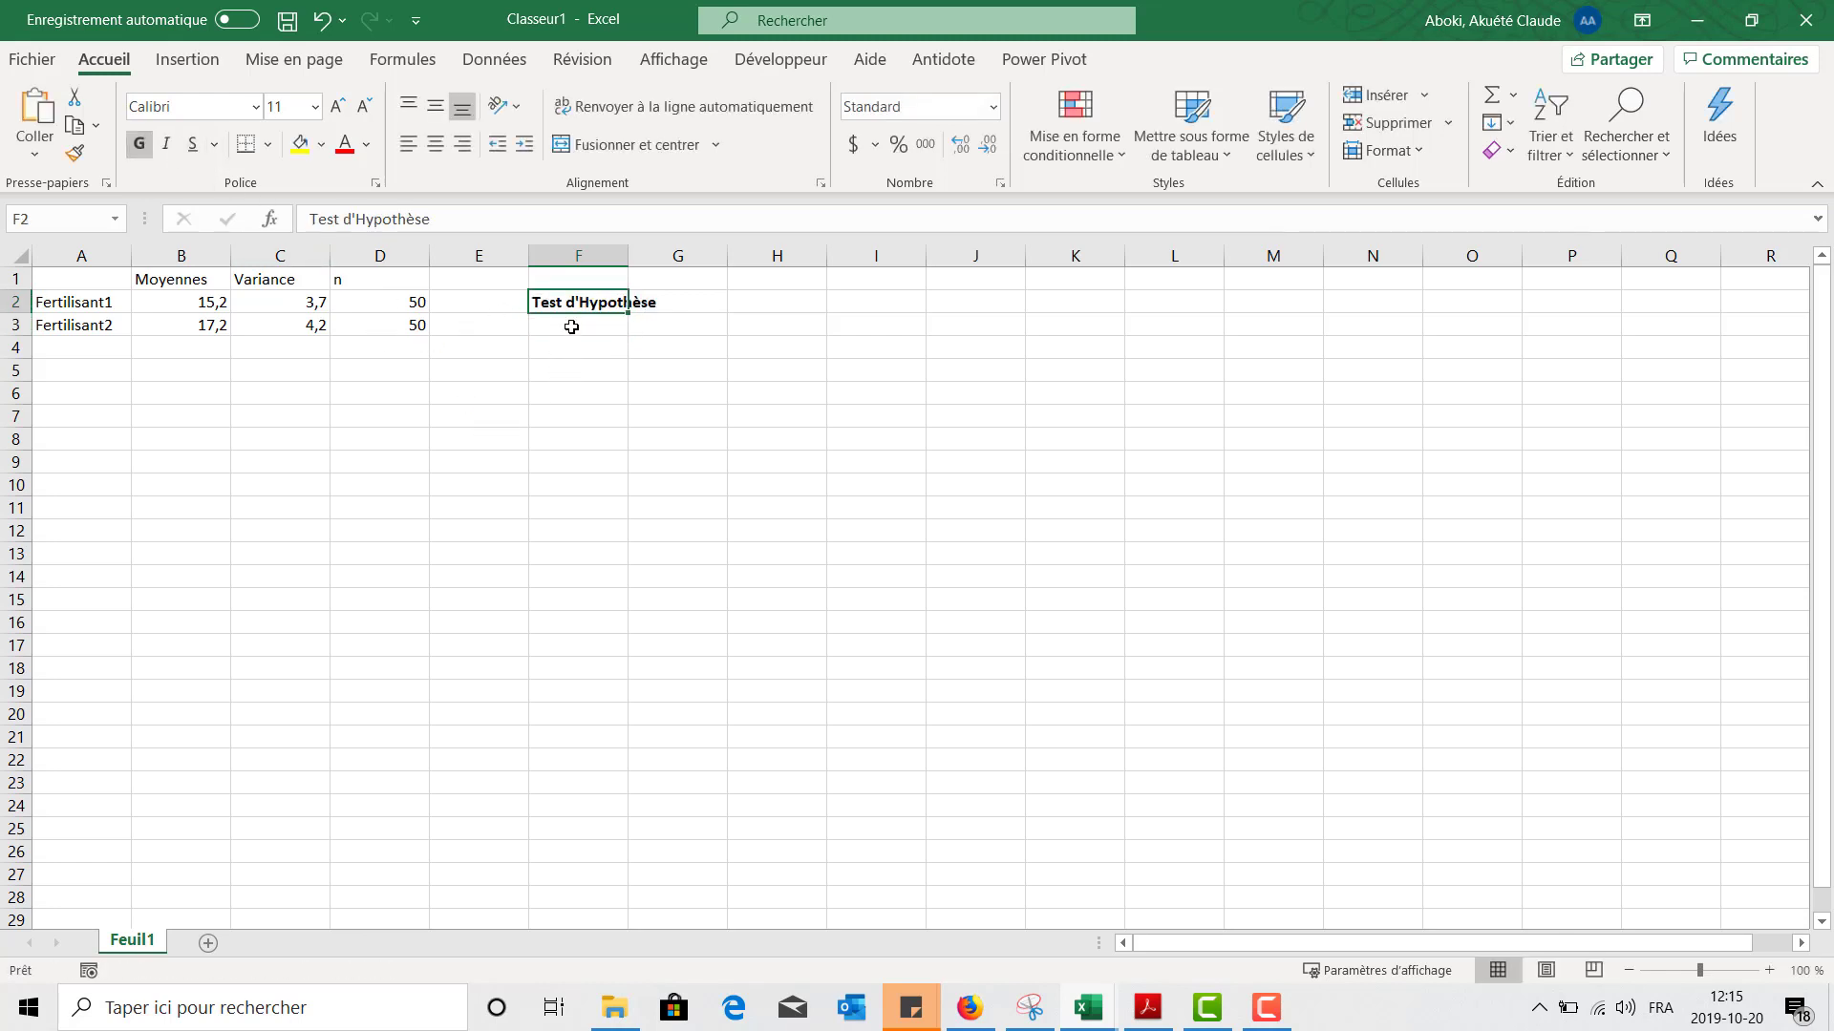
Enter the hypothesis labels Ho in F3 and Ha in F4 beneath the Test d'Hypothèse heading.
{"action": "left_click", "coordinate": [571, 327]}
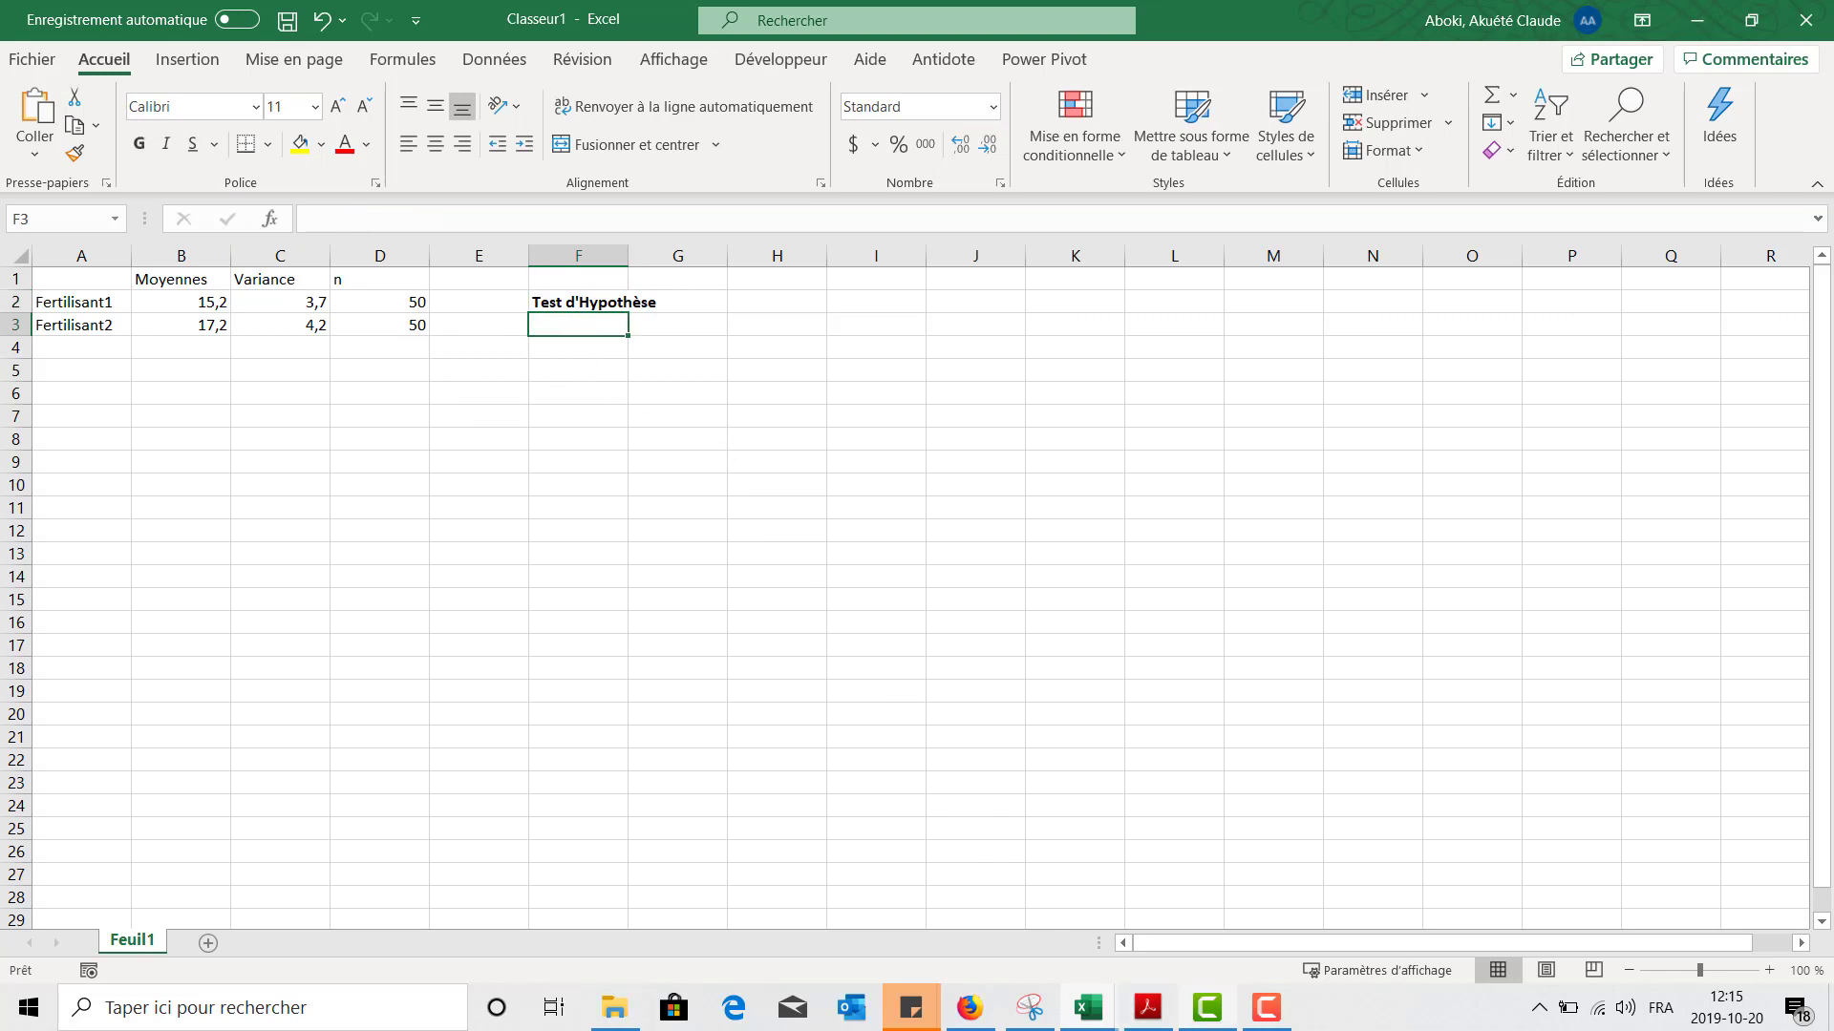
{"action": "type", "text": "Ho"}
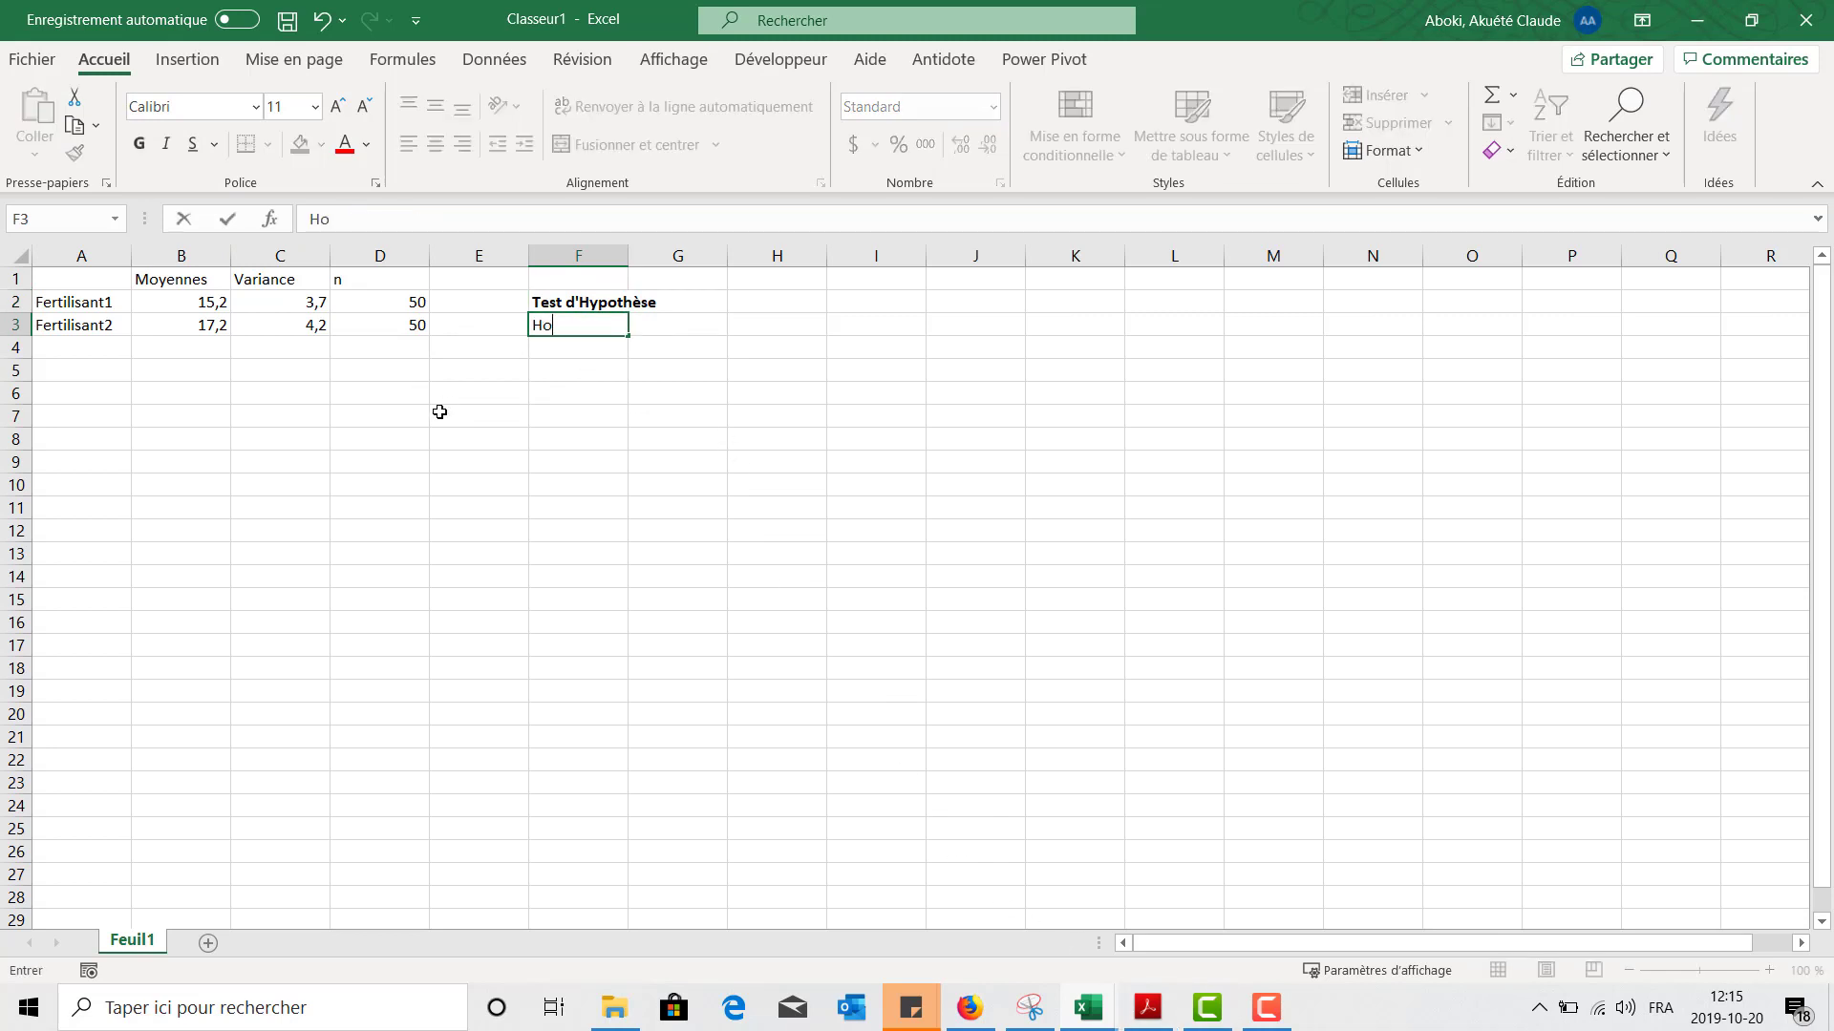
{"action": "key", "text": "Return"}
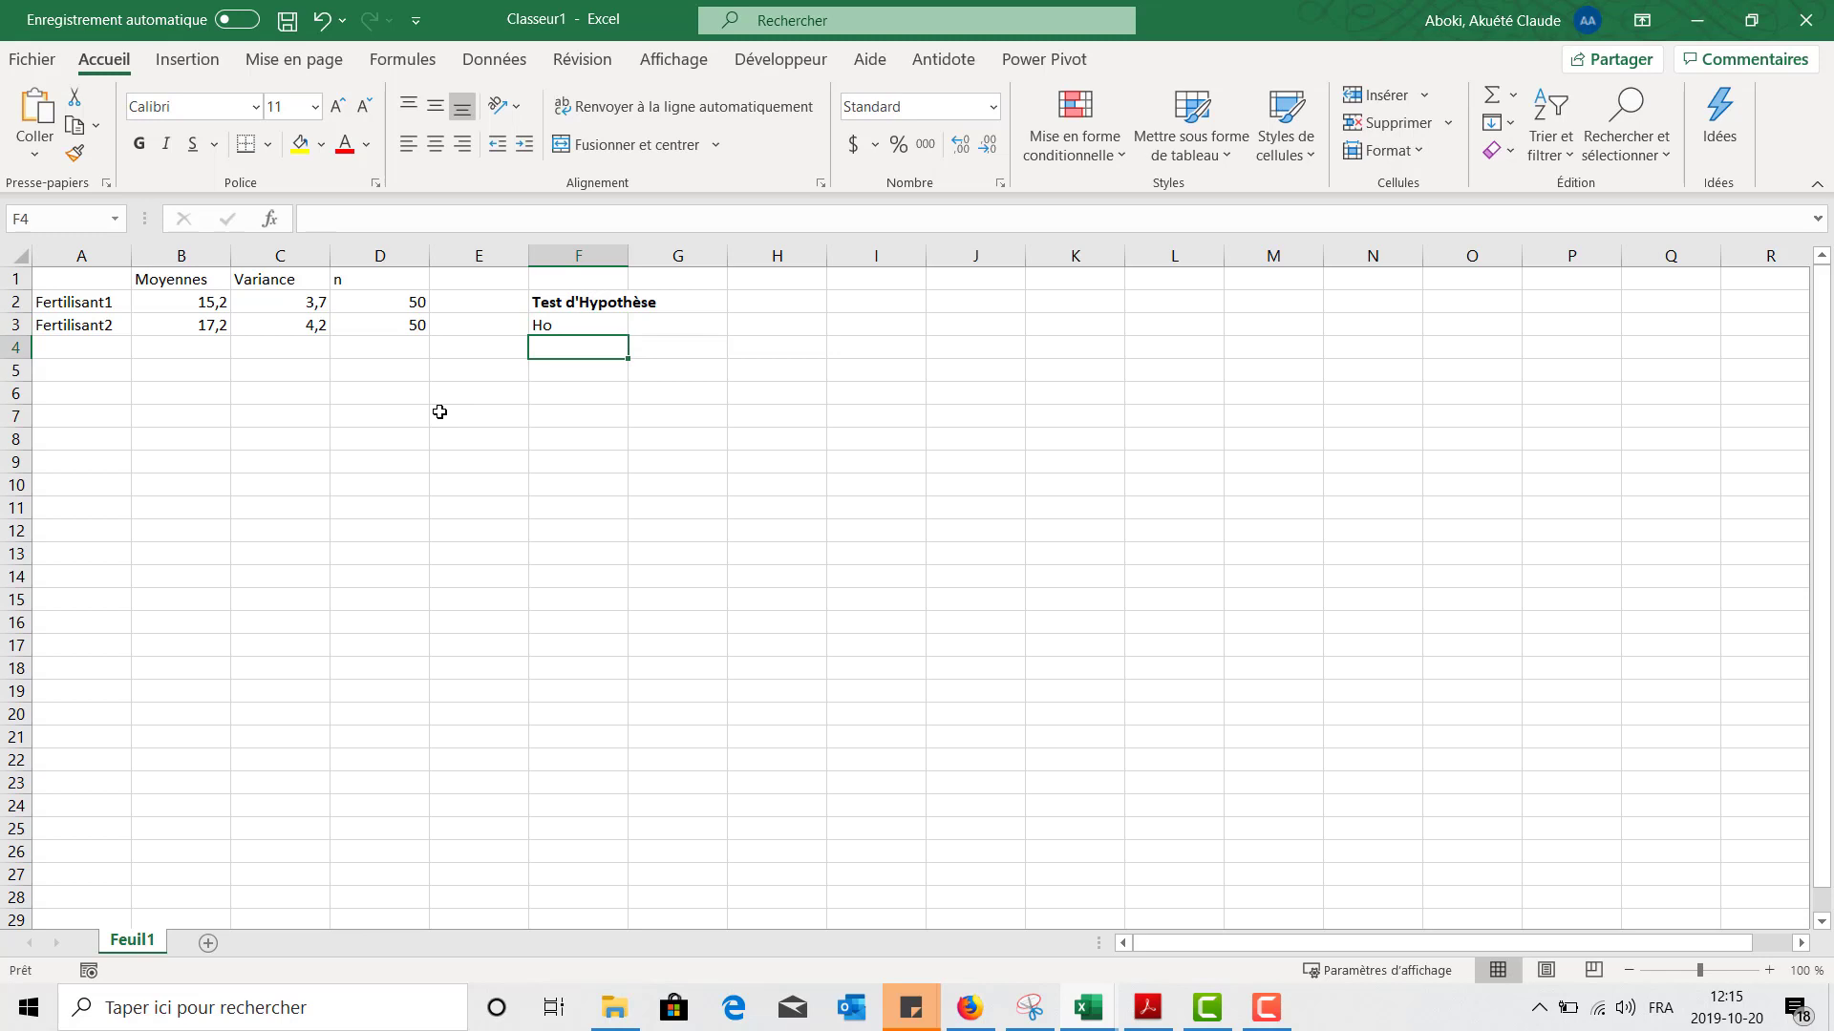
{"action": "type", "text": "HA"}
{"action": "key", "text": "BackSpace"}
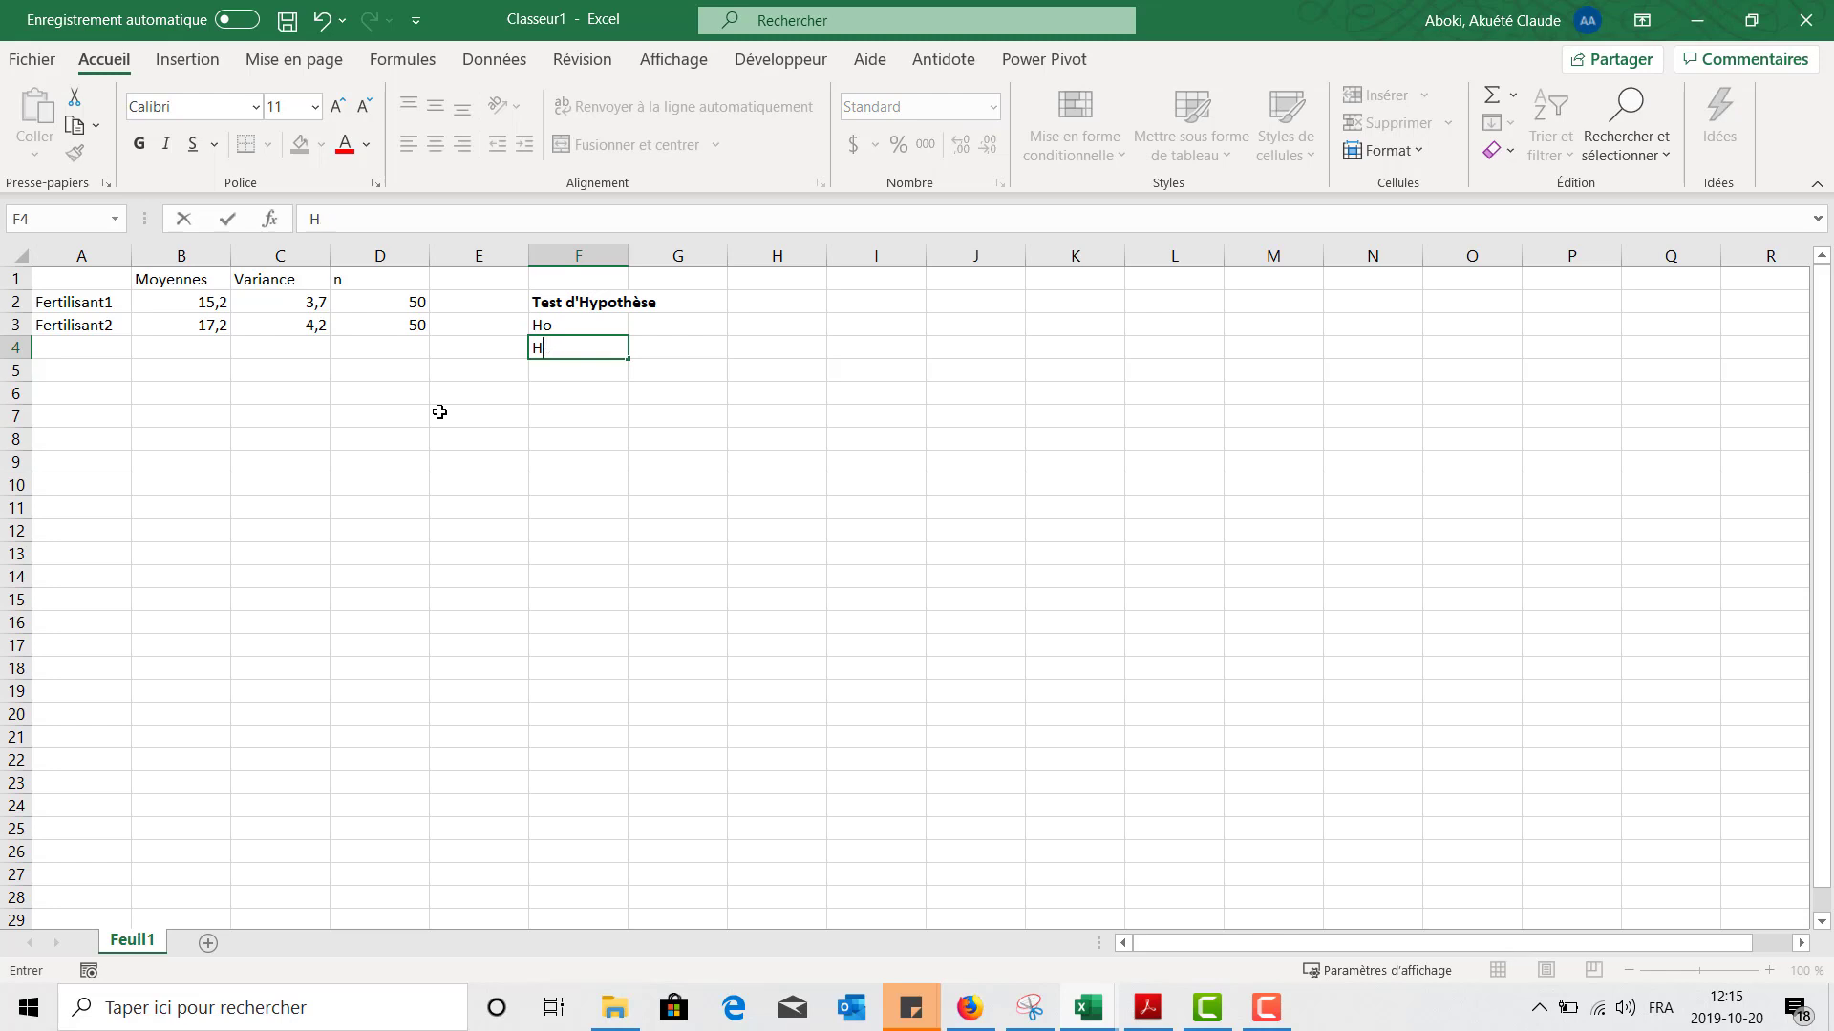
{"action": "type", "text": "a"}
{"action": "key", "text": "Return"}
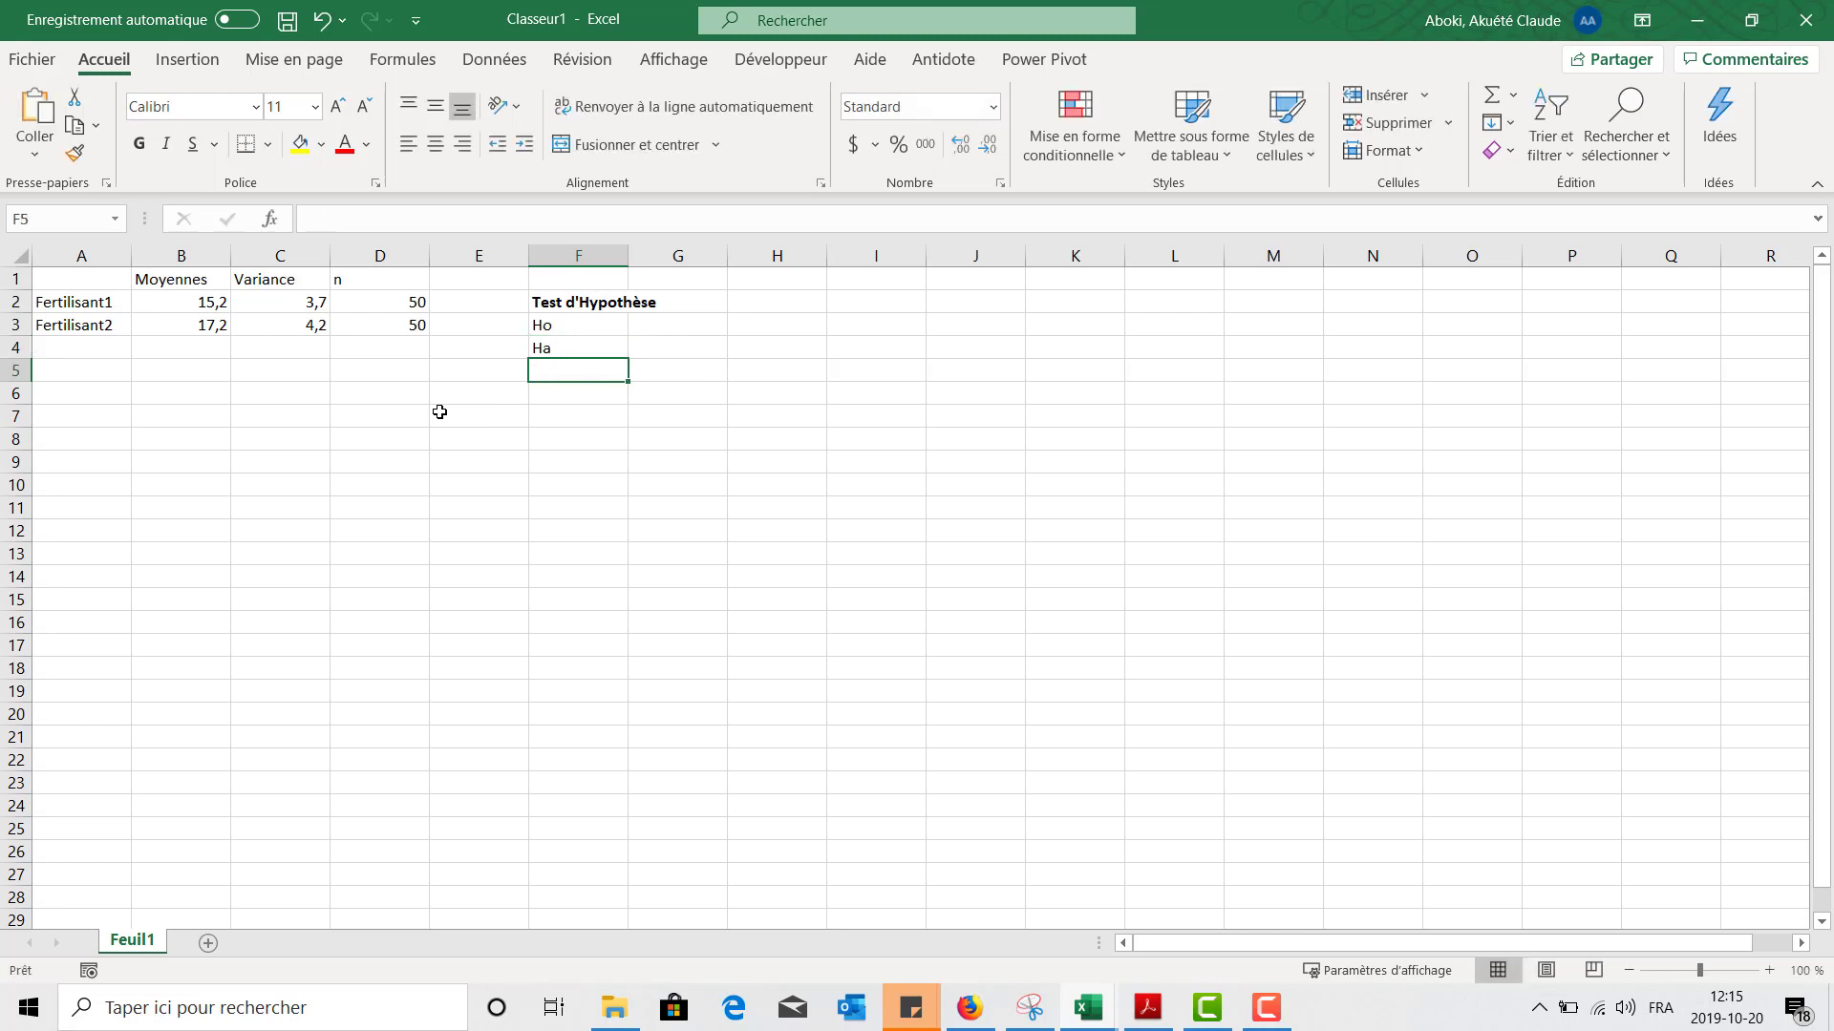
Consult the exercise statement in Outil Capture d'écran, return to Excel and complete the alternative hypothesis in F4 as Ha: u1<u2.
{"action": "left_click", "coordinate": [573, 324]}
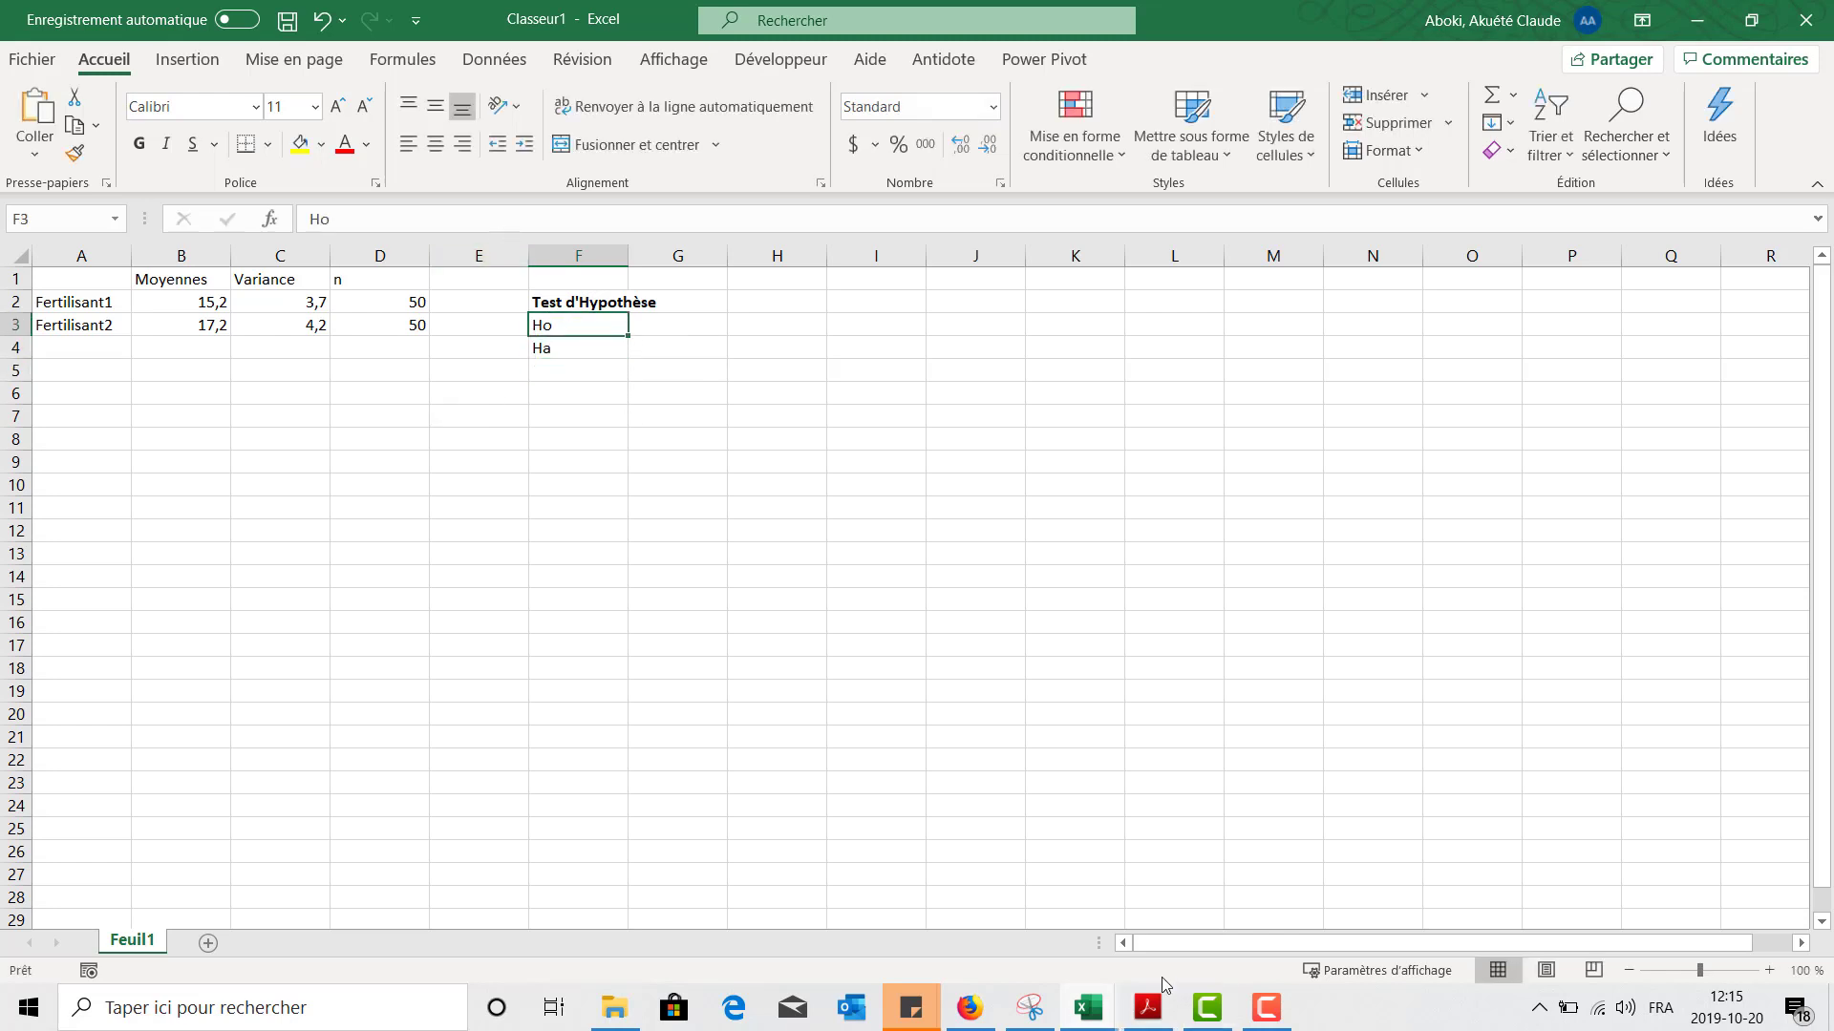
{"action": "left_click", "coordinate": [1030, 1009]}
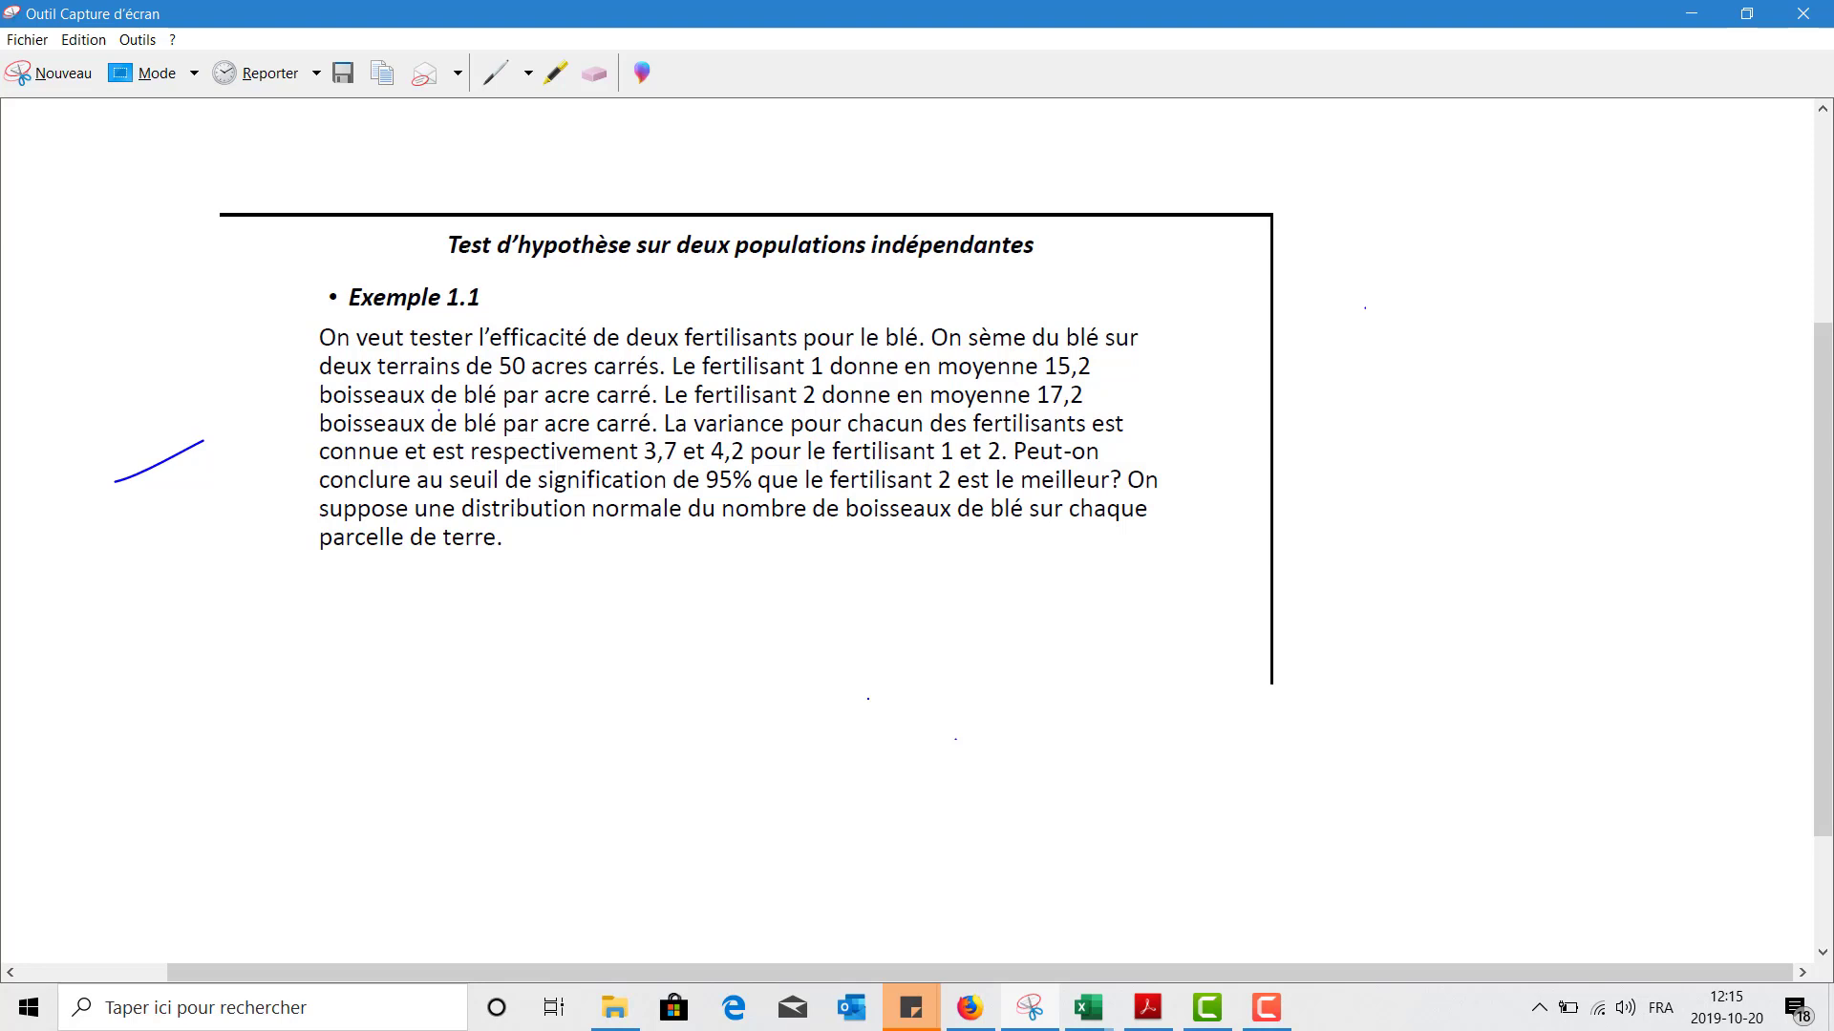
{"action": "left_click", "coordinate": [1686, 10]}
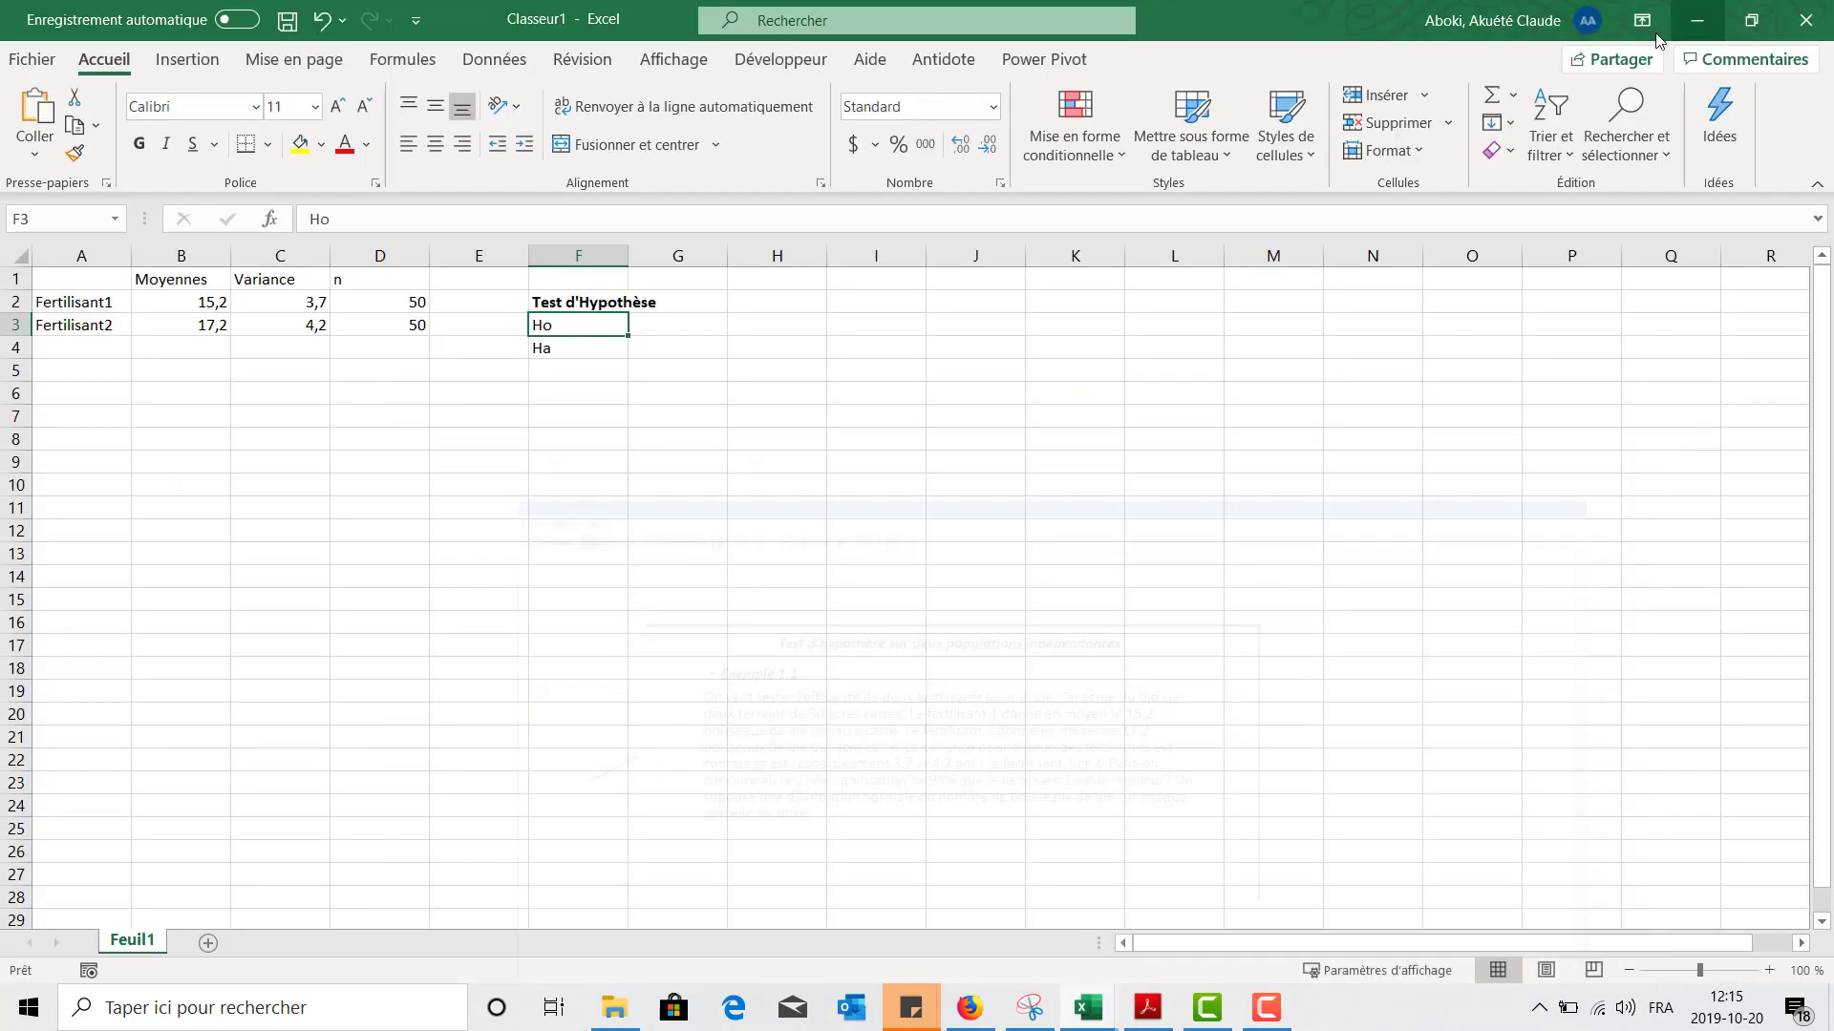
{"action": "left_click", "coordinate": [596, 348]}
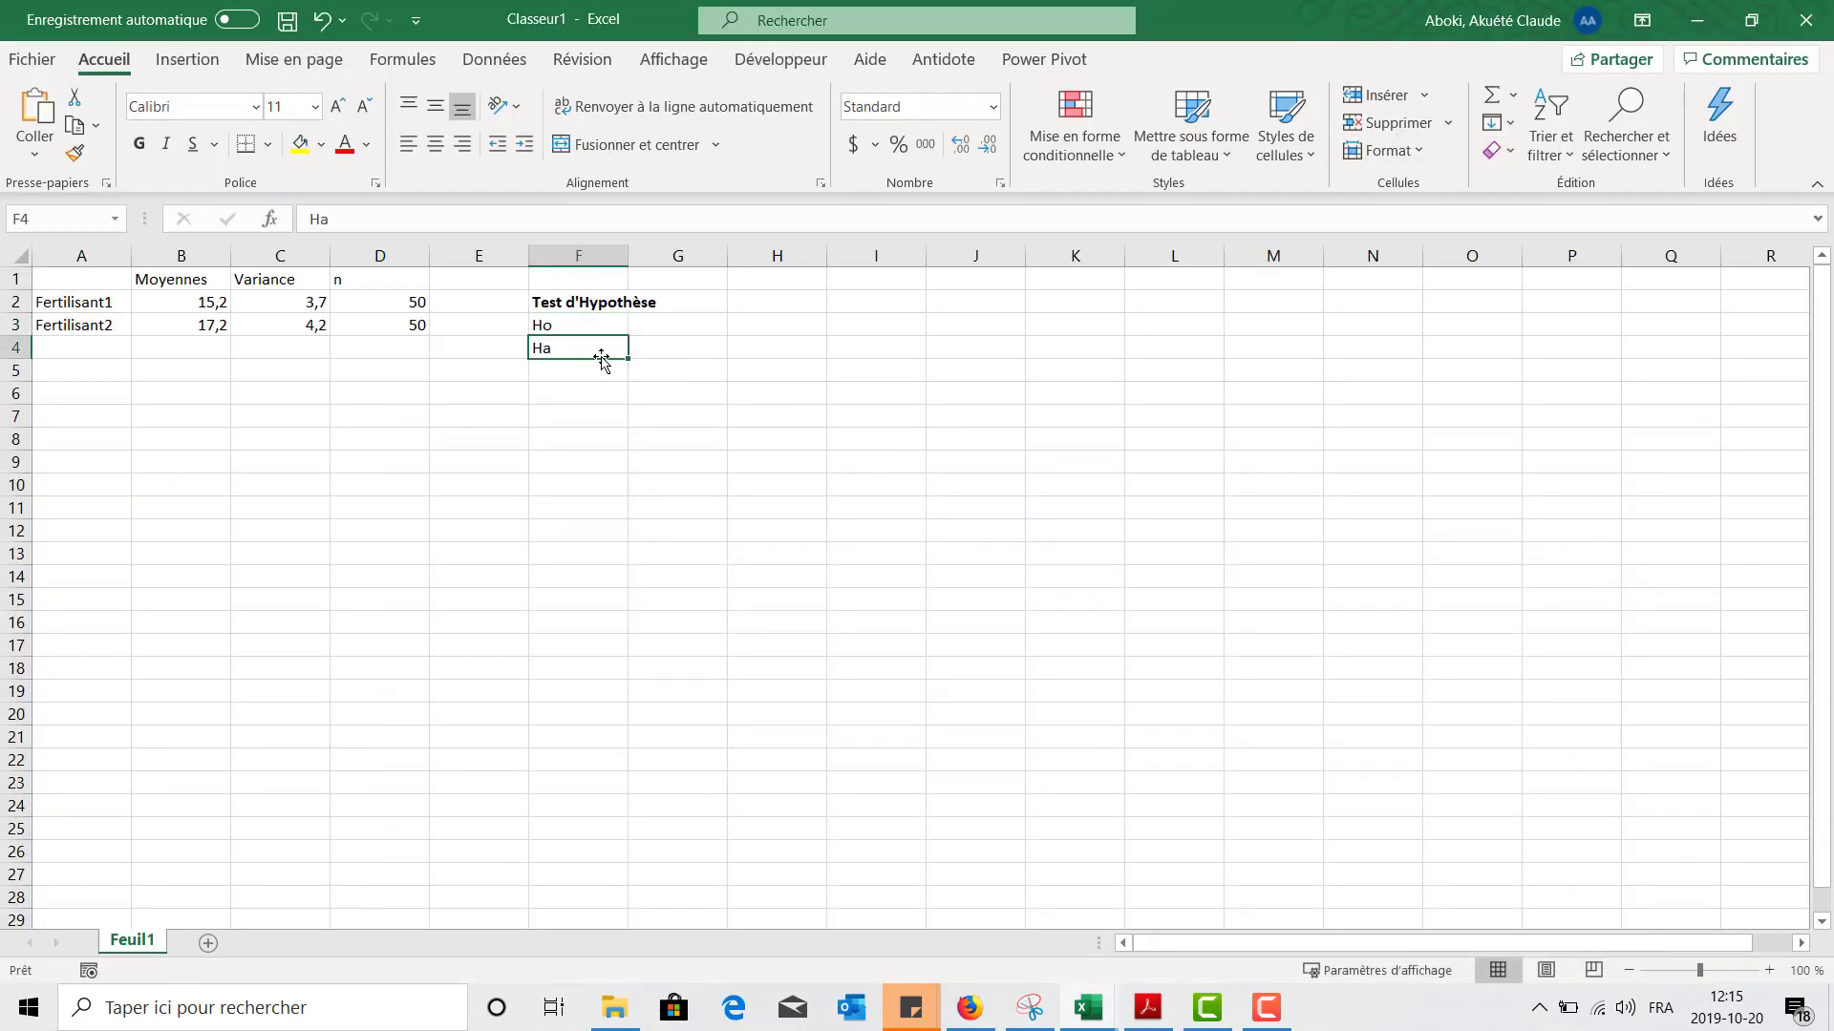
{"action": "double_click", "coordinate": [605, 362]}
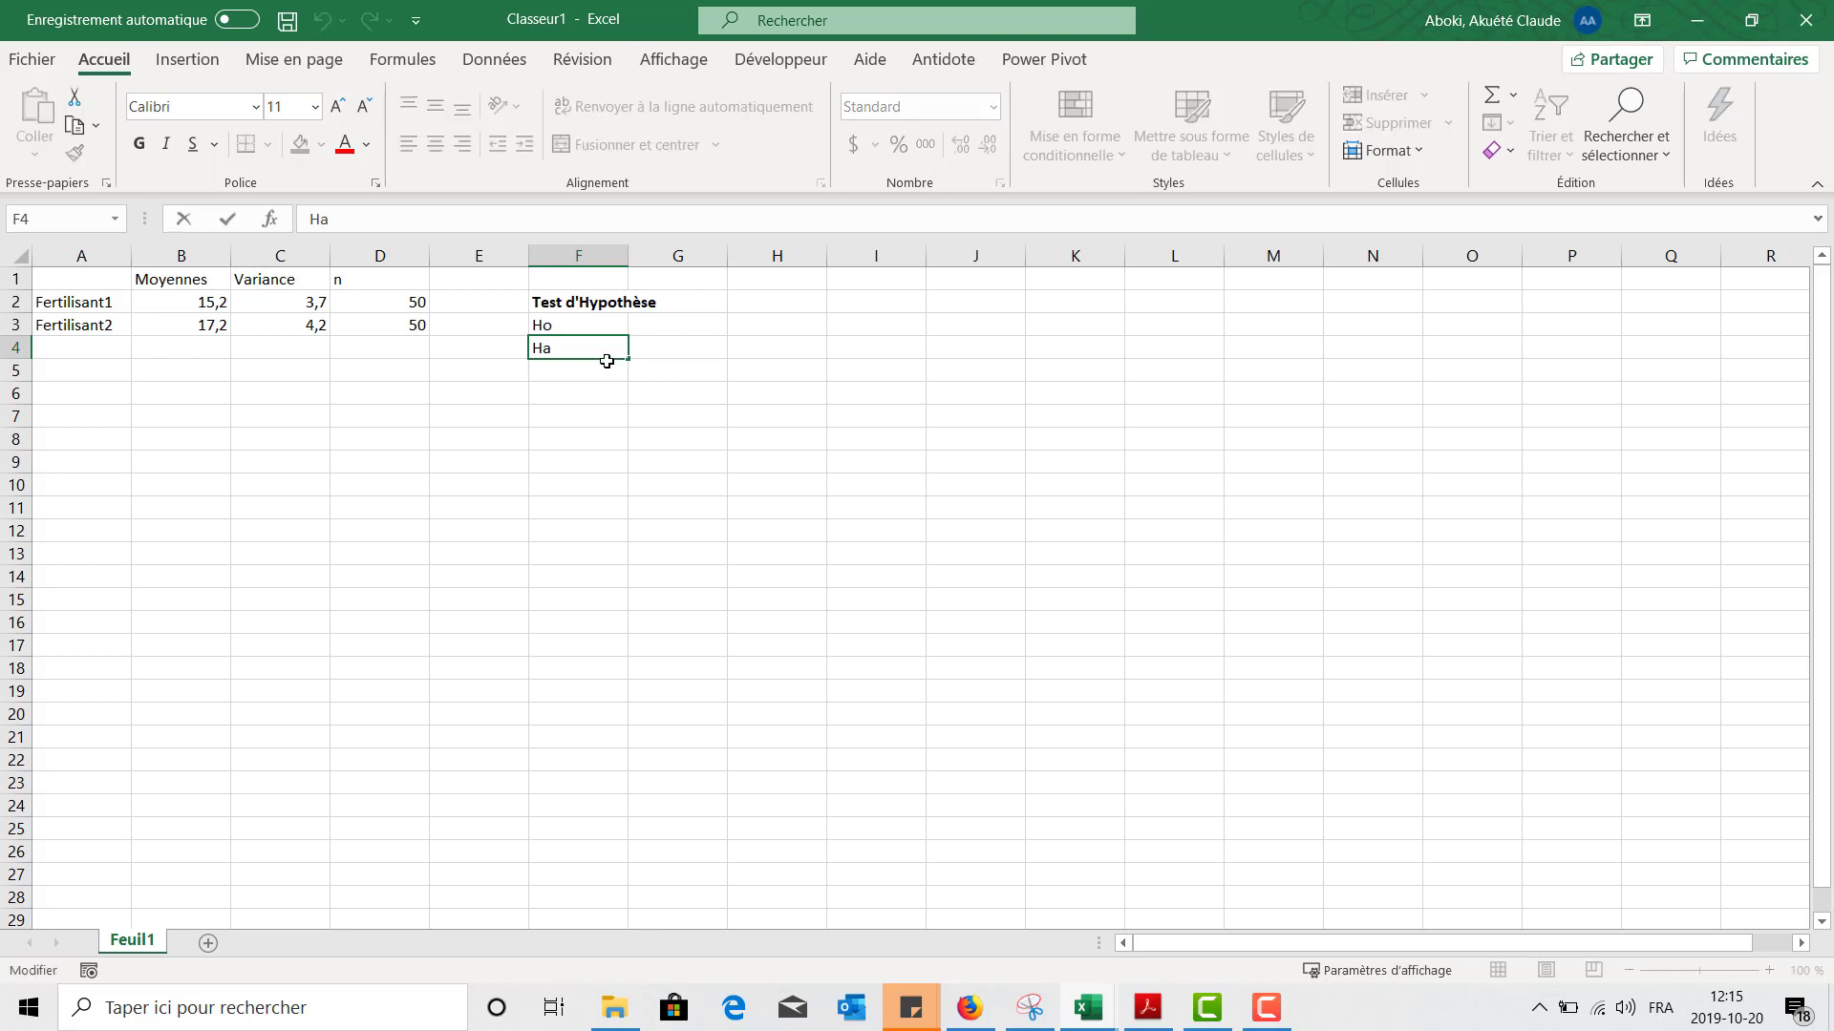
{"action": "type", "text": ": u1<u2"}
{"action": "key", "text": "Return"}
Complete the null hypothesis in F3 so it reads Ho: U1>=U2.
{"action": "key", "text": "Up"}
{"action": "key", "text": "Up"}
{"action": "key", "text": "F2"}
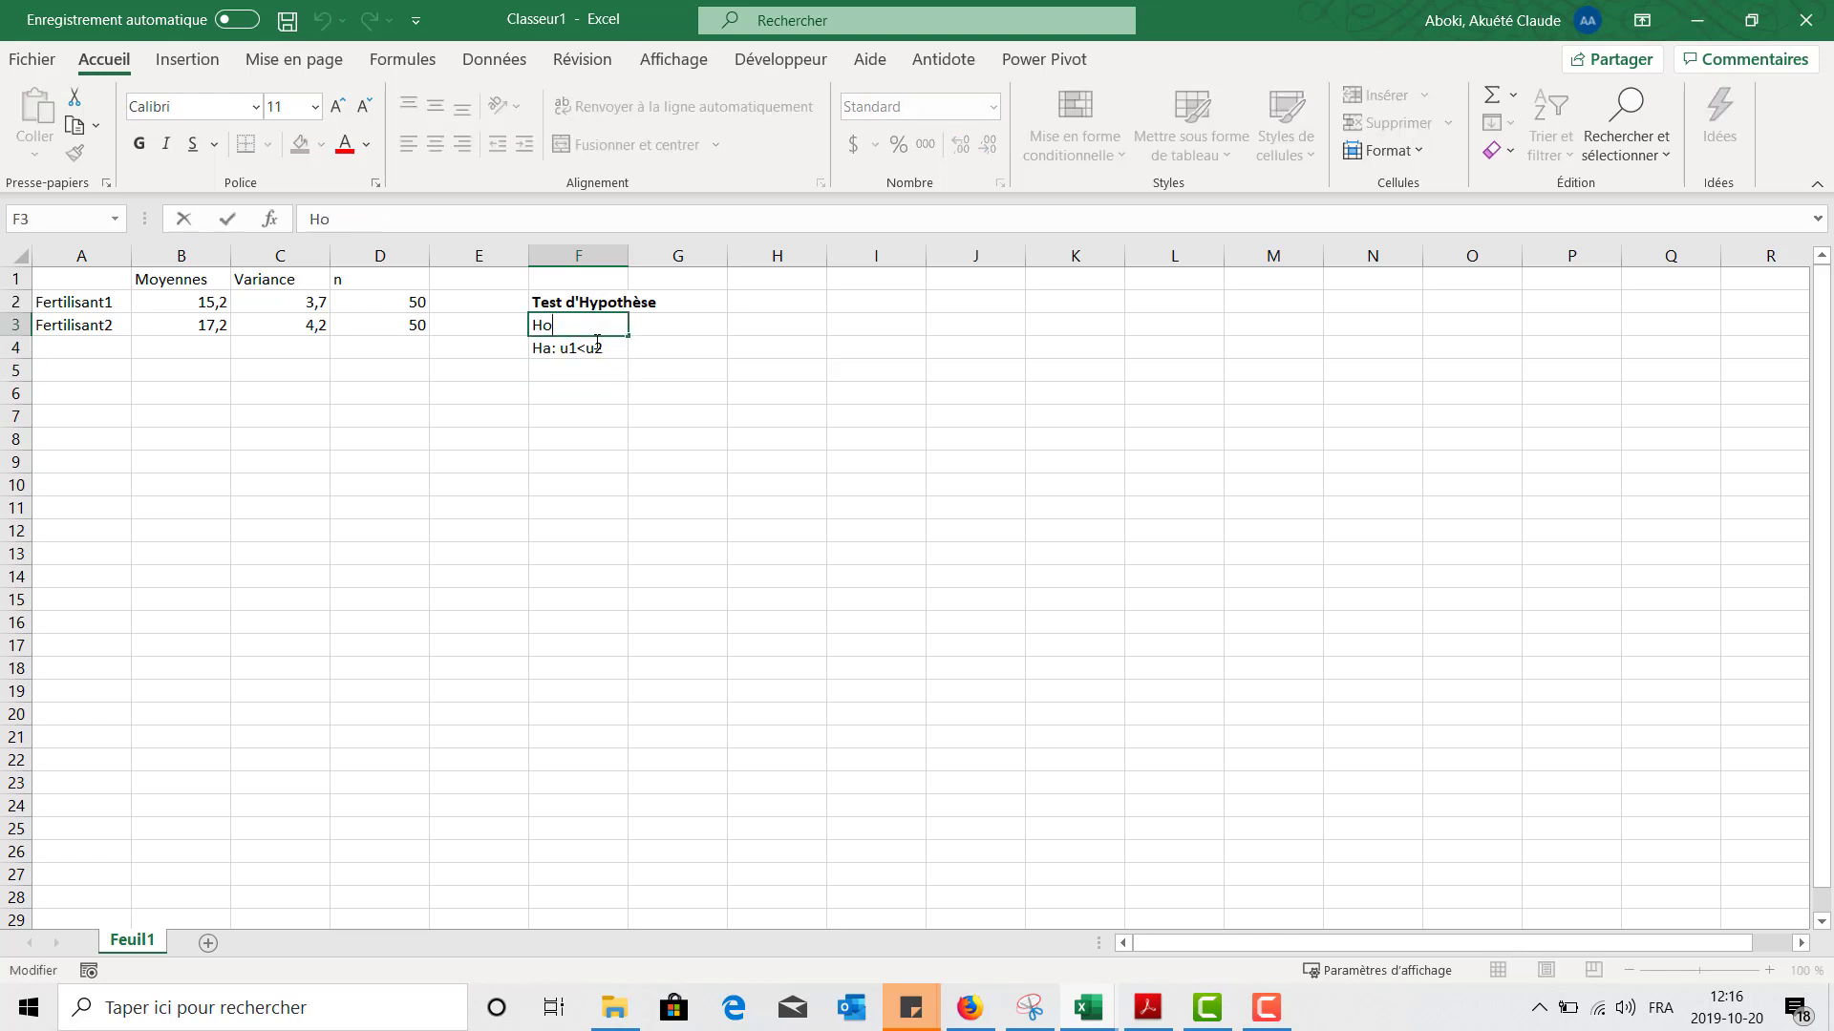
{"action": "type", "text": ": U1>=U2"}
{"action": "key", "text": "Return"}
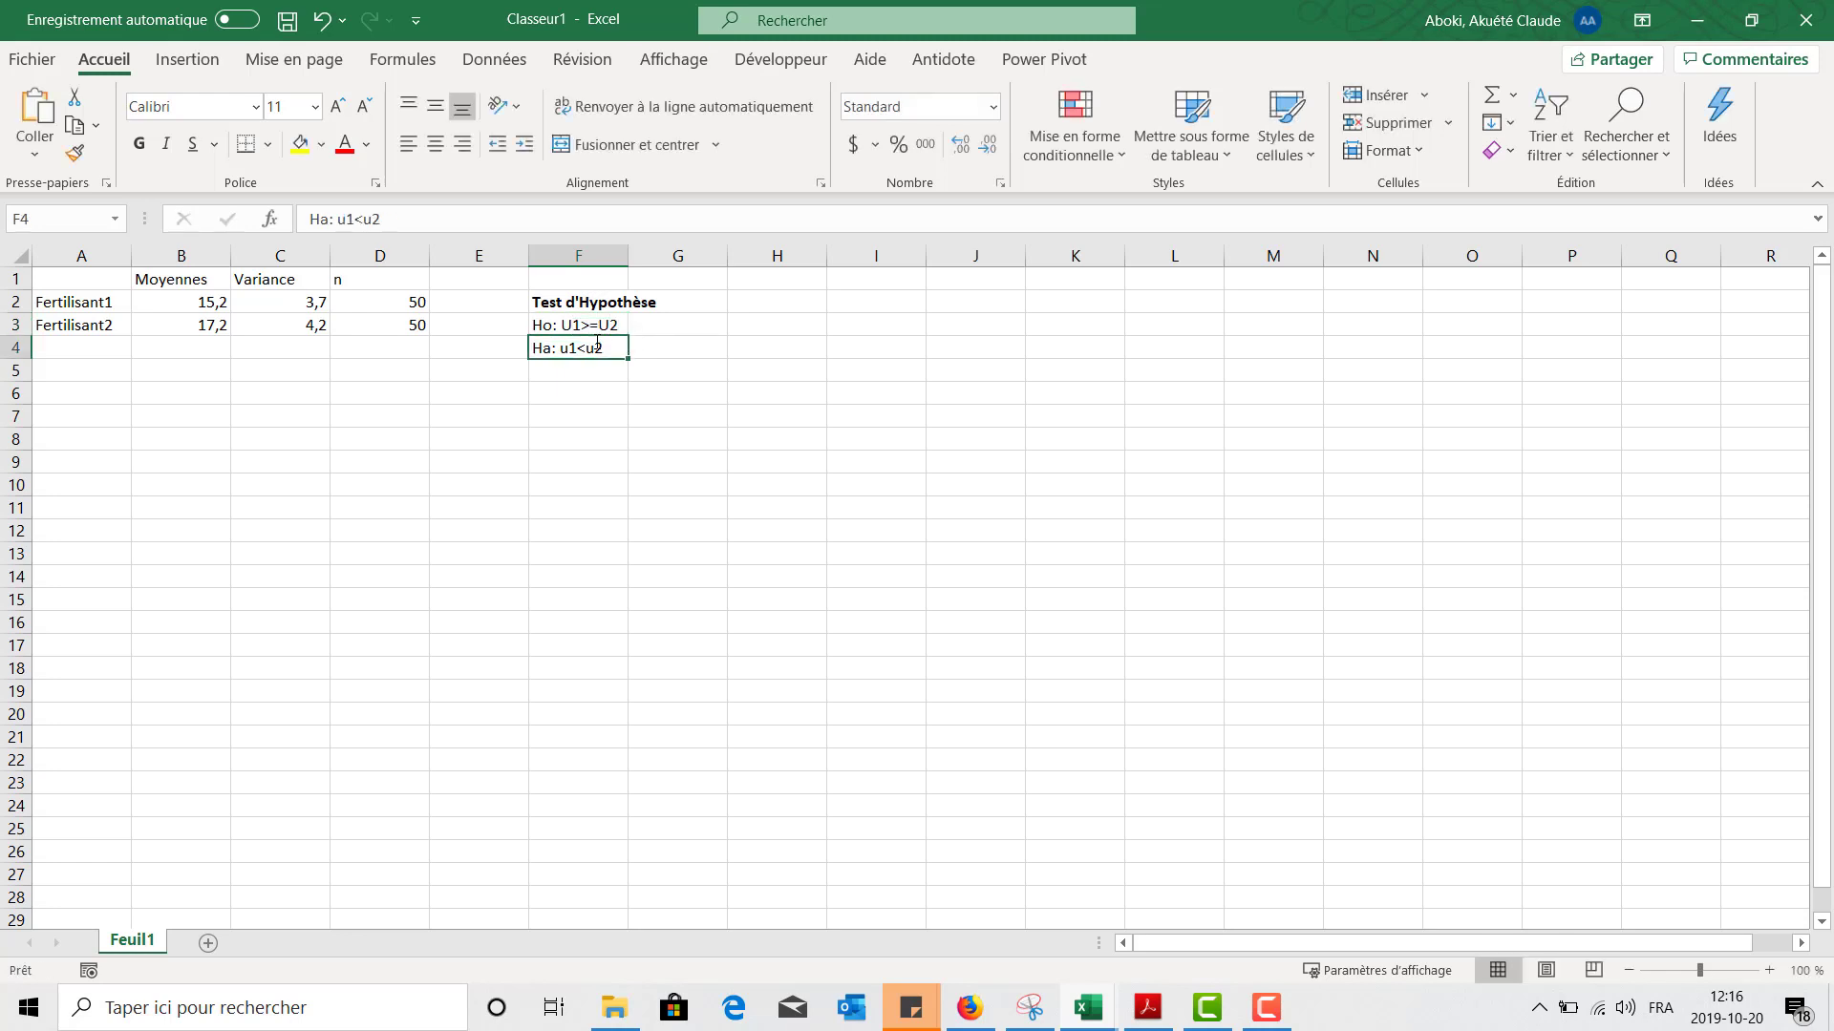
{"action": "left_click", "coordinate": [683, 428]}
{"action": "left_click", "coordinate": [603, 328]}
{"action": "left_click", "coordinate": [608, 346]}
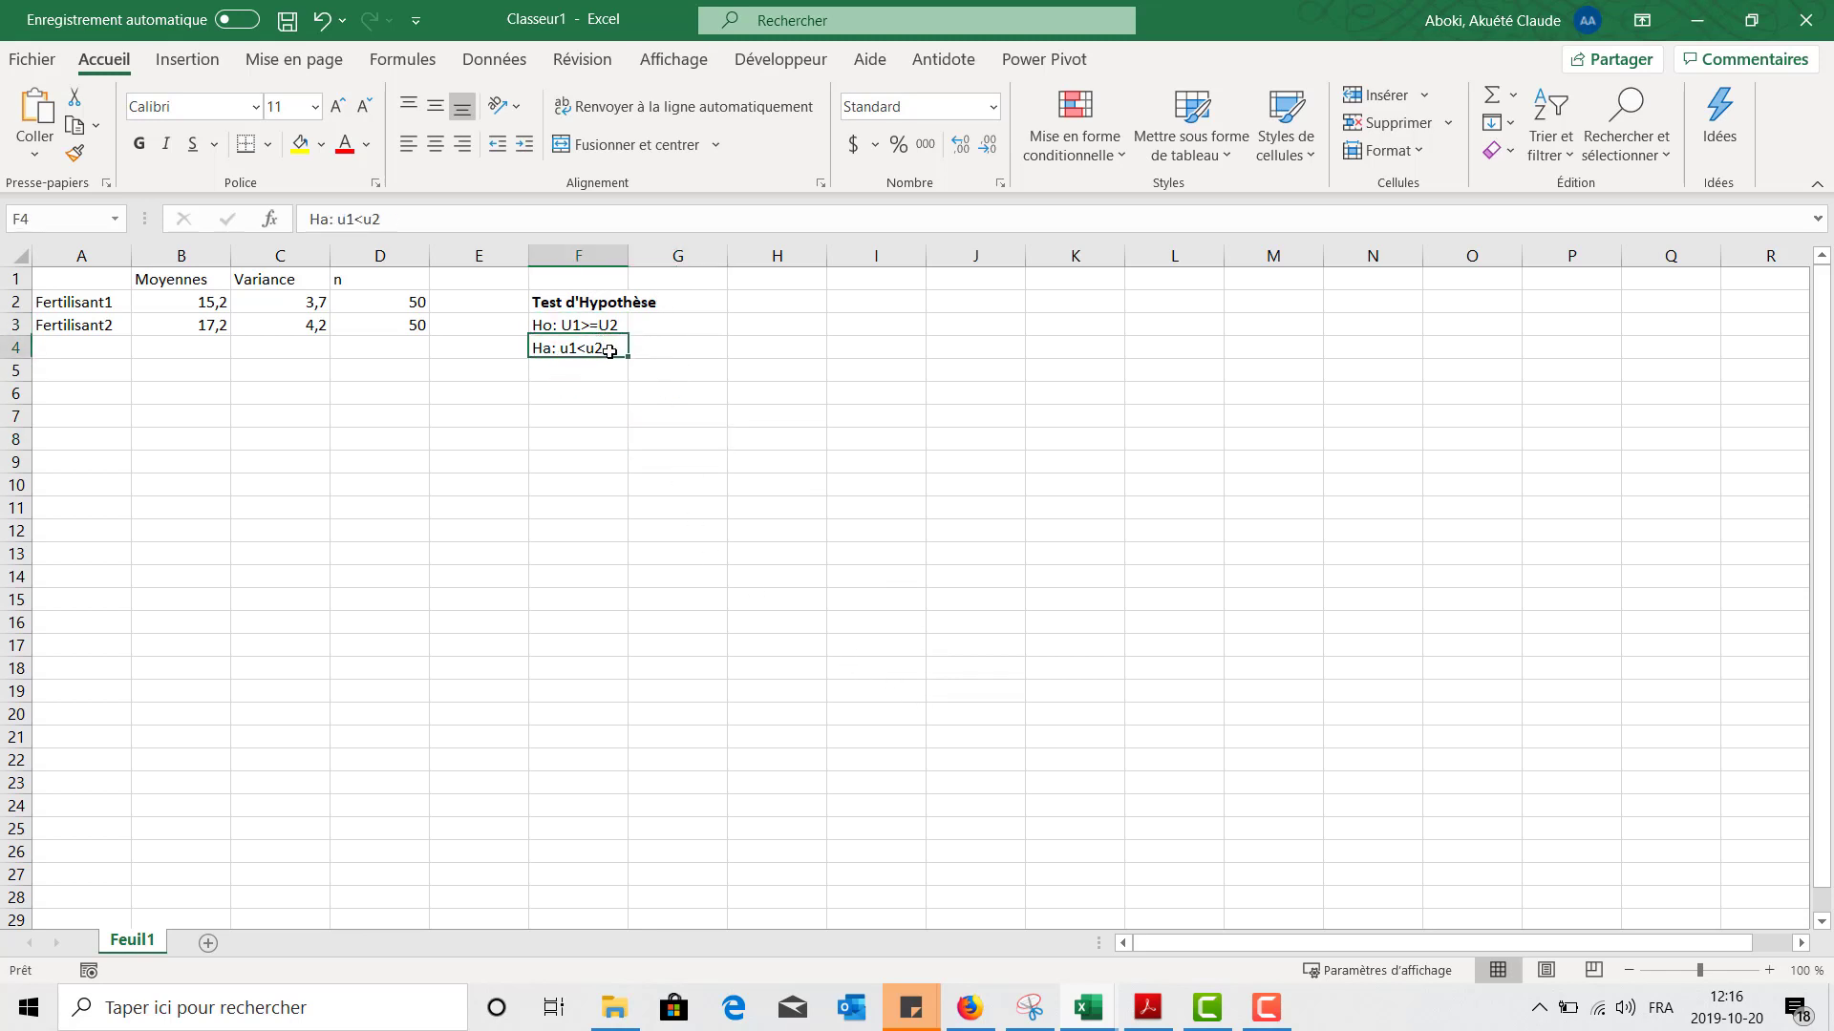
{"action": "left_click", "coordinate": [686, 331]}
{"action": "left_click", "coordinate": [759, 327]}
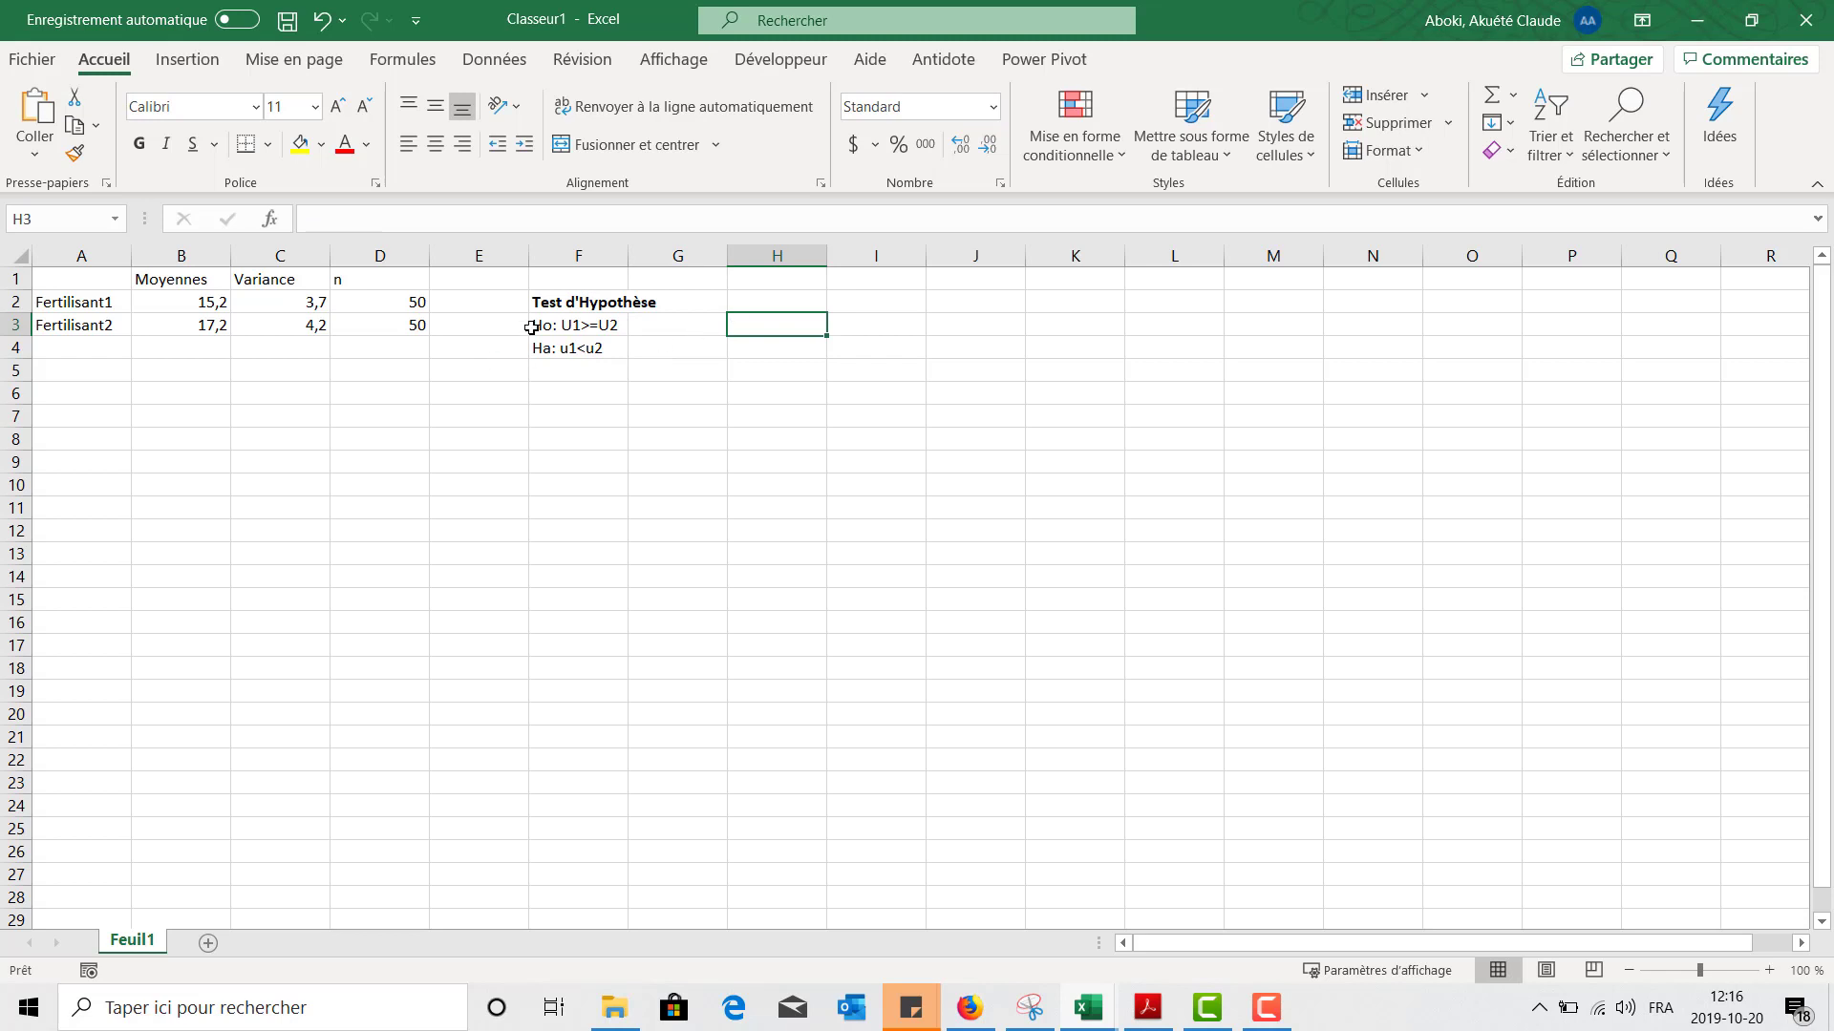
Enter the difference form of the null hypothesis, (U1-U2>=0), in G3 beside Ho.
{"action": "left_click", "coordinate": [693, 325]}
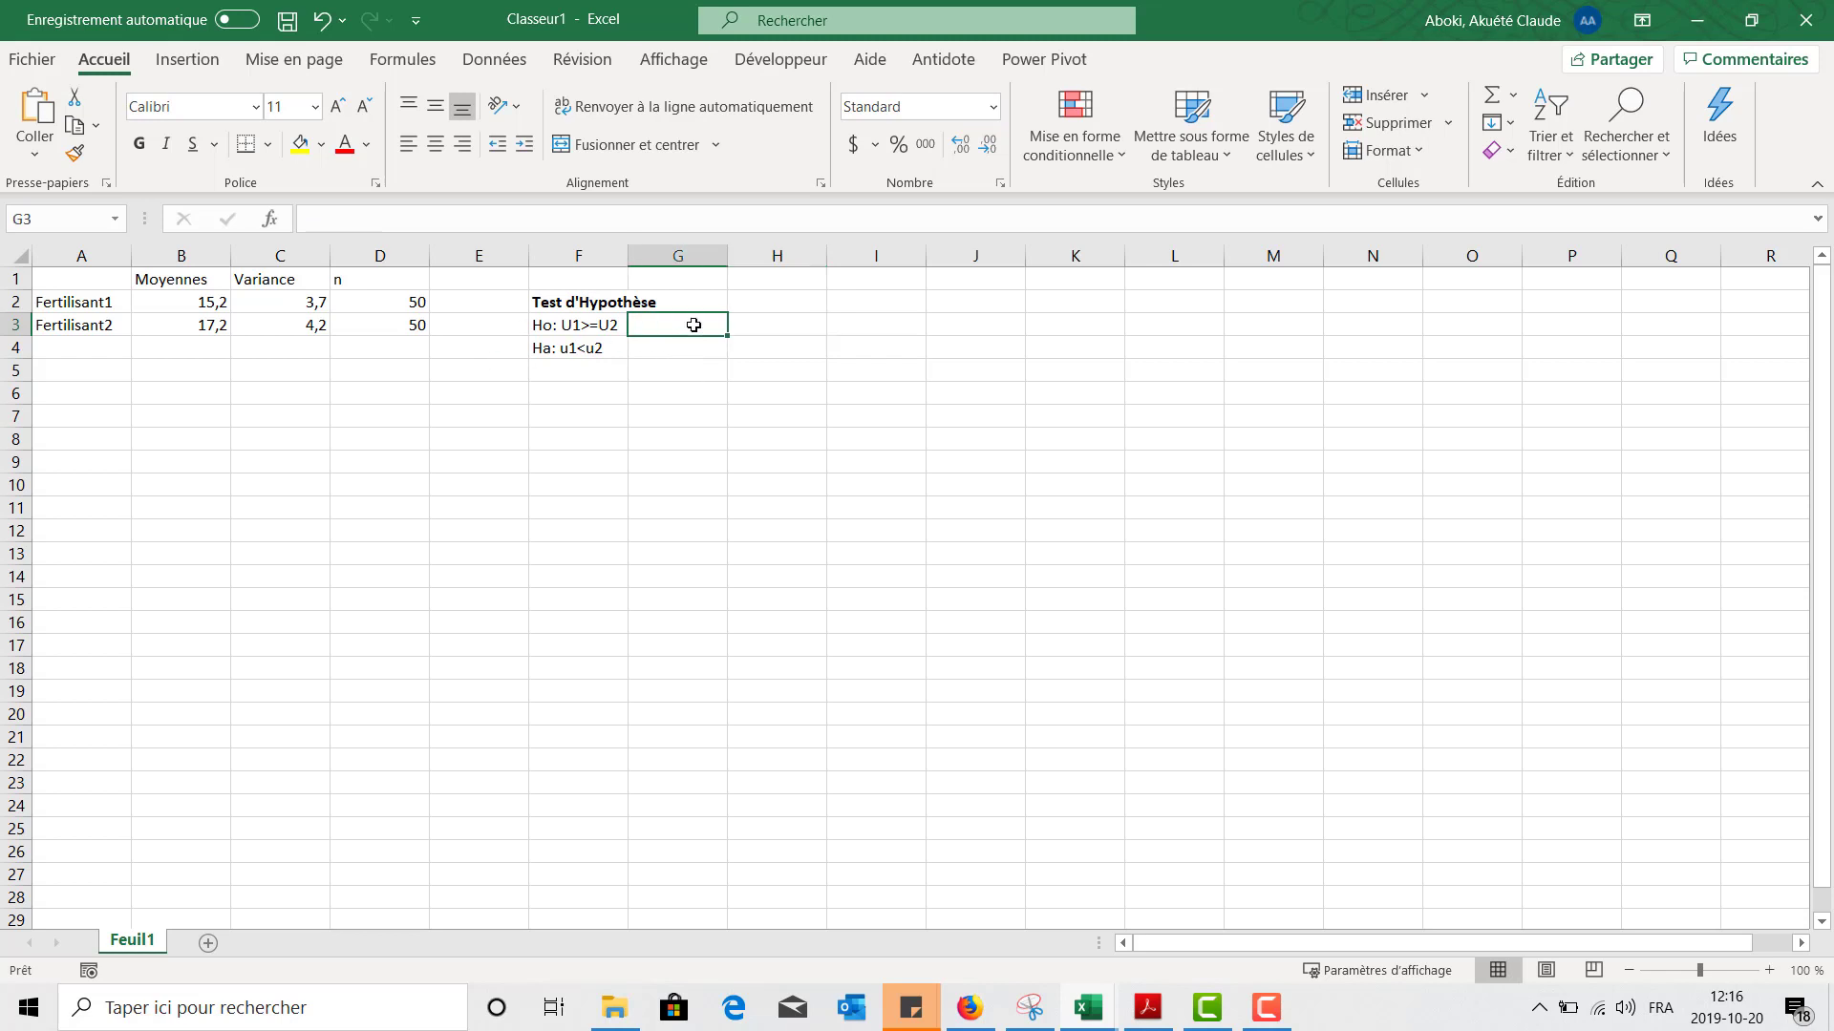
{"action": "type", "text": "(U"}
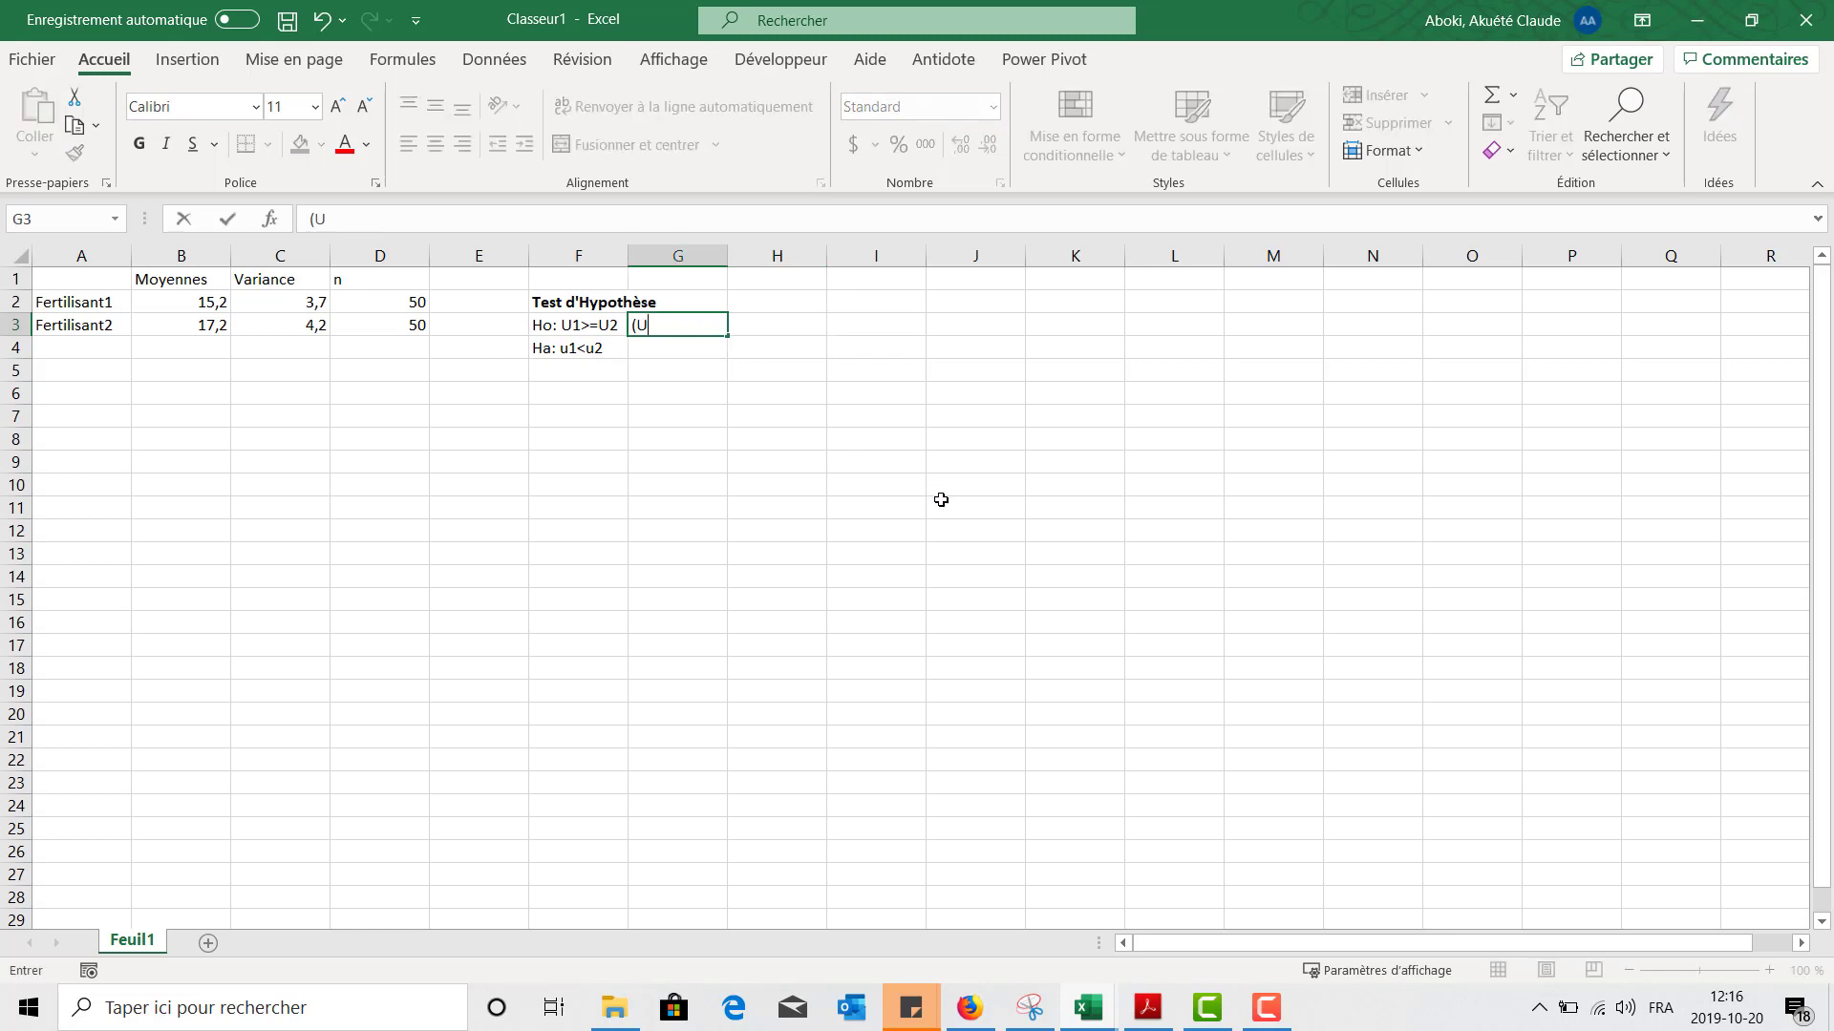
{"action": "type", "text": "1-U2>+0)"}
{"action": "key", "text": "Return"}
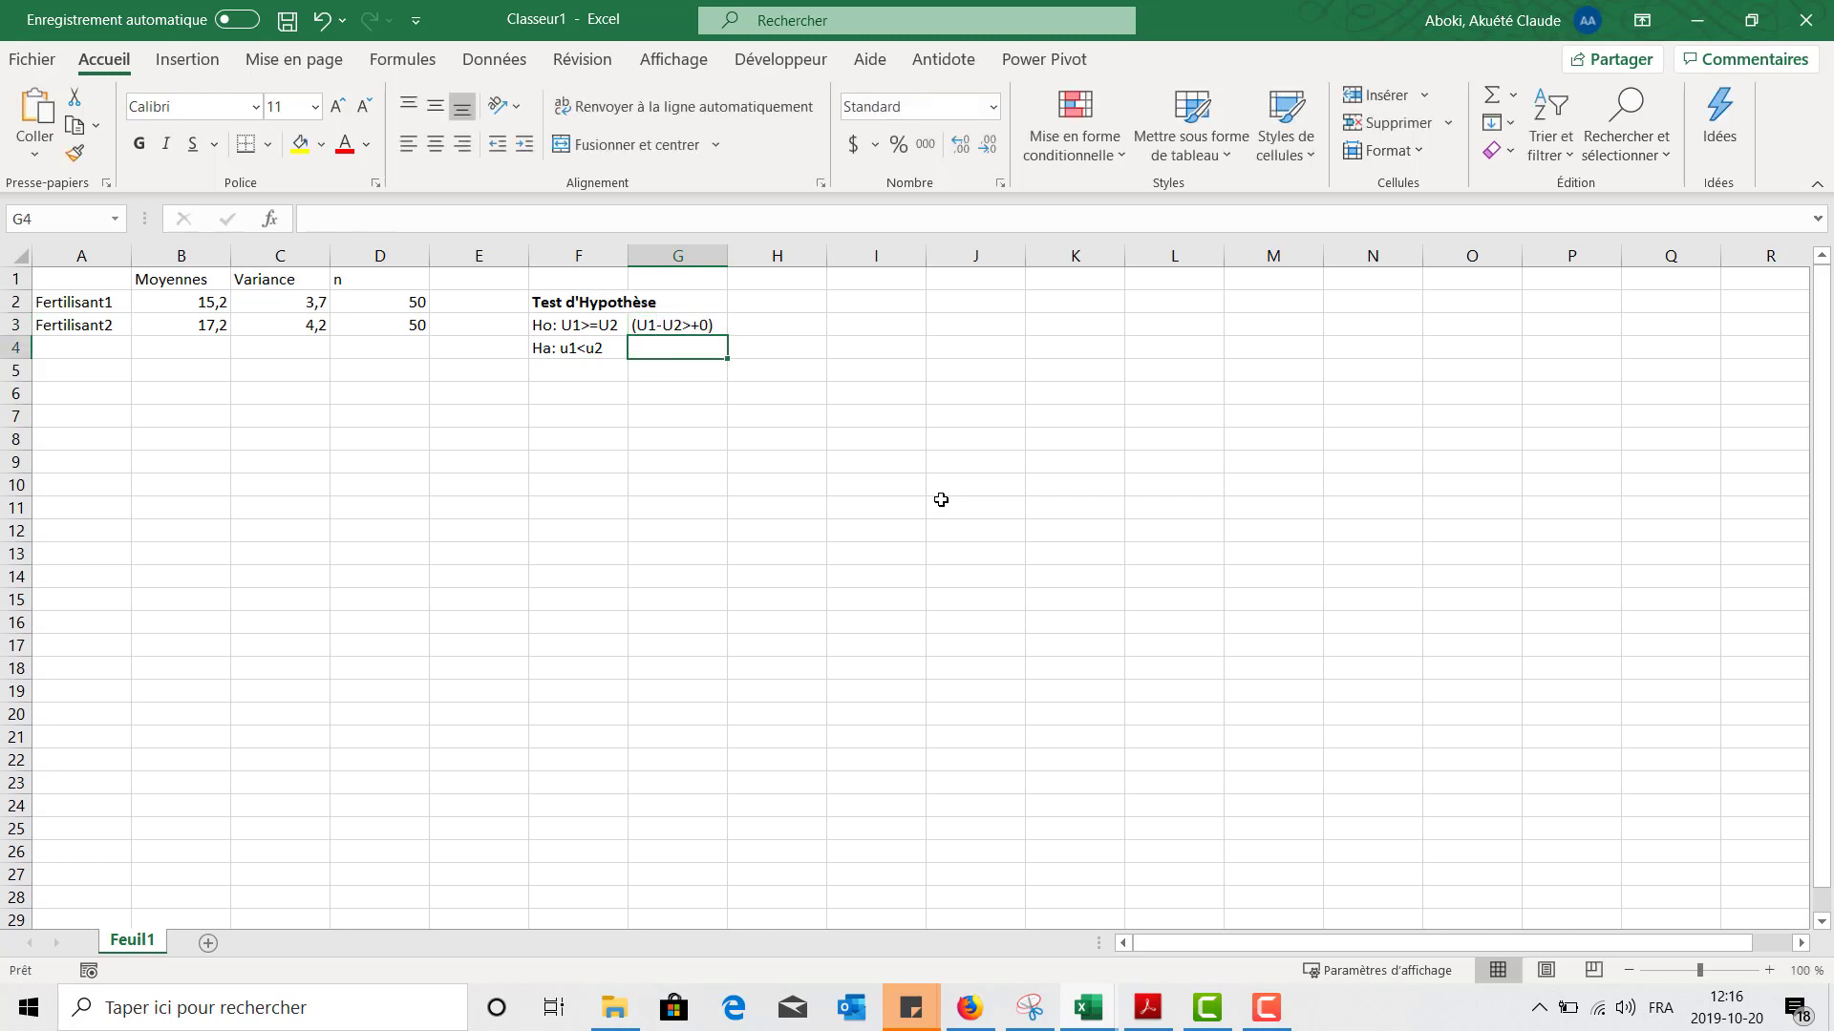
{"action": "key", "text": "Up"}
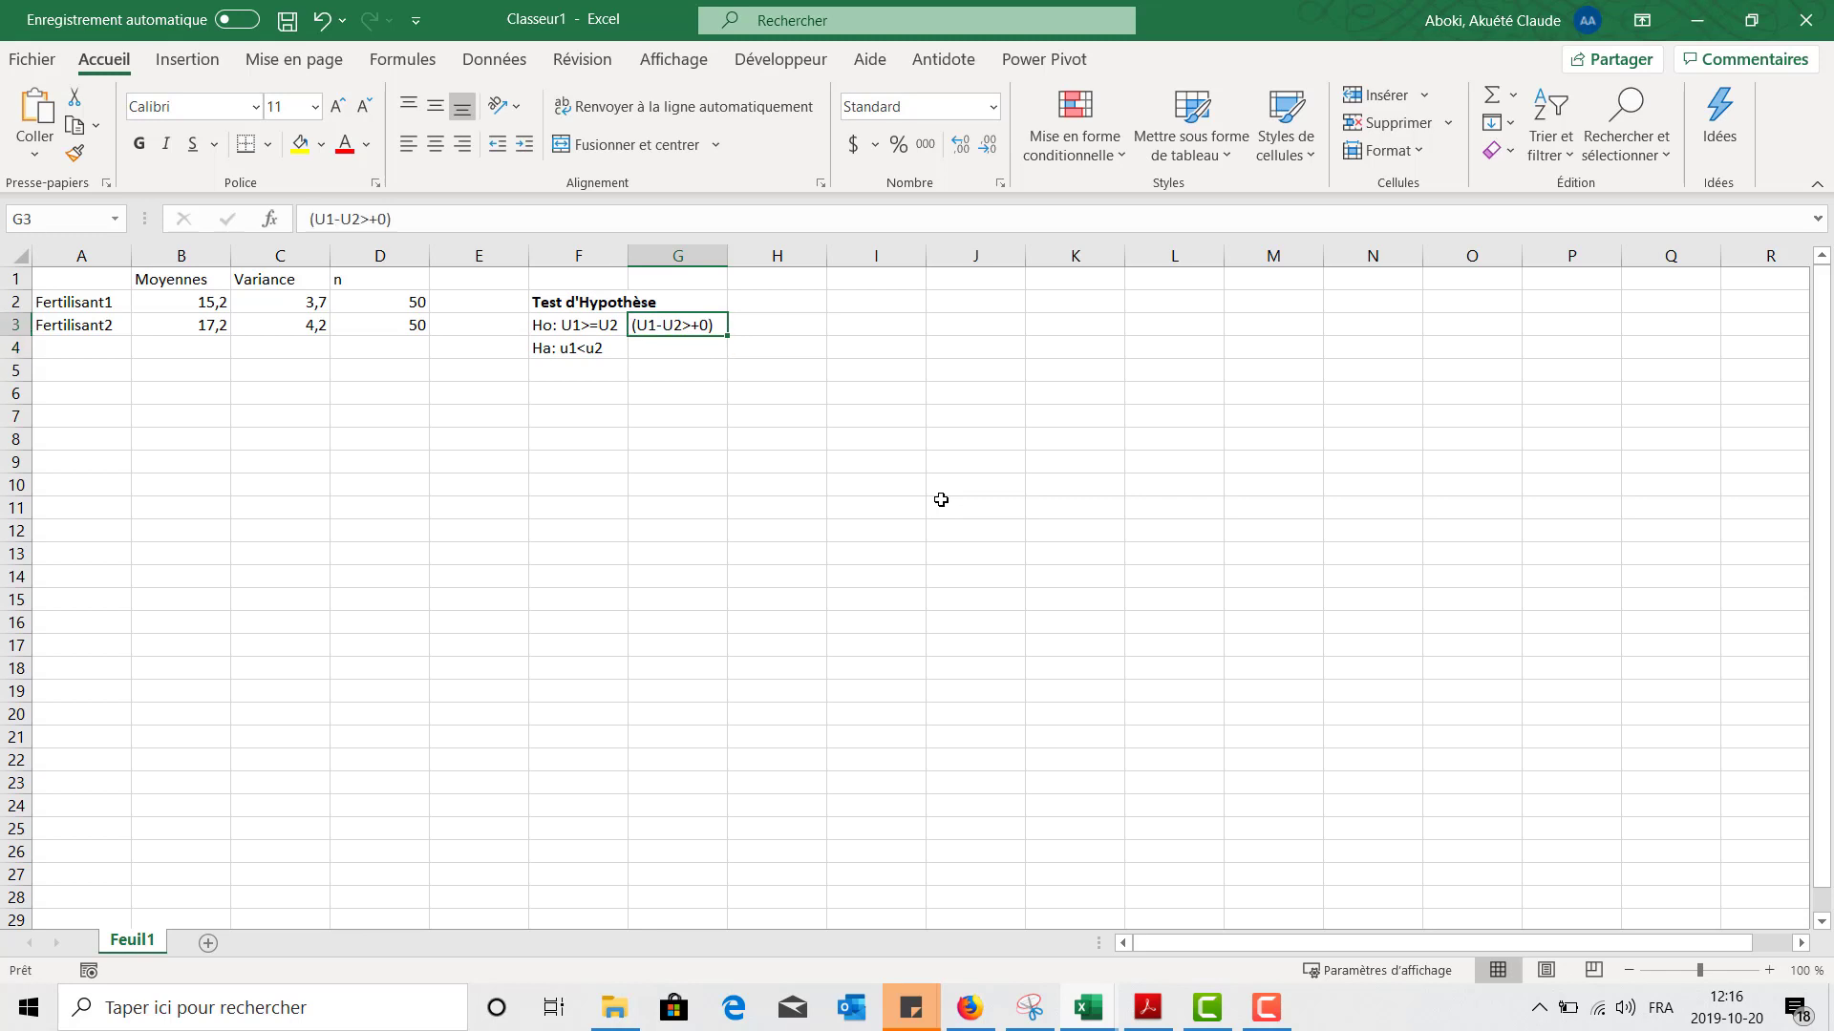
{"action": "left_click", "coordinate": [371, 220]}
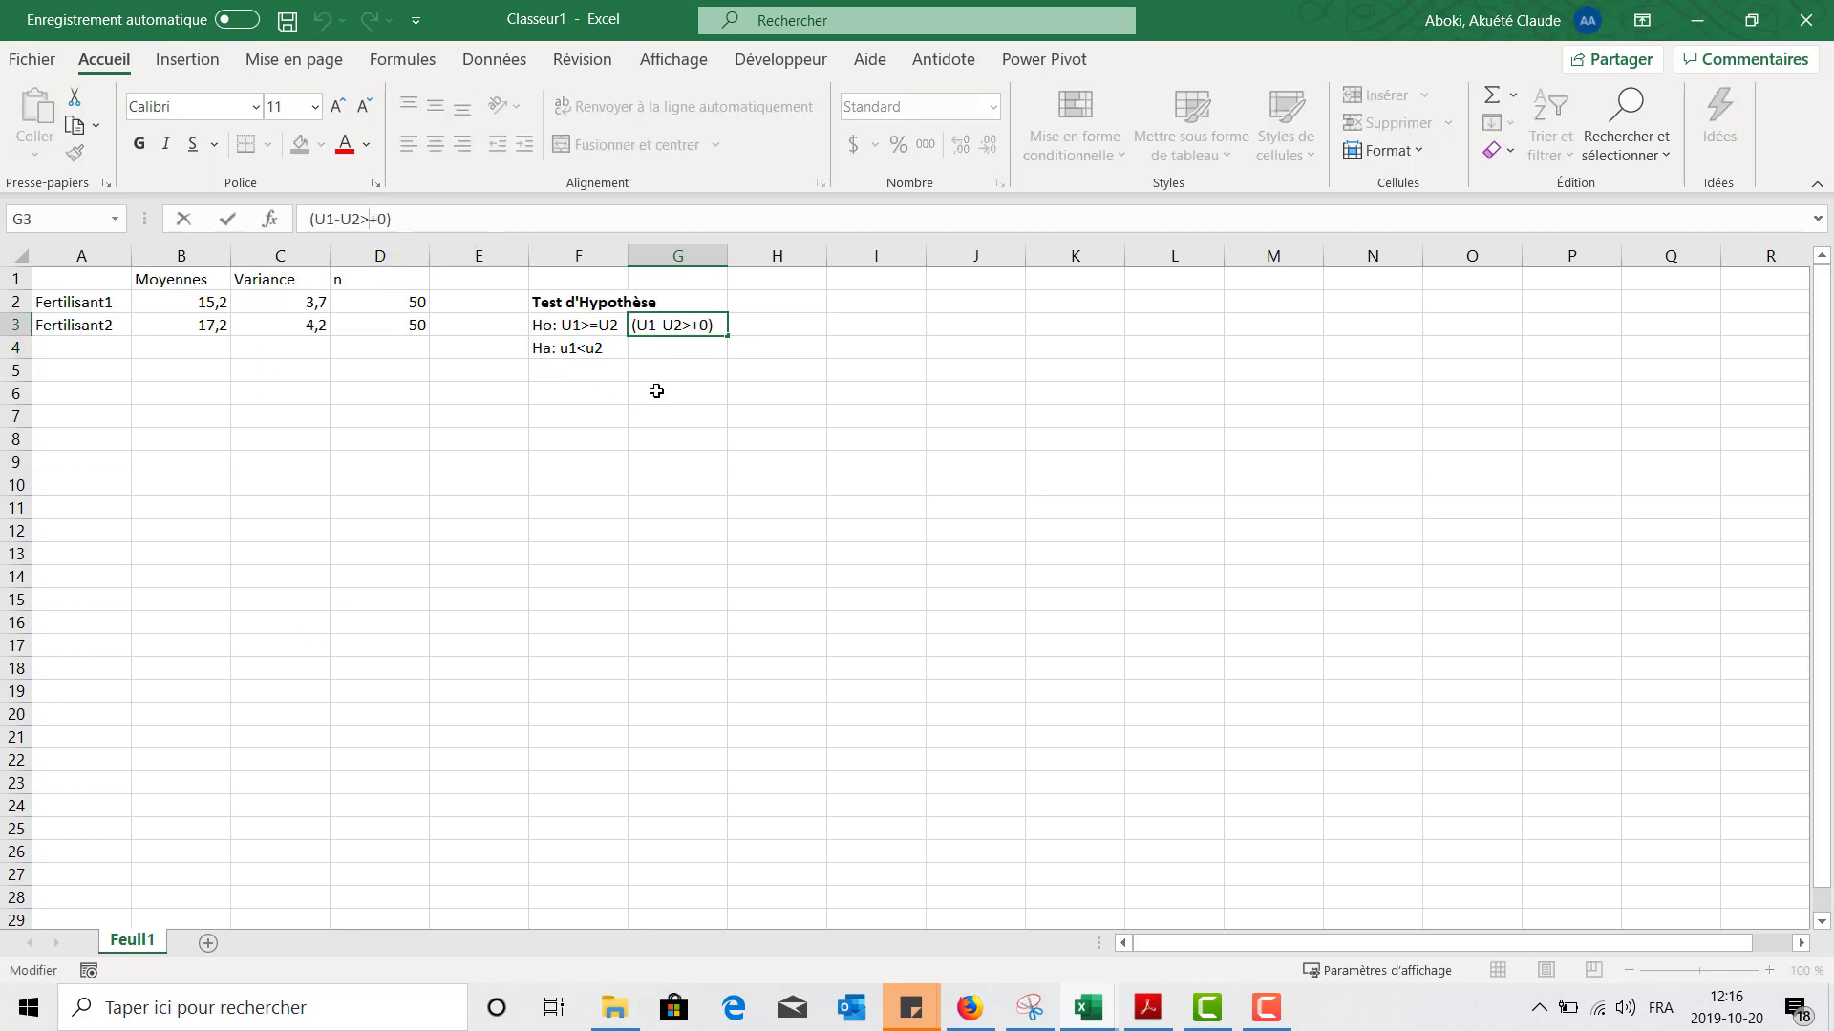
{"action": "key", "text": "BackSpace"}
{"action": "type", "text": "="}
{"action": "key", "text": "Return"}
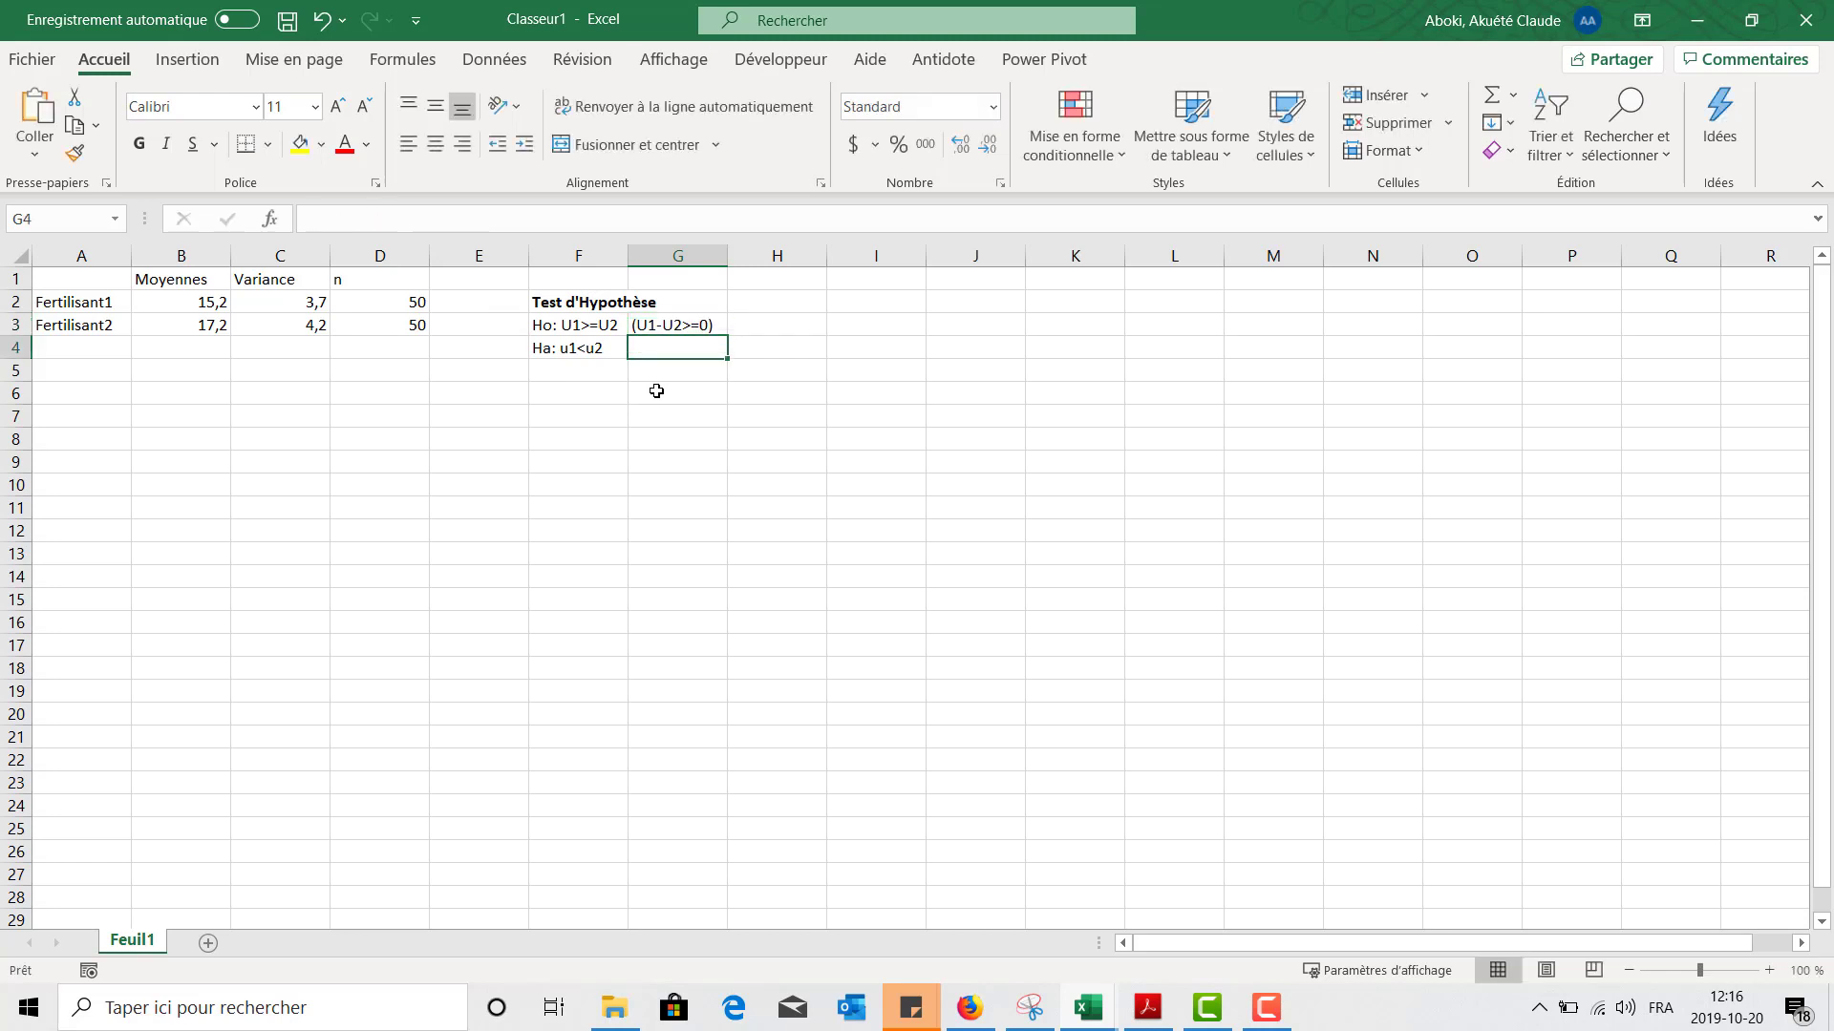
Copy the G3 expression to G4 and change its comparison so it reads (U1-U2<0).
{"action": "left_click", "coordinate": [705, 323]}
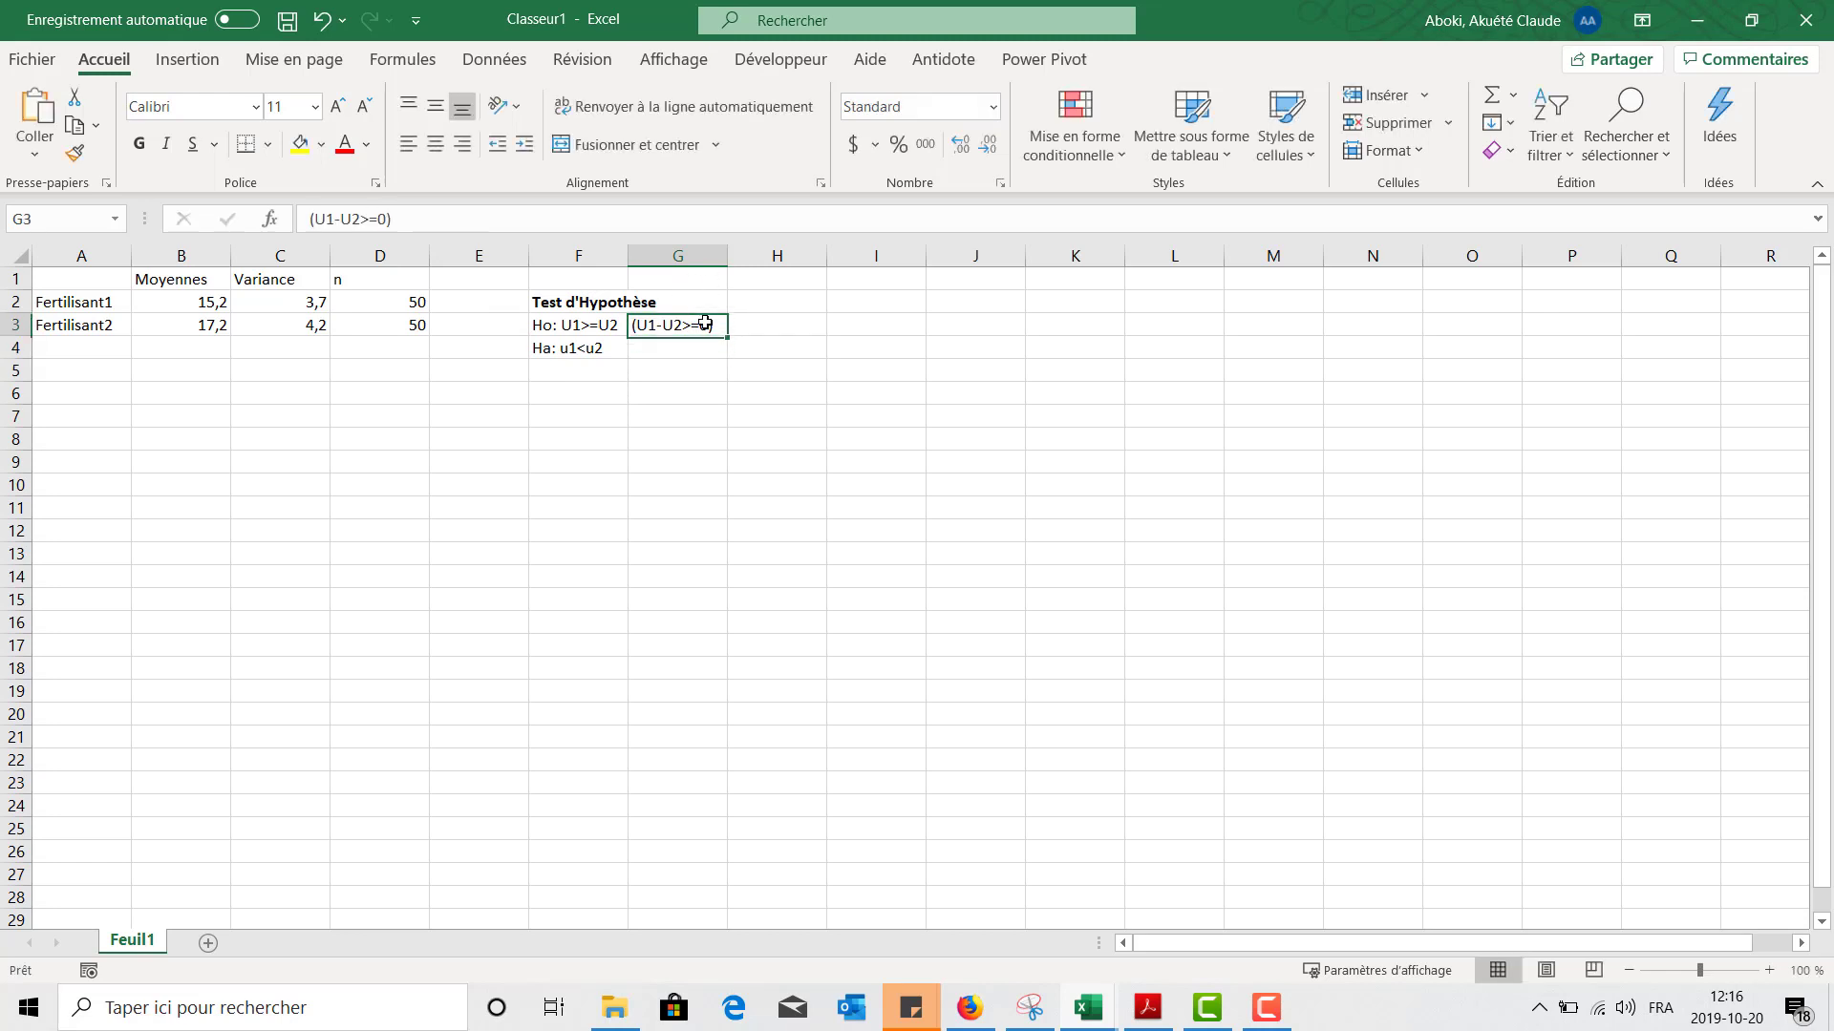
{"action": "key", "text": "ctrl+c"}
{"action": "left_click", "coordinate": [708, 344]}
{"action": "key", "text": "ctrl+v"}
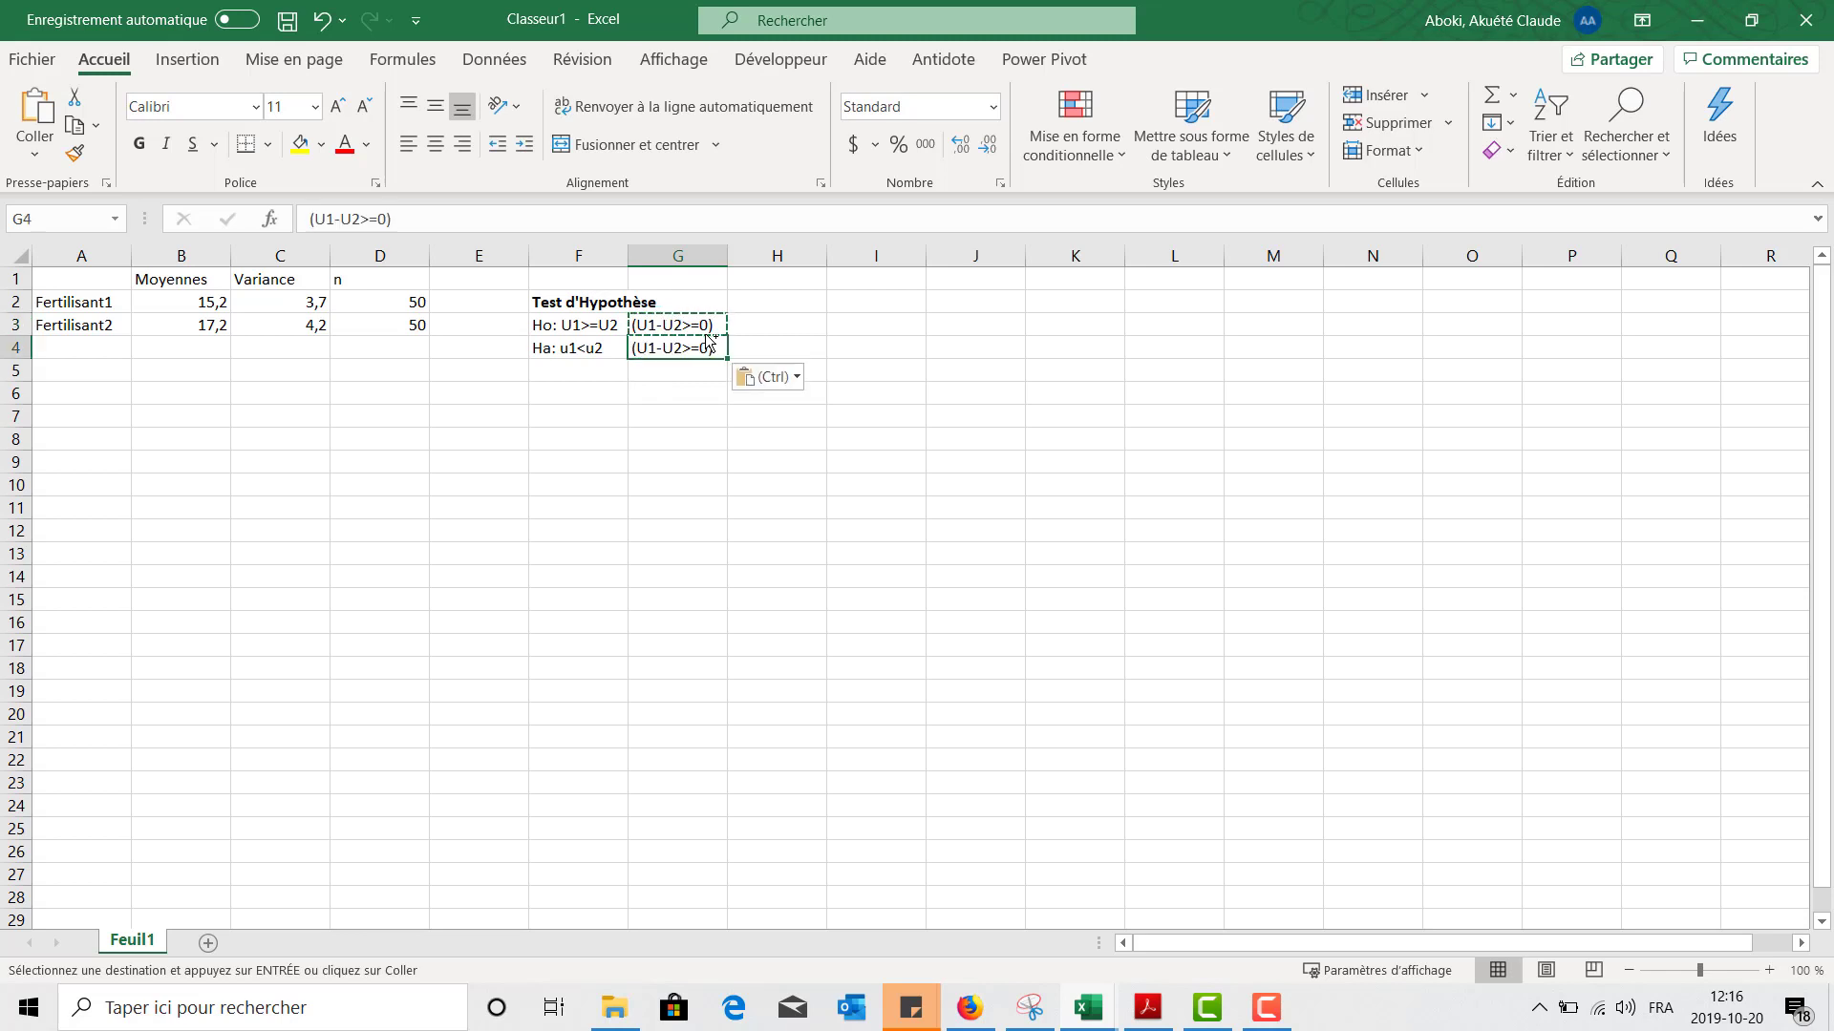
{"action": "key", "text": "Escape"}
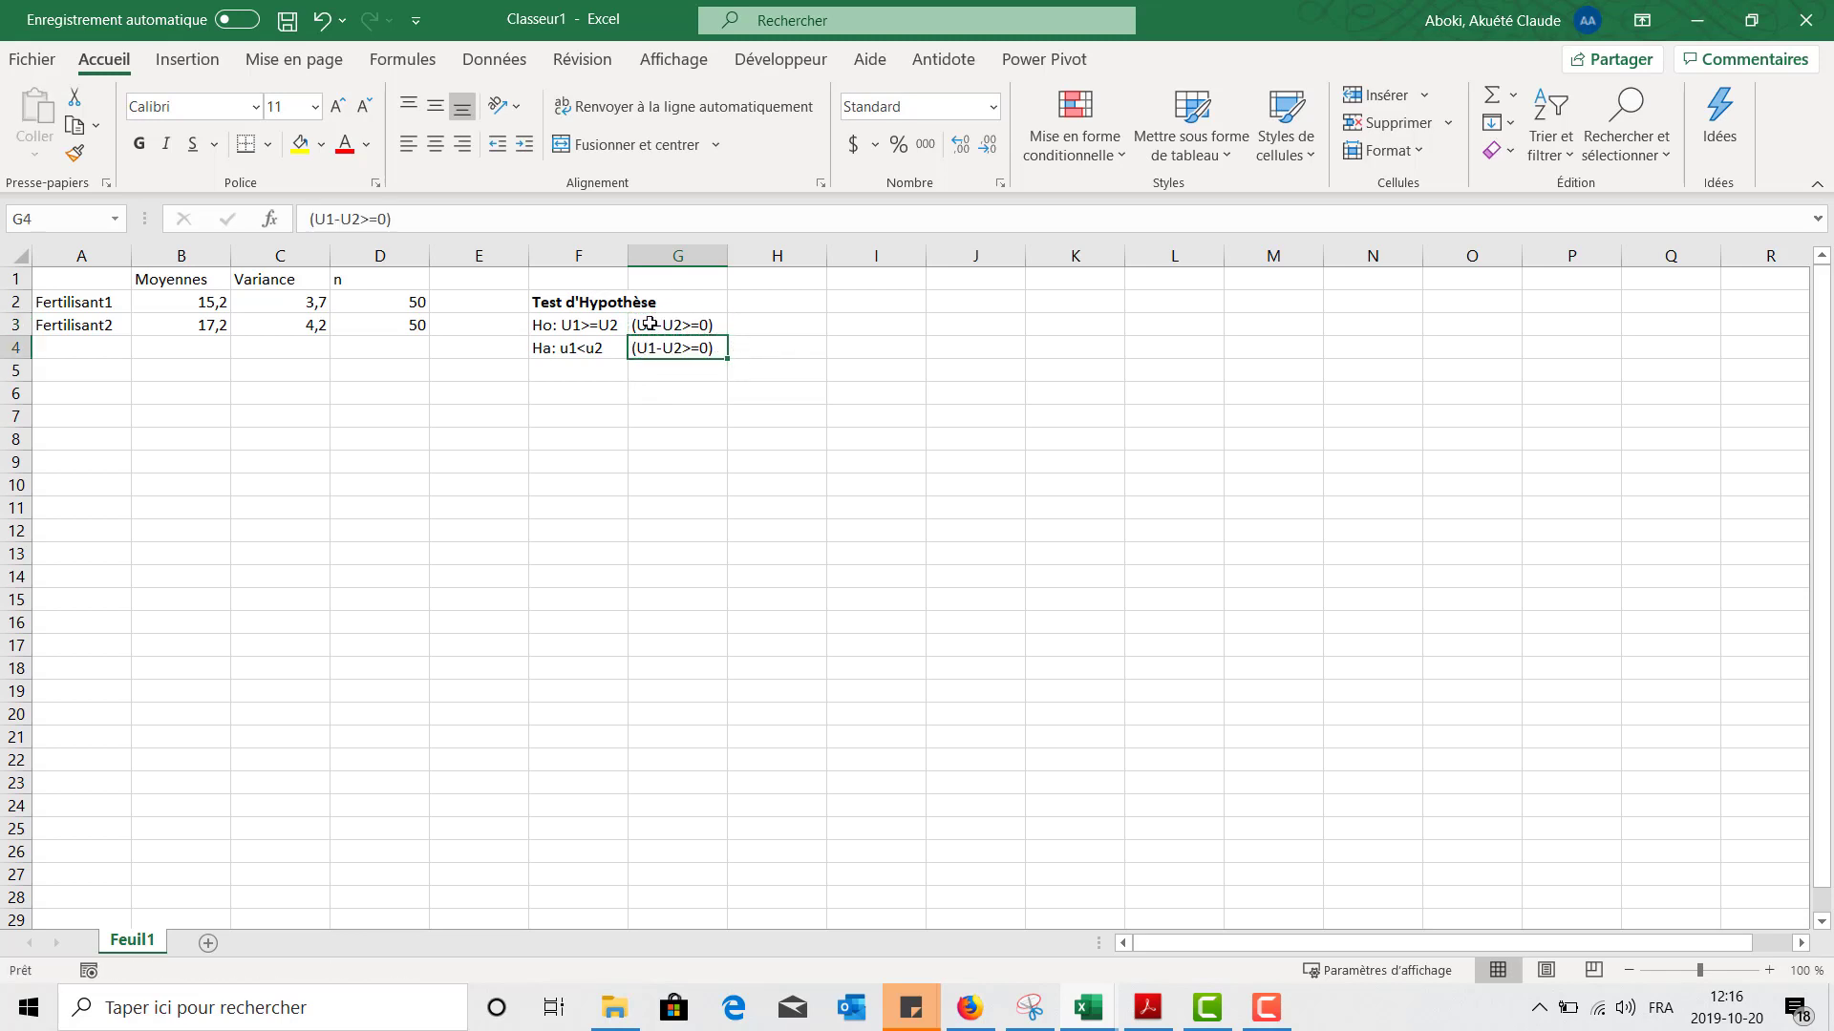
{"action": "left_click", "coordinate": [376, 219]}
{"action": "key", "text": "BackSpace"}
{"action": "key", "text": "BackSpace"}
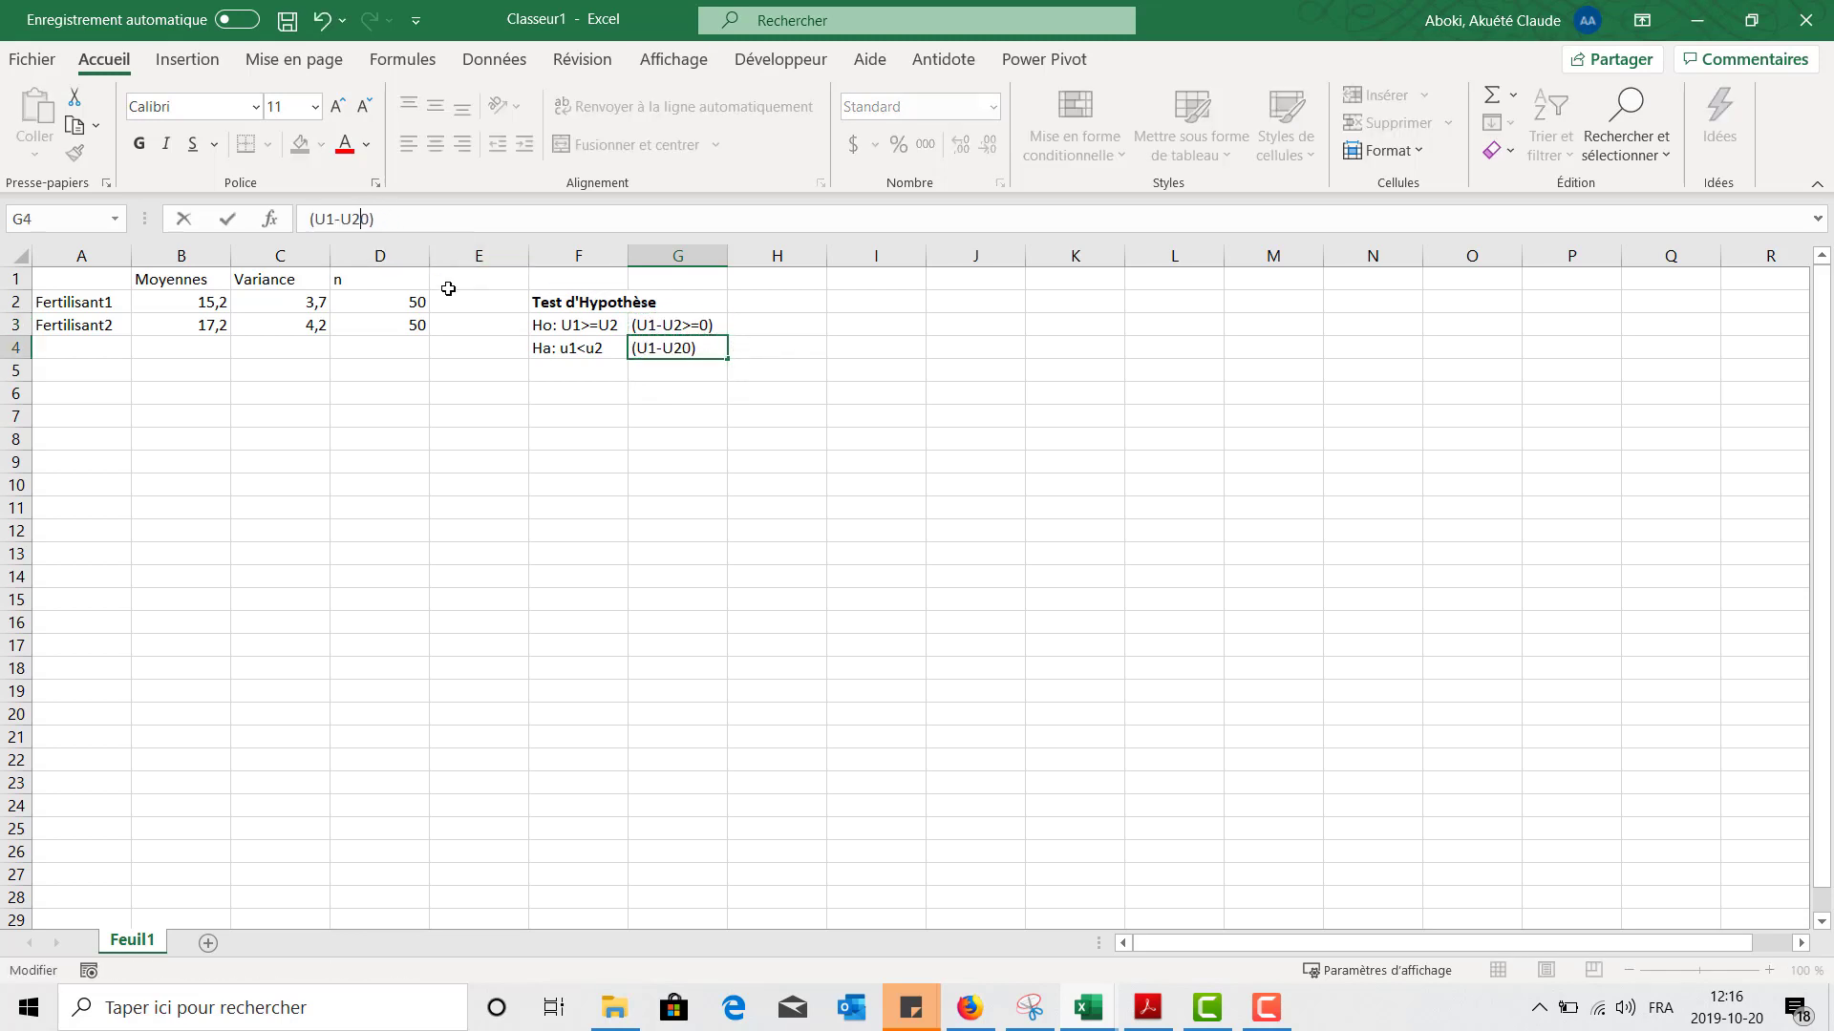
{"action": "type", "text": "<"}
{"action": "key", "text": "Return"}
{"action": "key", "text": "Return"}
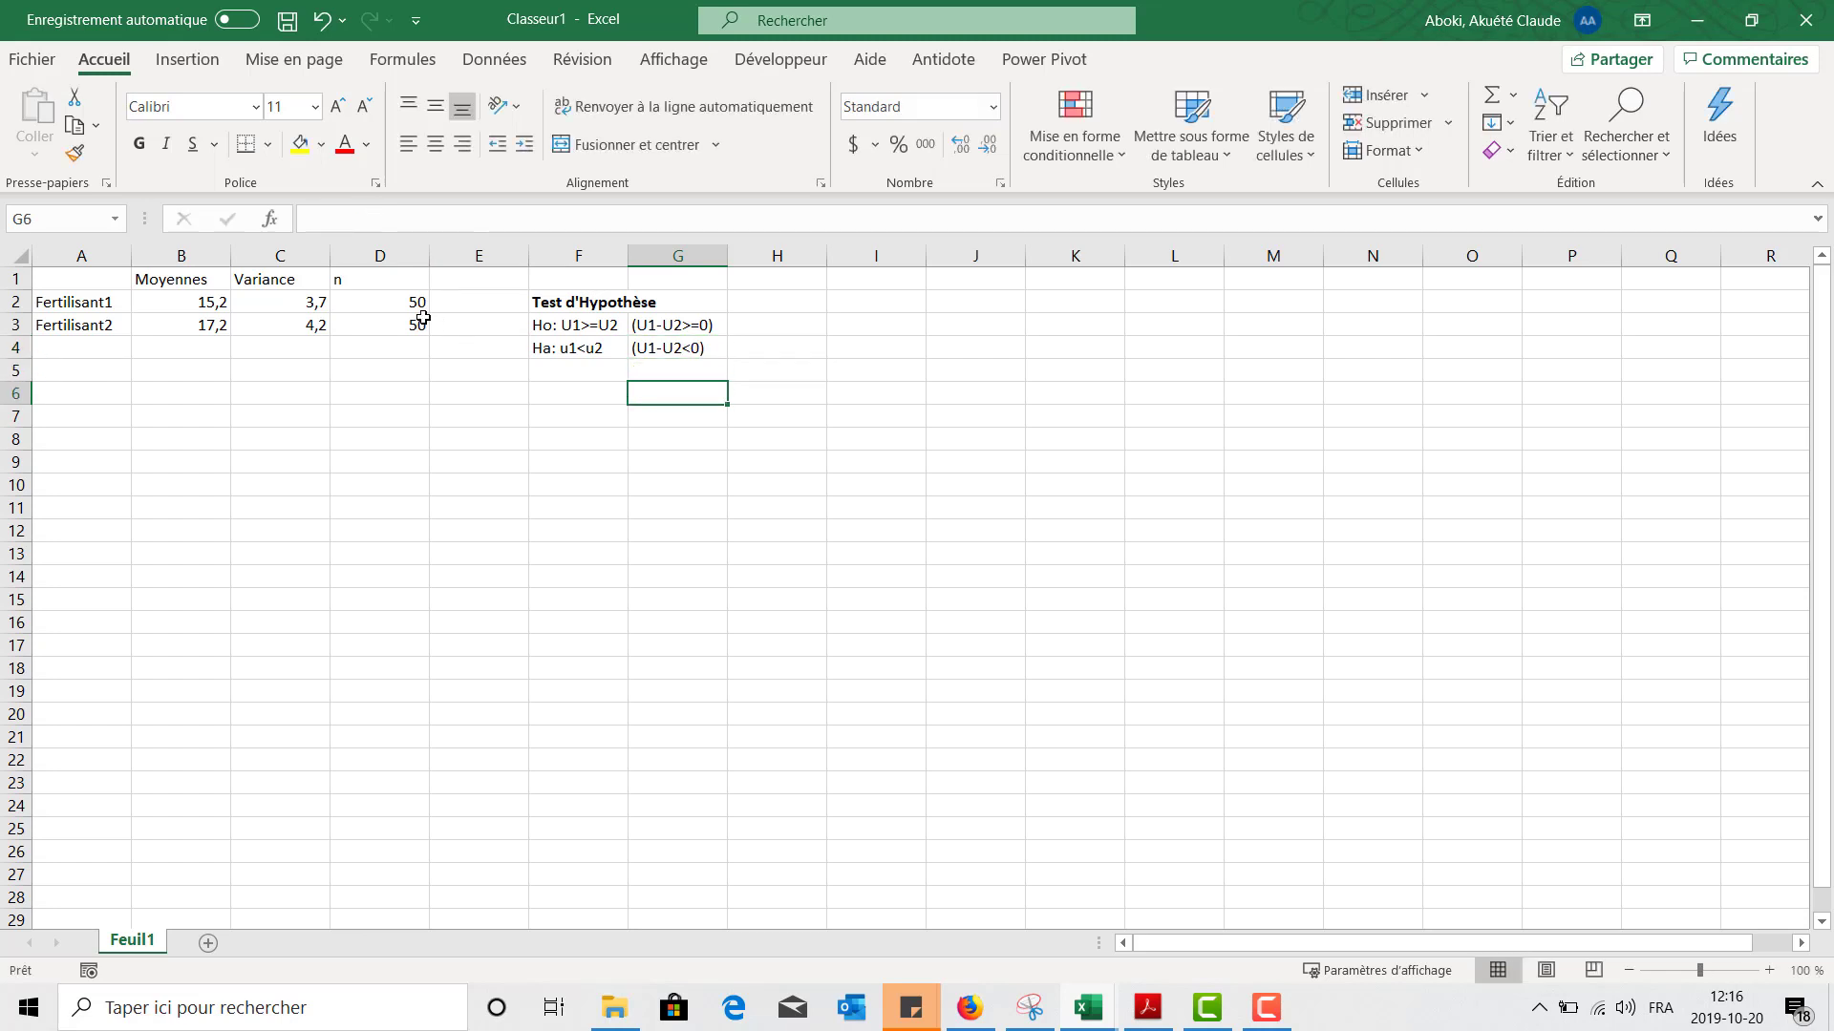
Enter the row labels Alpha in F8, Zcalculé in F9 and p-value in F10.
{"action": "left_click", "coordinate": [556, 435]}
{"action": "type", "text": "A"}
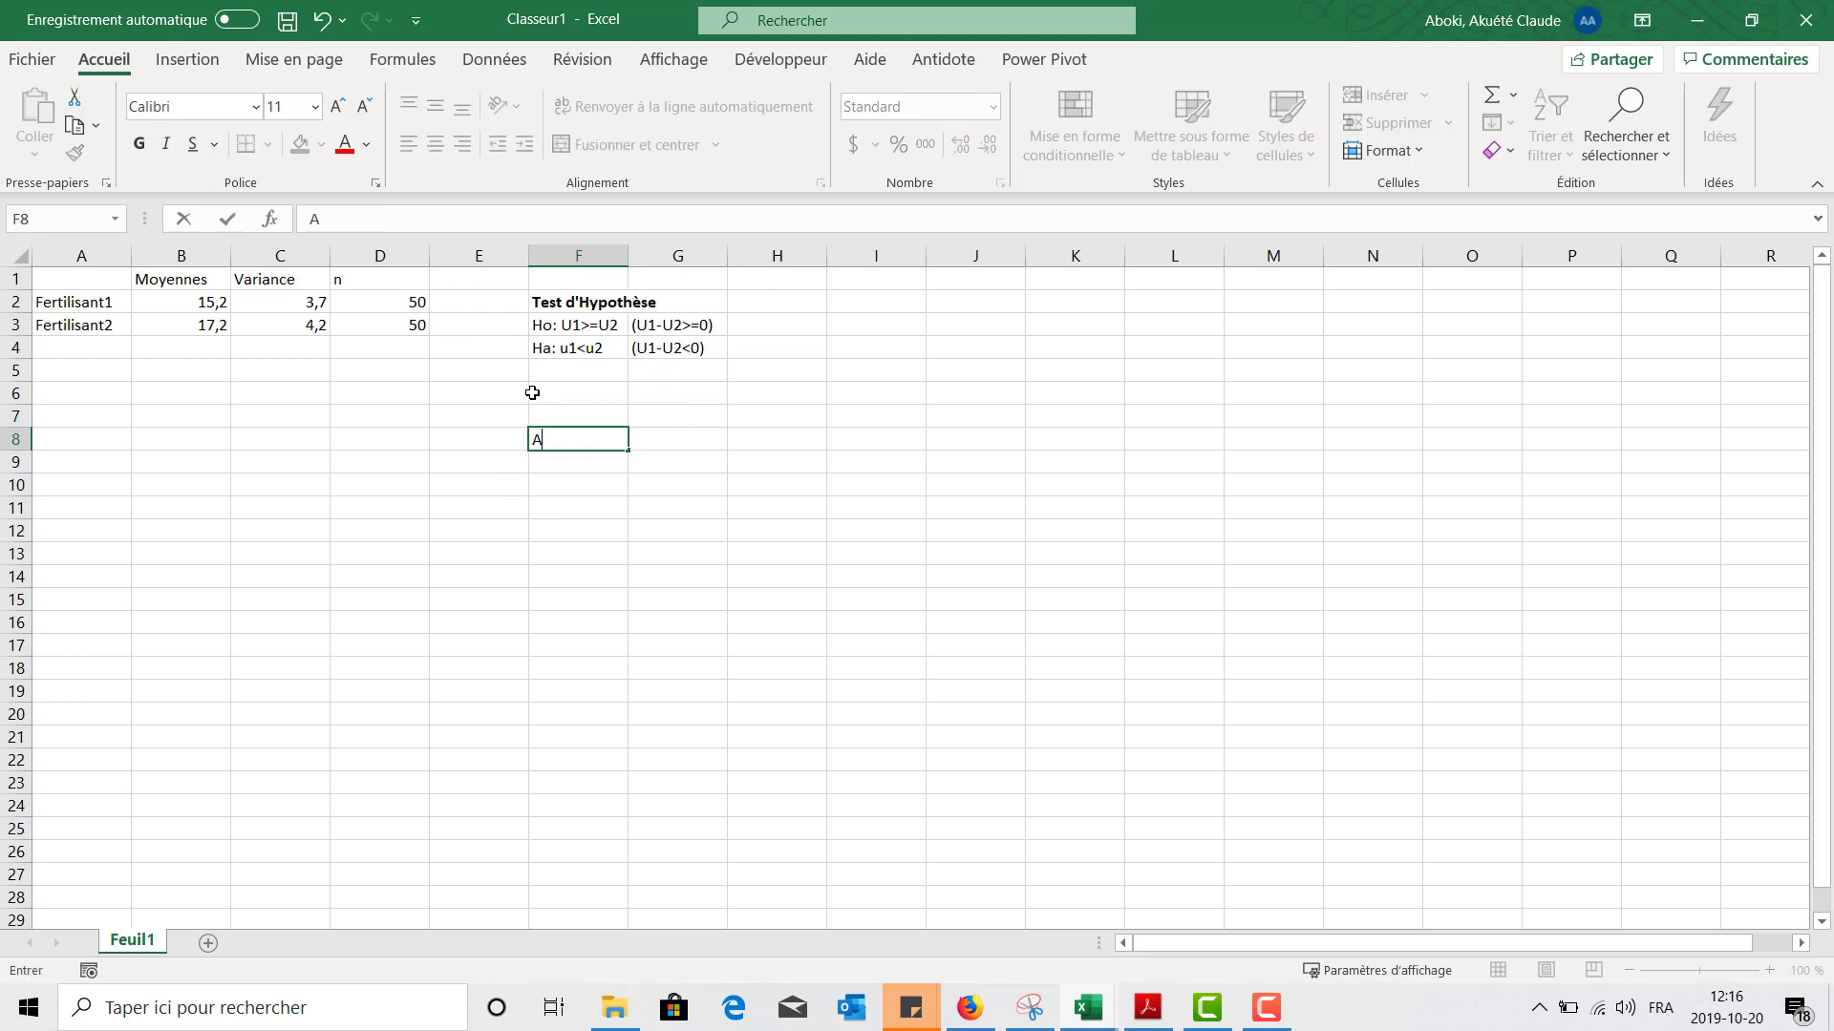
{"action": "type", "text": "pla"}
{"action": "key", "text": "BackSpace"}
{"action": "type", "text": "lpha"}
{"action": "key", "text": "Return"}
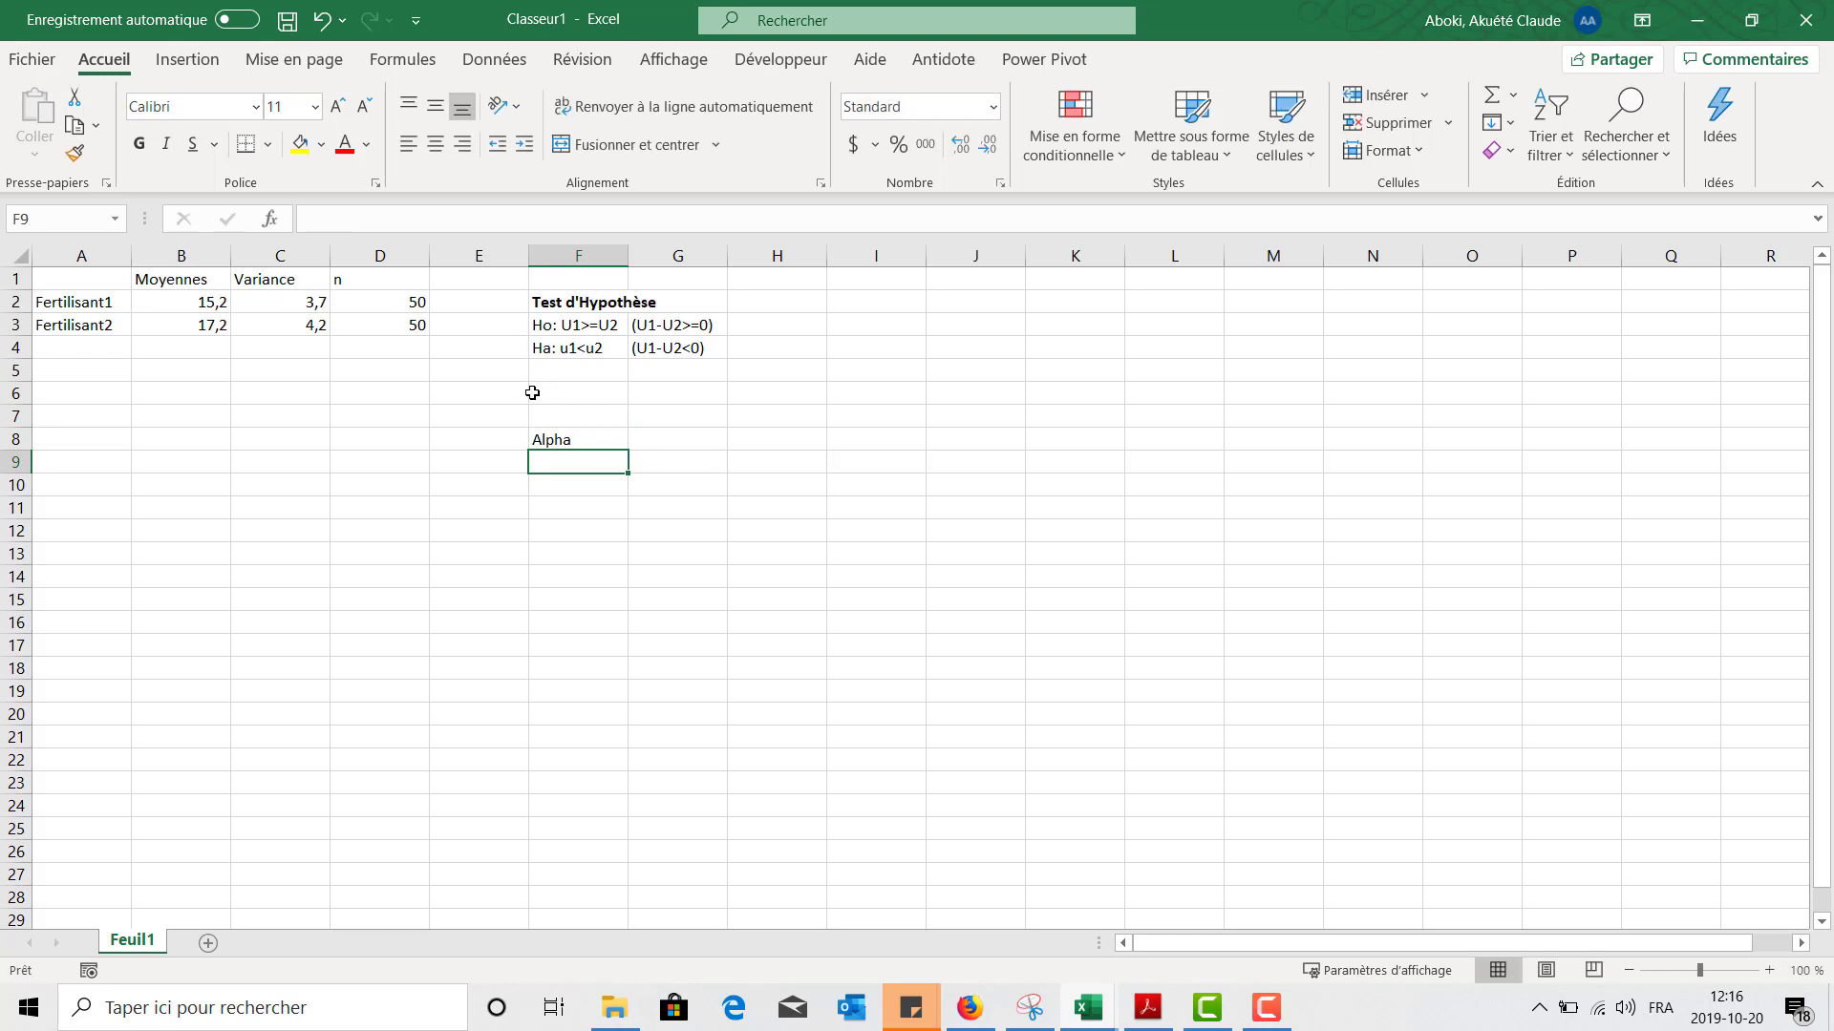
{"action": "type", "text": "Zcalculé"}
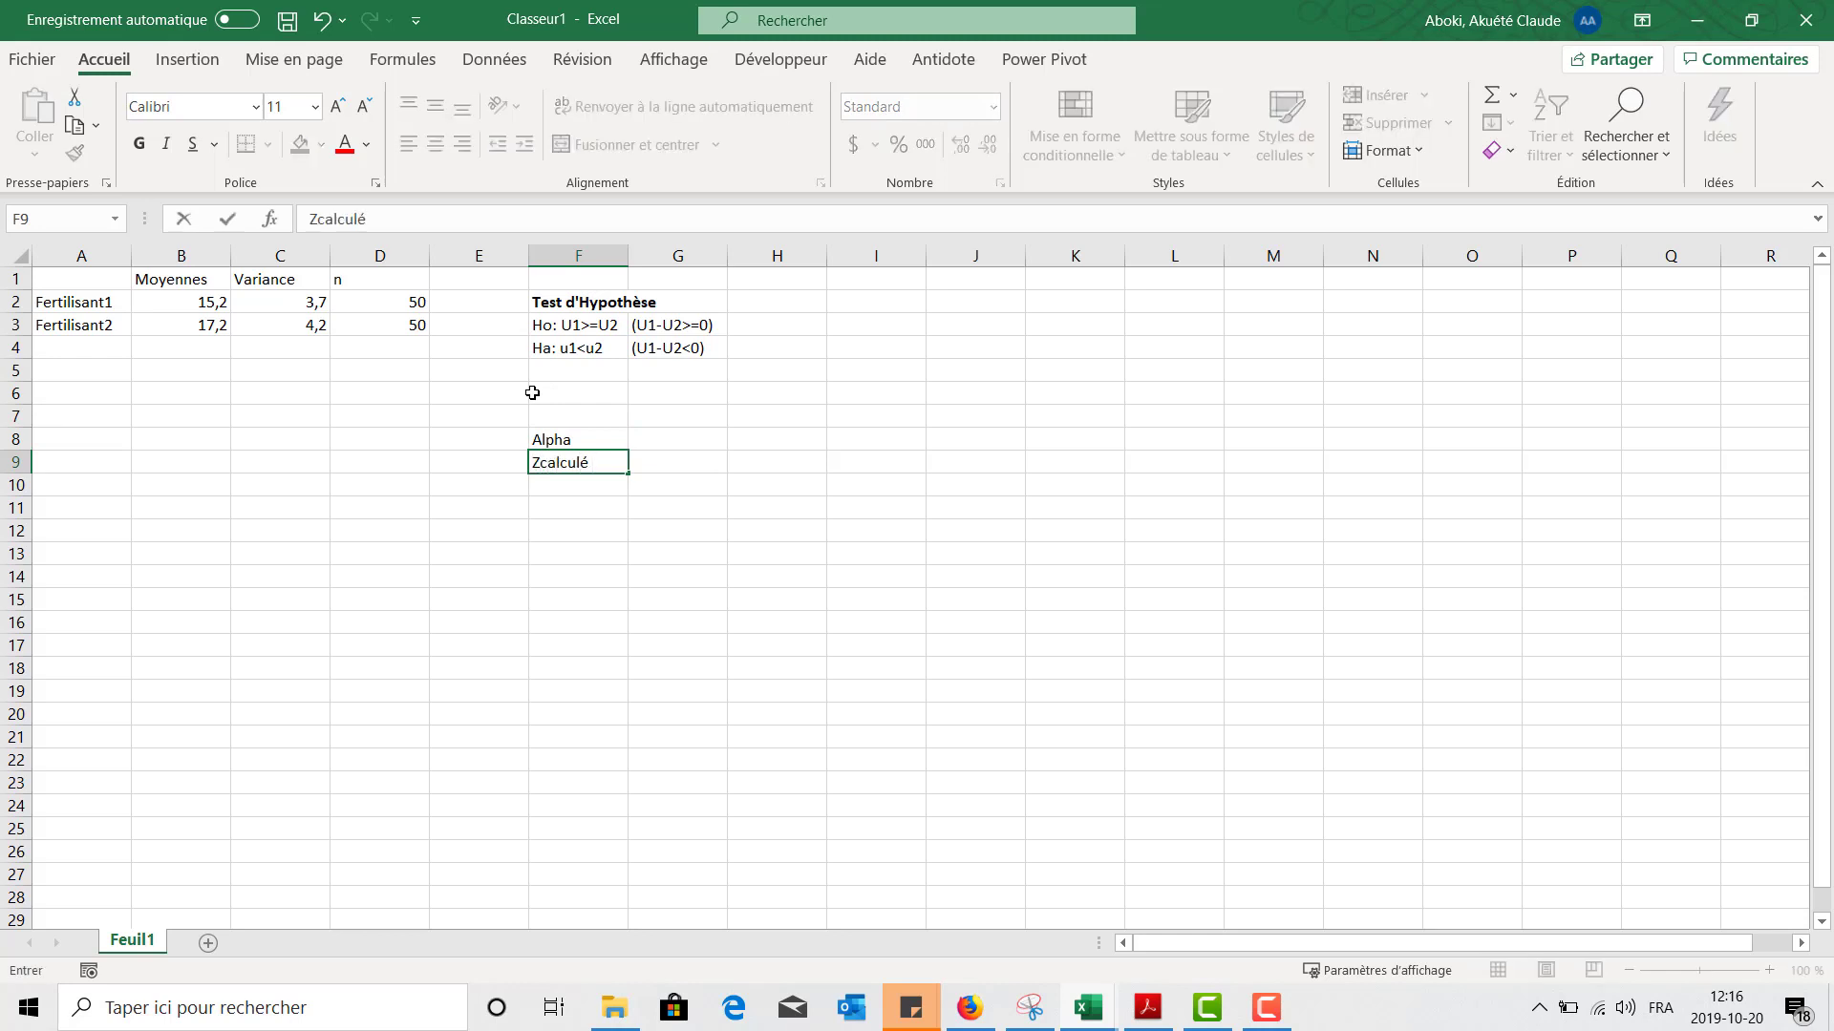
{"action": "key", "text": "Return"}
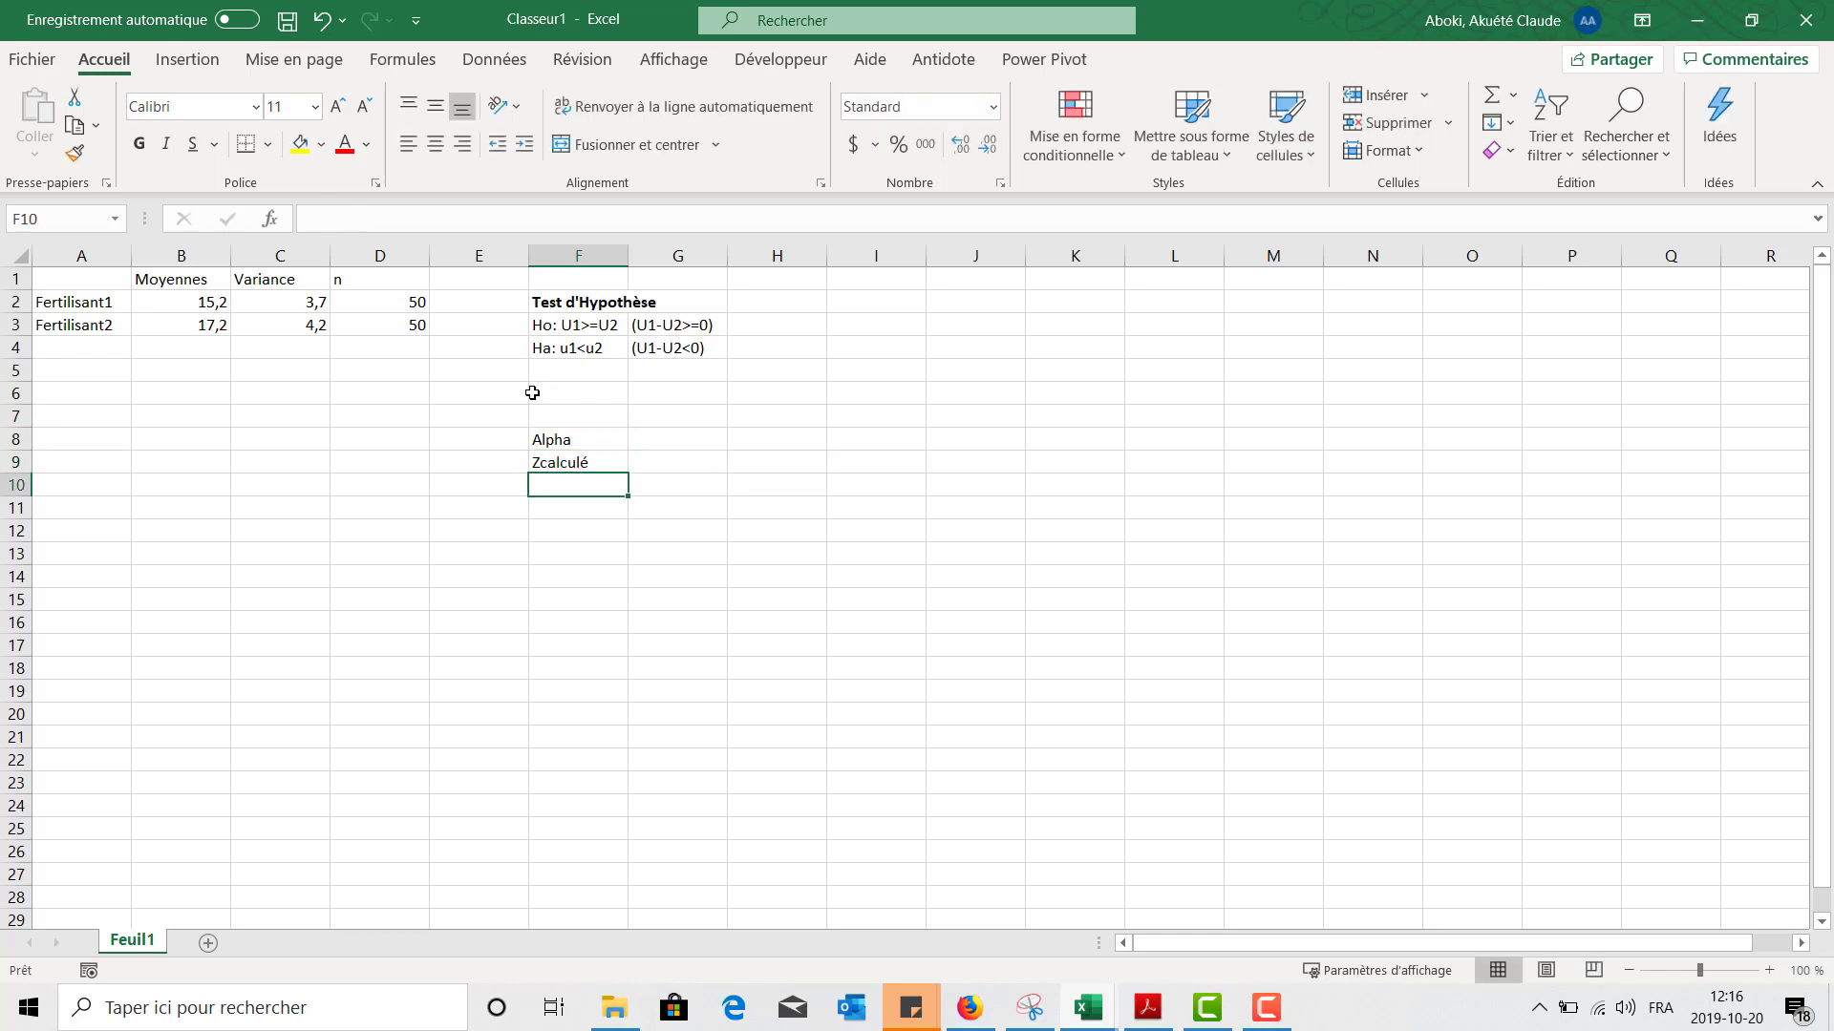
{"action": "type", "text": "p"}
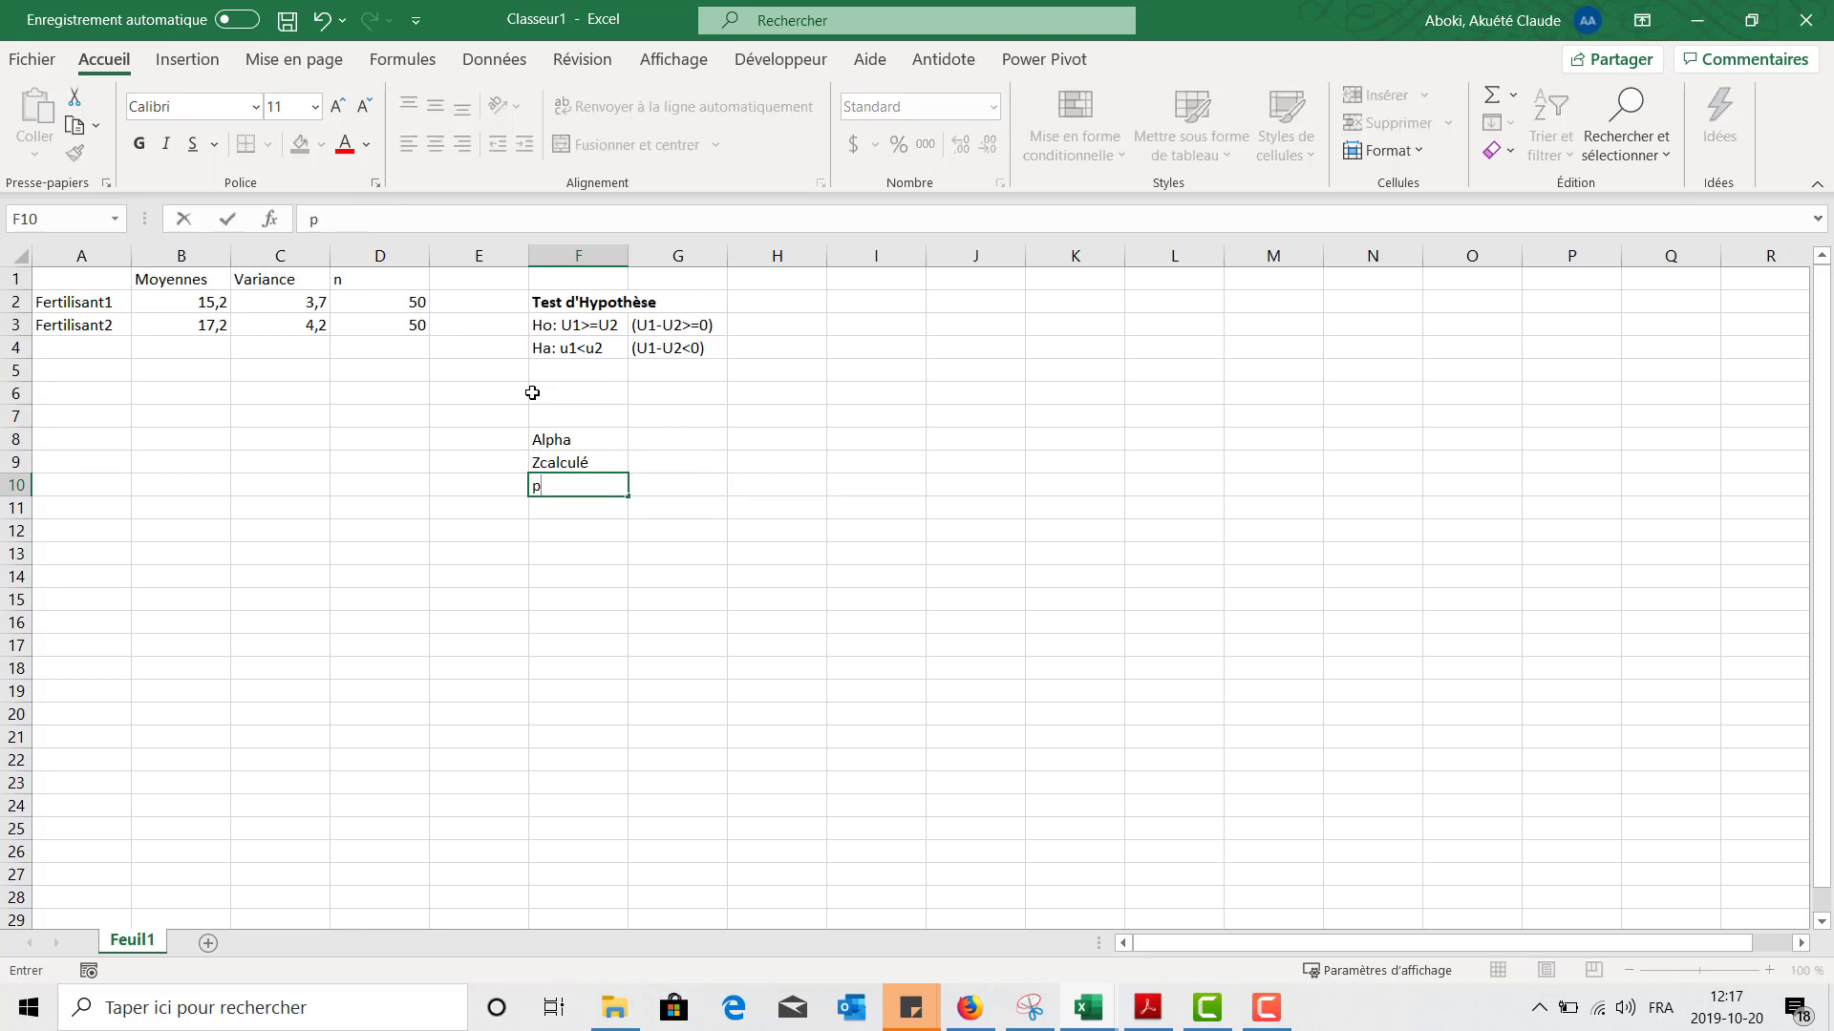
{"action": "type", "text": "-value"}
{"action": "key", "text": "Return"}
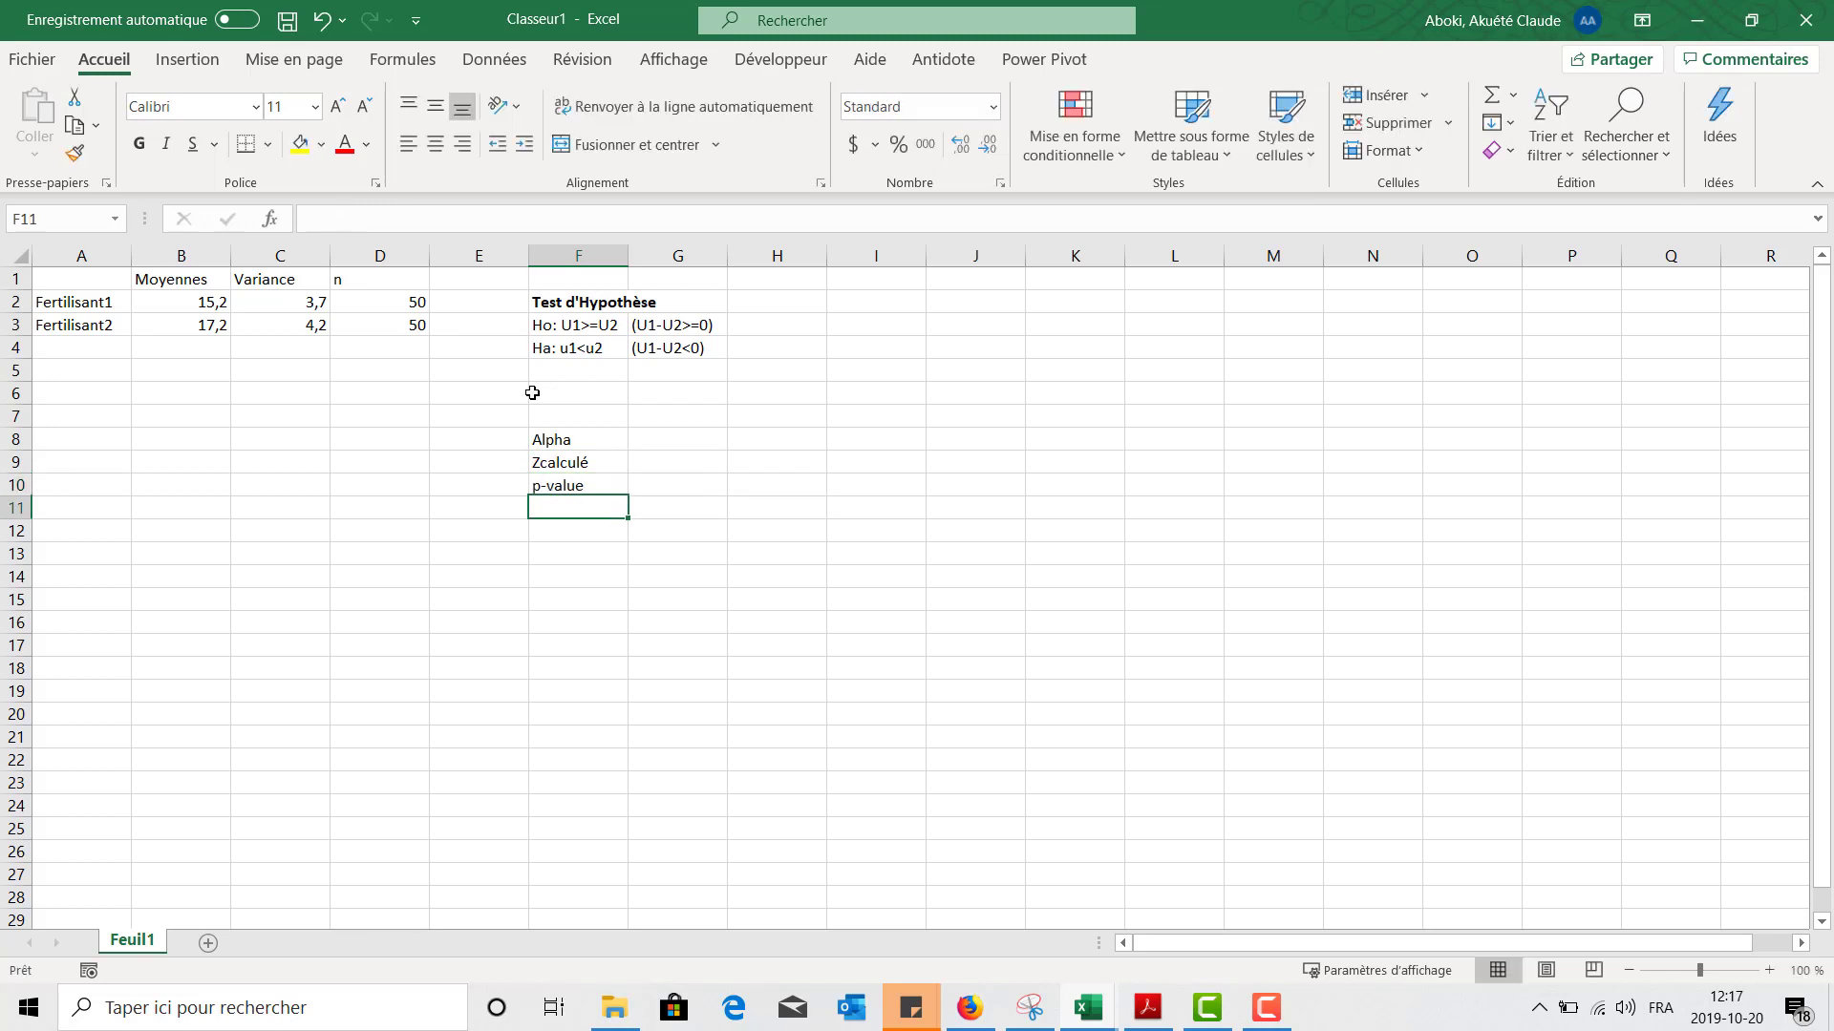
Paste the copied Z statistic equation into the sheet and move it over cells L2 to N6, away from the test labels.
{"action": "left_click", "coordinate": [685, 444]}
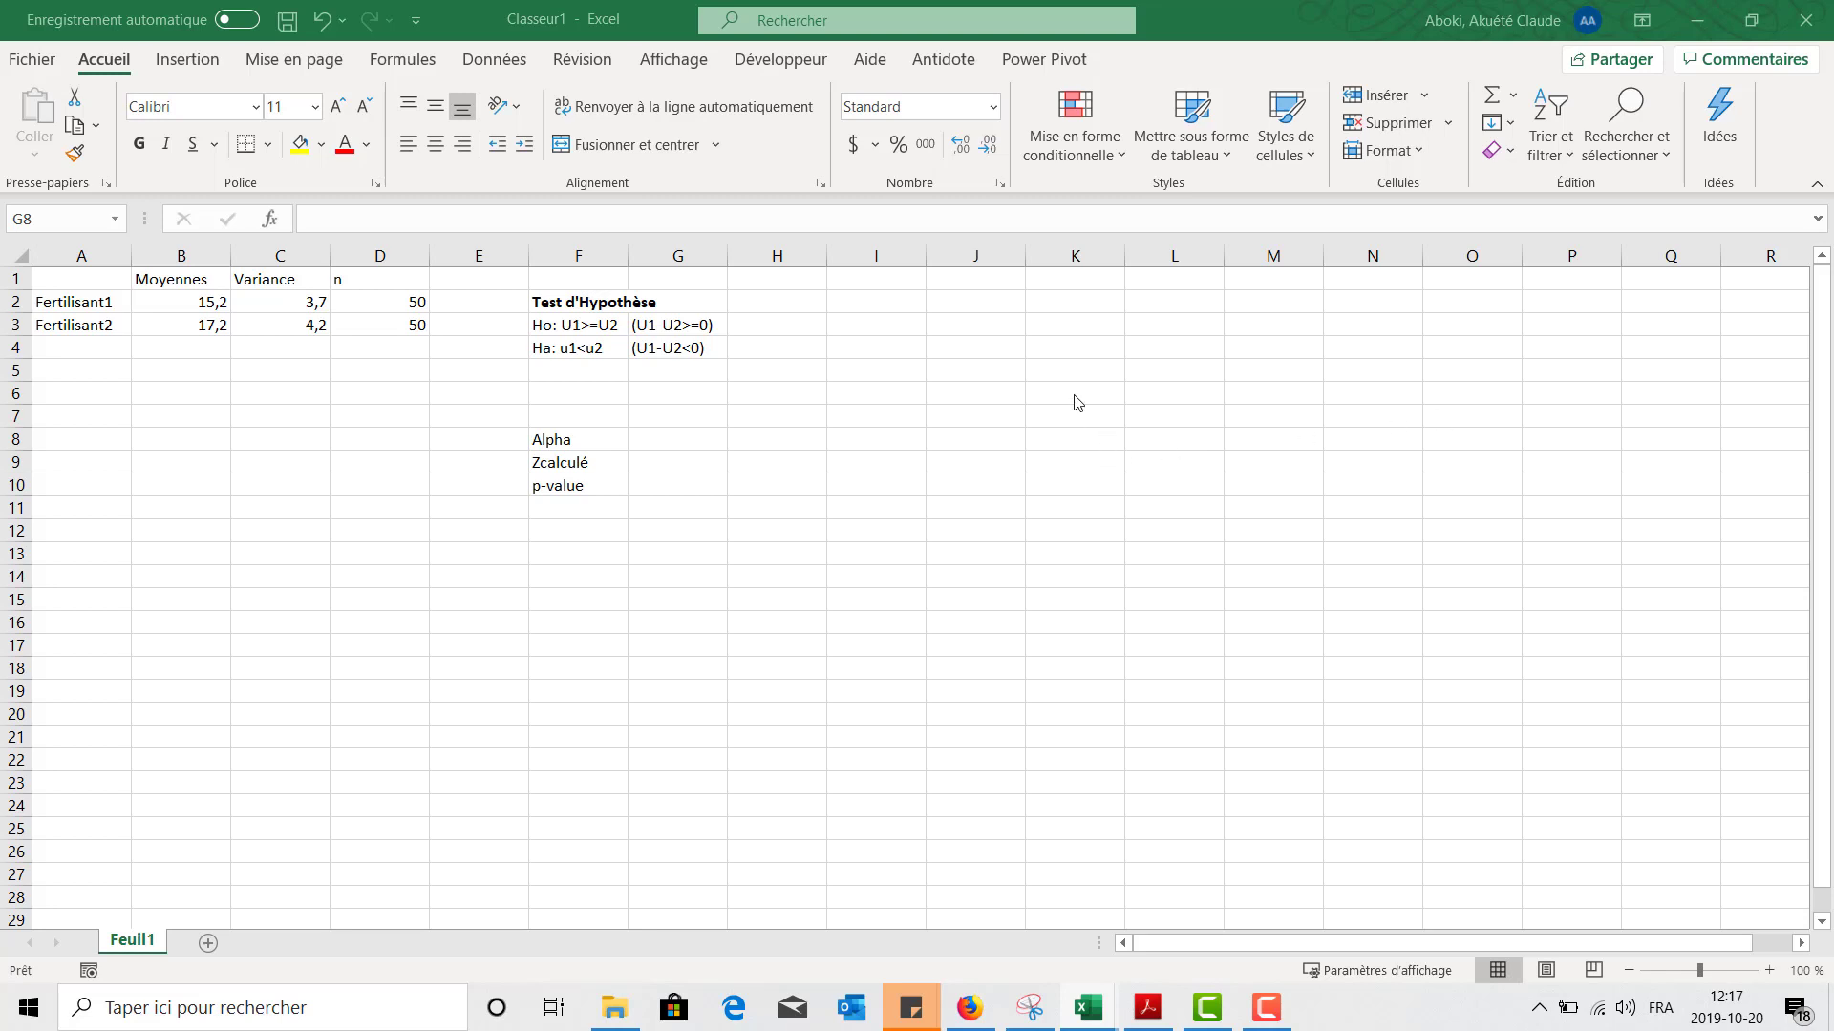
{"action": "key", "text": "ctrl+v"}
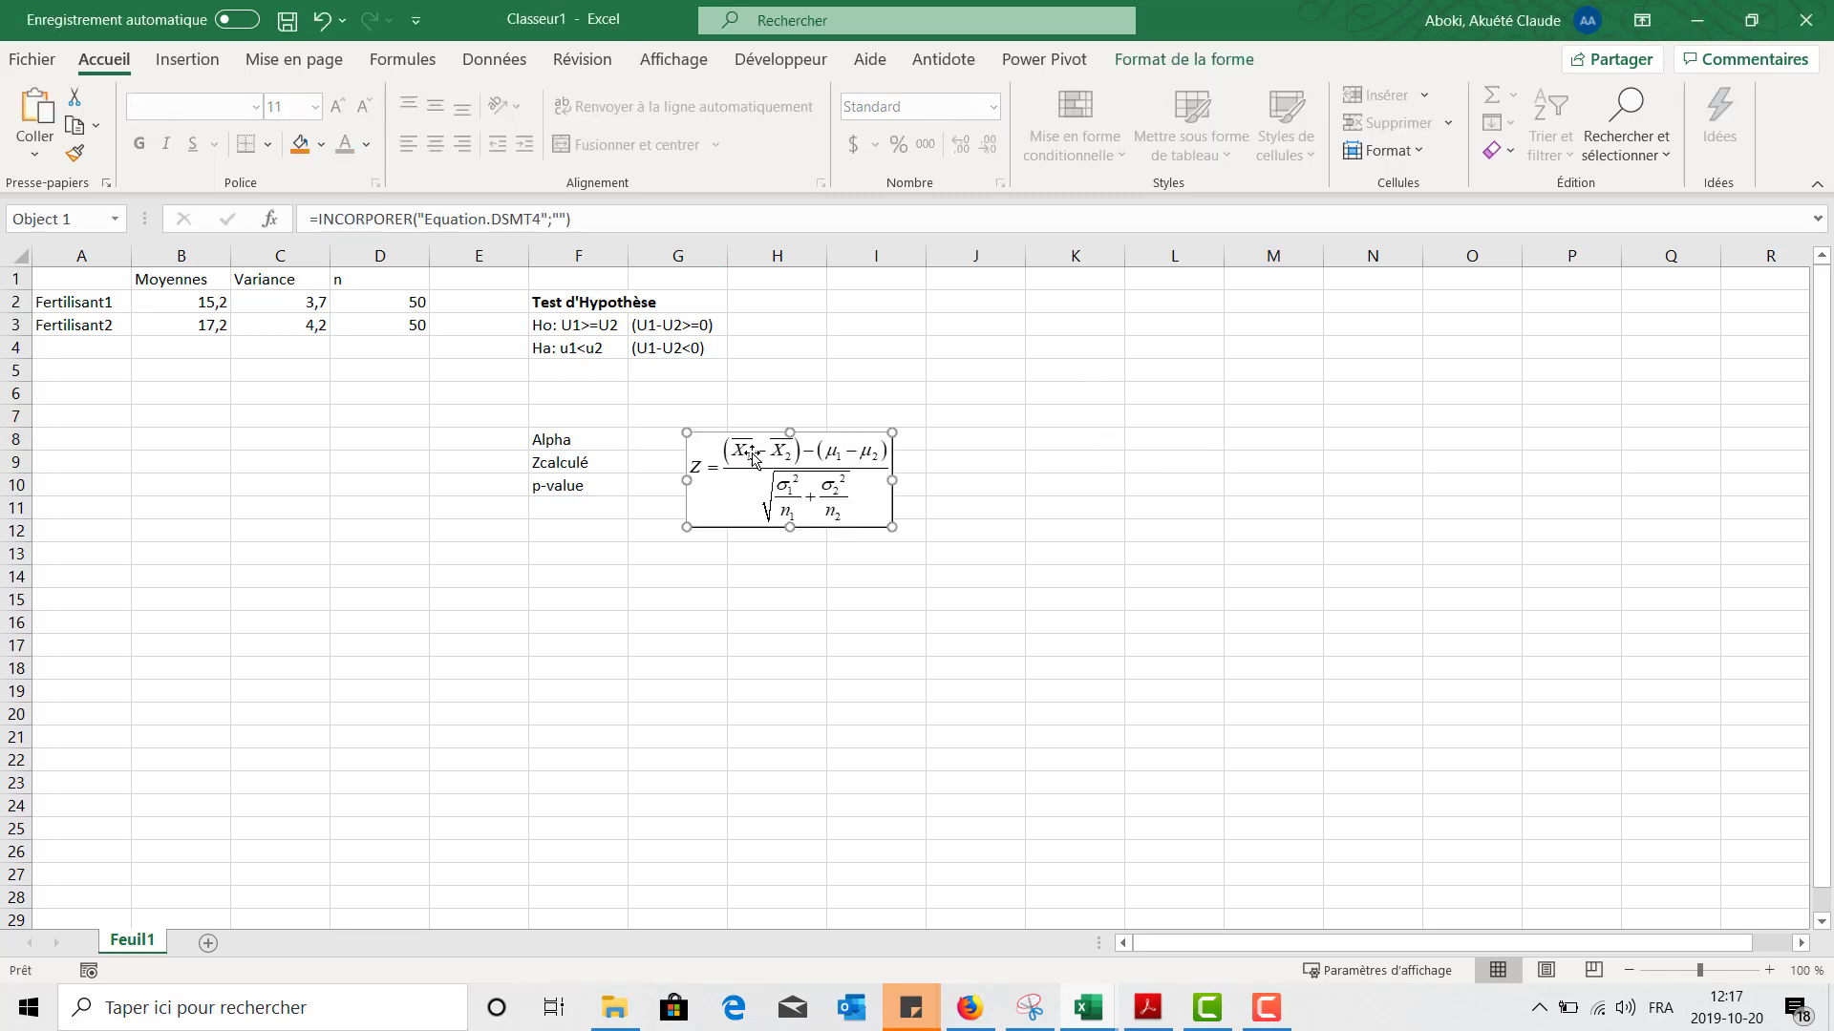
{"action": "left_click_drag", "start_coordinate": [739, 486], "coordinate": [1243, 353]}
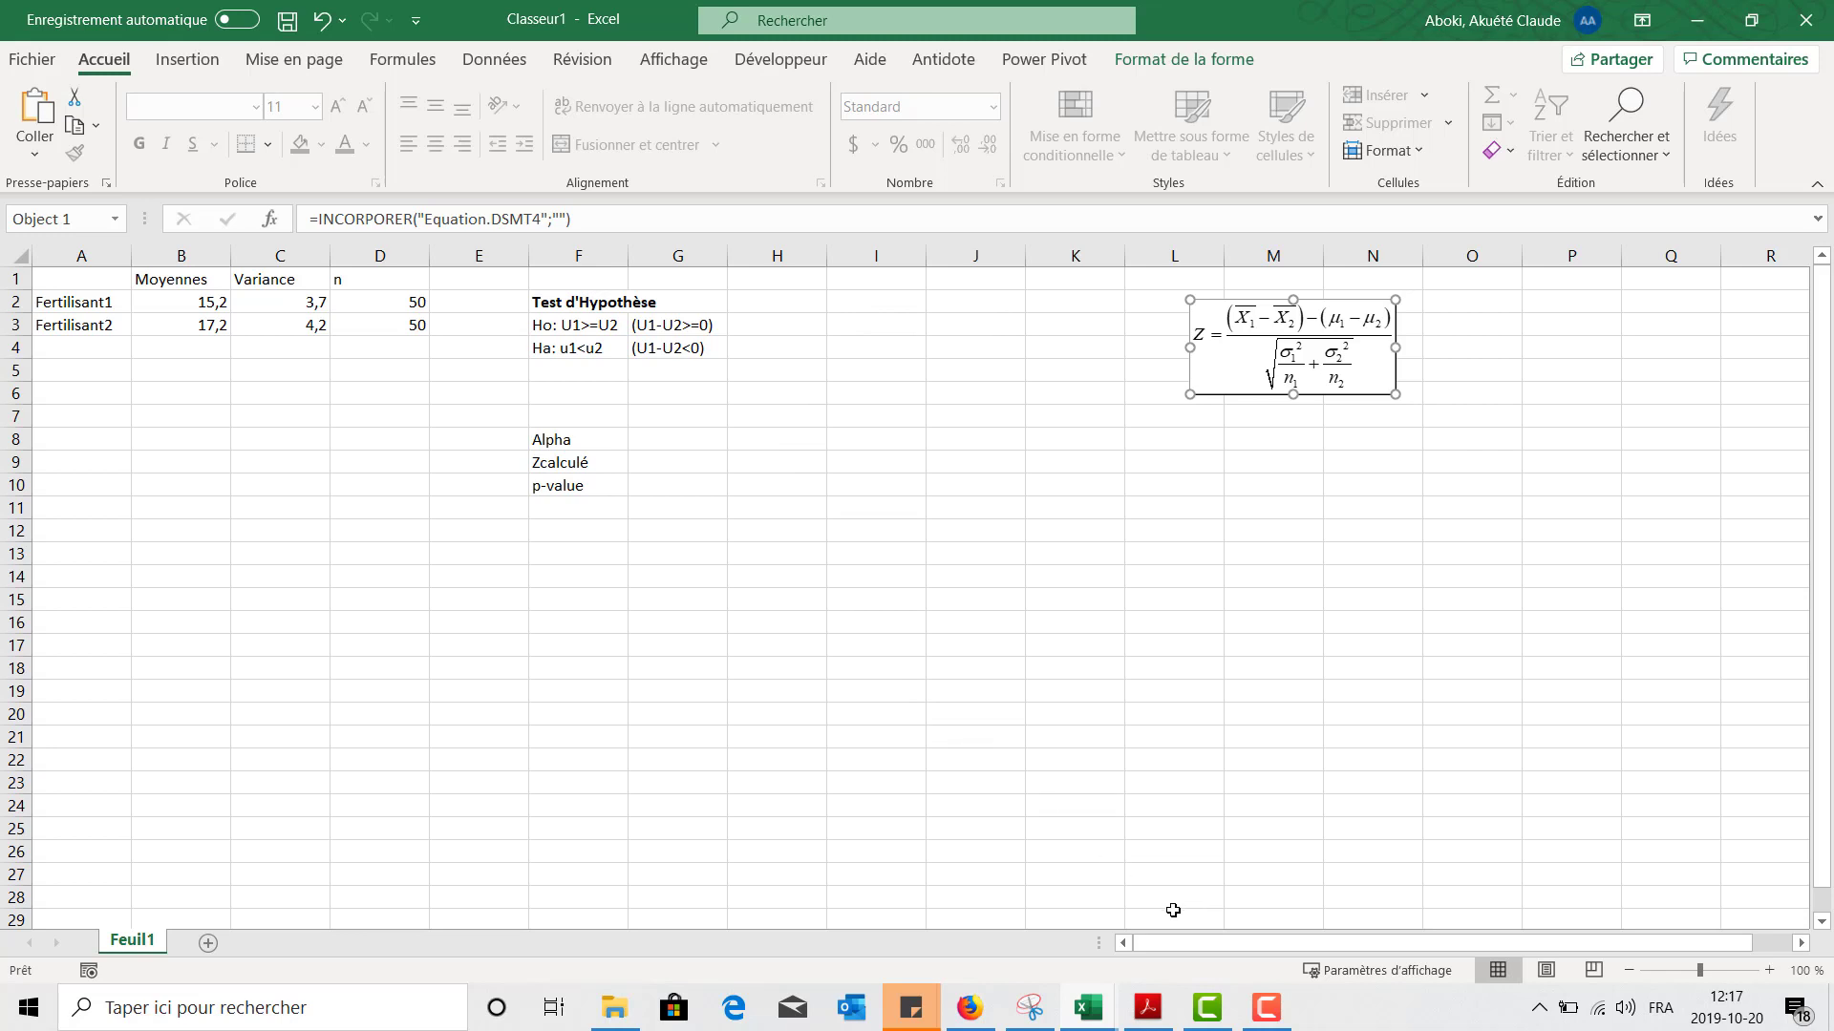
{"action": "left_click", "coordinate": [669, 441]}
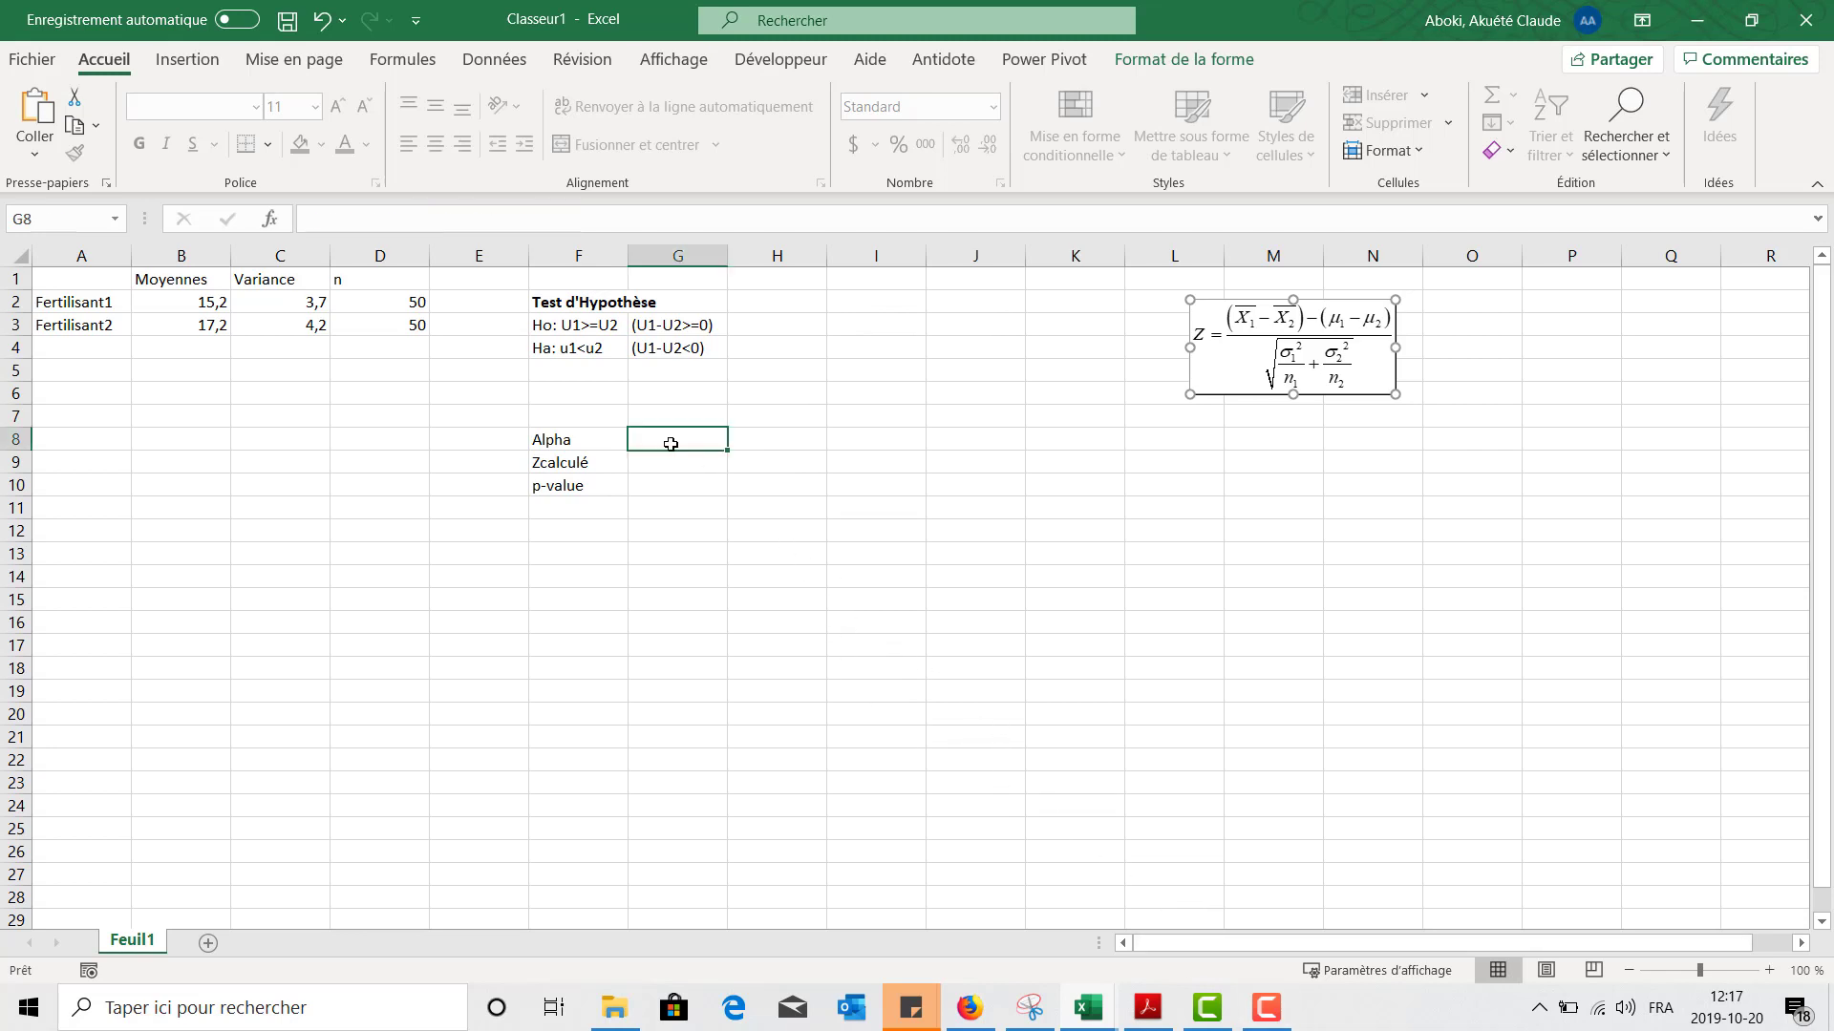
Enter 0,05 as the Alpha value in G8.
{"action": "type", "text": "0,05"}
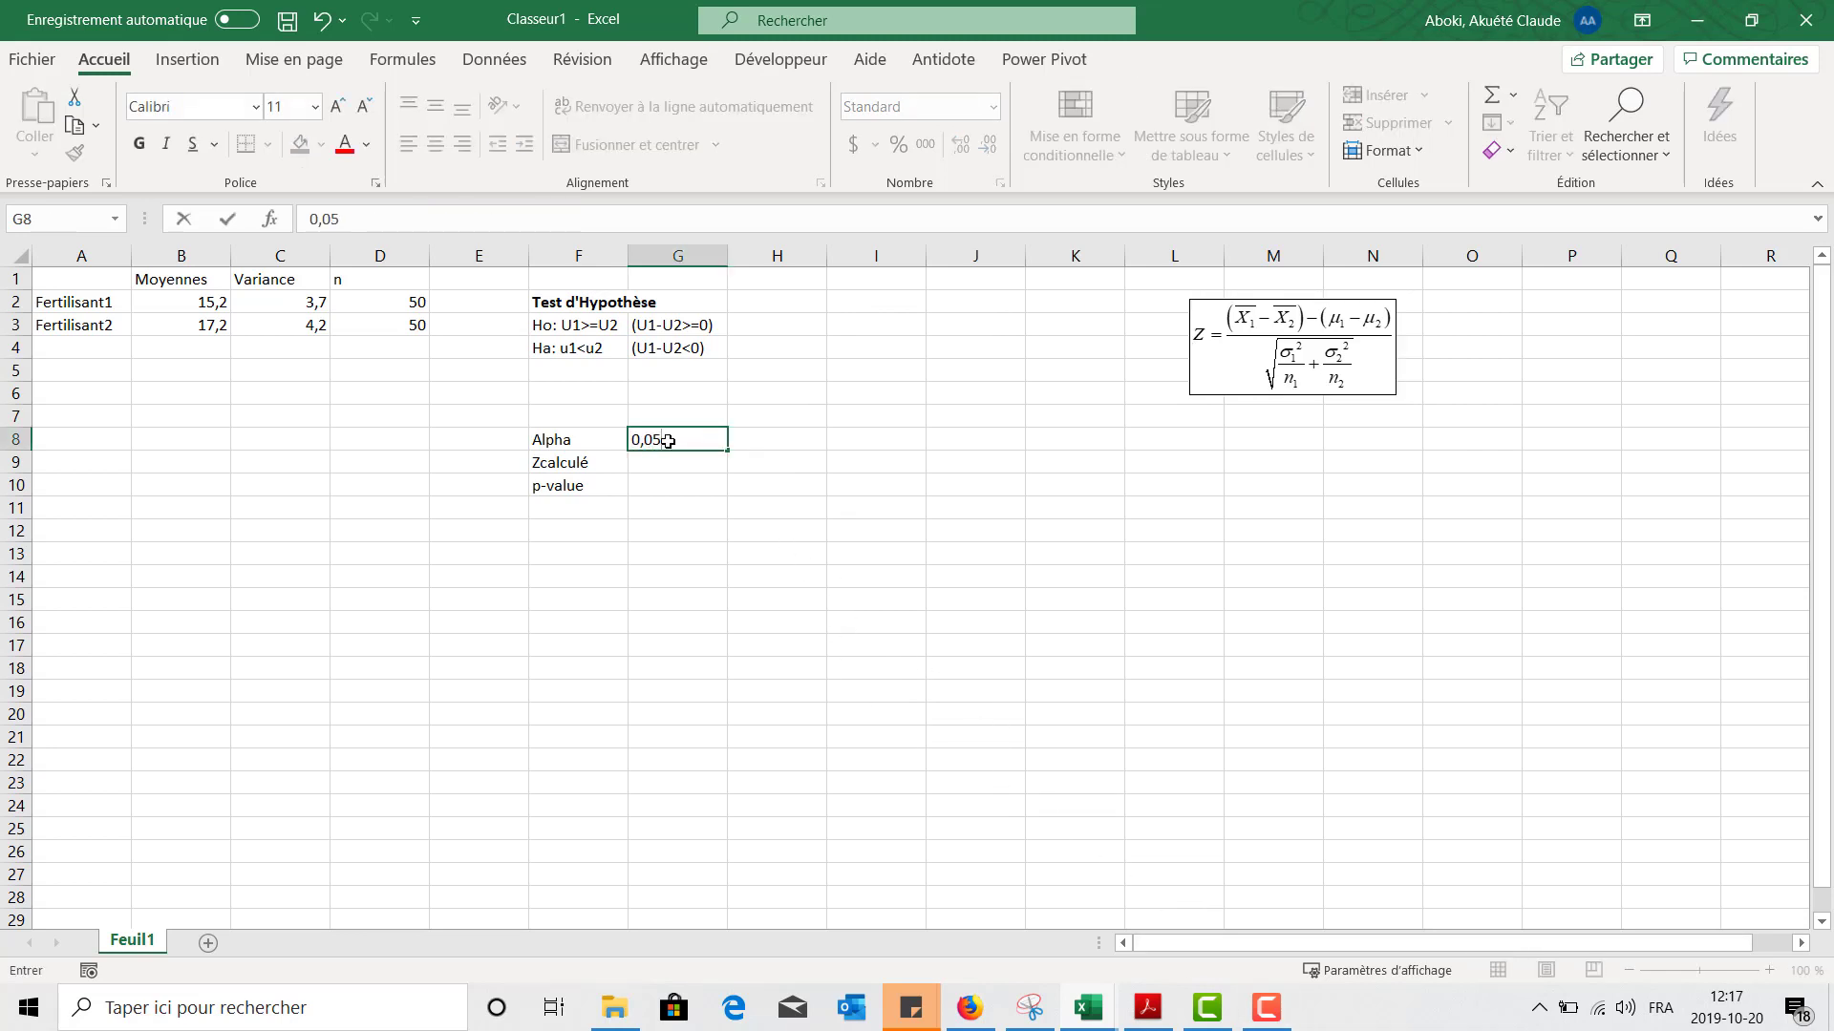
{"action": "key", "text": "Return"}
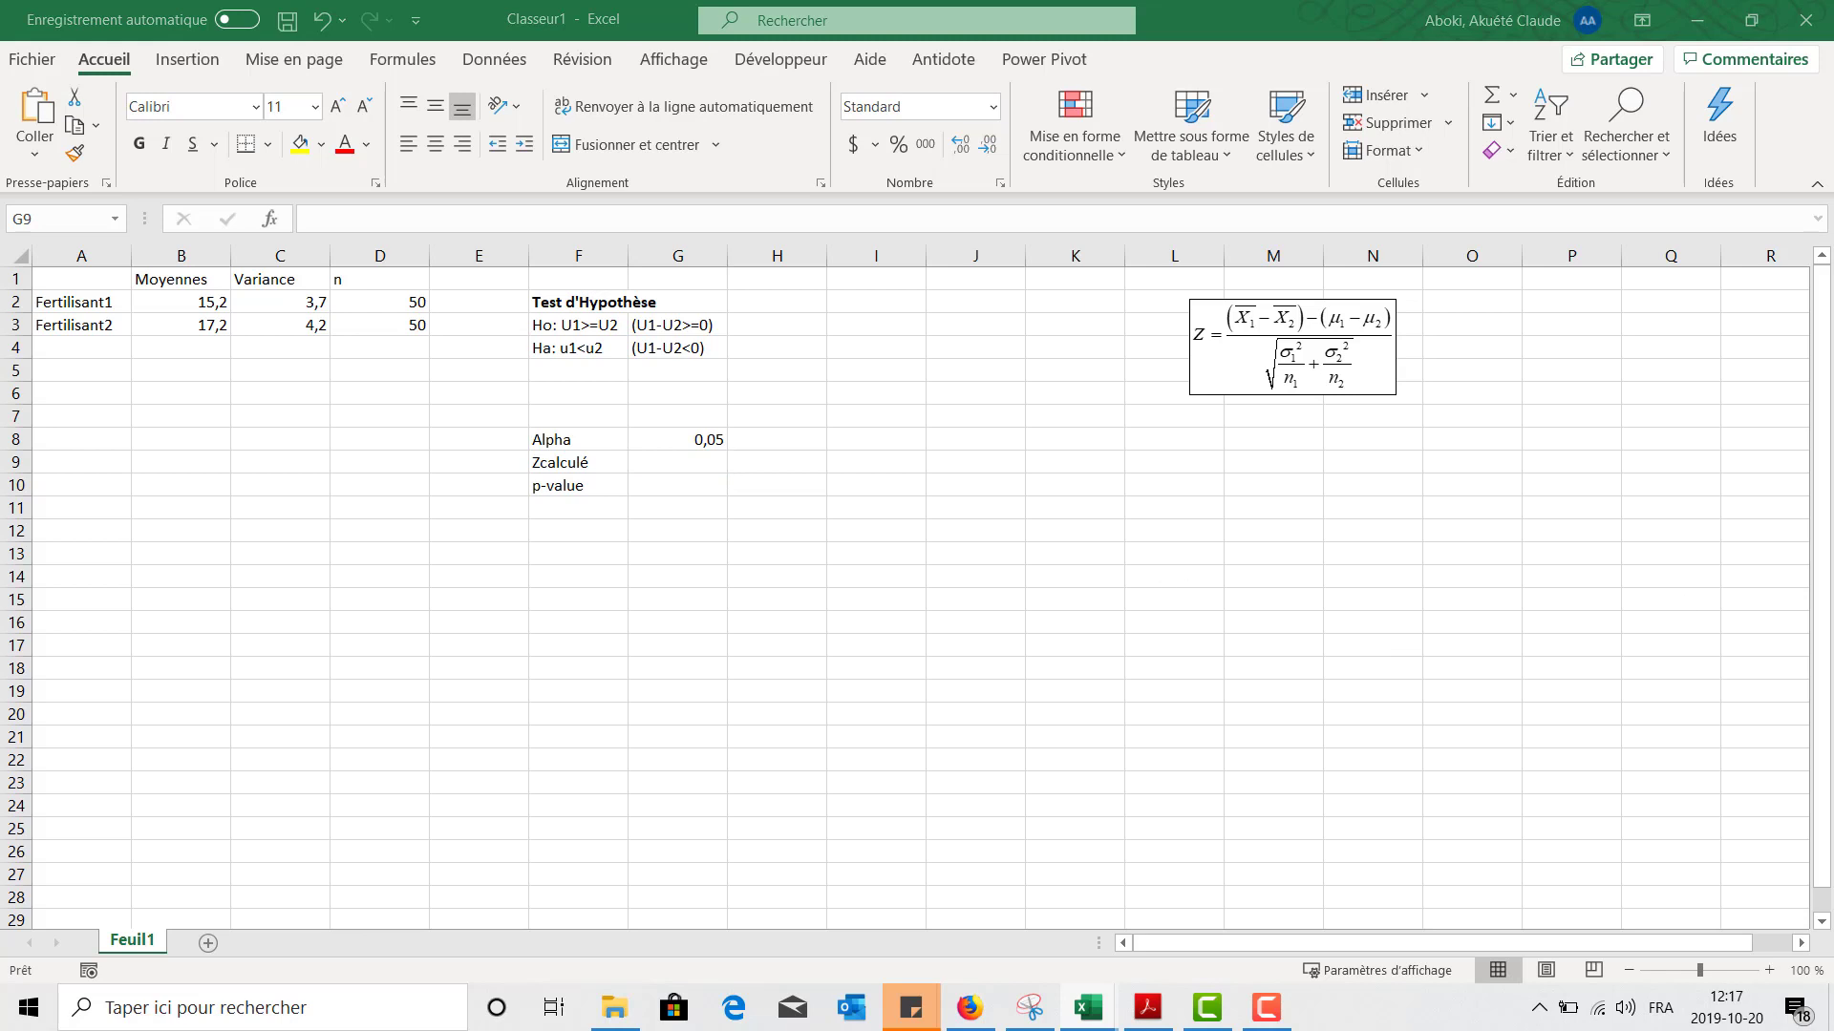
Begin the Zcalculé formula in G9 with the numerator ((B2-B3)-0), using the two fertilizer means.
{"action": "left_click", "coordinate": [677, 462]}
{"action": "double_click", "coordinate": [677, 458]}
{"action": "type", "text": "="}
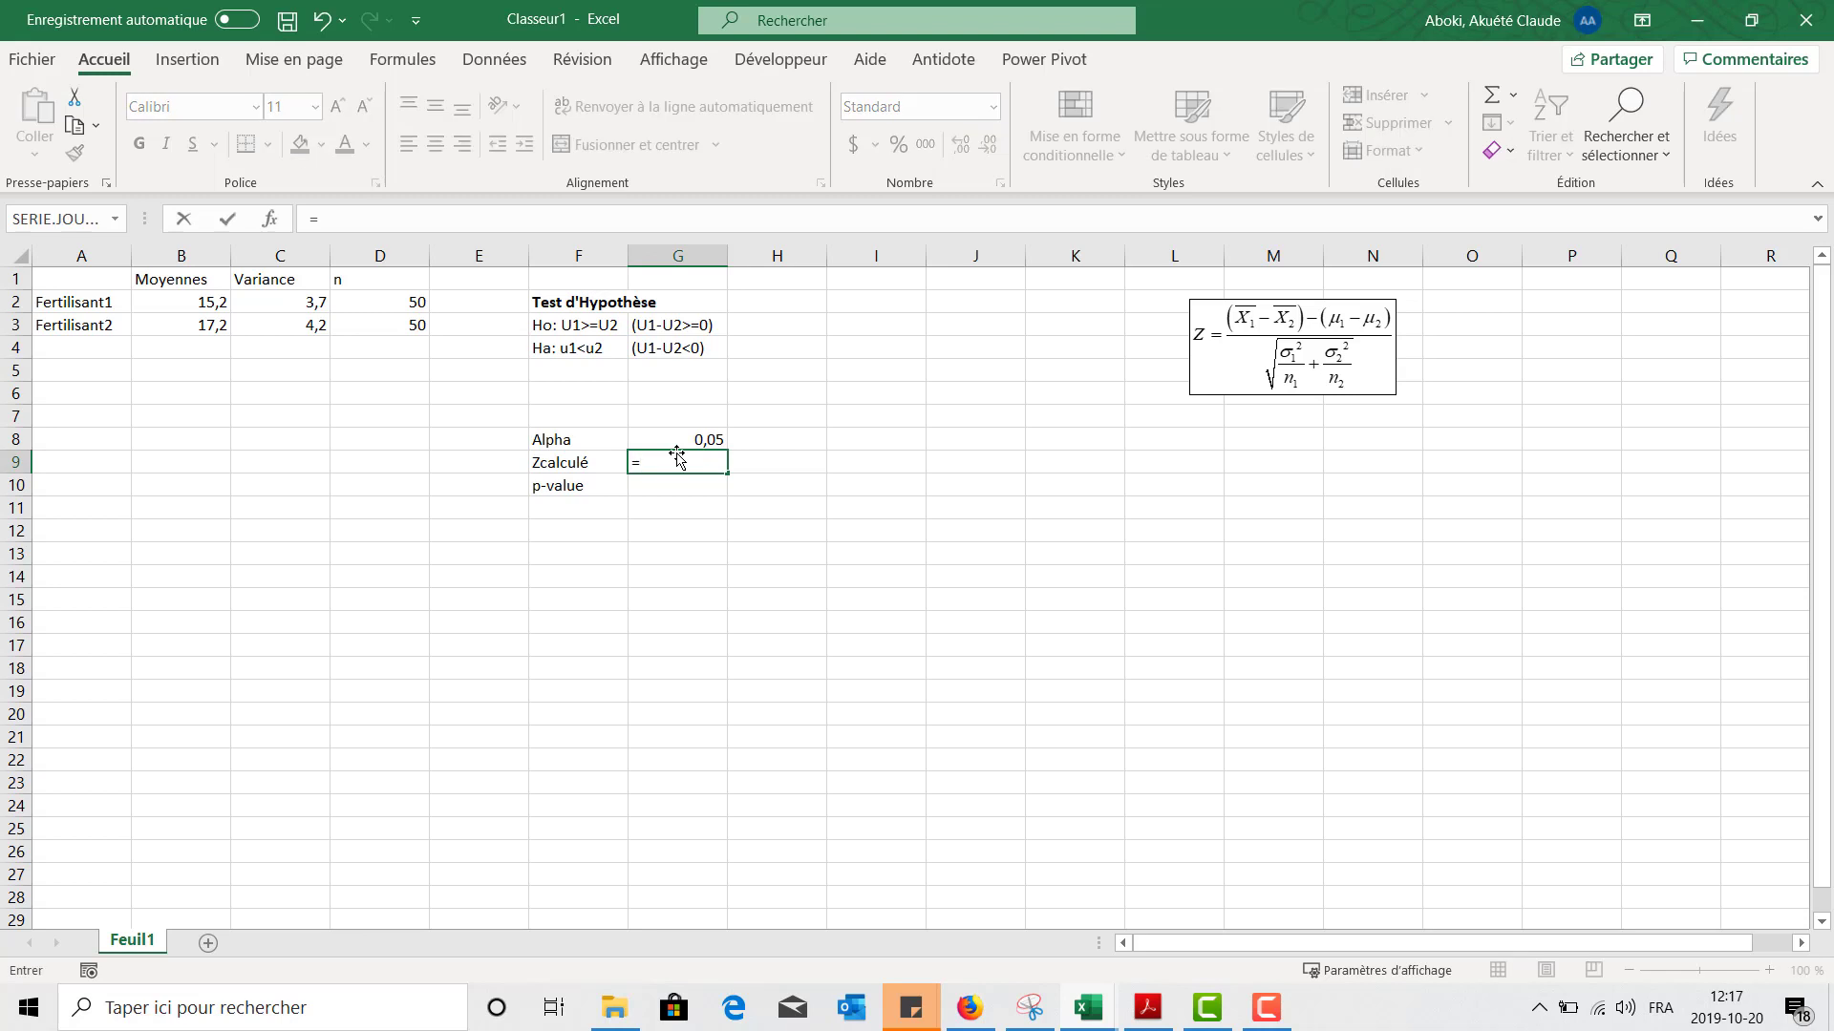
{"action": "type", "text": "(("}
{"action": "left_click", "coordinate": [223, 301]}
{"action": "type", "text": "-"}
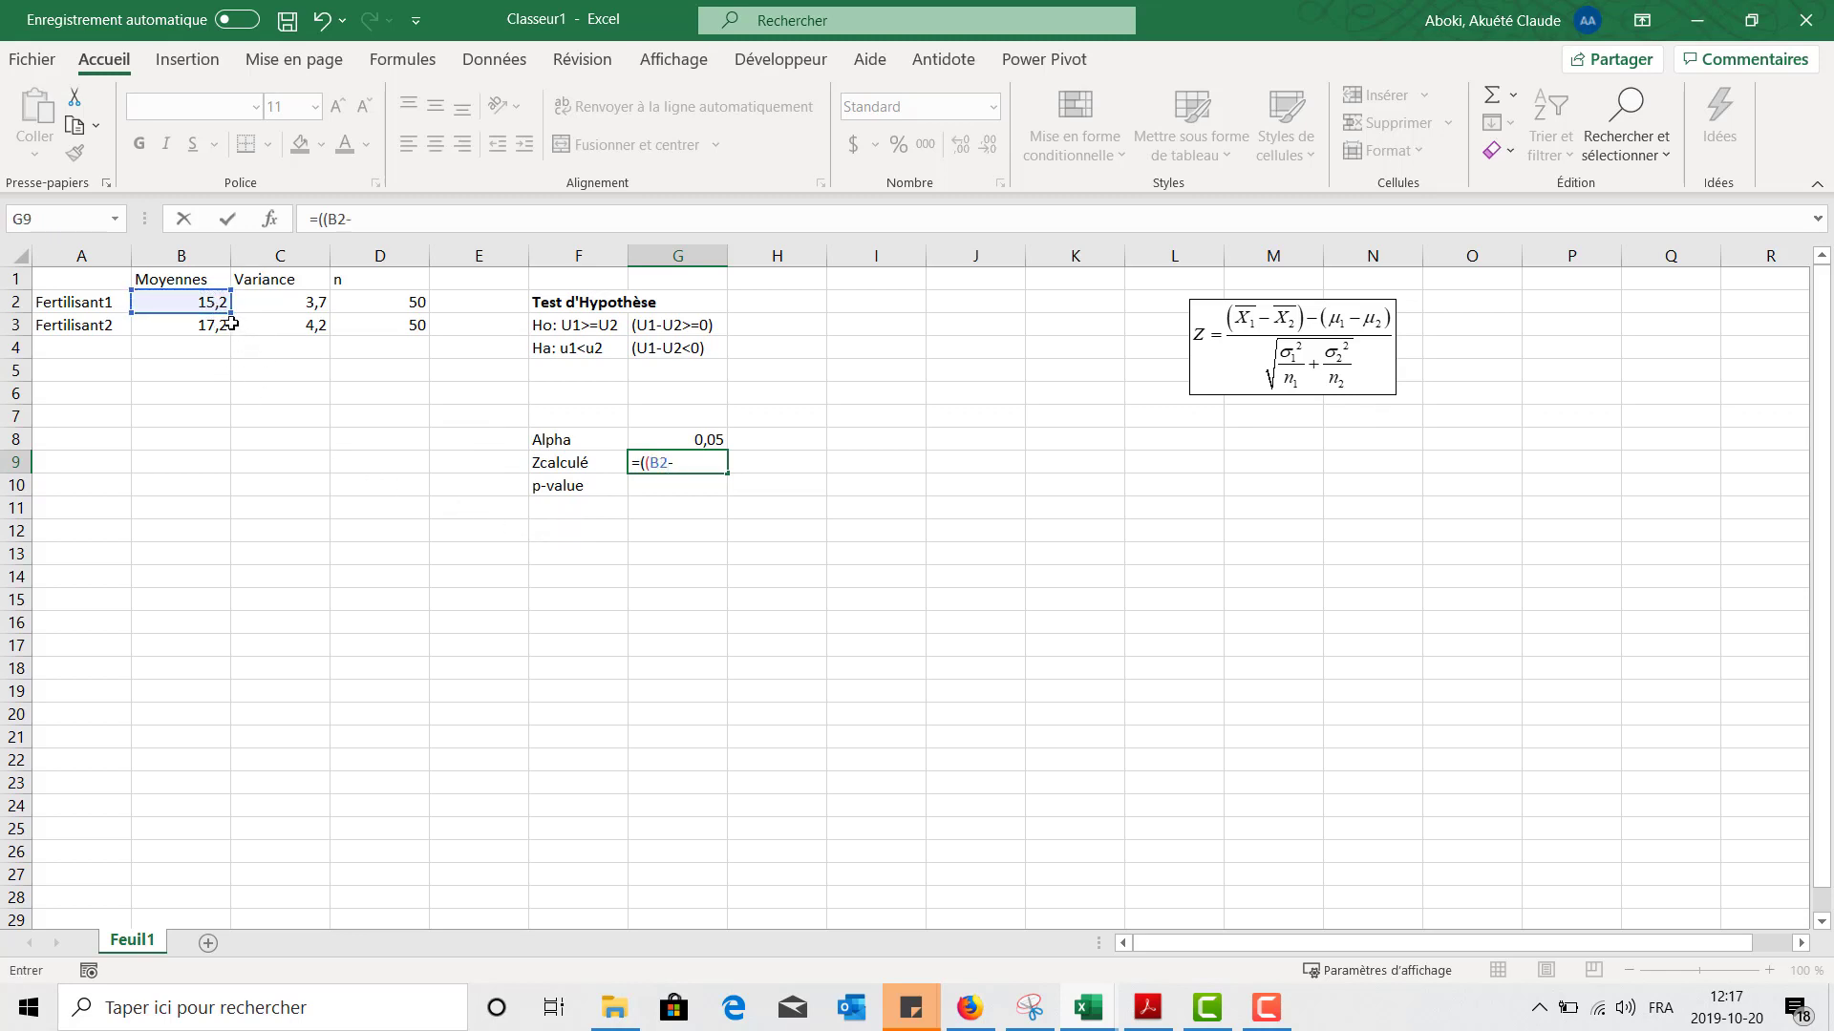
{"action": "left_click", "coordinate": [201, 326]}
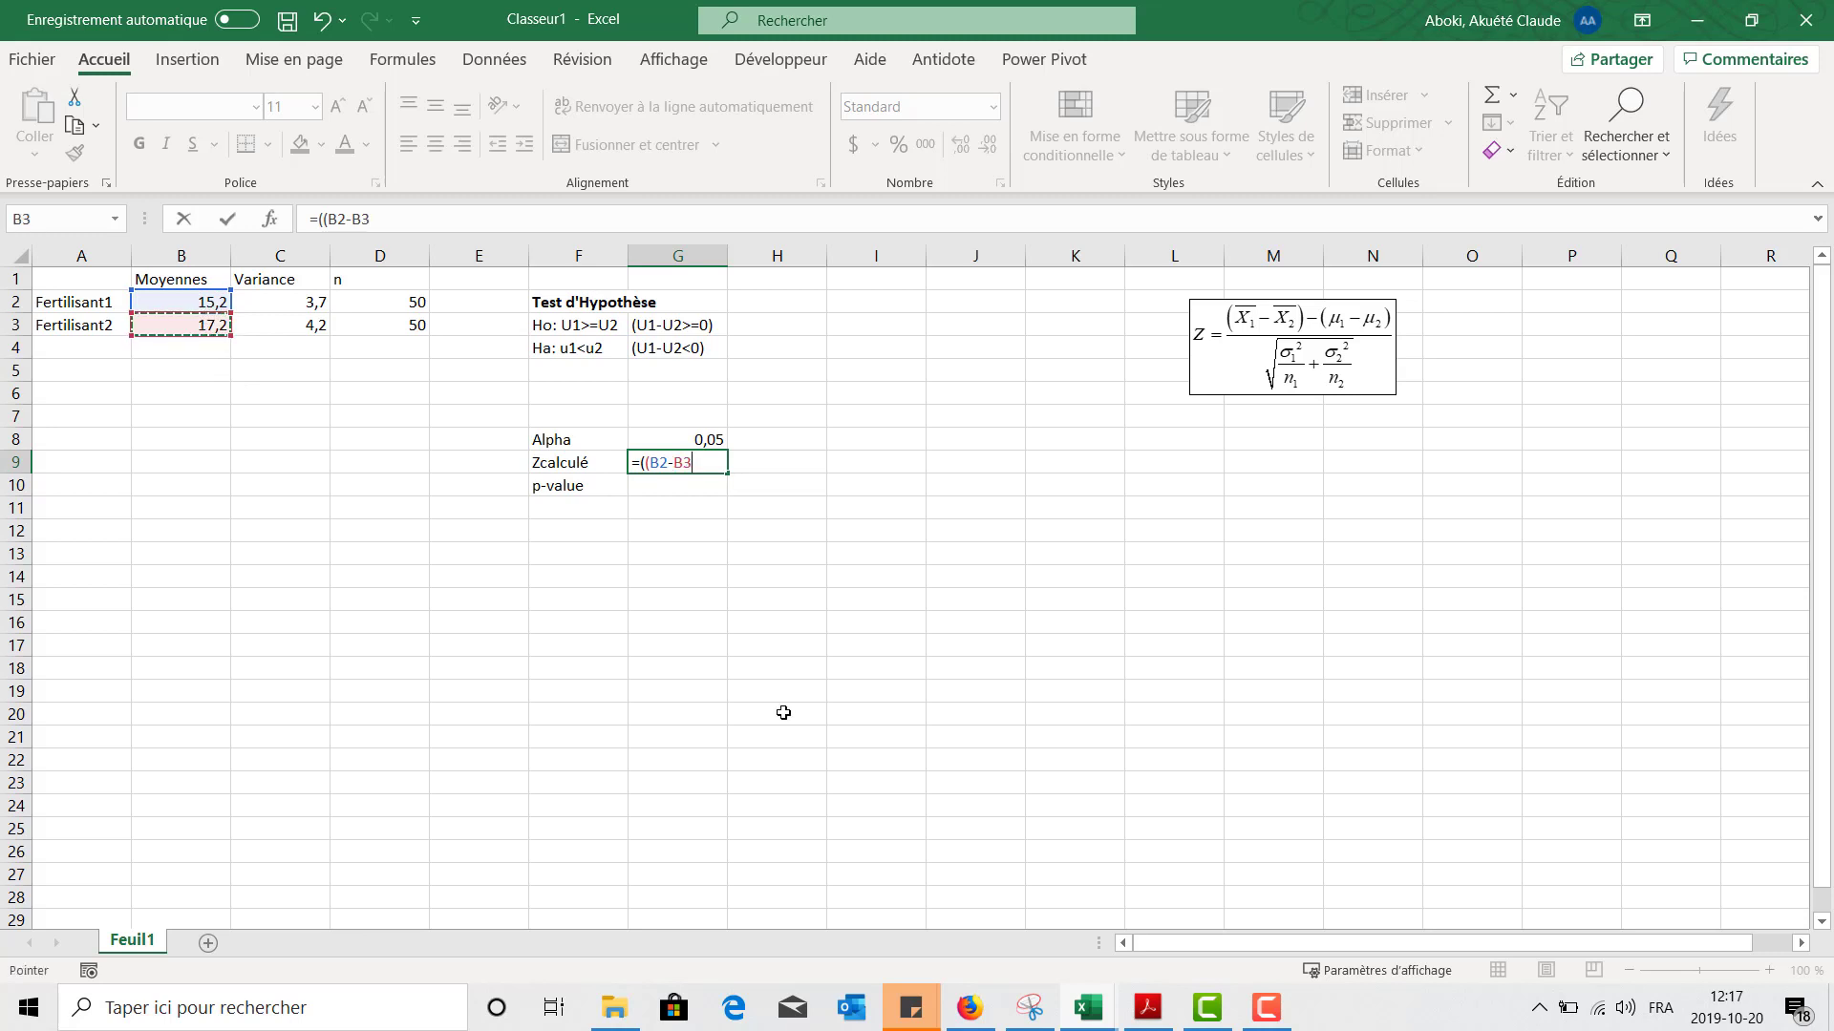
{"action": "type", "text": ")"}
{"action": "type", "text": "-0"}
Complete the G9 formula by dividing the numerator by RACINE(C2^2/D2+C3^2/3).
{"action": "type", "text": "/rac"}
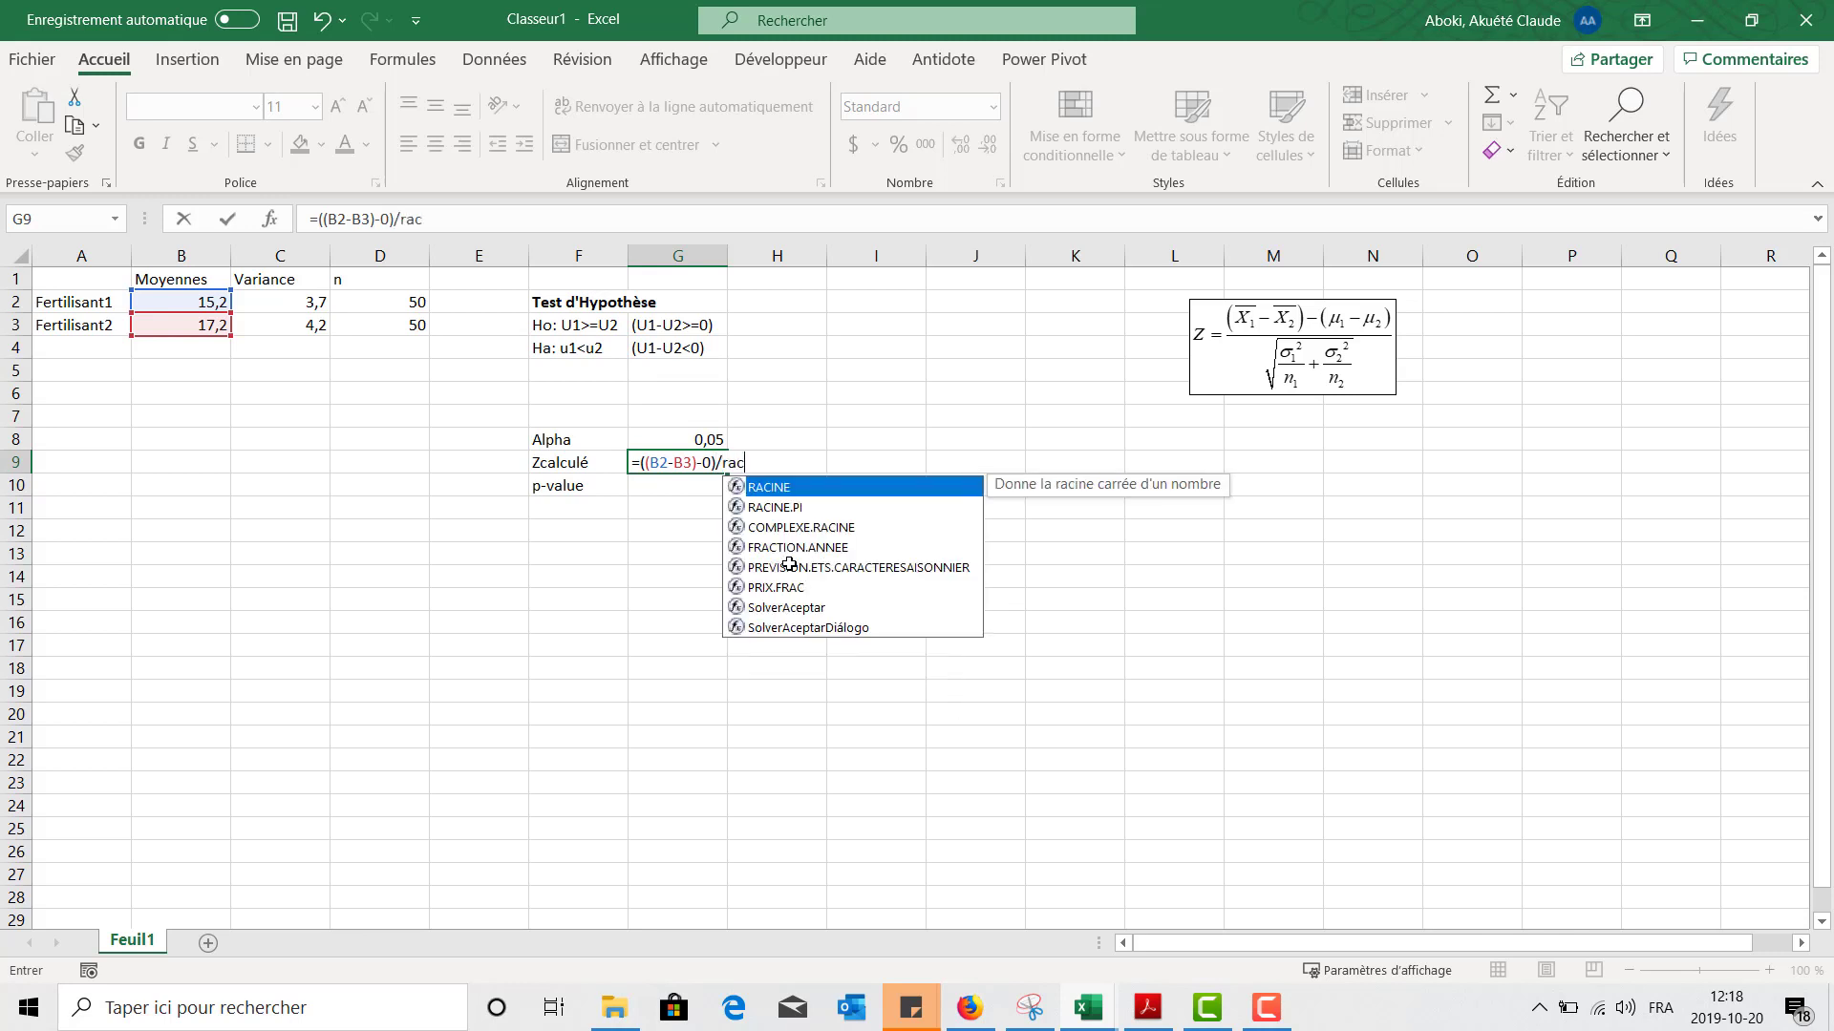
{"action": "type", "text": "i"}
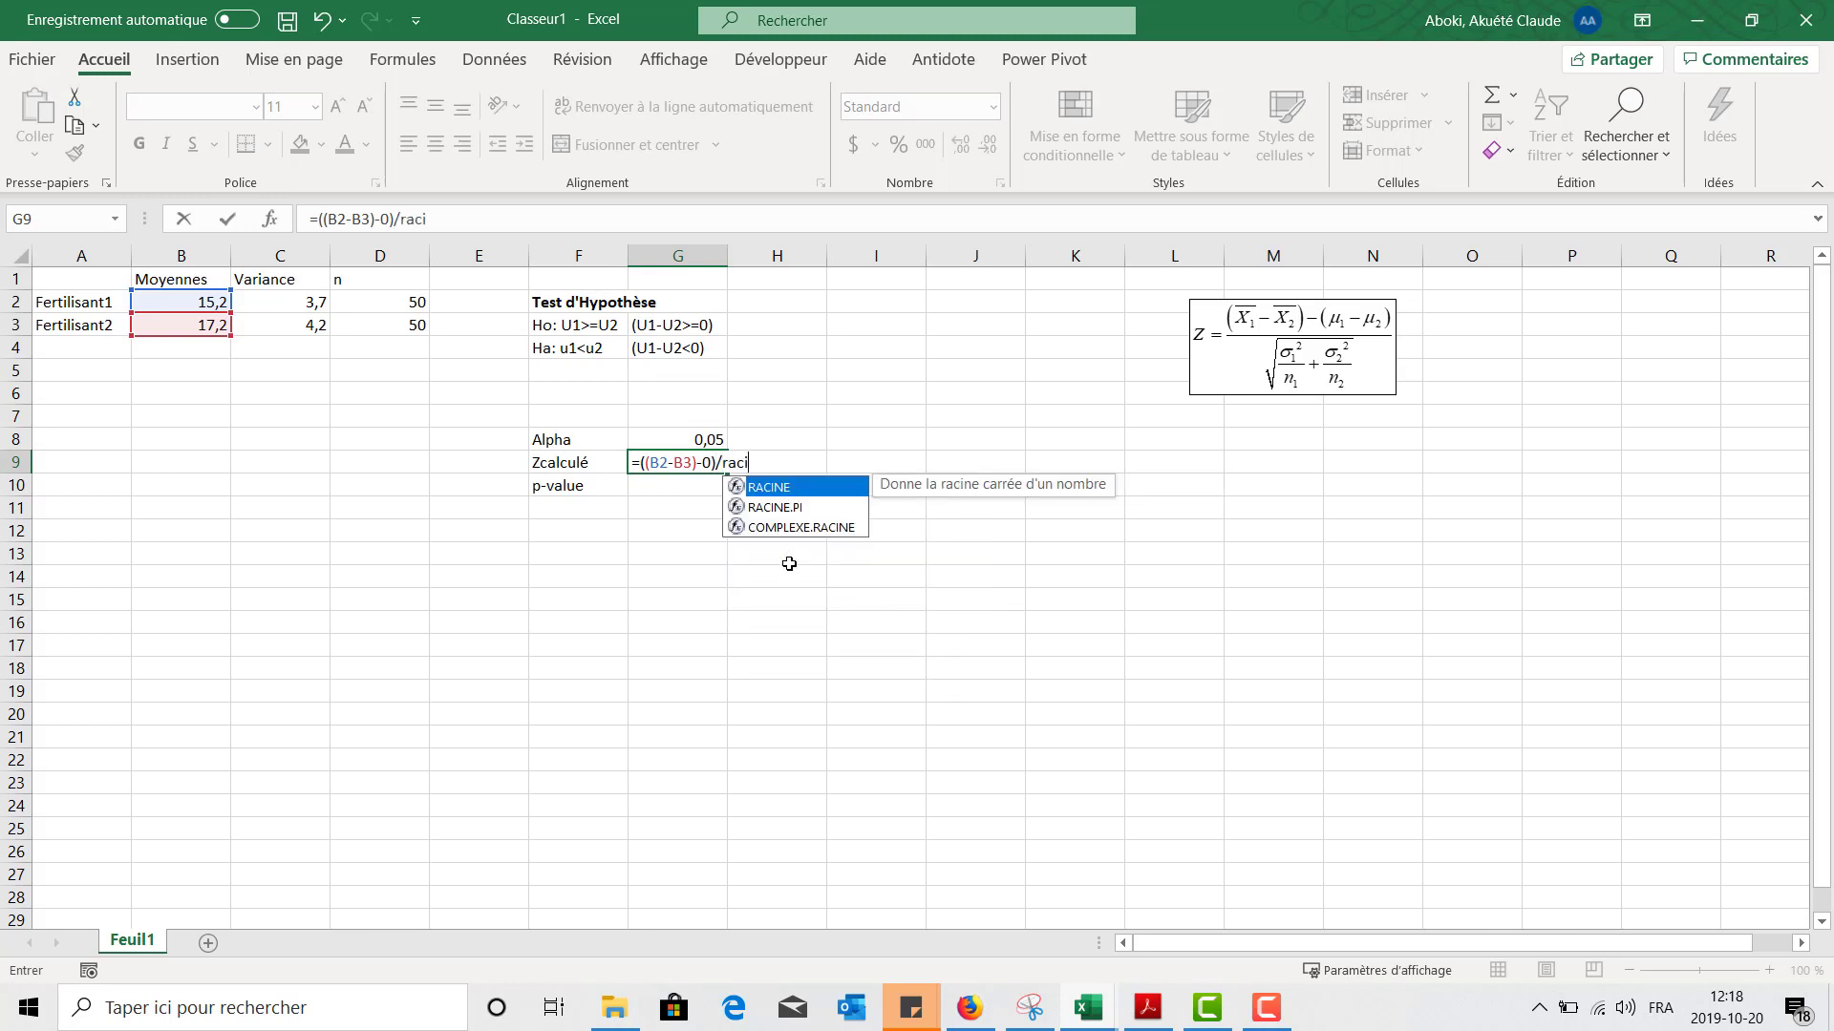
{"action": "double_click", "coordinate": [827, 489]}
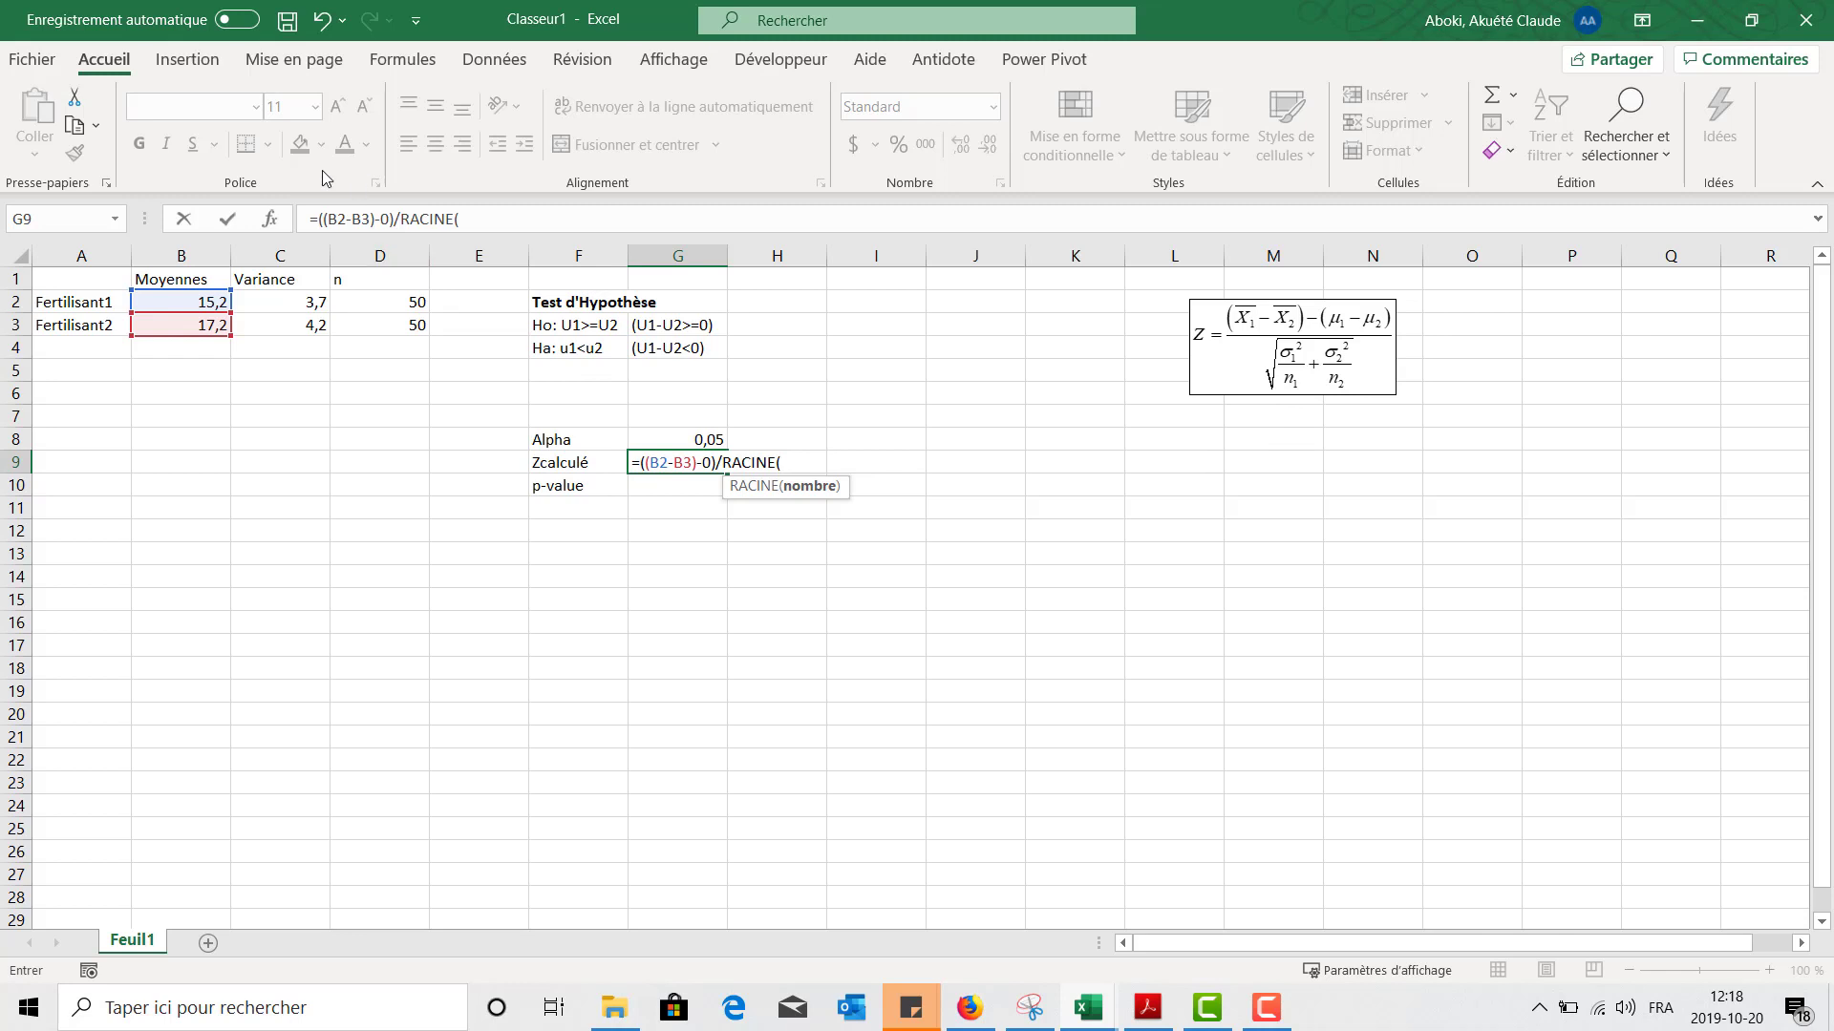
{"action": "left_click", "coordinate": [304, 301]}
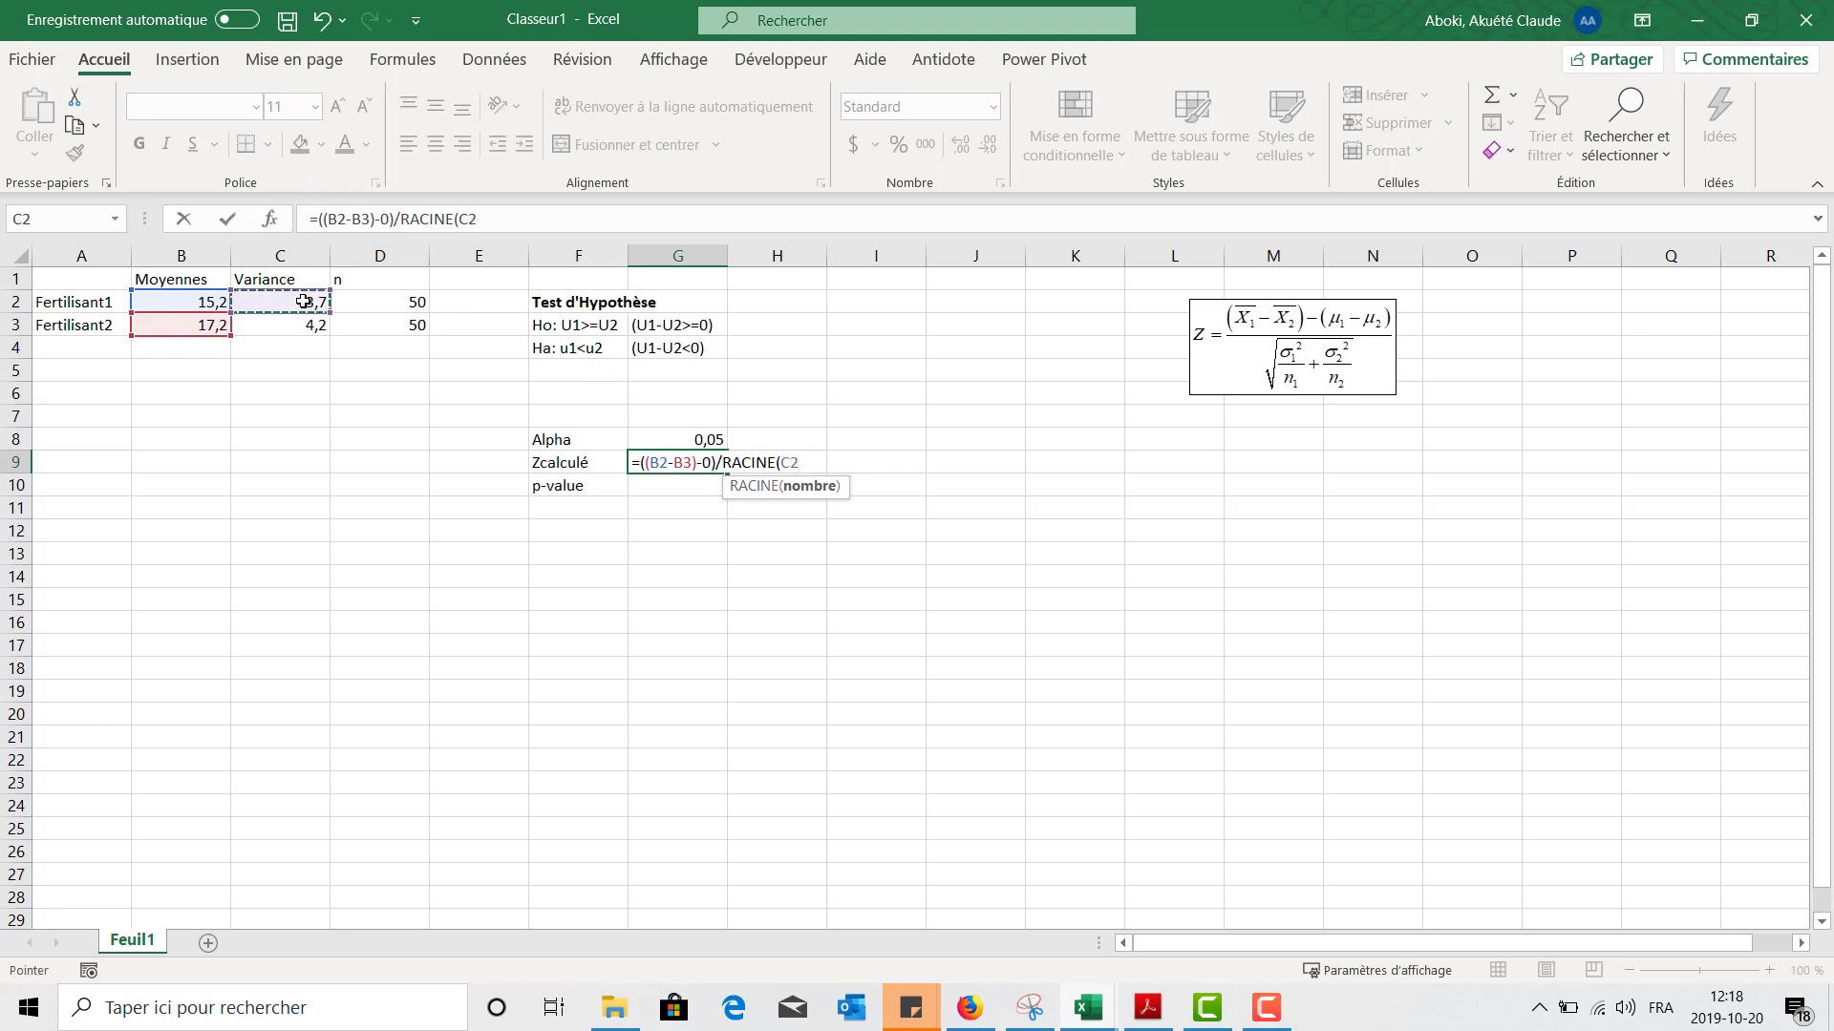
{"action": "type", "text": "^2/"}
{"action": "left_click", "coordinate": [378, 311]}
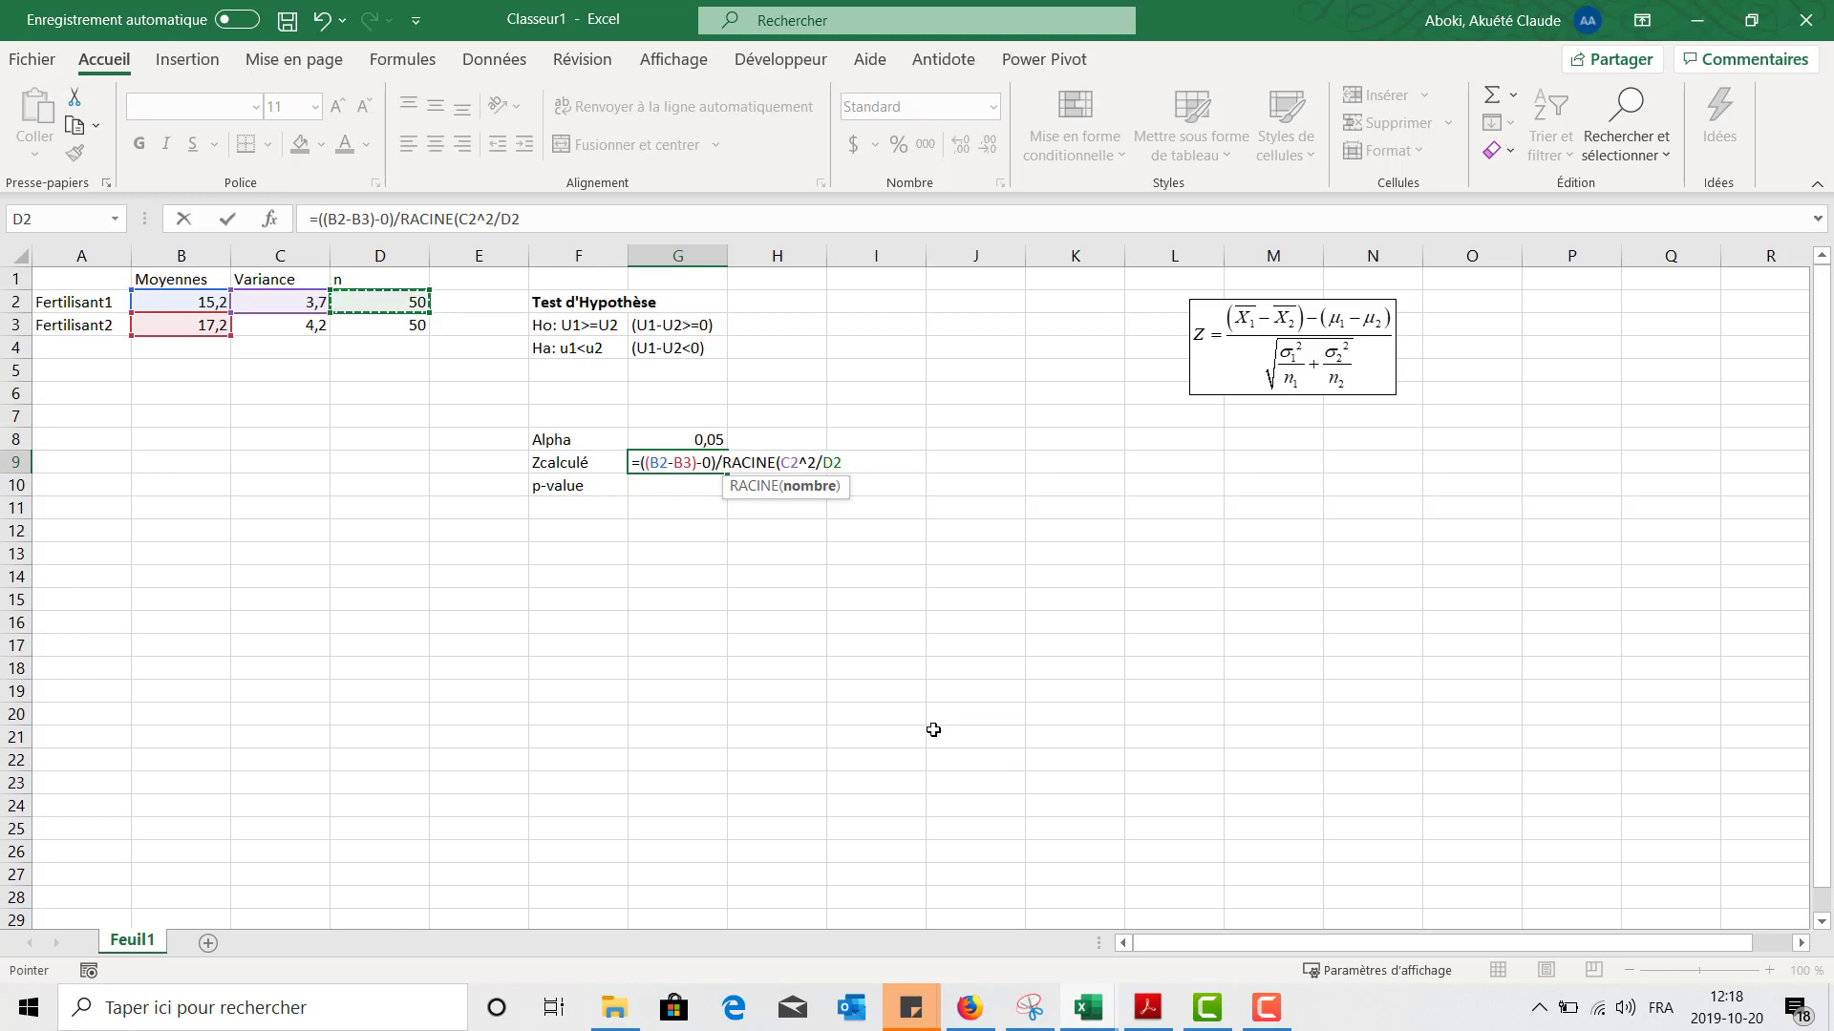
{"action": "type", "text": "+"}
{"action": "left_click", "coordinate": [277, 330]}
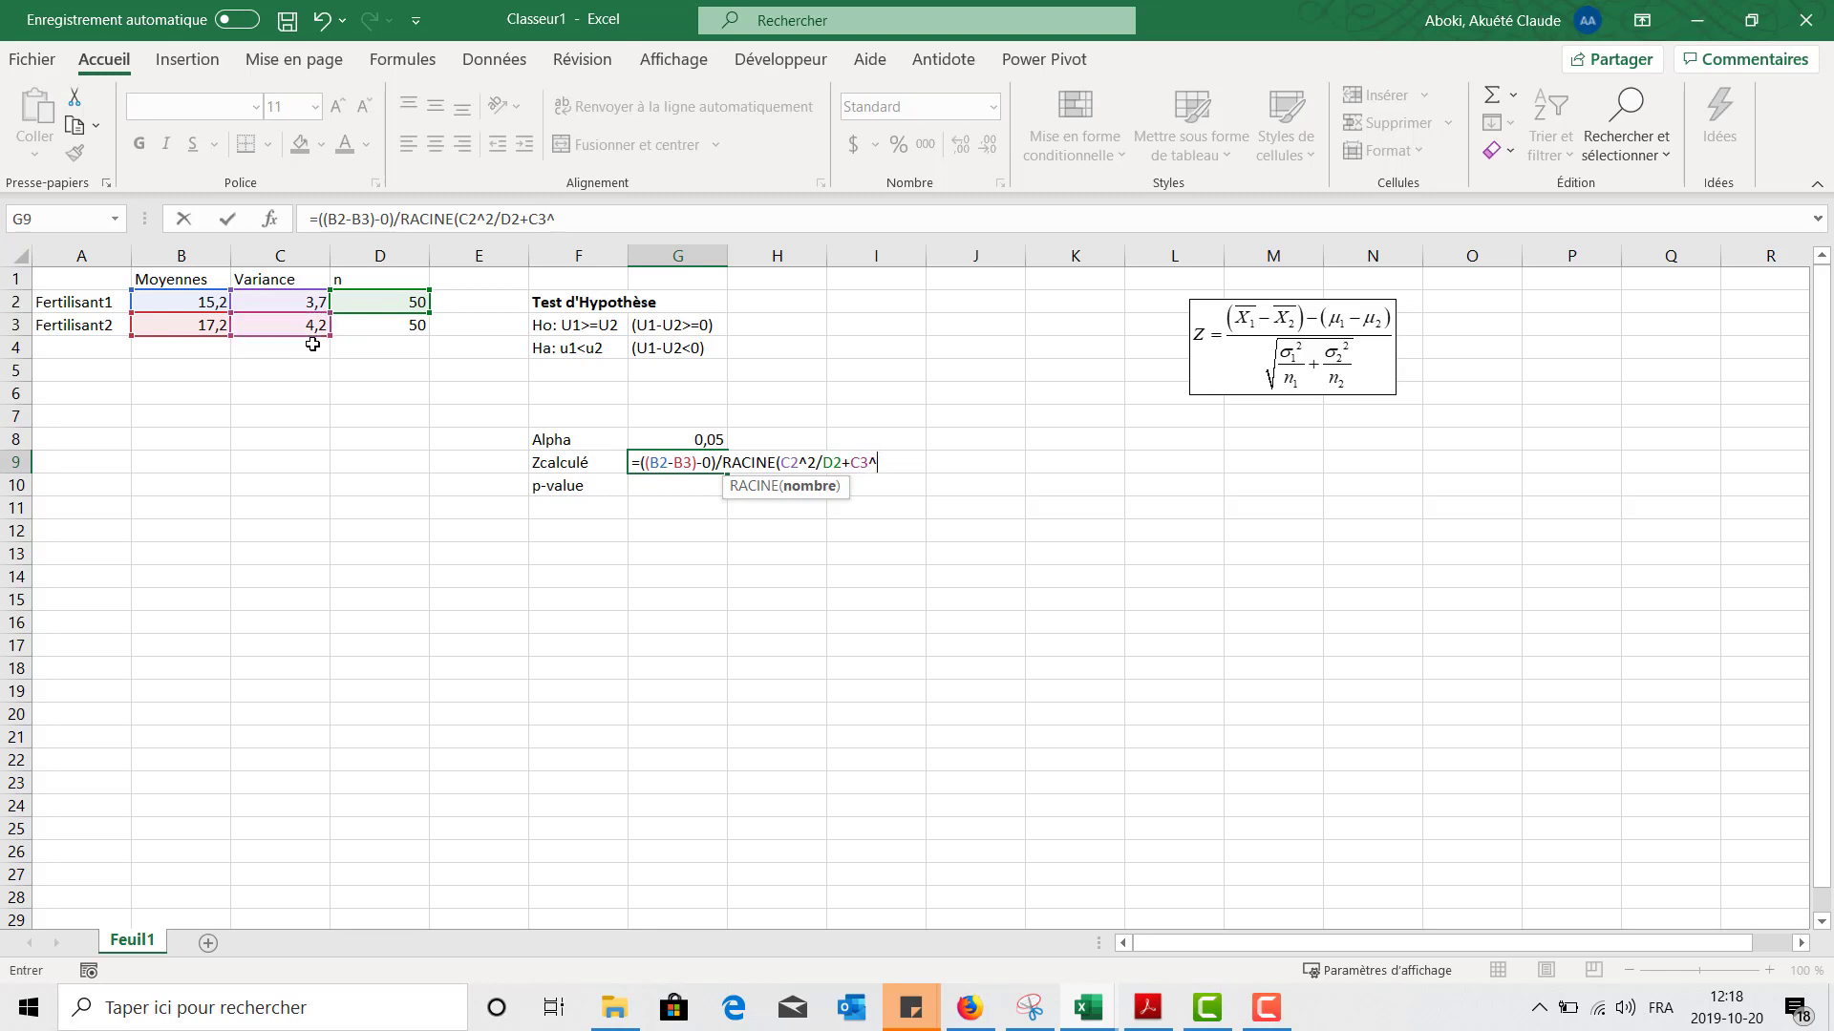
{"action": "type", "text": "^2/3)"}
{"action": "key", "text": "Return"}
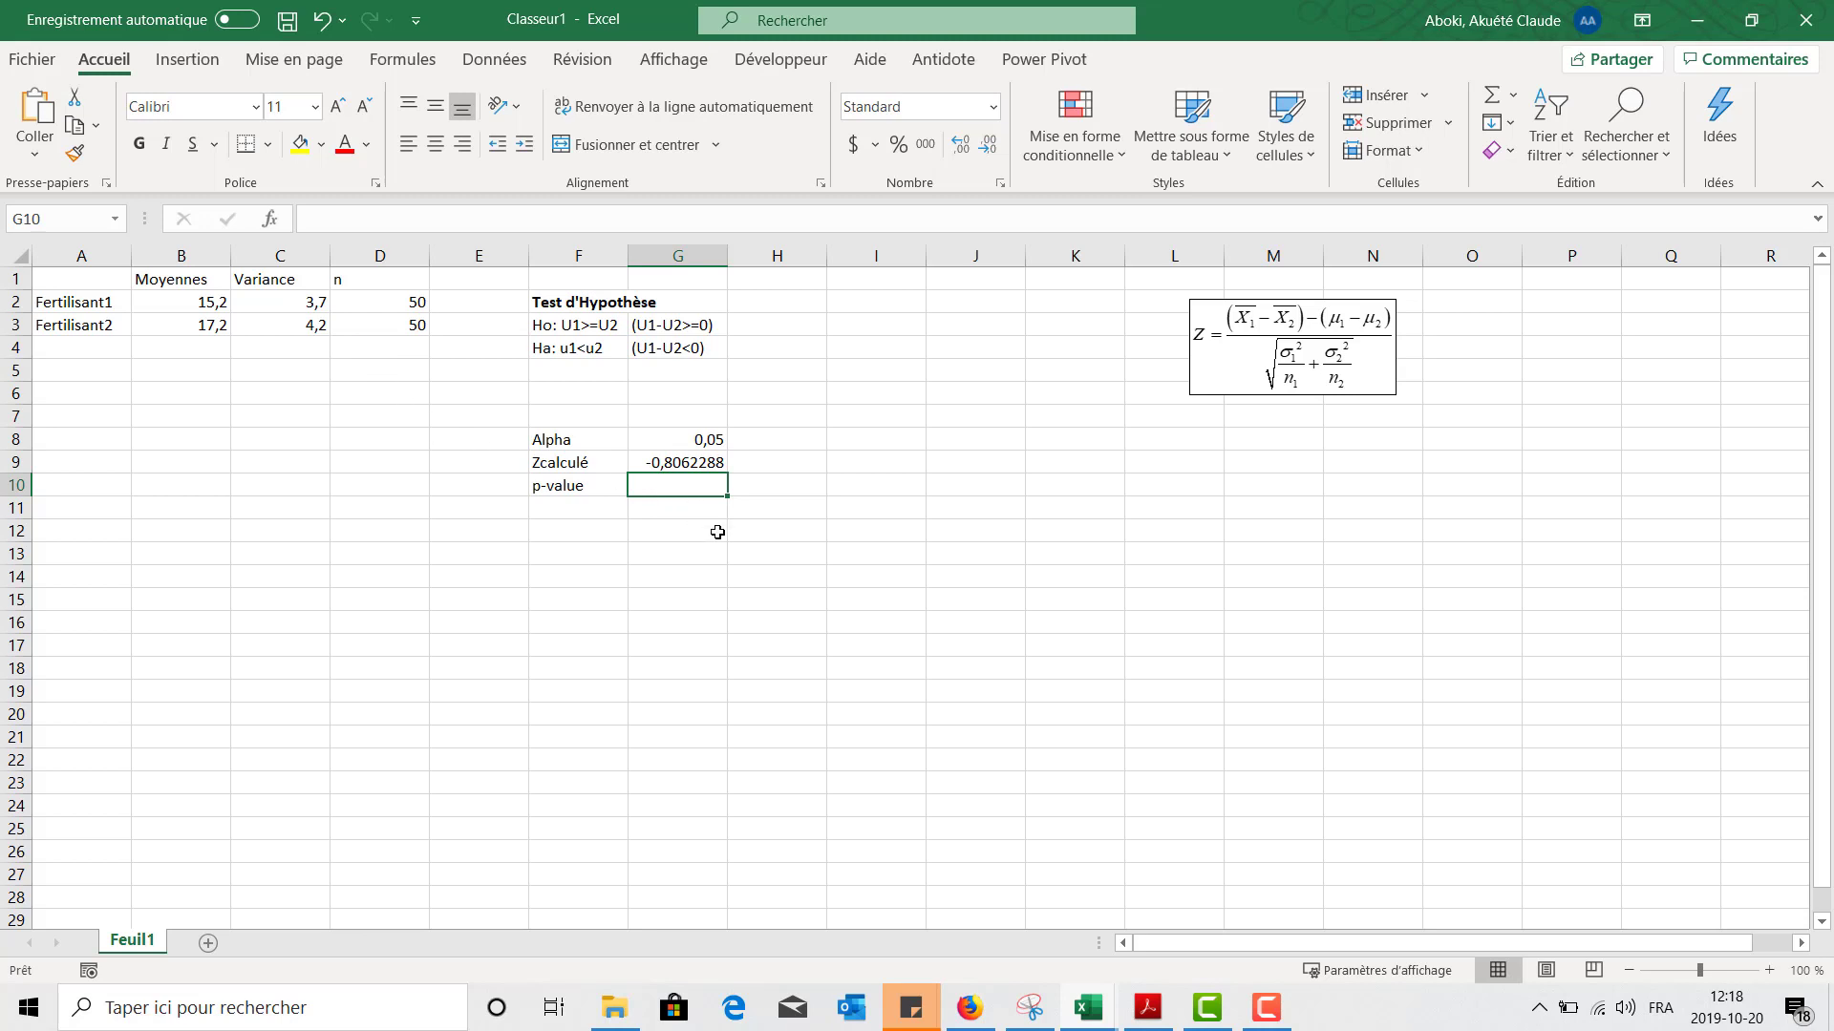
Correct the last divisor in the G9 formula to D3, so the denominator is RACINE(C2^2/D2+C3^2/D3).
{"action": "double_click", "coordinate": [693, 463]}
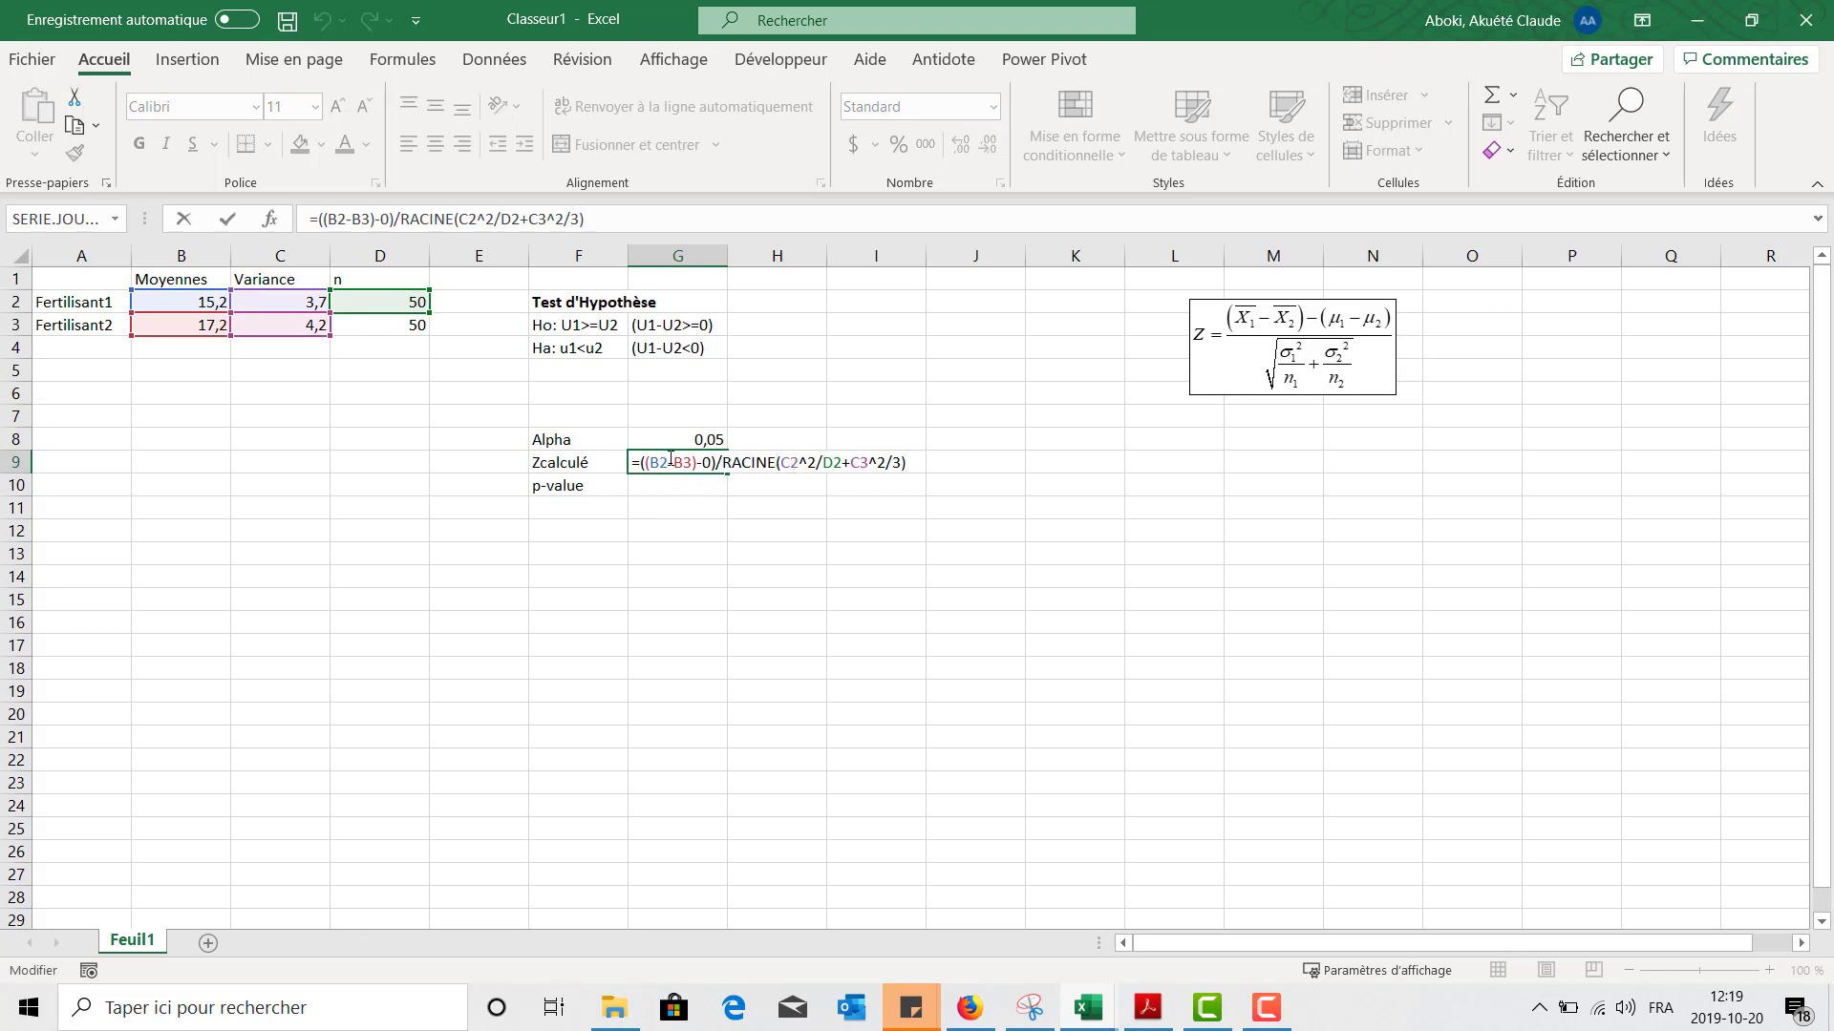
{"action": "left_click", "coordinate": [800, 465]}
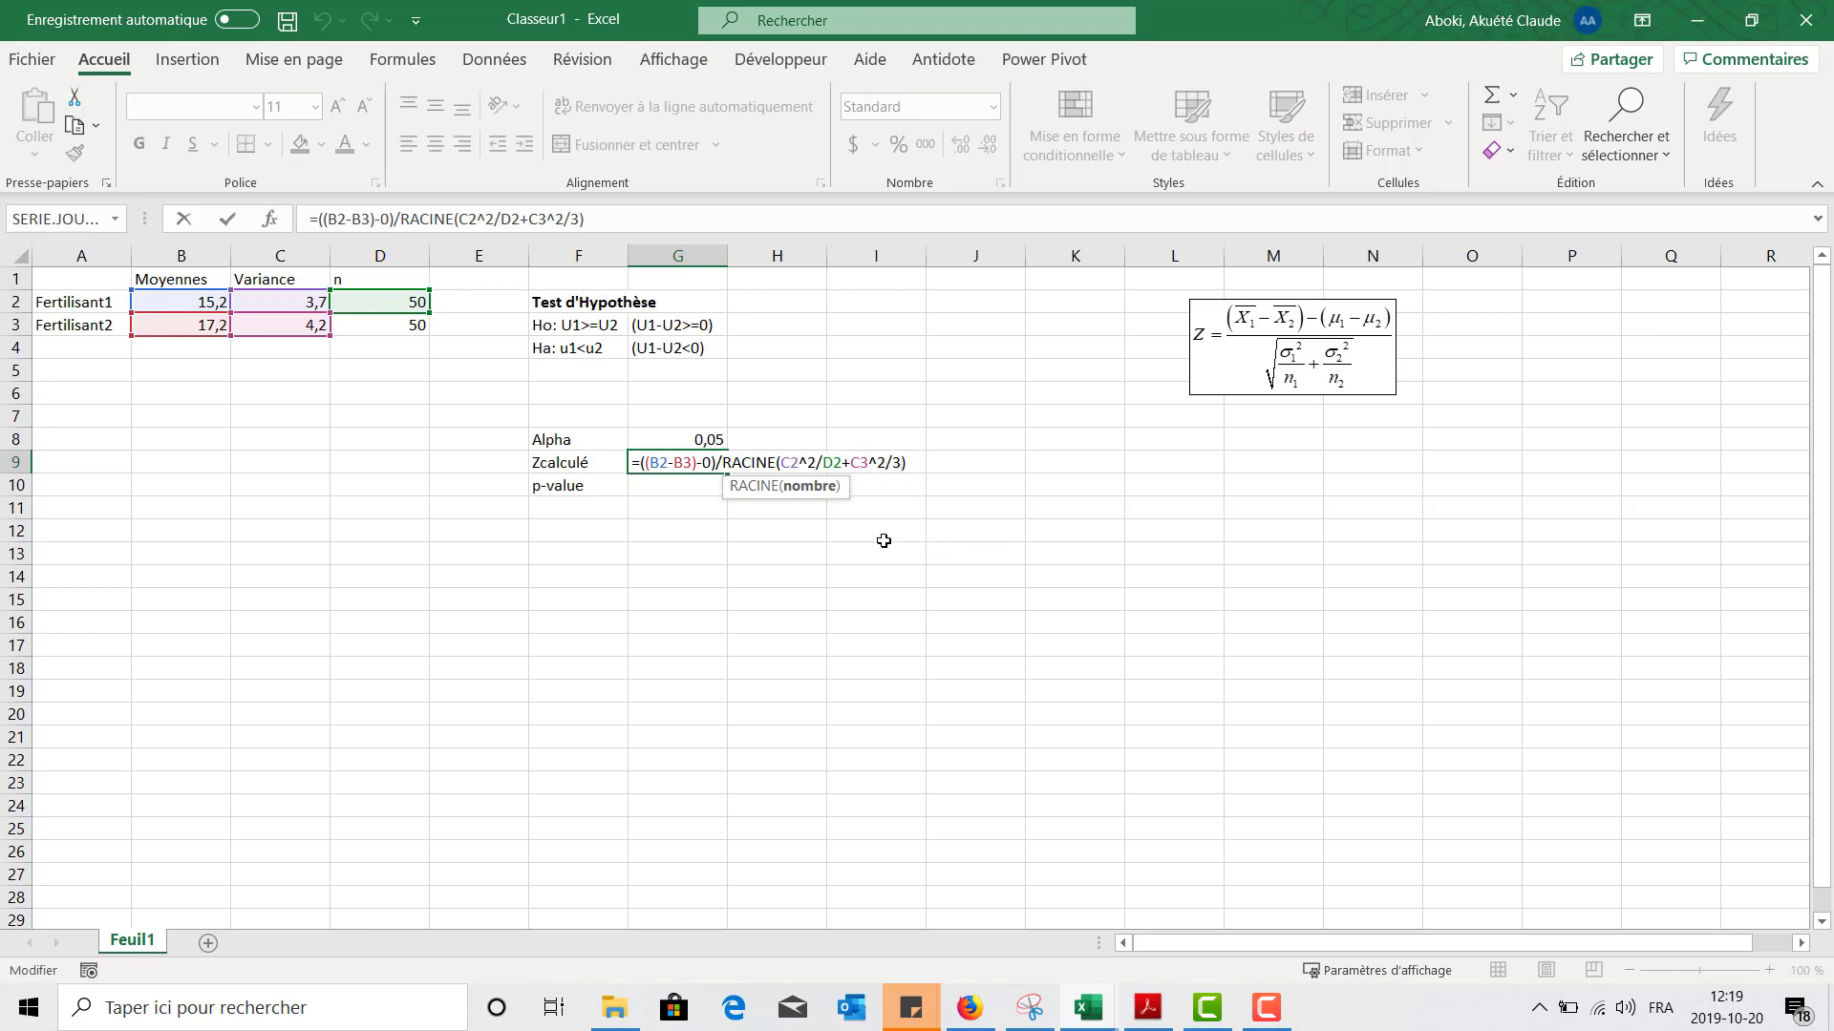
{"action": "key", "text": "BackSpace"}
{"action": "left_click", "coordinate": [391, 344]}
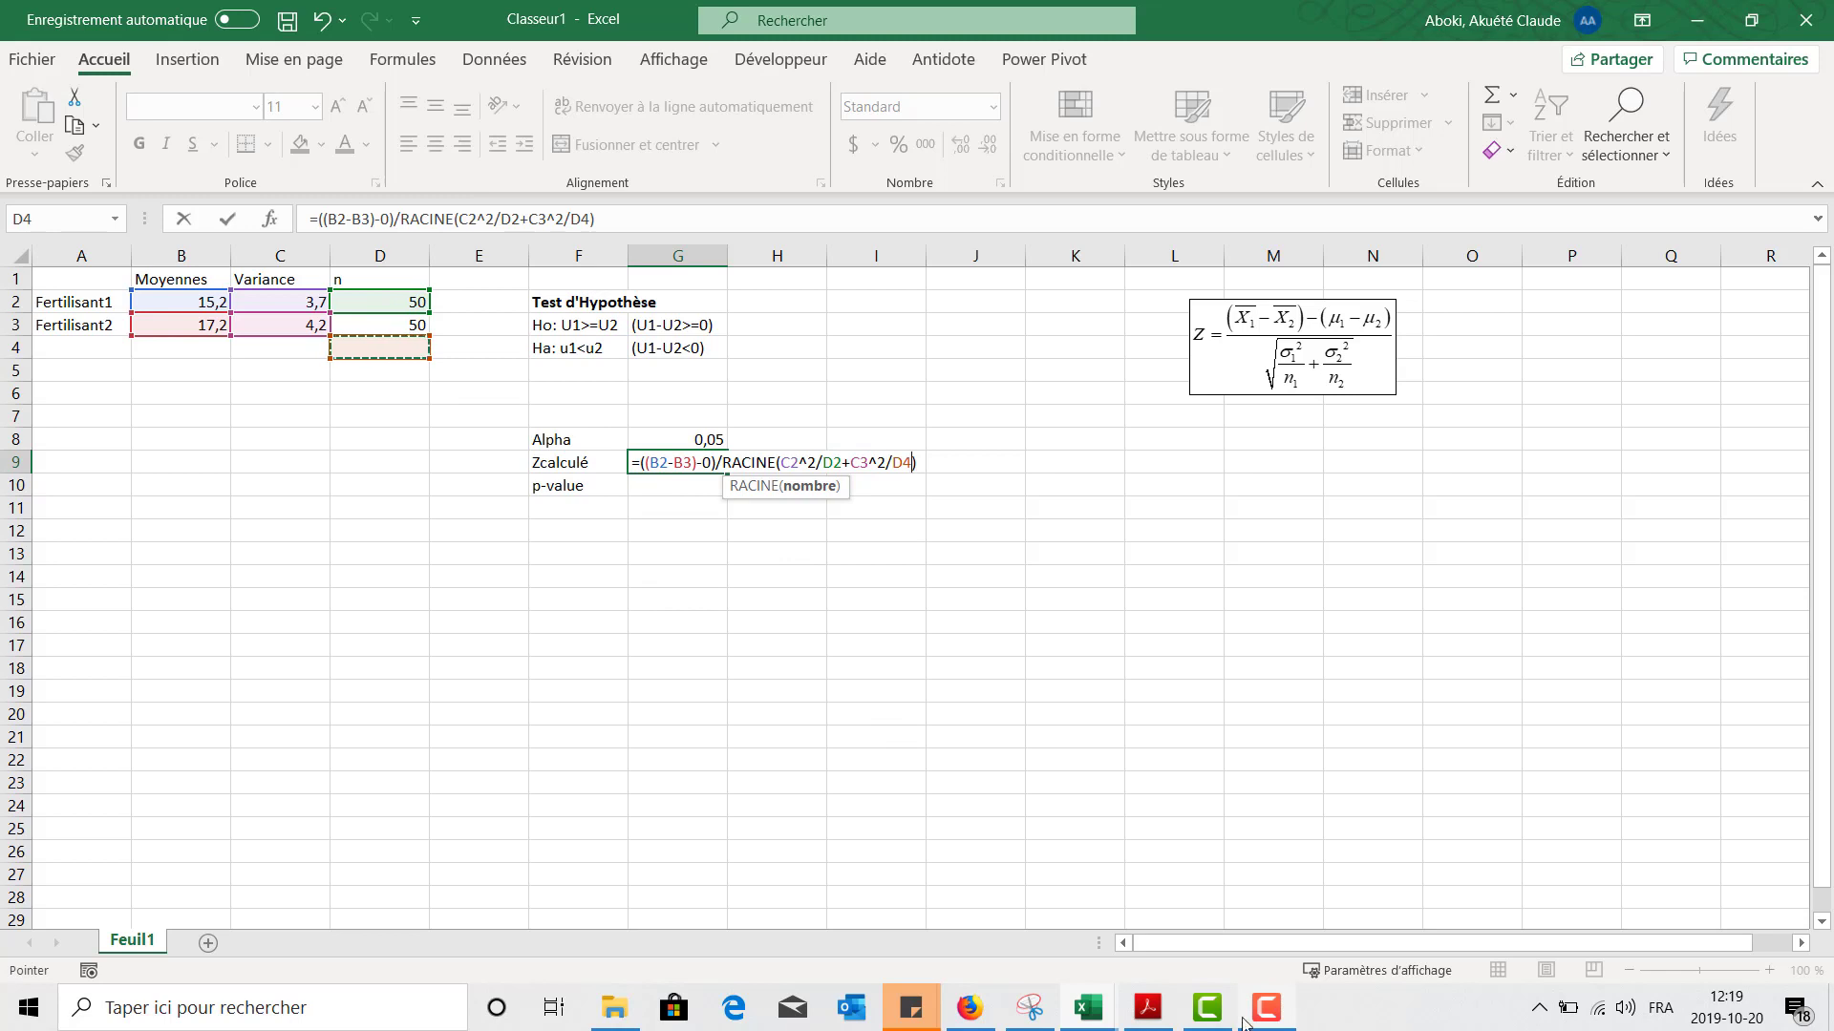
{"action": "mouse_move", "coordinate": [1236, 1011]}
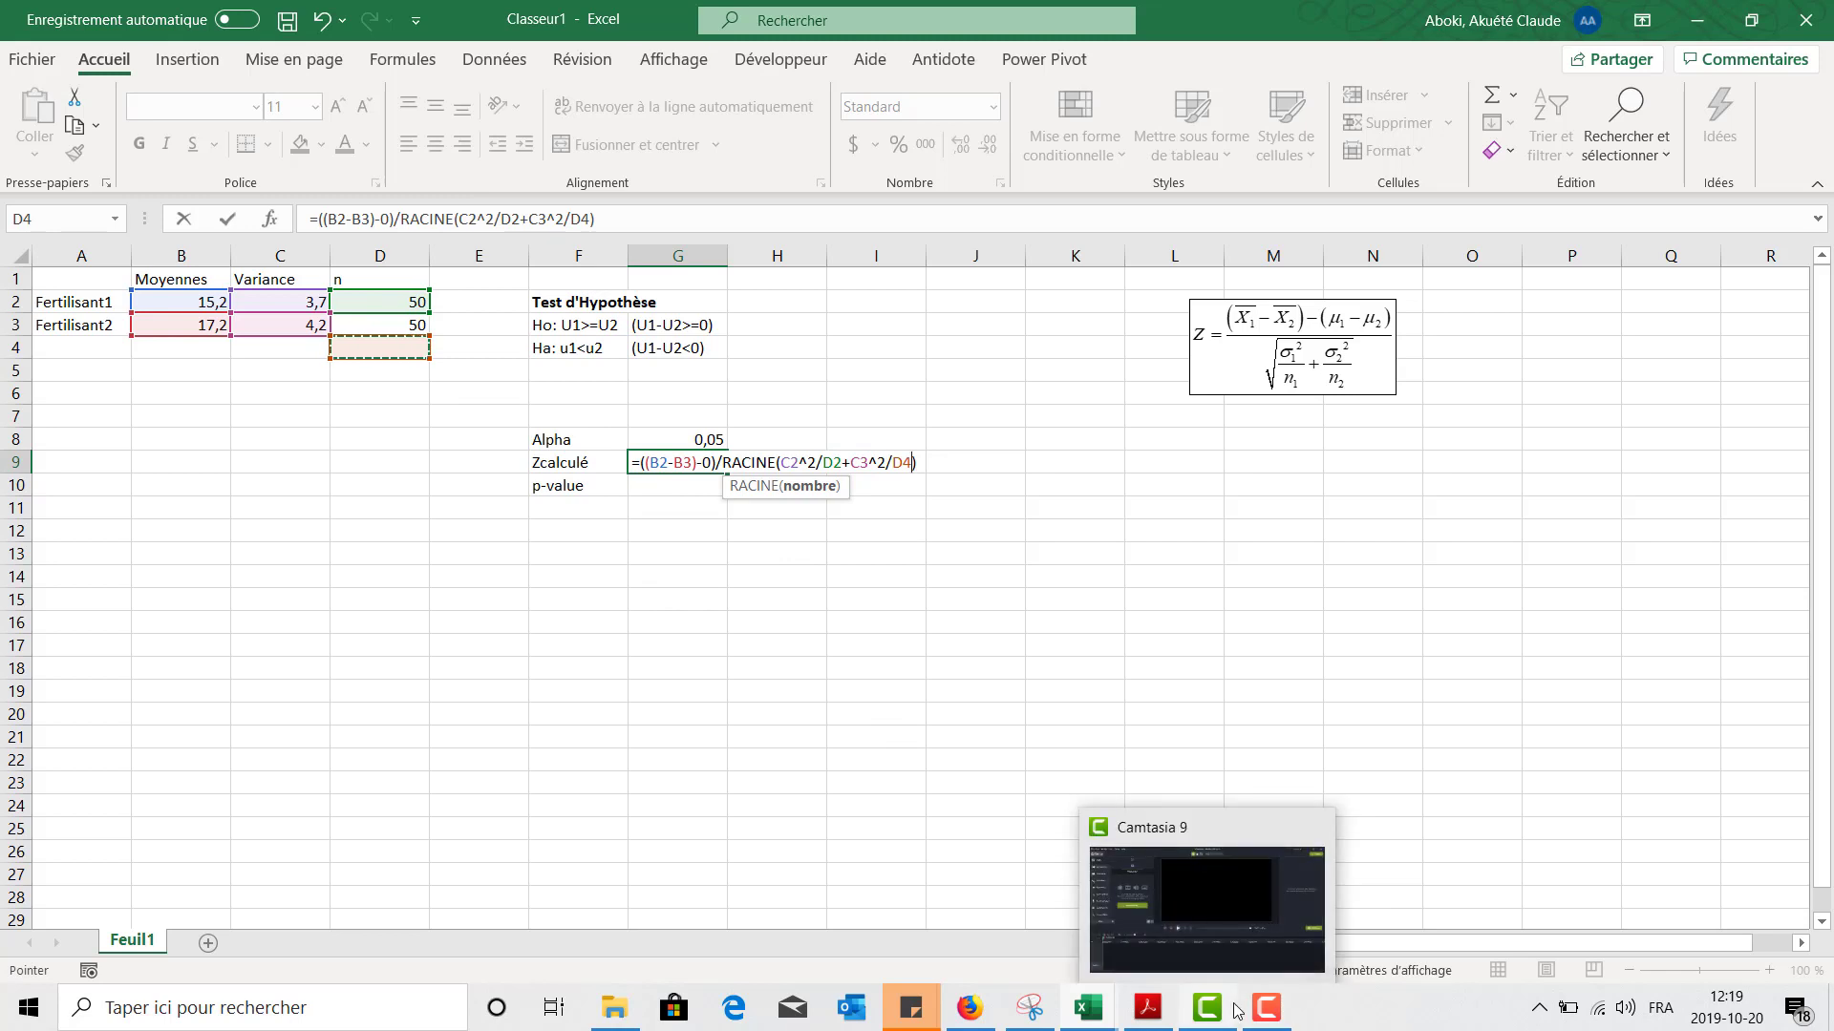
{"action": "key", "text": "Up"}
{"action": "key", "text": "Return"}
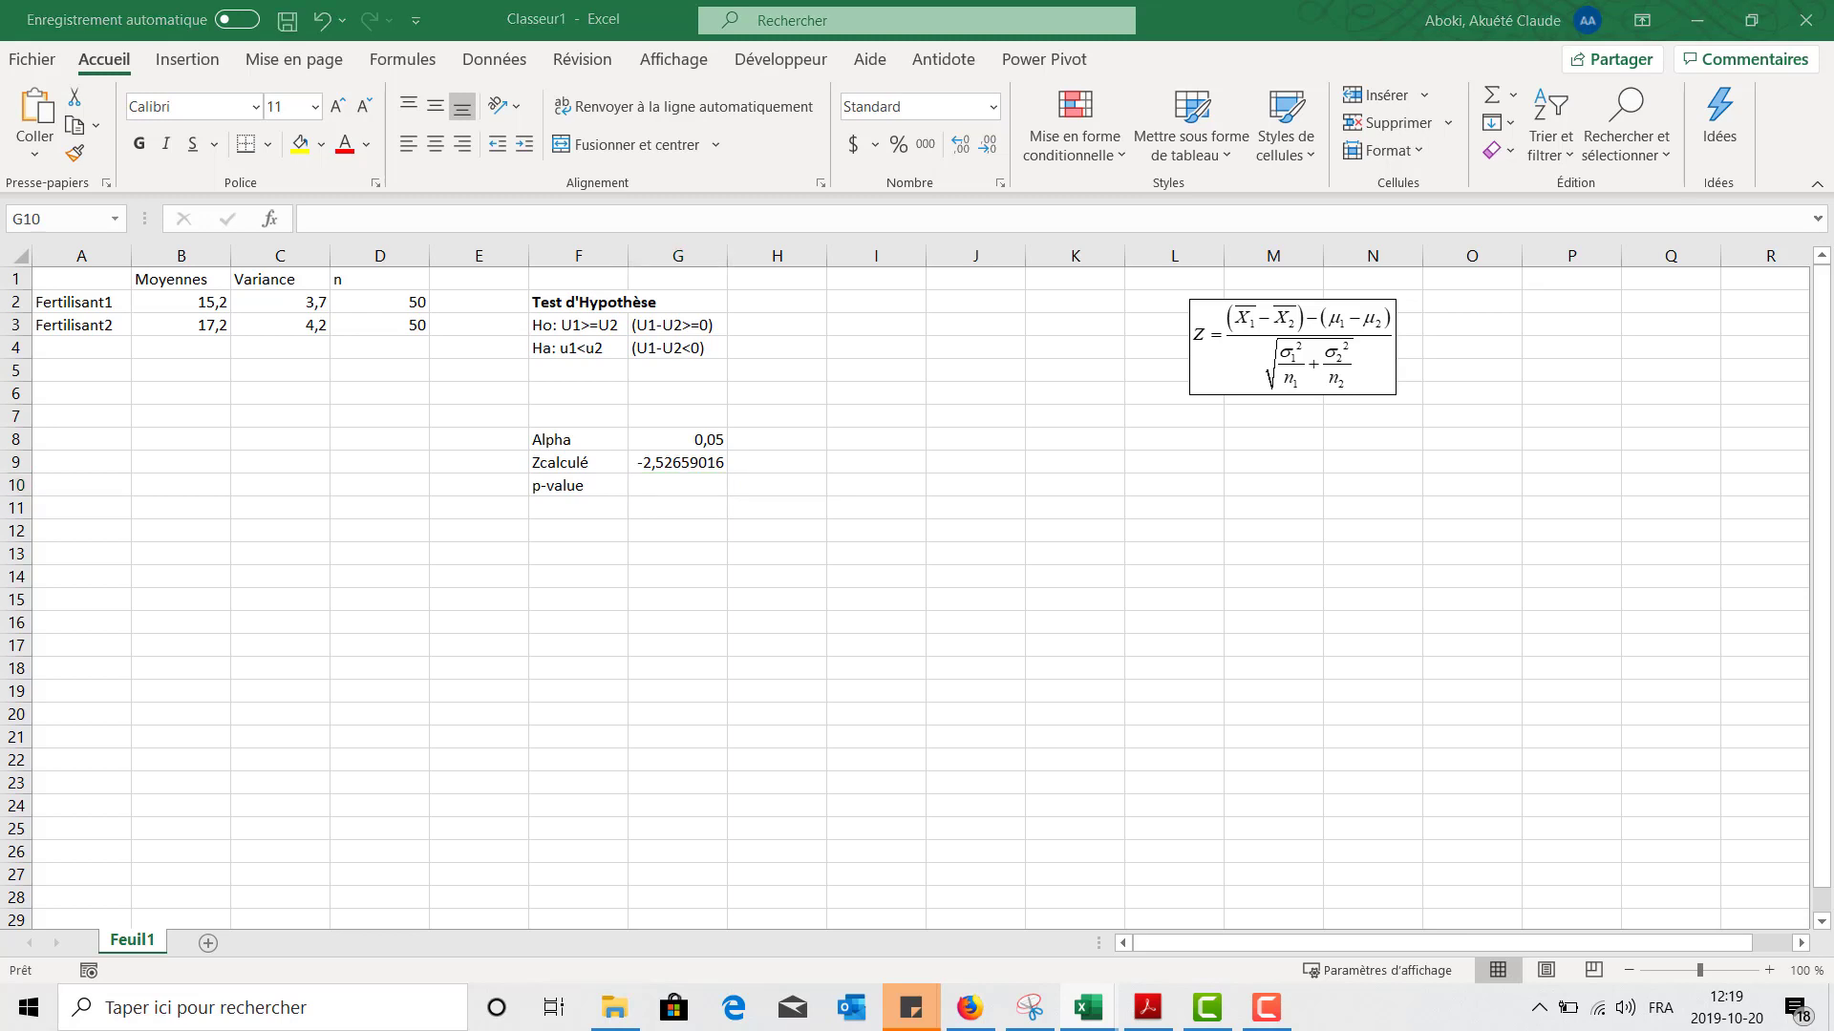
Start the p-value formula in G10 with the LOI.NORMALE.STANDARD.N function.
{"action": "left_click", "coordinate": [678, 486]}
{"action": "type", "text": "=lo"}
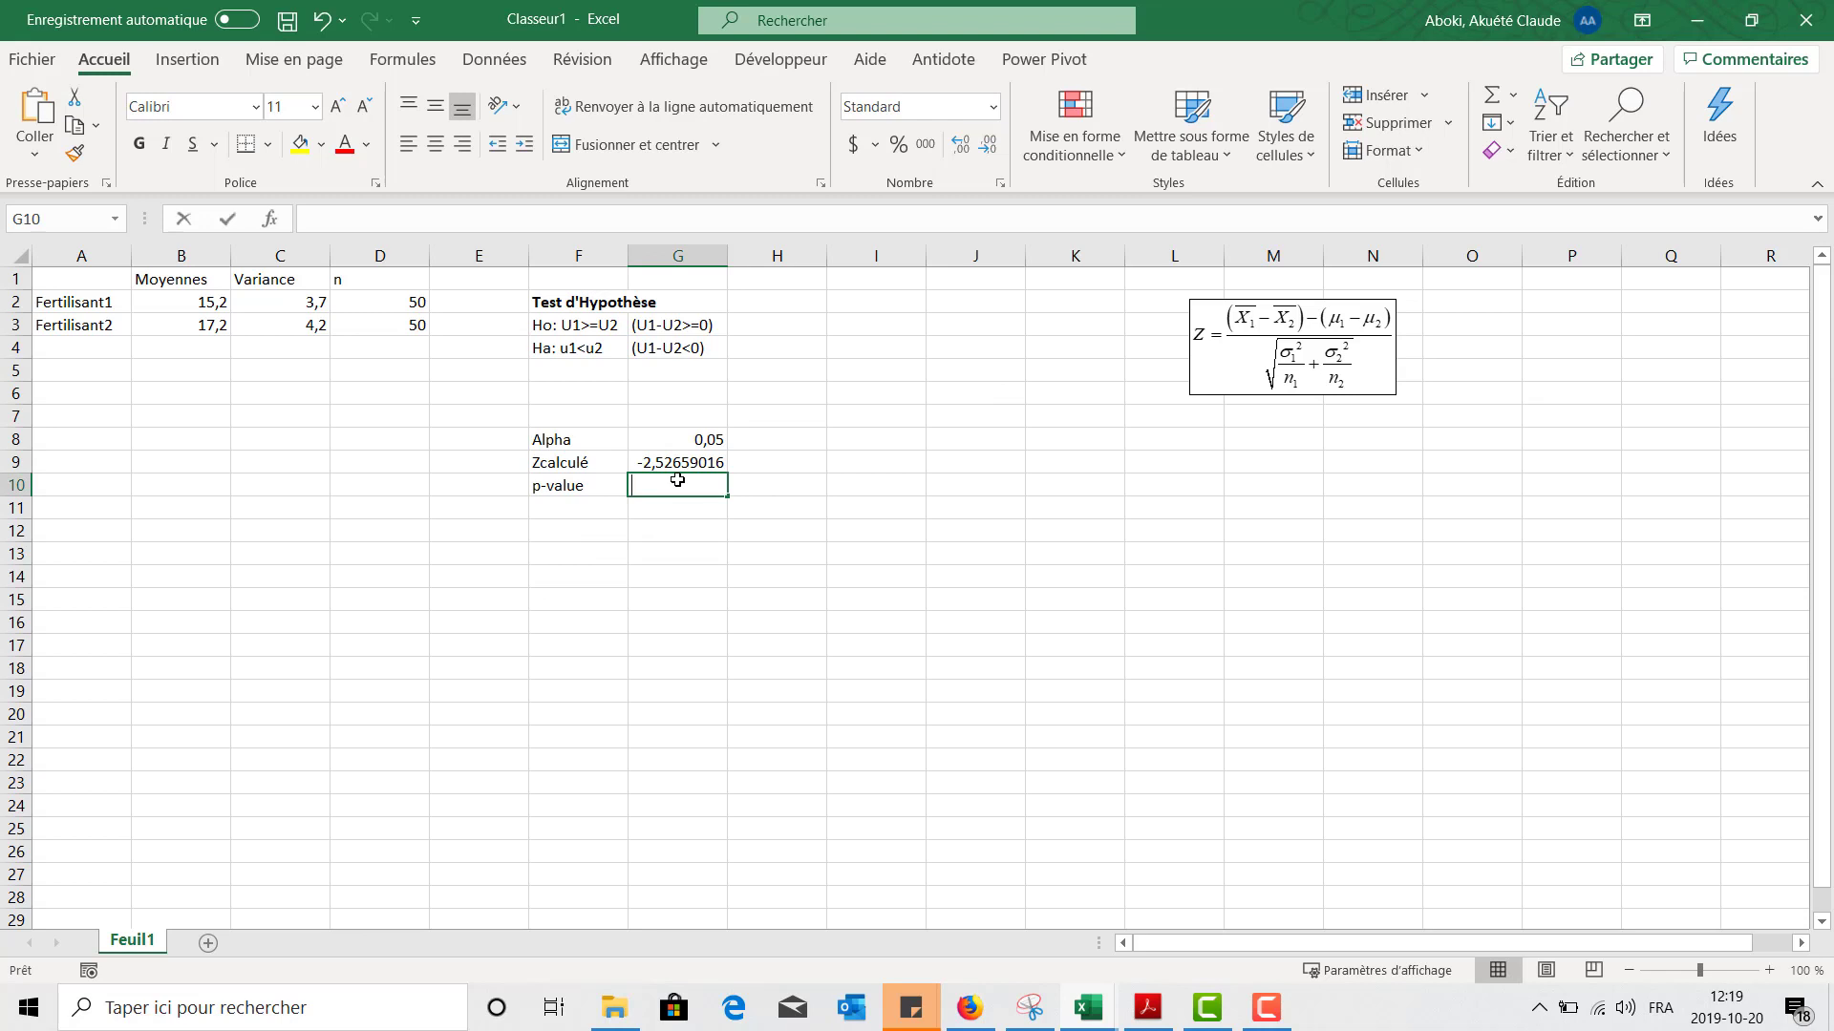
{"action": "type", "text": "i."}
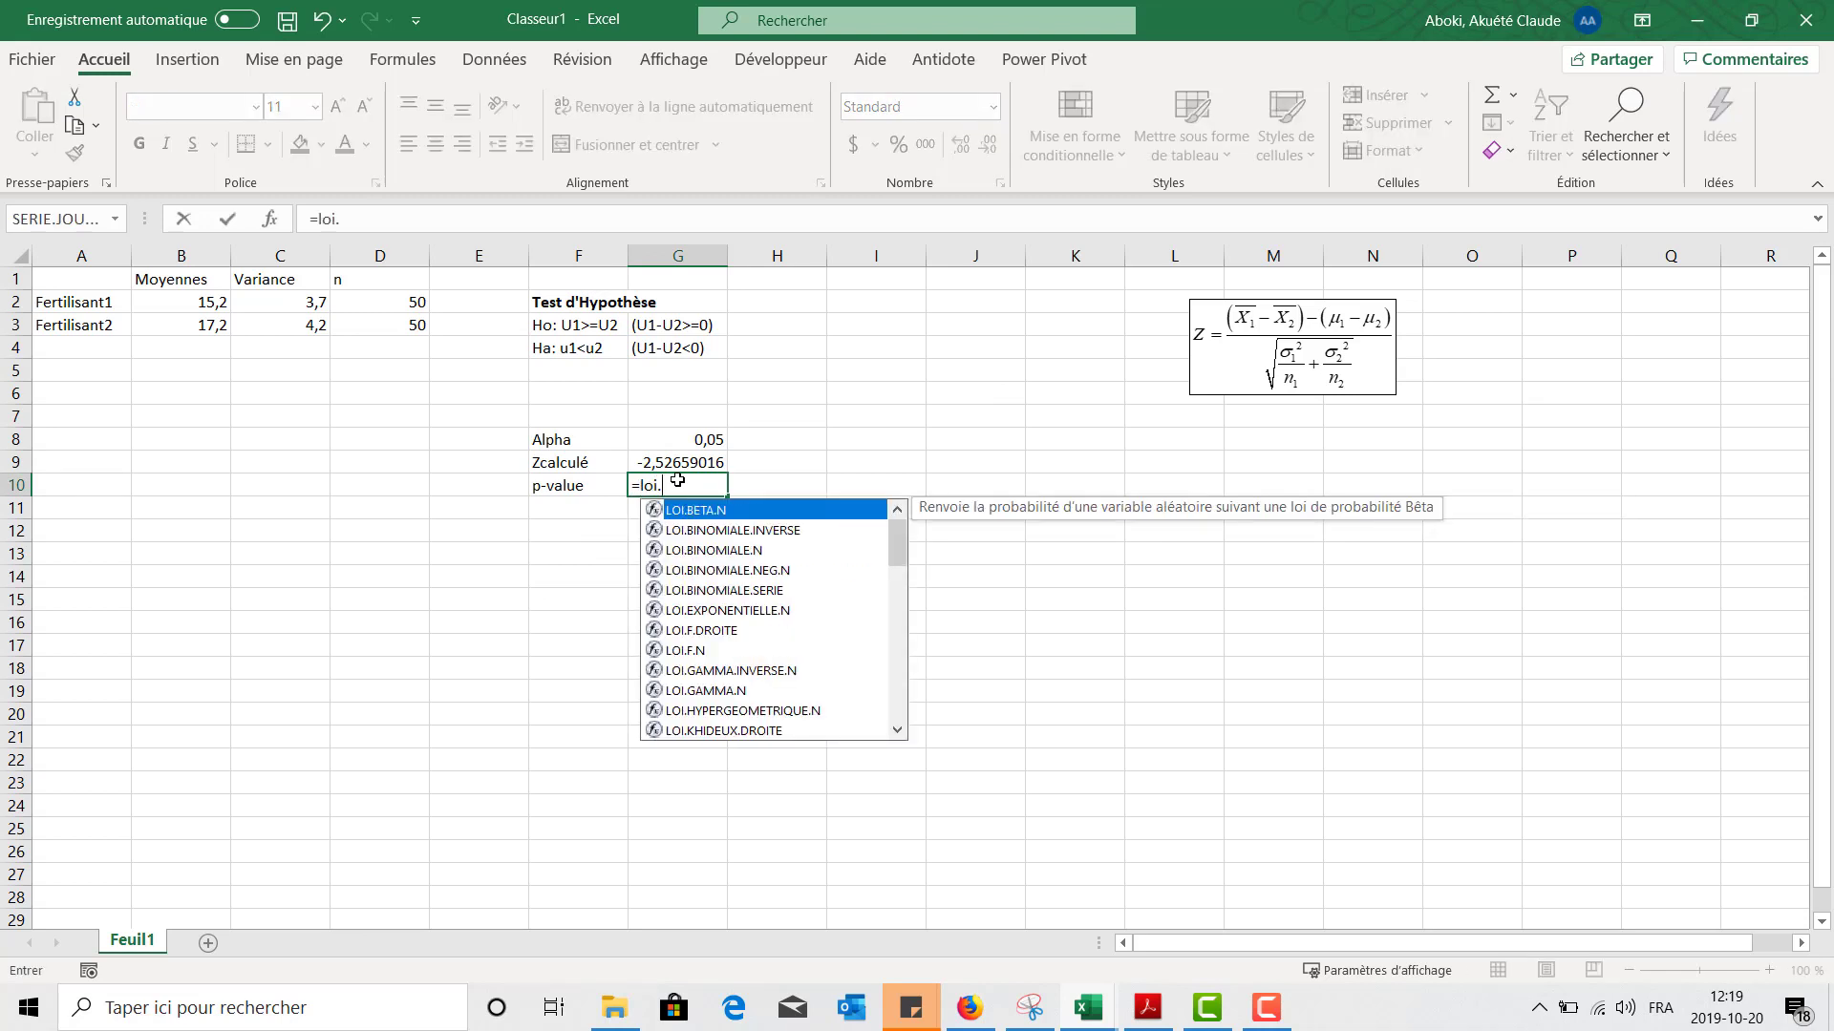
{"action": "type", "text": ",o"}
{"action": "key", "text": "BackSpace"}
{"action": "key", "text": "BackSpace"}
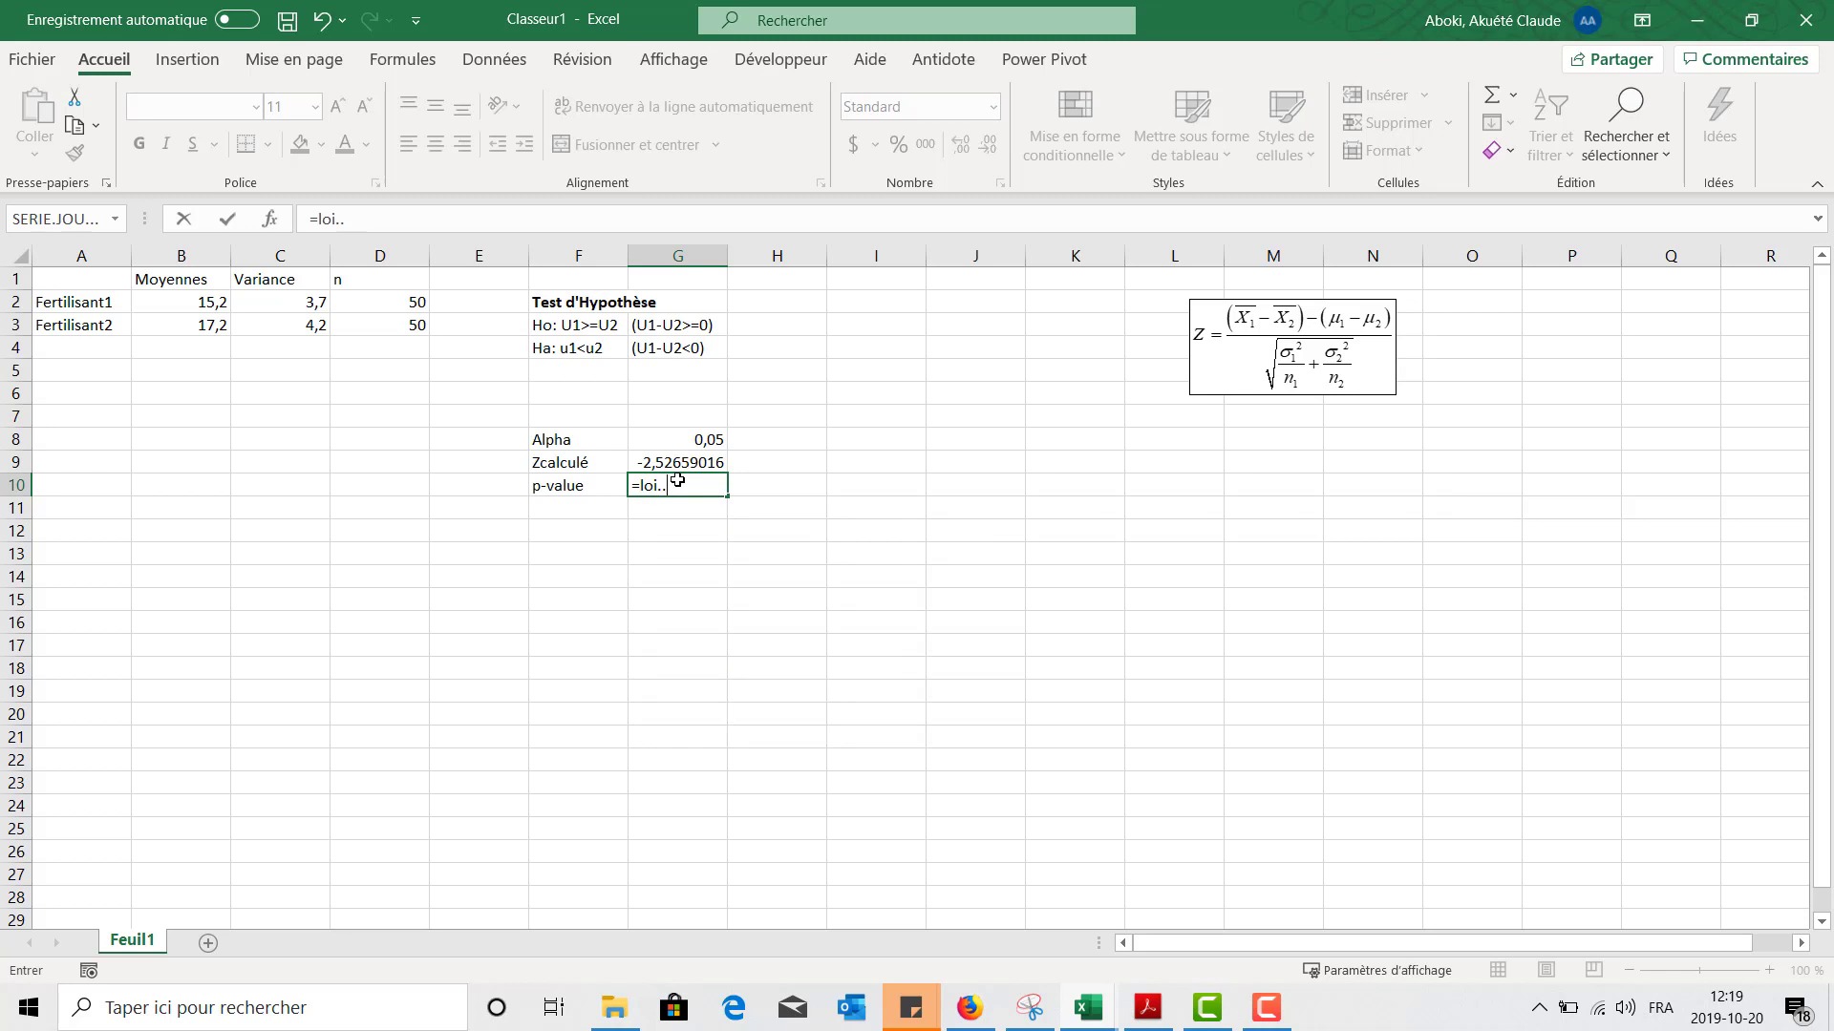
{"action": "key", "text": "BackSpace"}
{"action": "key", "text": "BackSpace"}
{"action": "type", "text": "norm"}
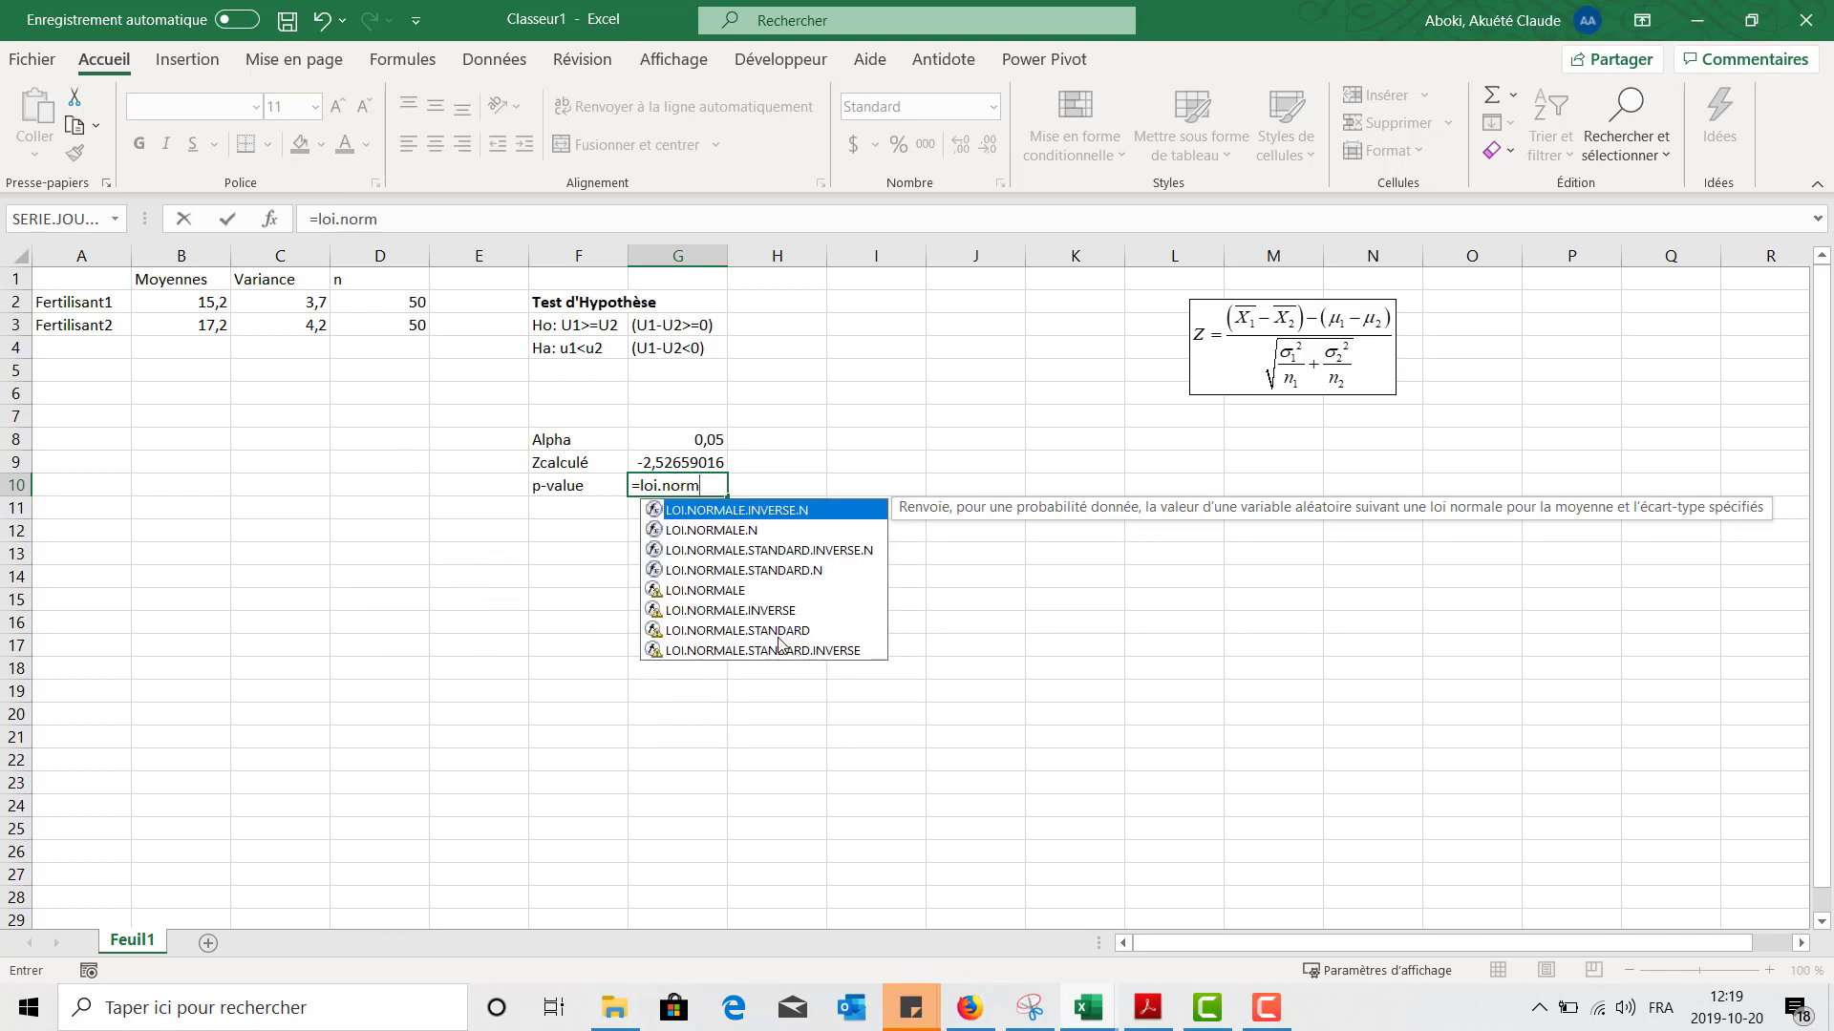
{"action": "left_click", "coordinate": [761, 571]}
{"action": "key", "text": "Tab"}
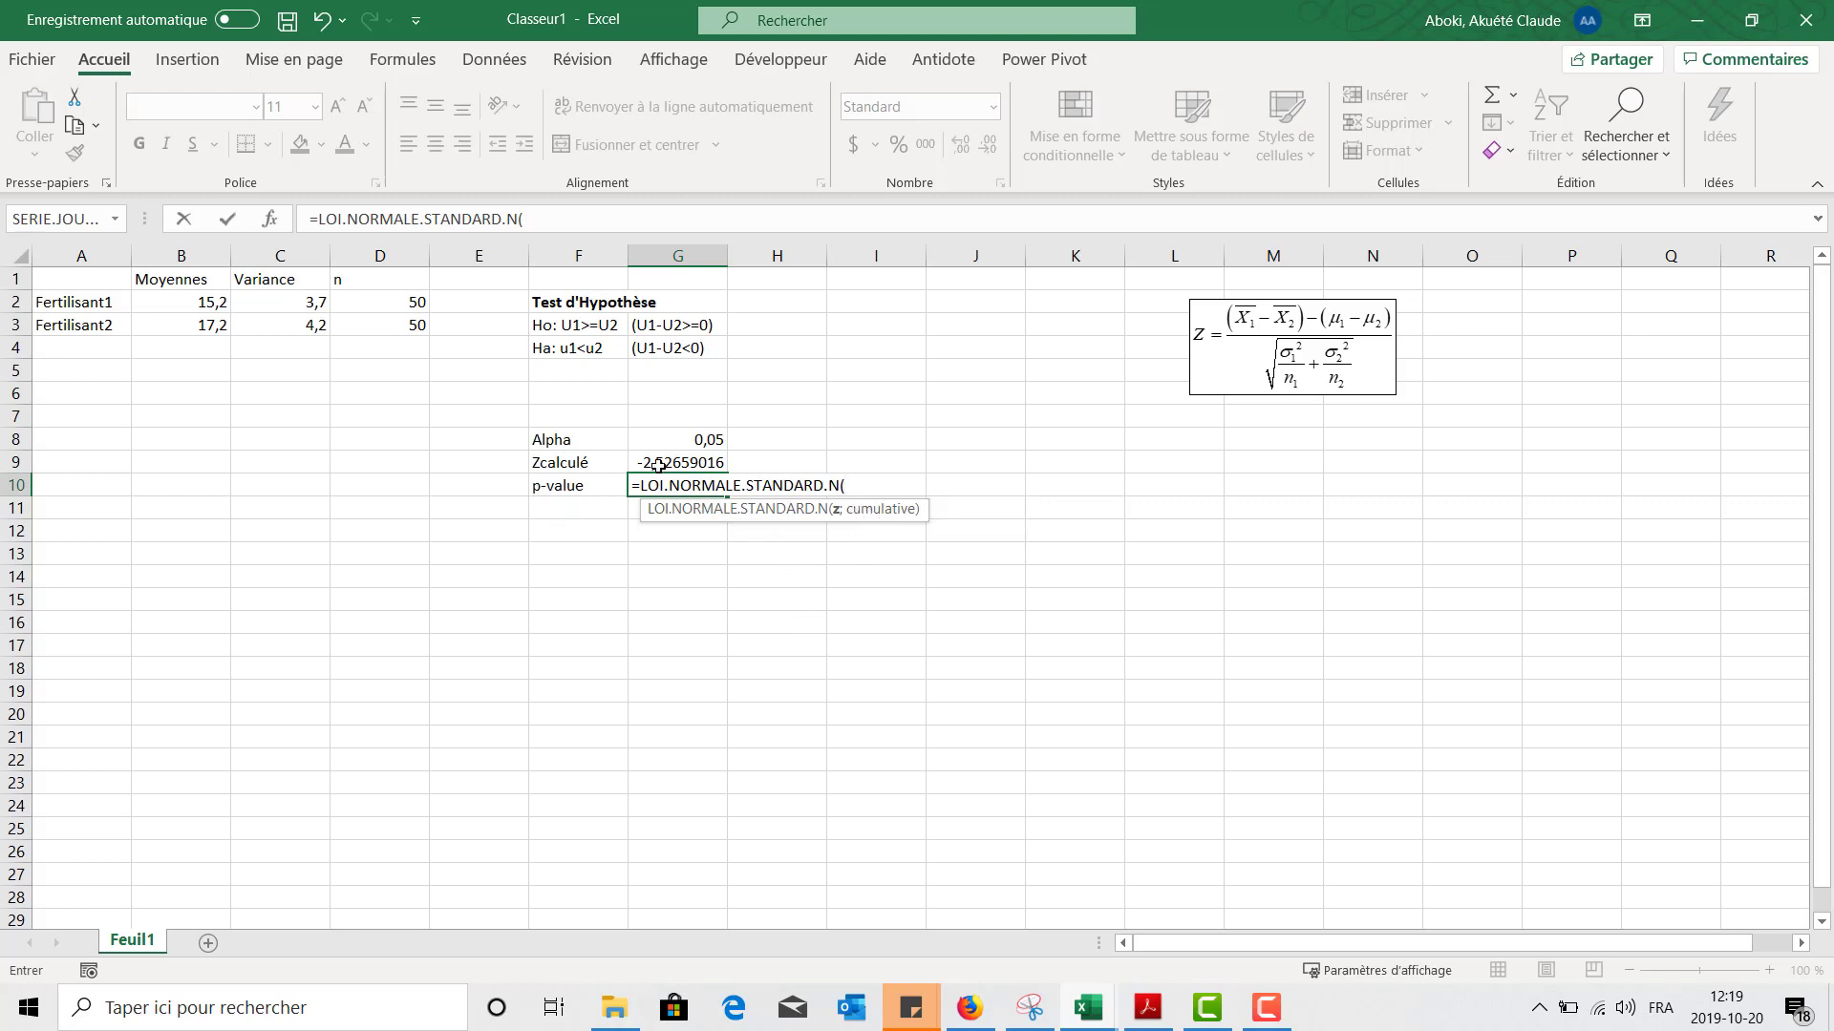
Complete the p-value formula with G9 as z and VRAI for the cumulative distribution.
{"action": "left_click", "coordinate": [659, 467]}
{"action": "type", "text": ";"}
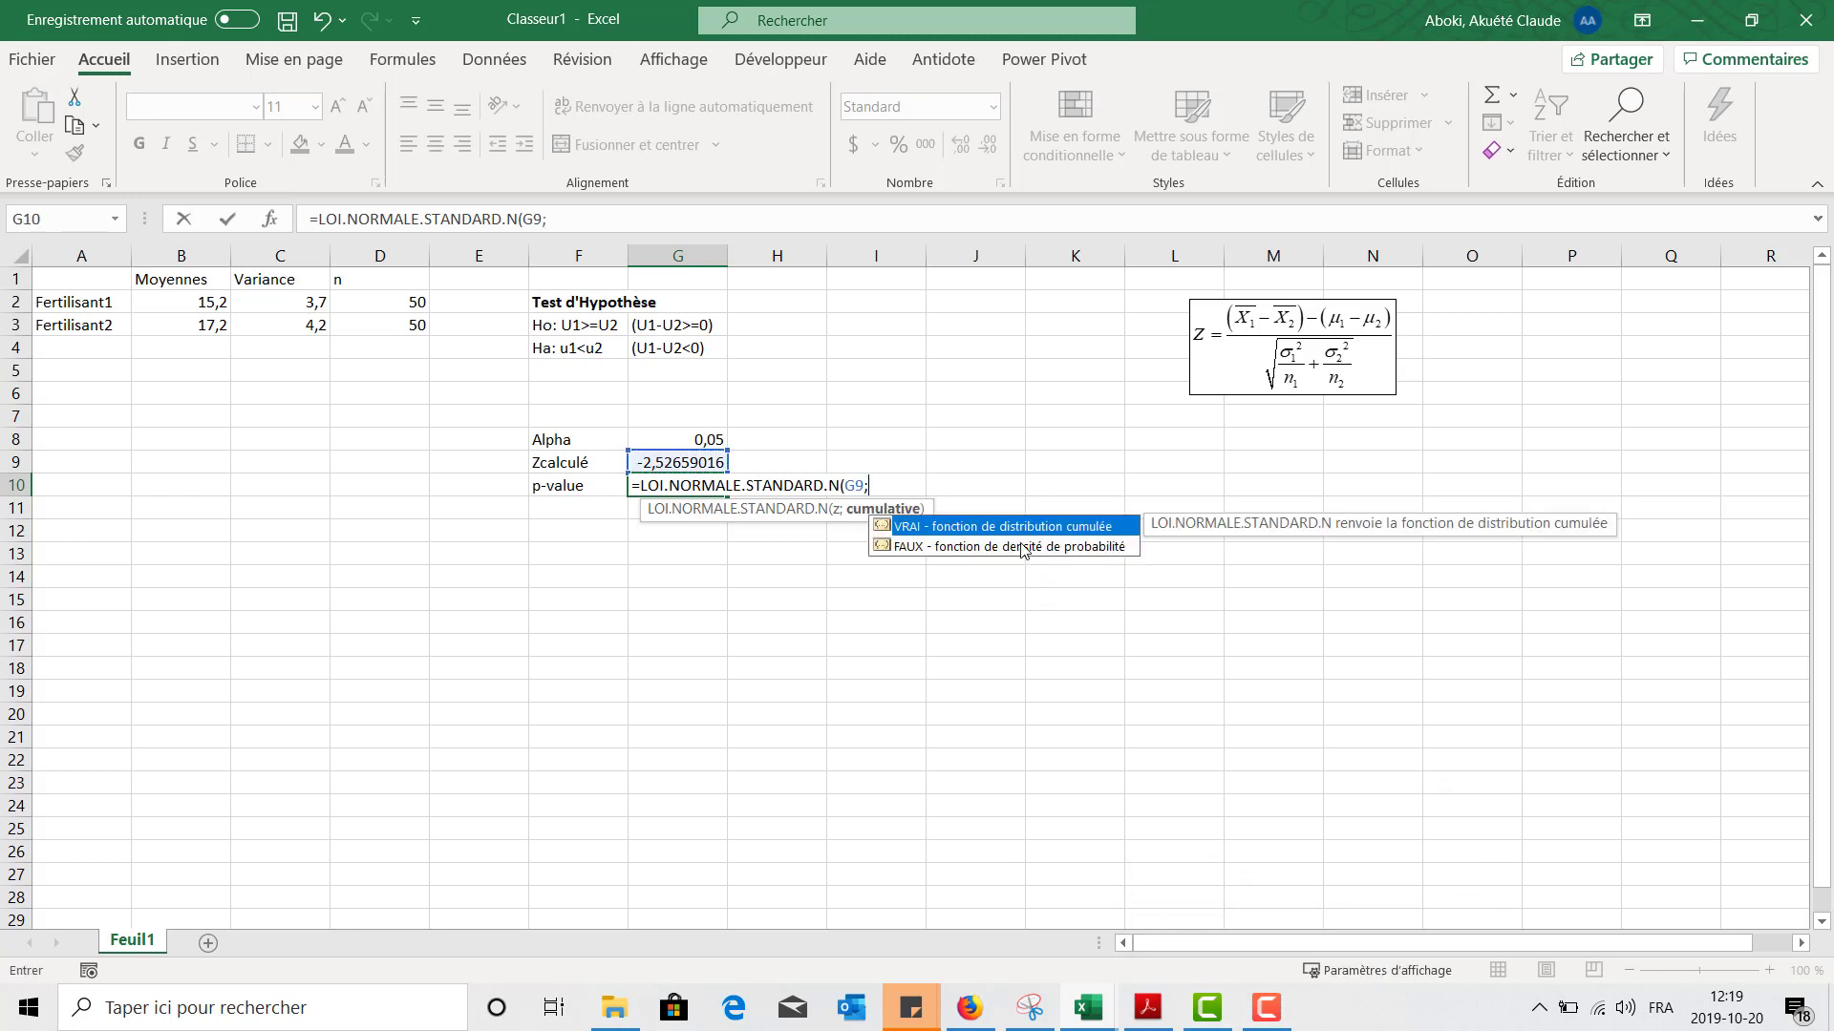
{"action": "double_click", "coordinate": [1006, 528]}
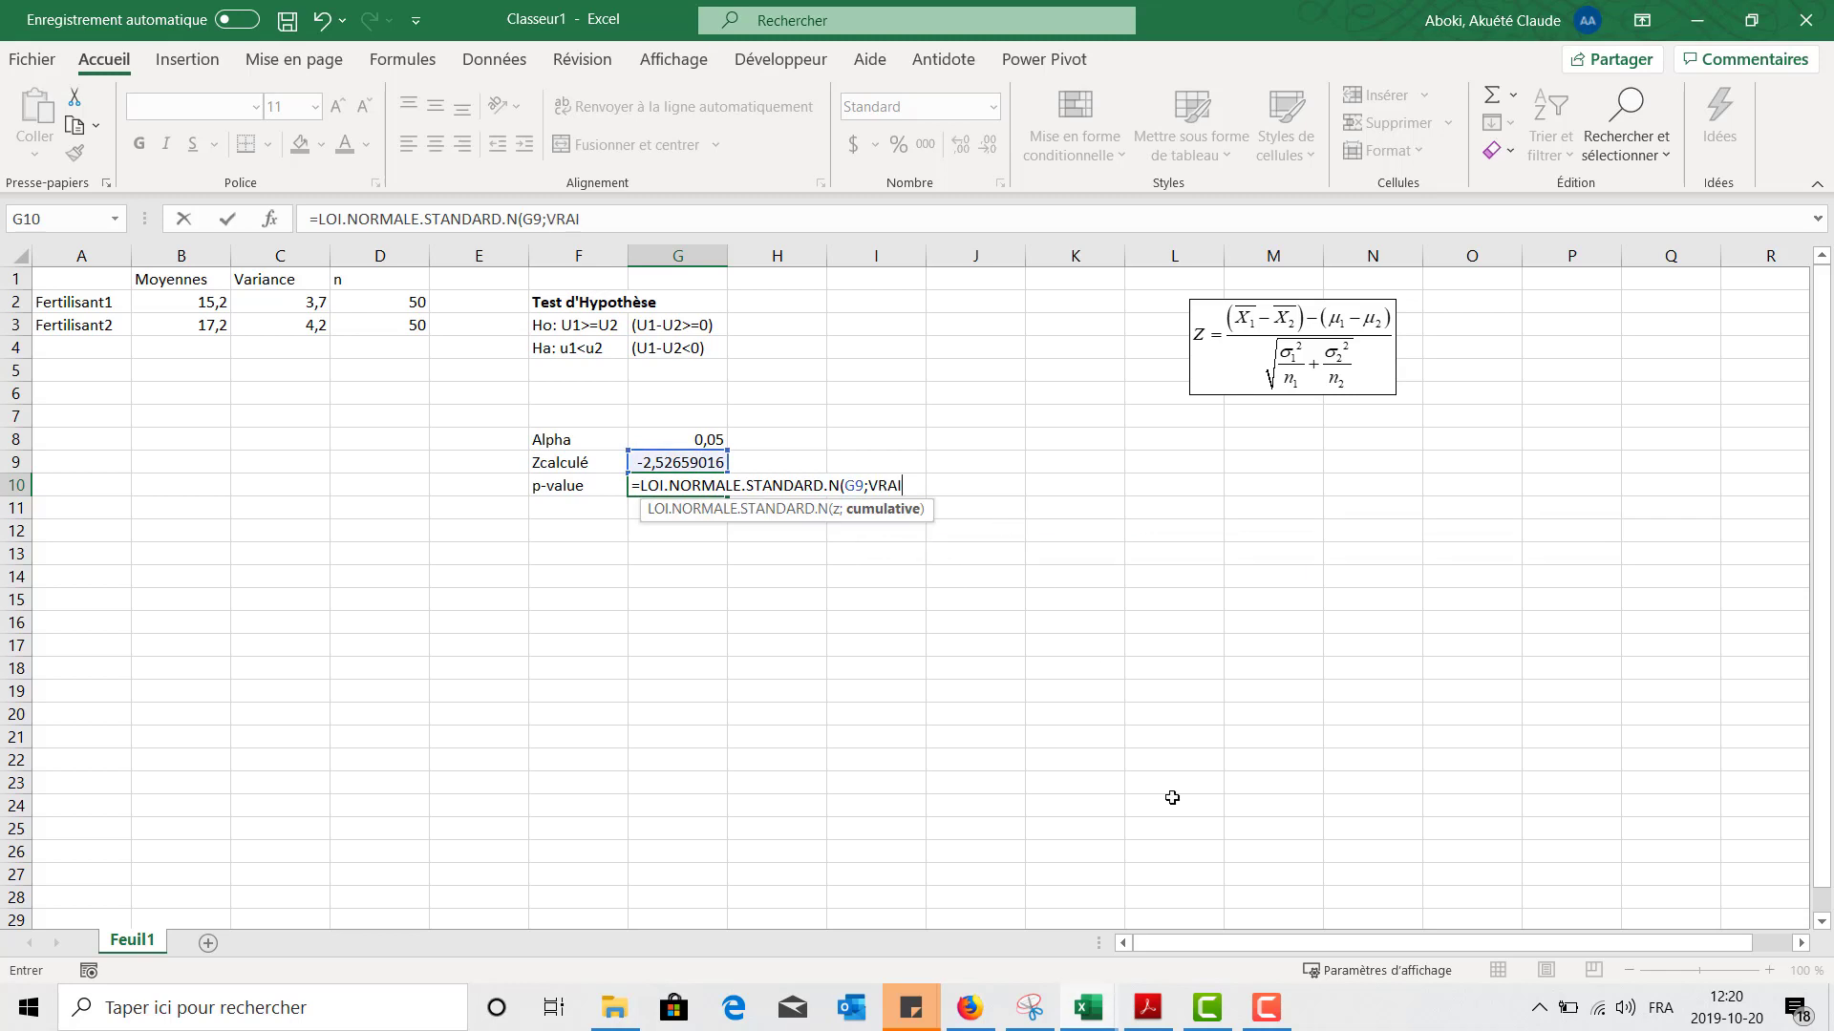
{"action": "type", "text": ")"}
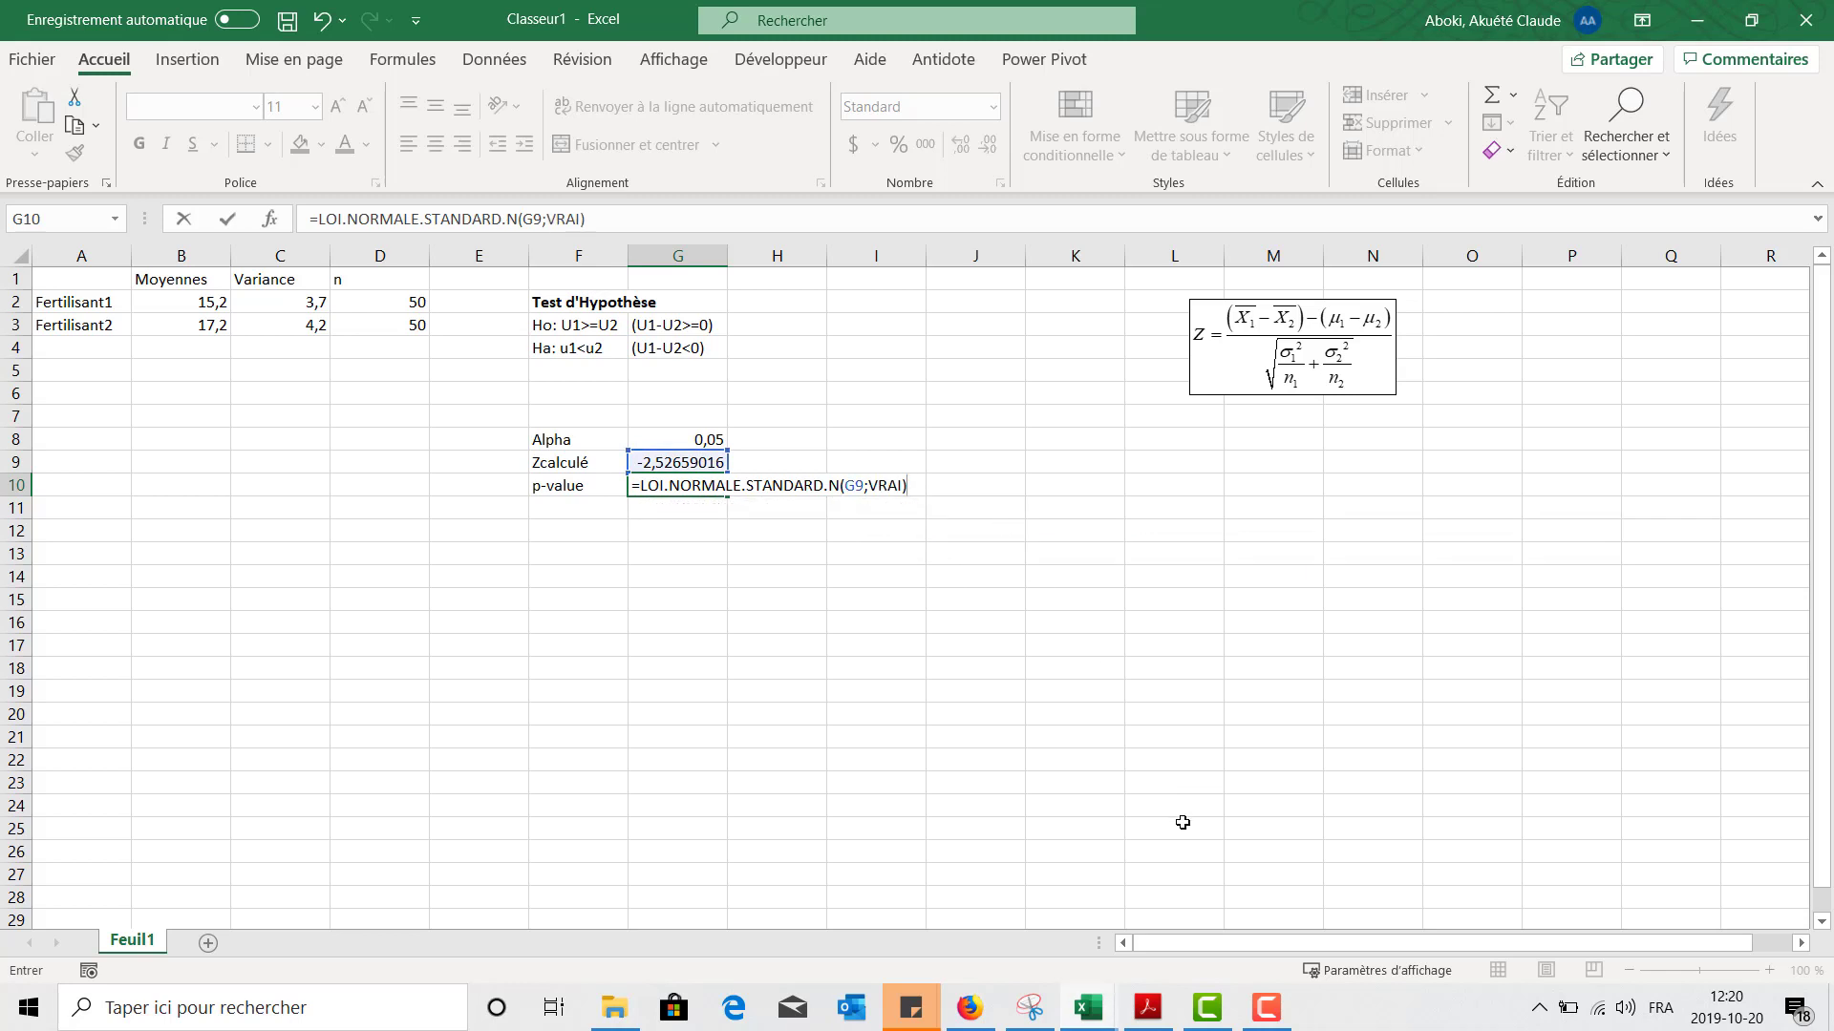
{"action": "key", "text": "Return"}
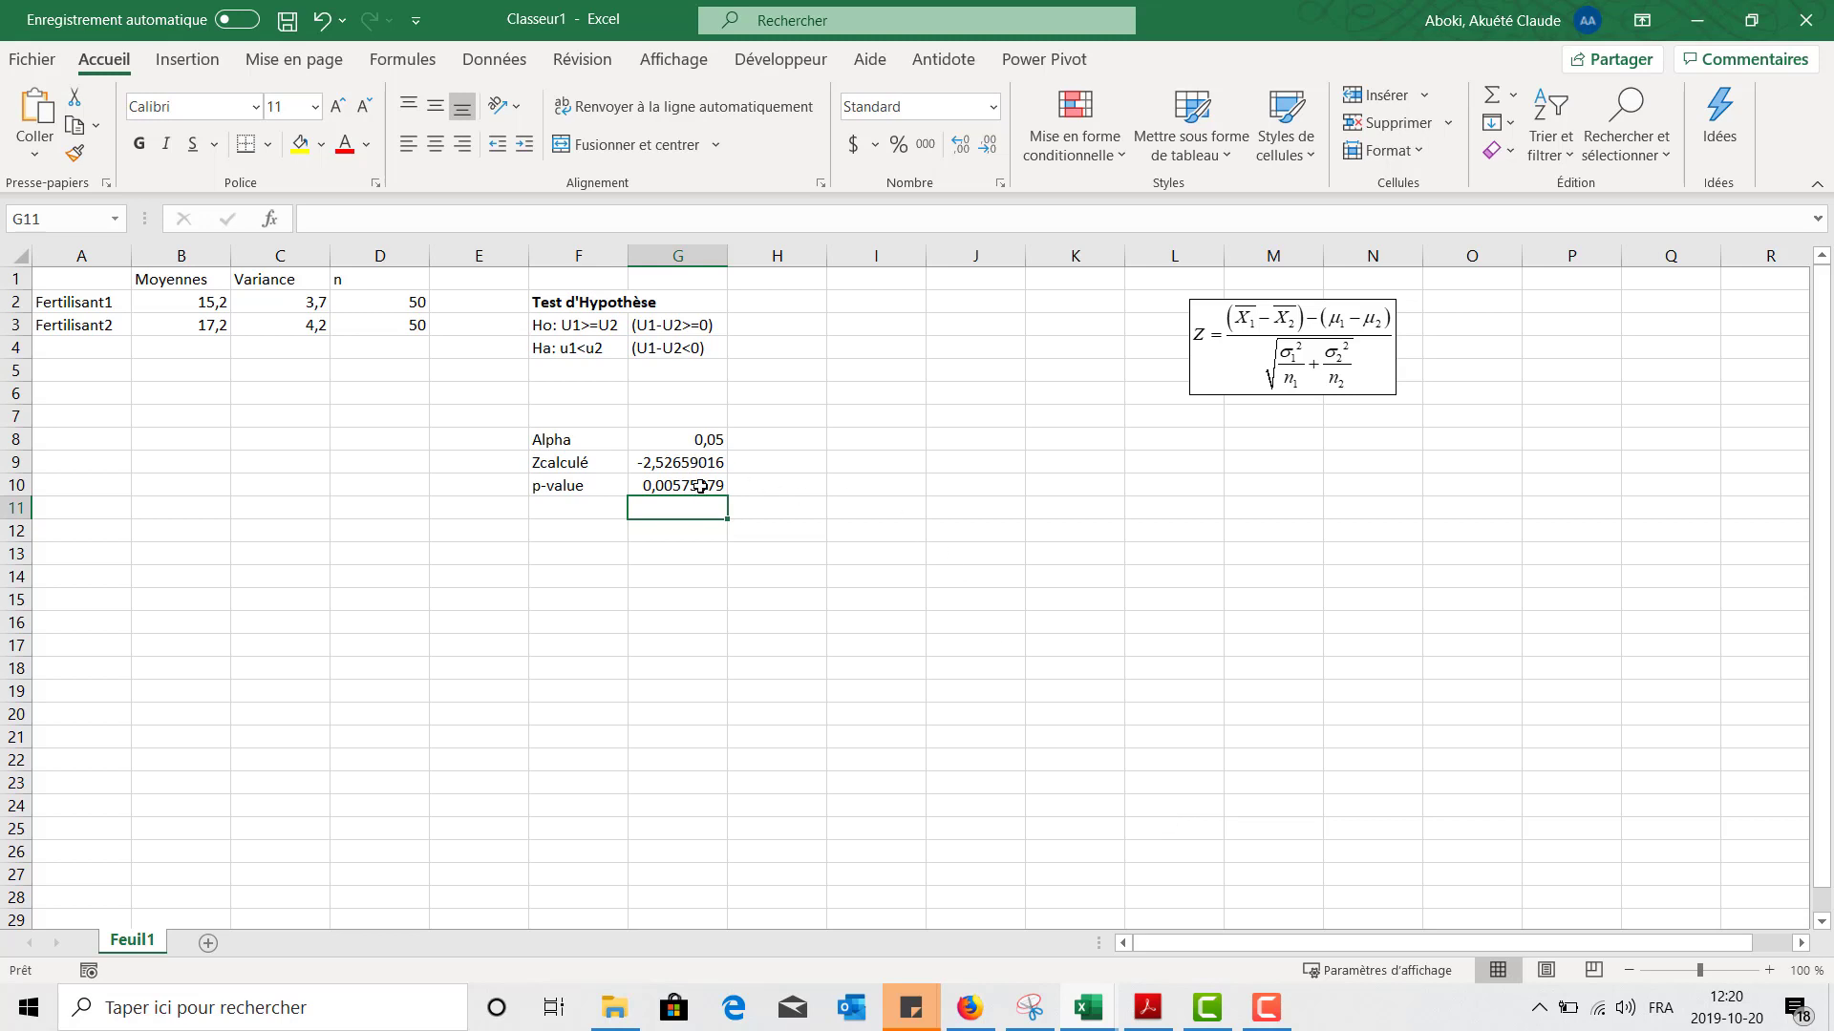
{"action": "left_click", "coordinate": [698, 486]}
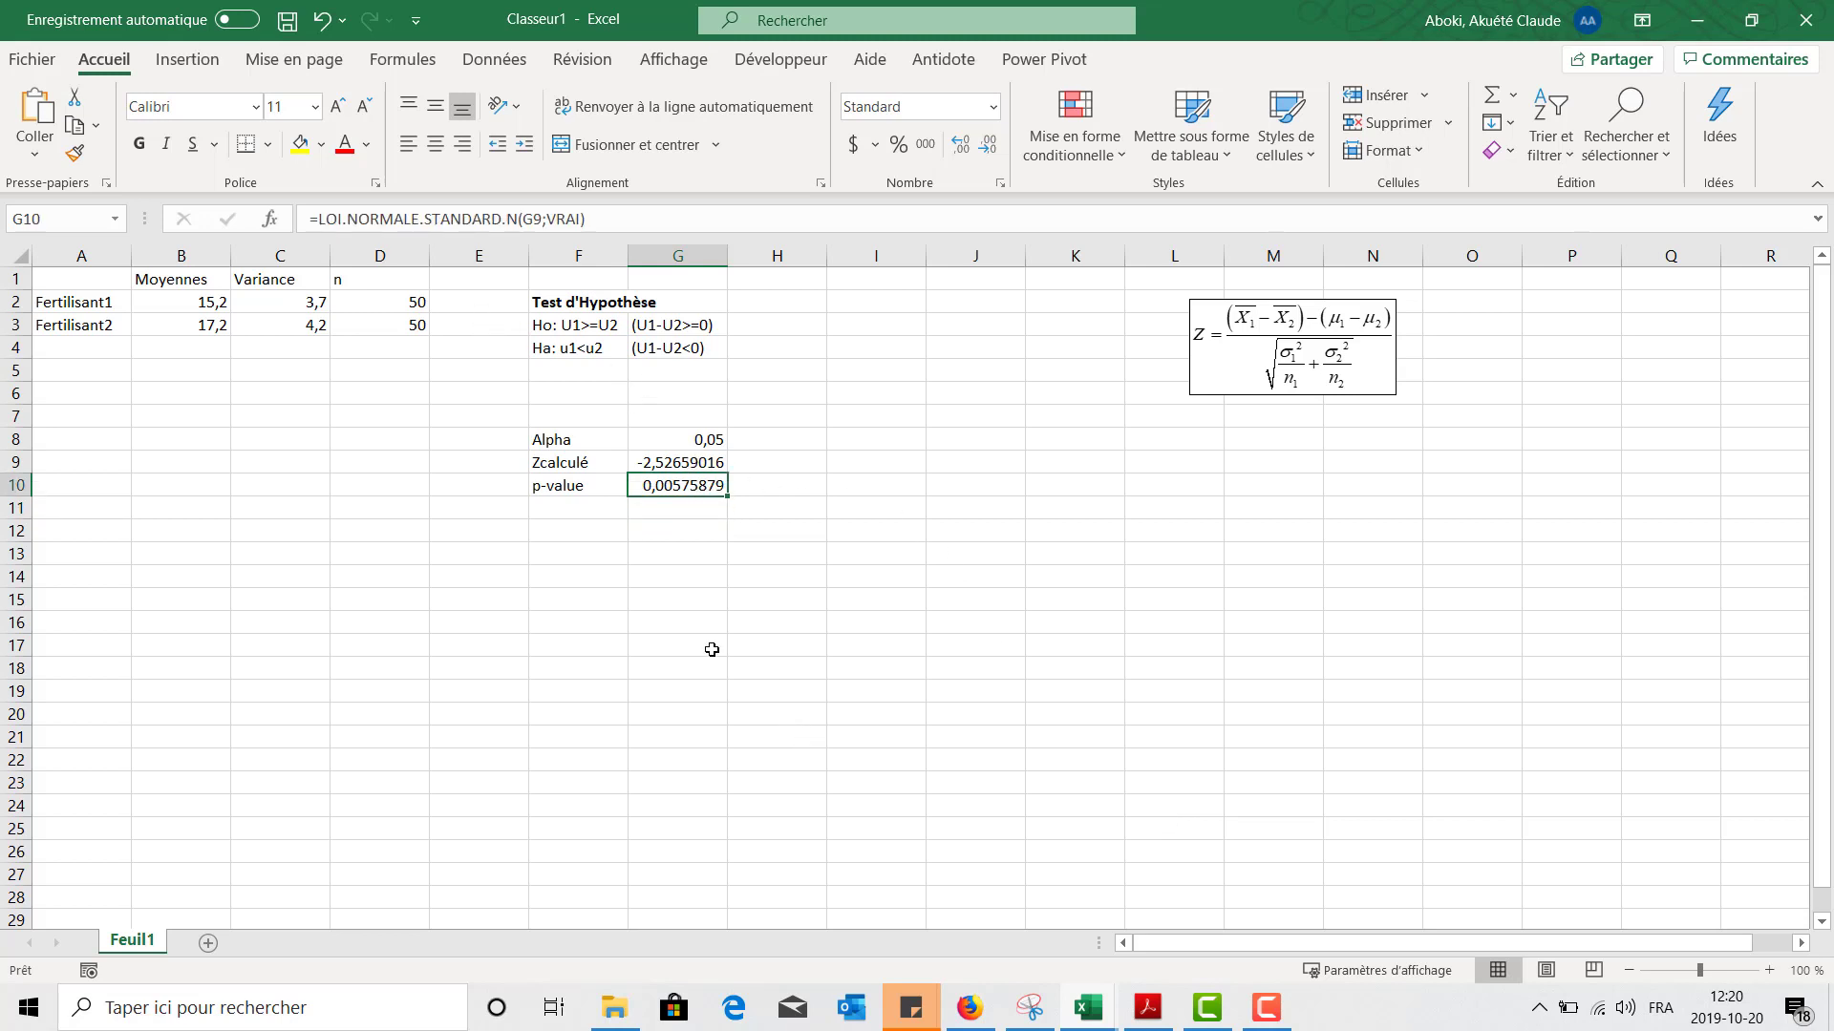
{"action": "left_click", "coordinate": [675, 511]}
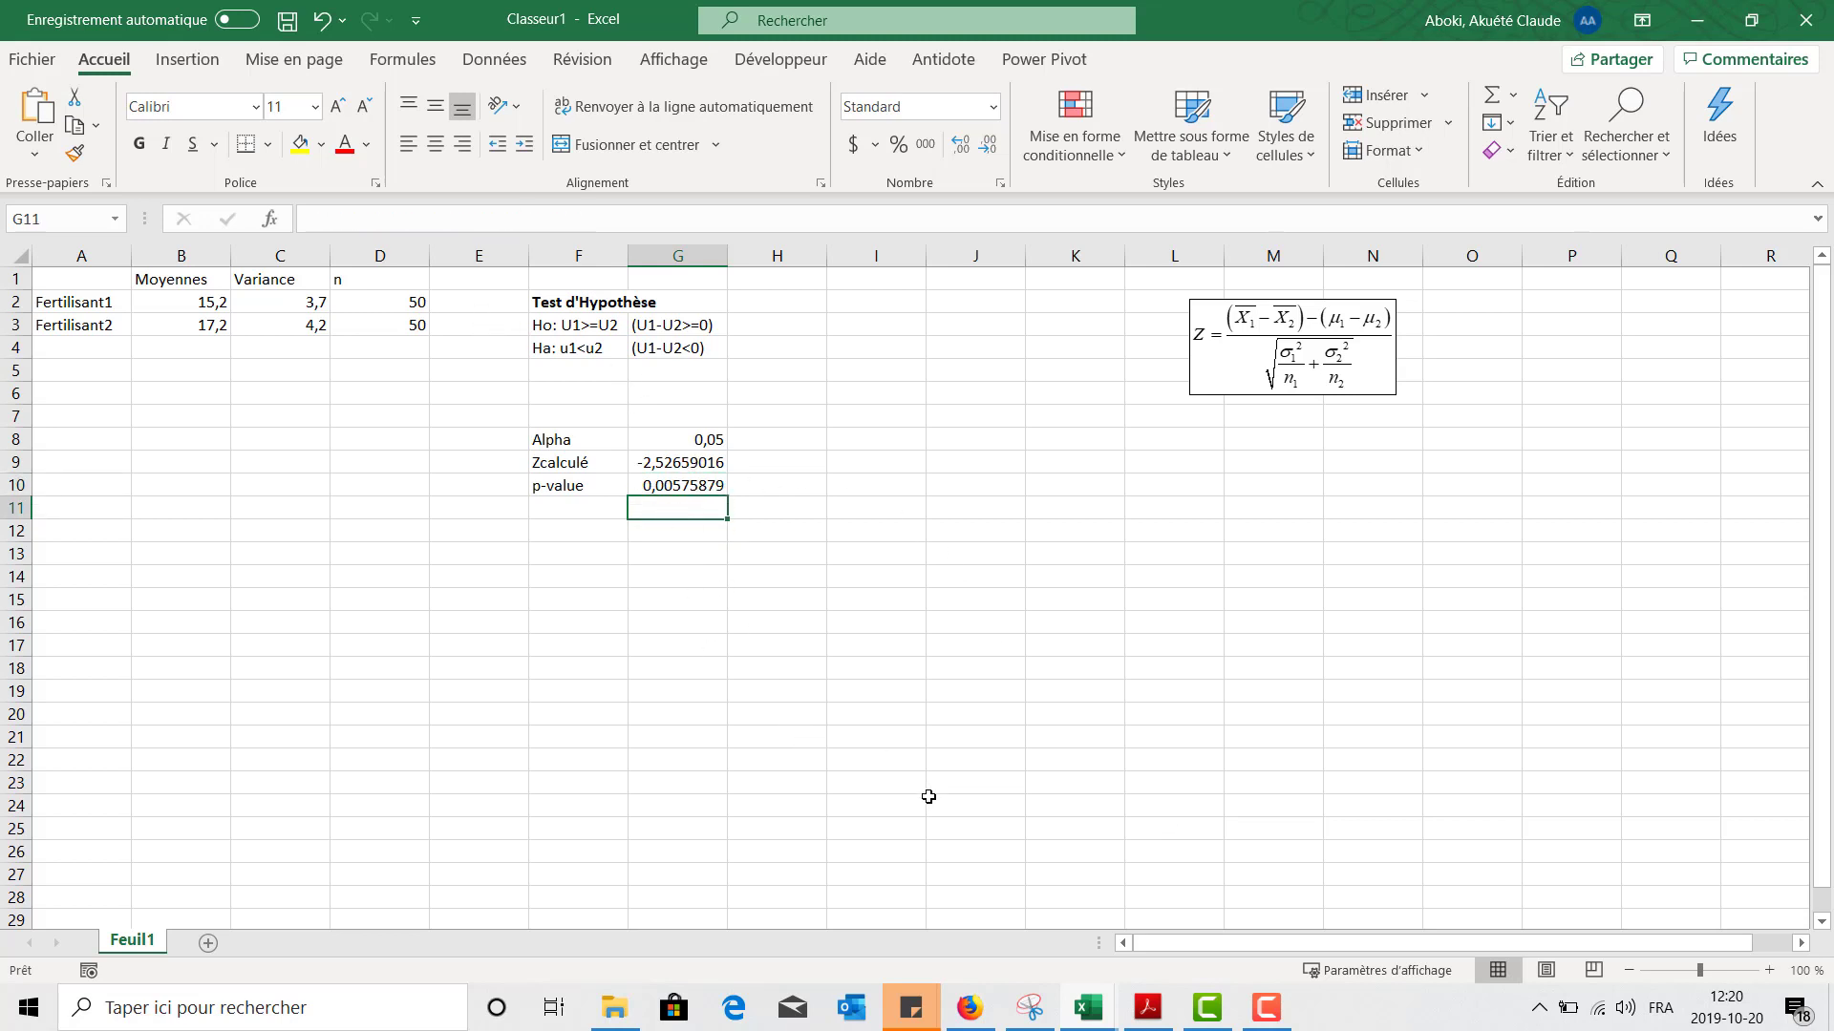
{"action": "type", "text": "=loi"}
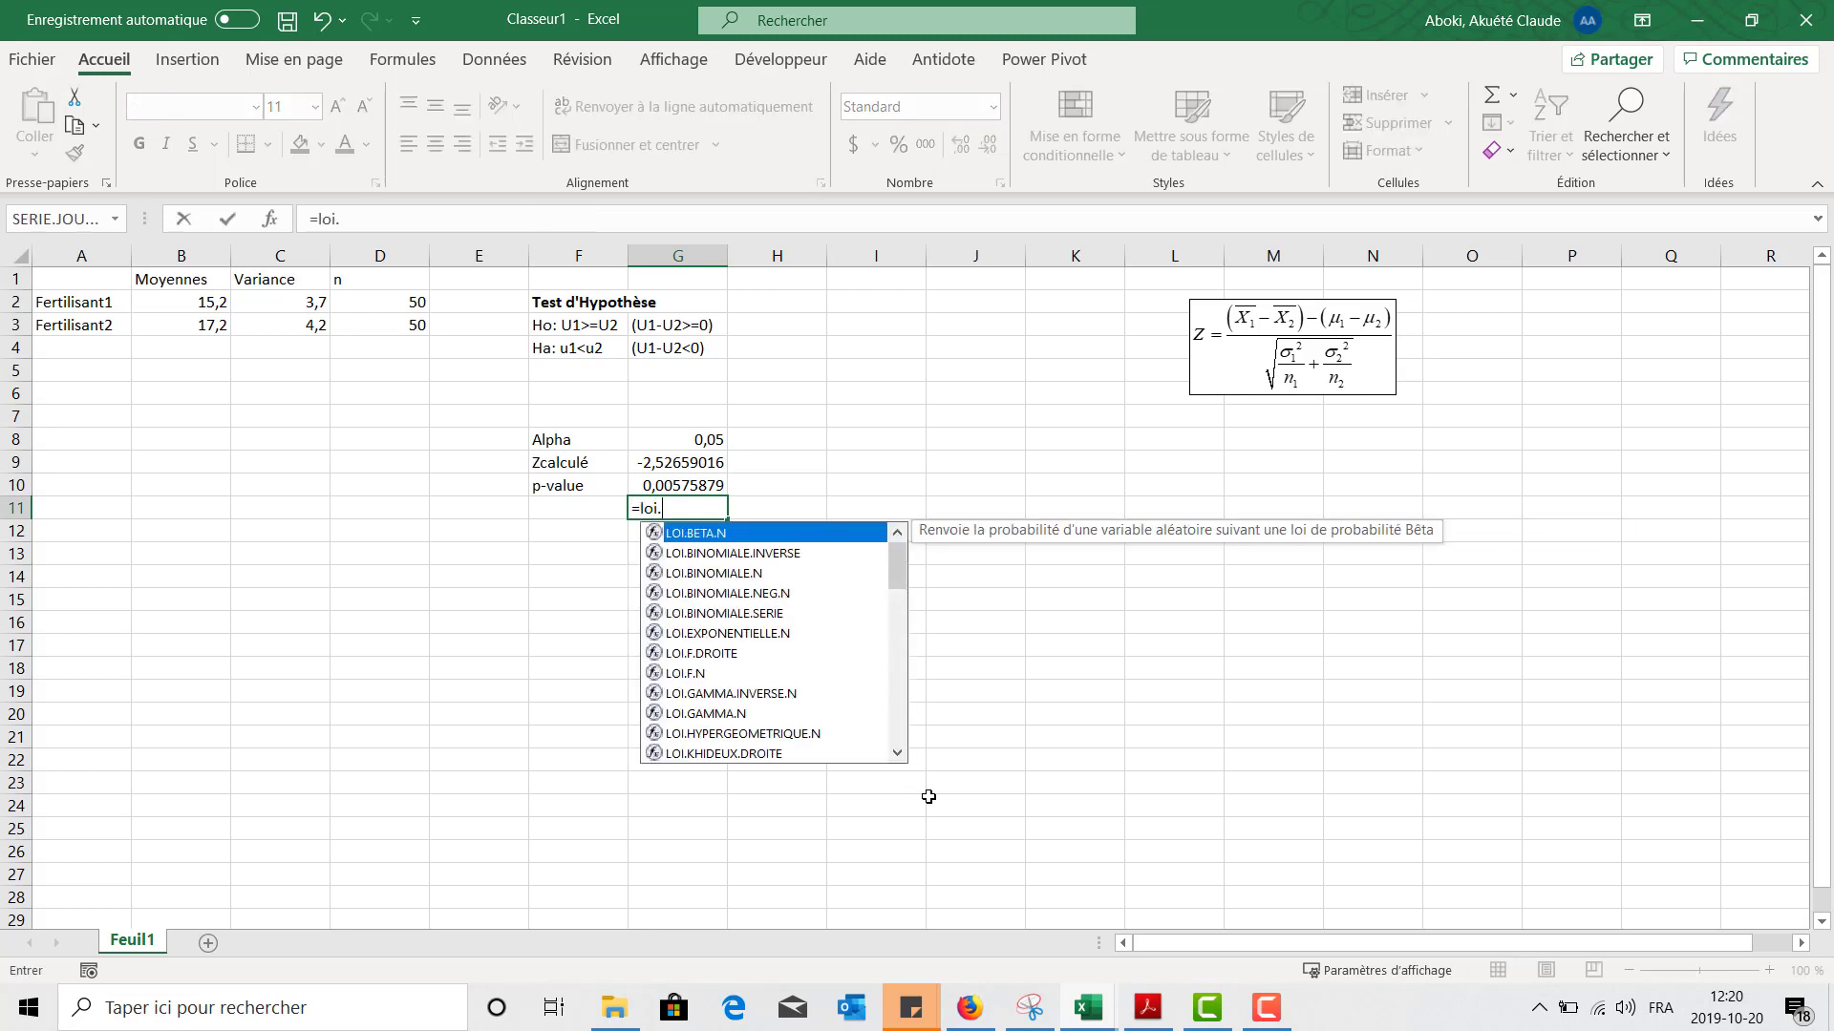
{"action": "type", "text": ".no"}
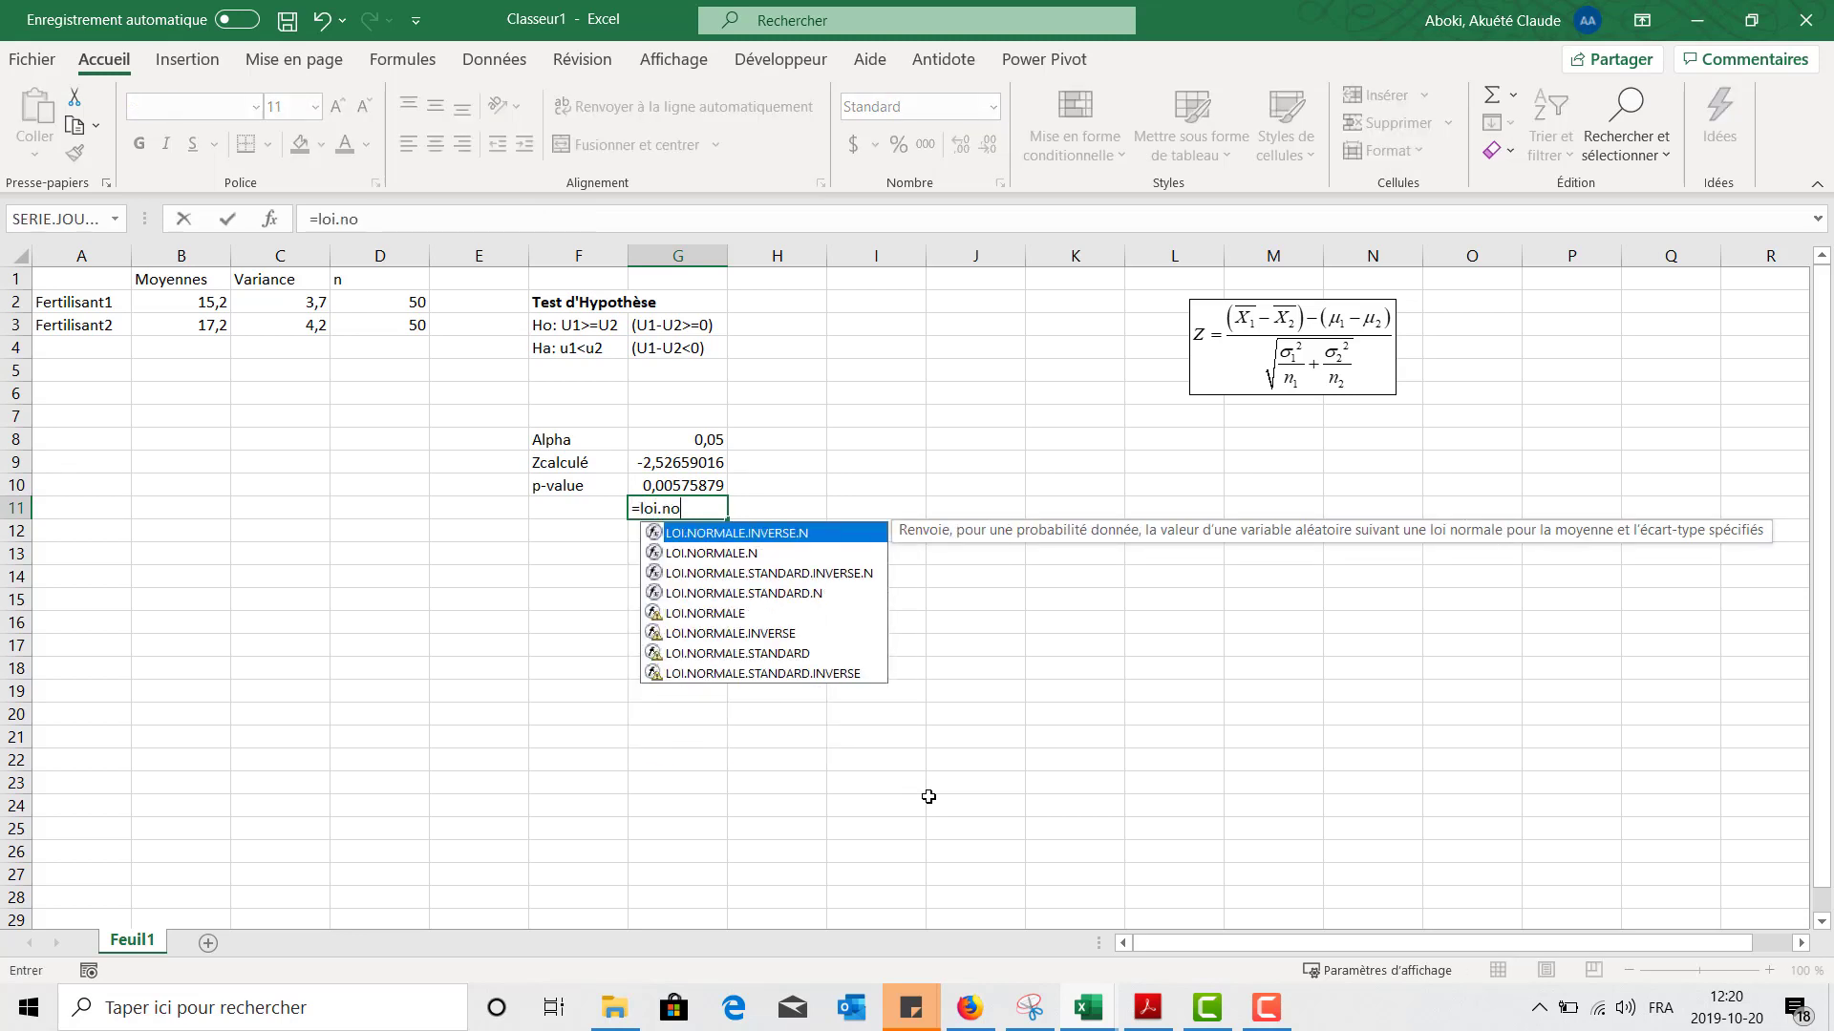
{"action": "type", "text": "rm"}
{"action": "type", "text": "d"}
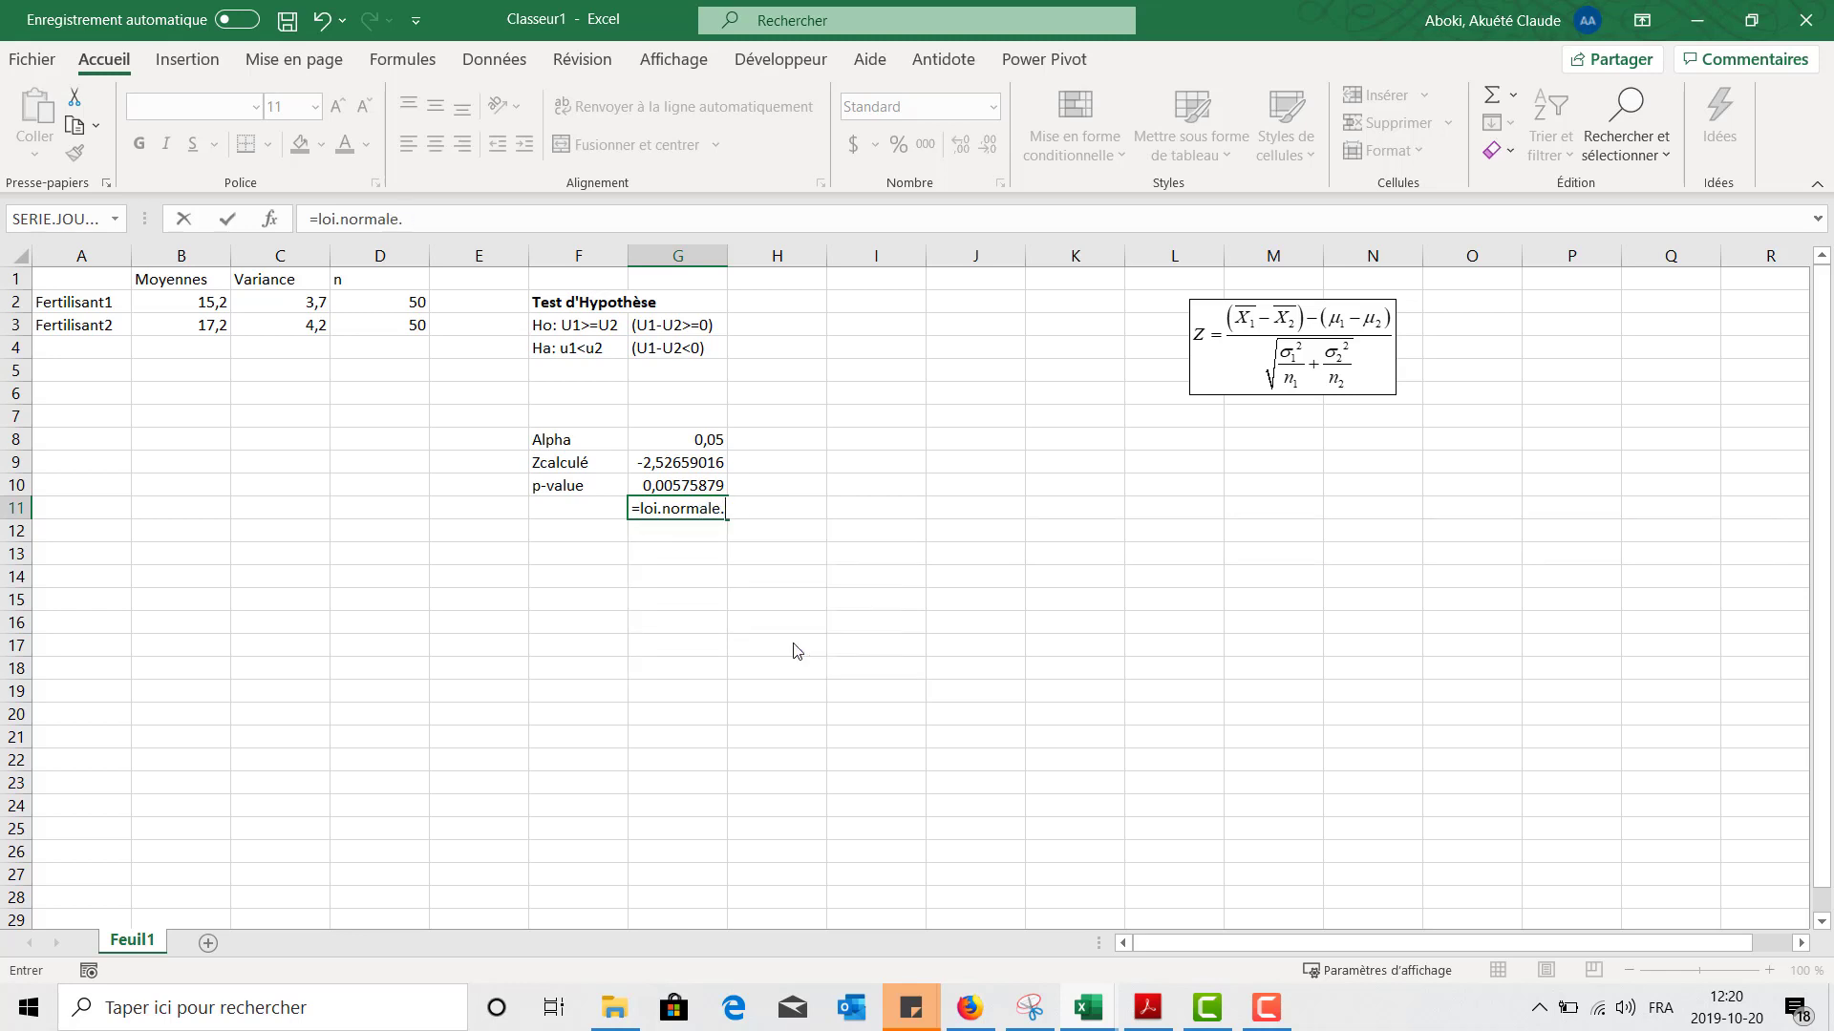
{"action": "key", "text": "BackSpace"}
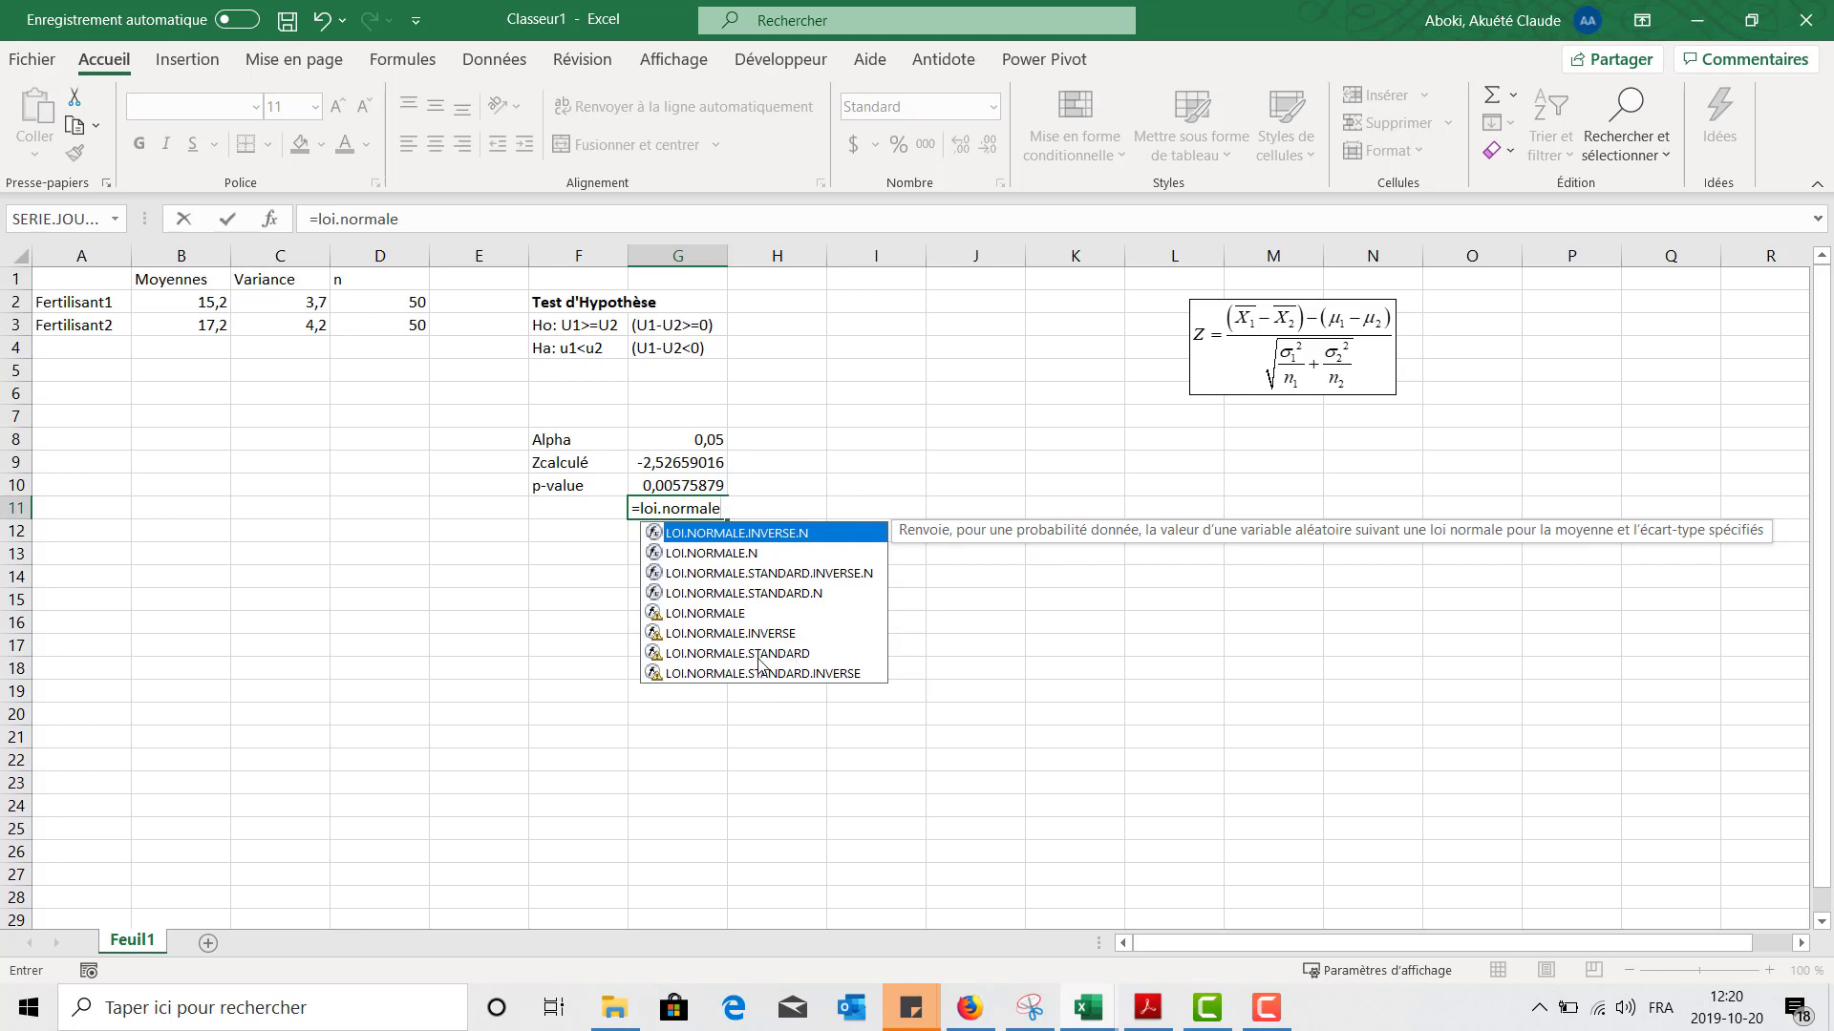
{"action": "key", "text": "Escape"}
{"action": "key", "text": "Escape"}
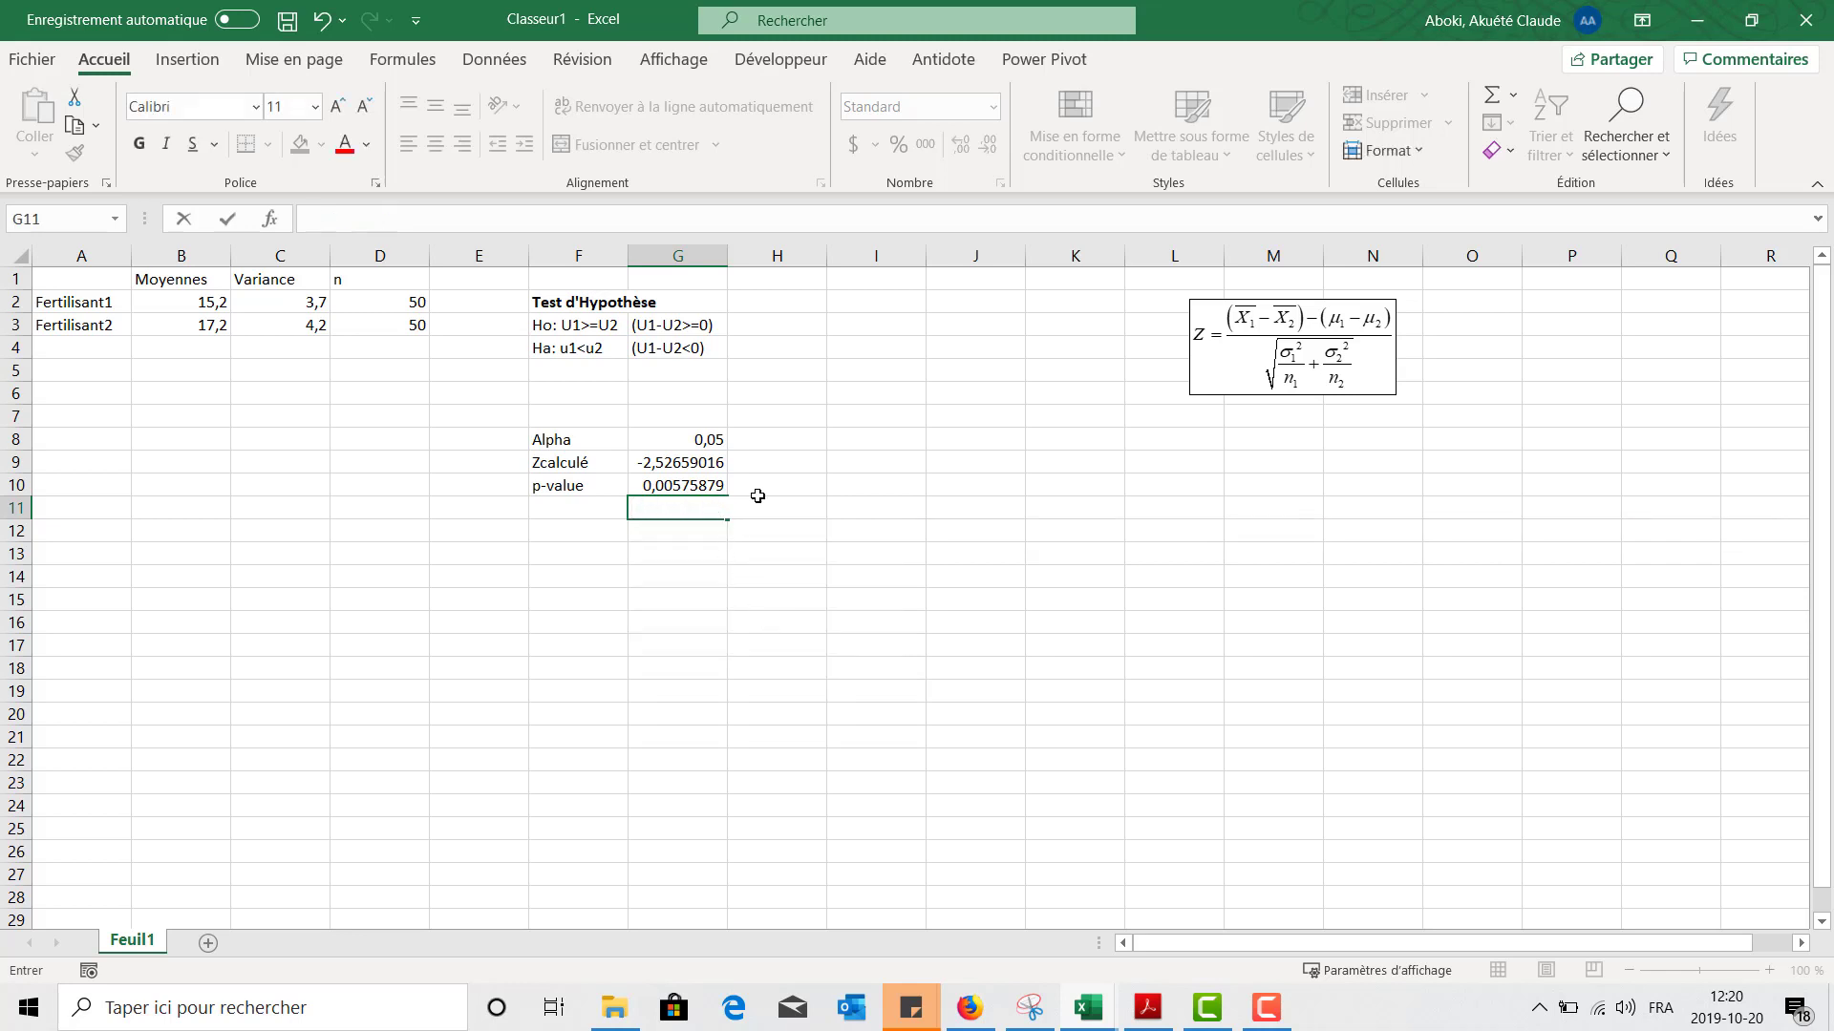
{"action": "key", "text": "Down"}
{"action": "left_click", "coordinate": [706, 487]}
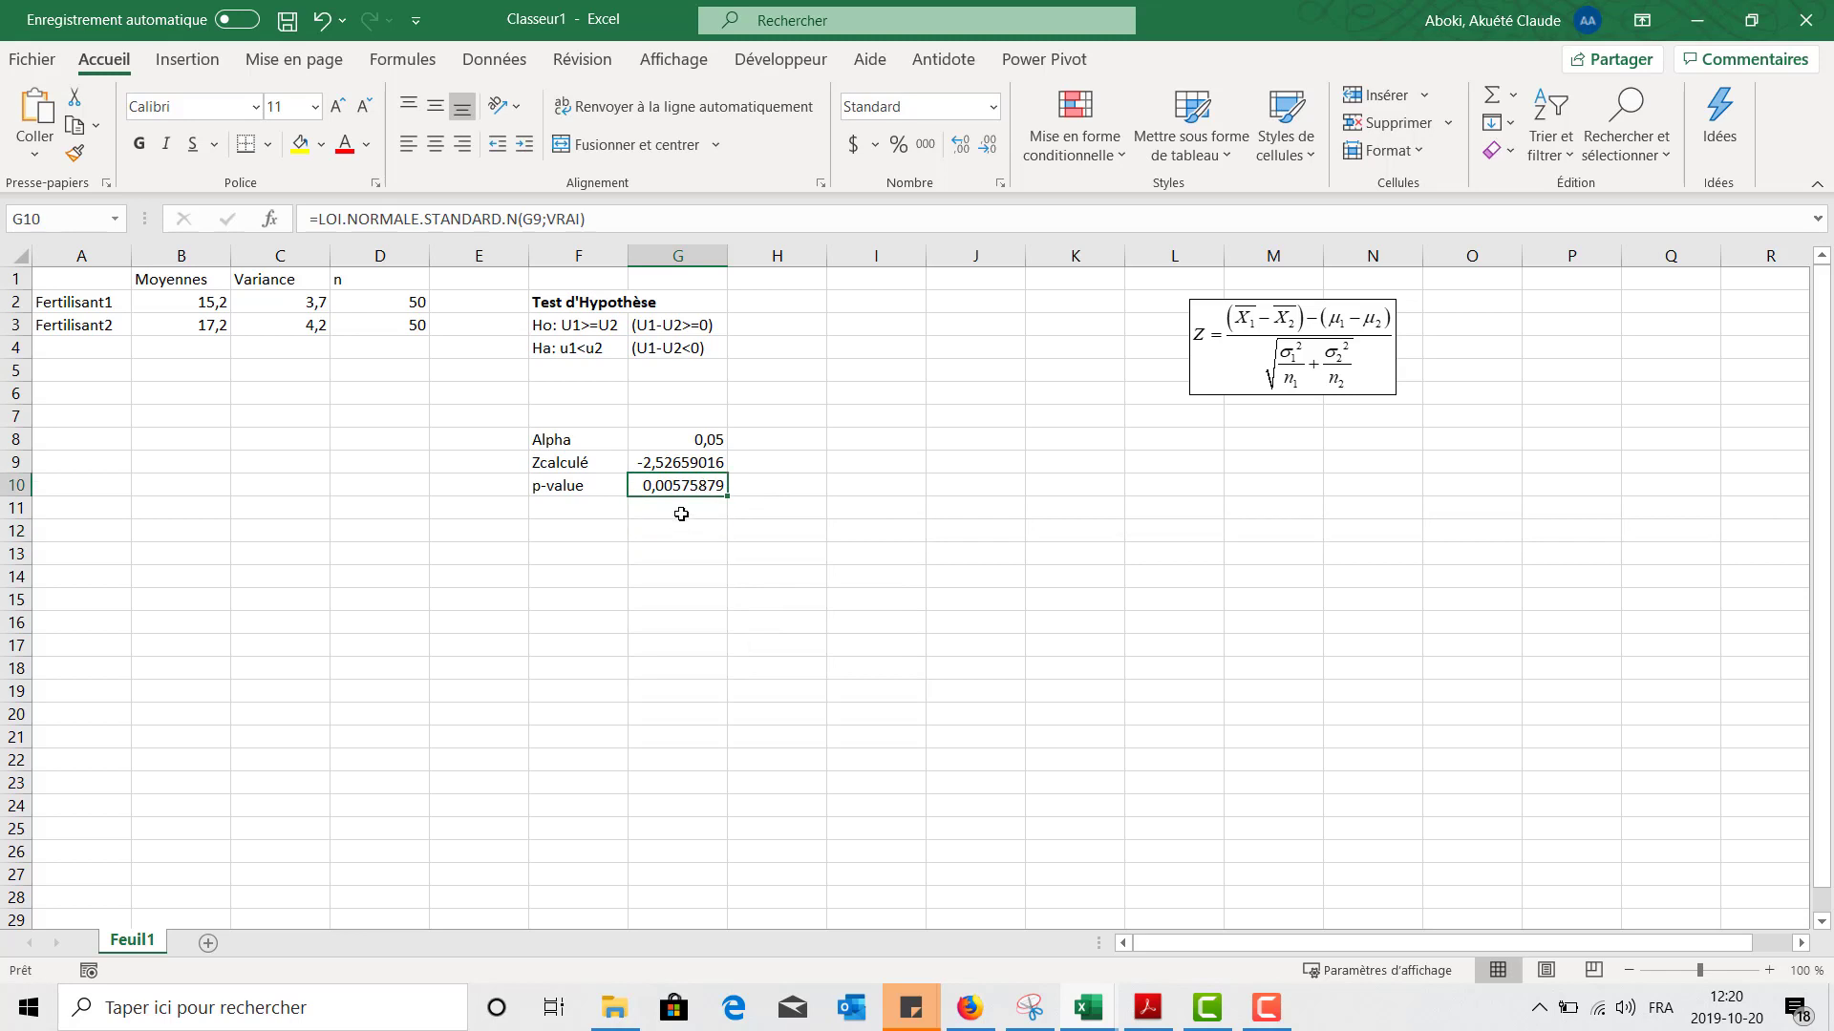
{"action": "left_click", "coordinate": [681, 514]}
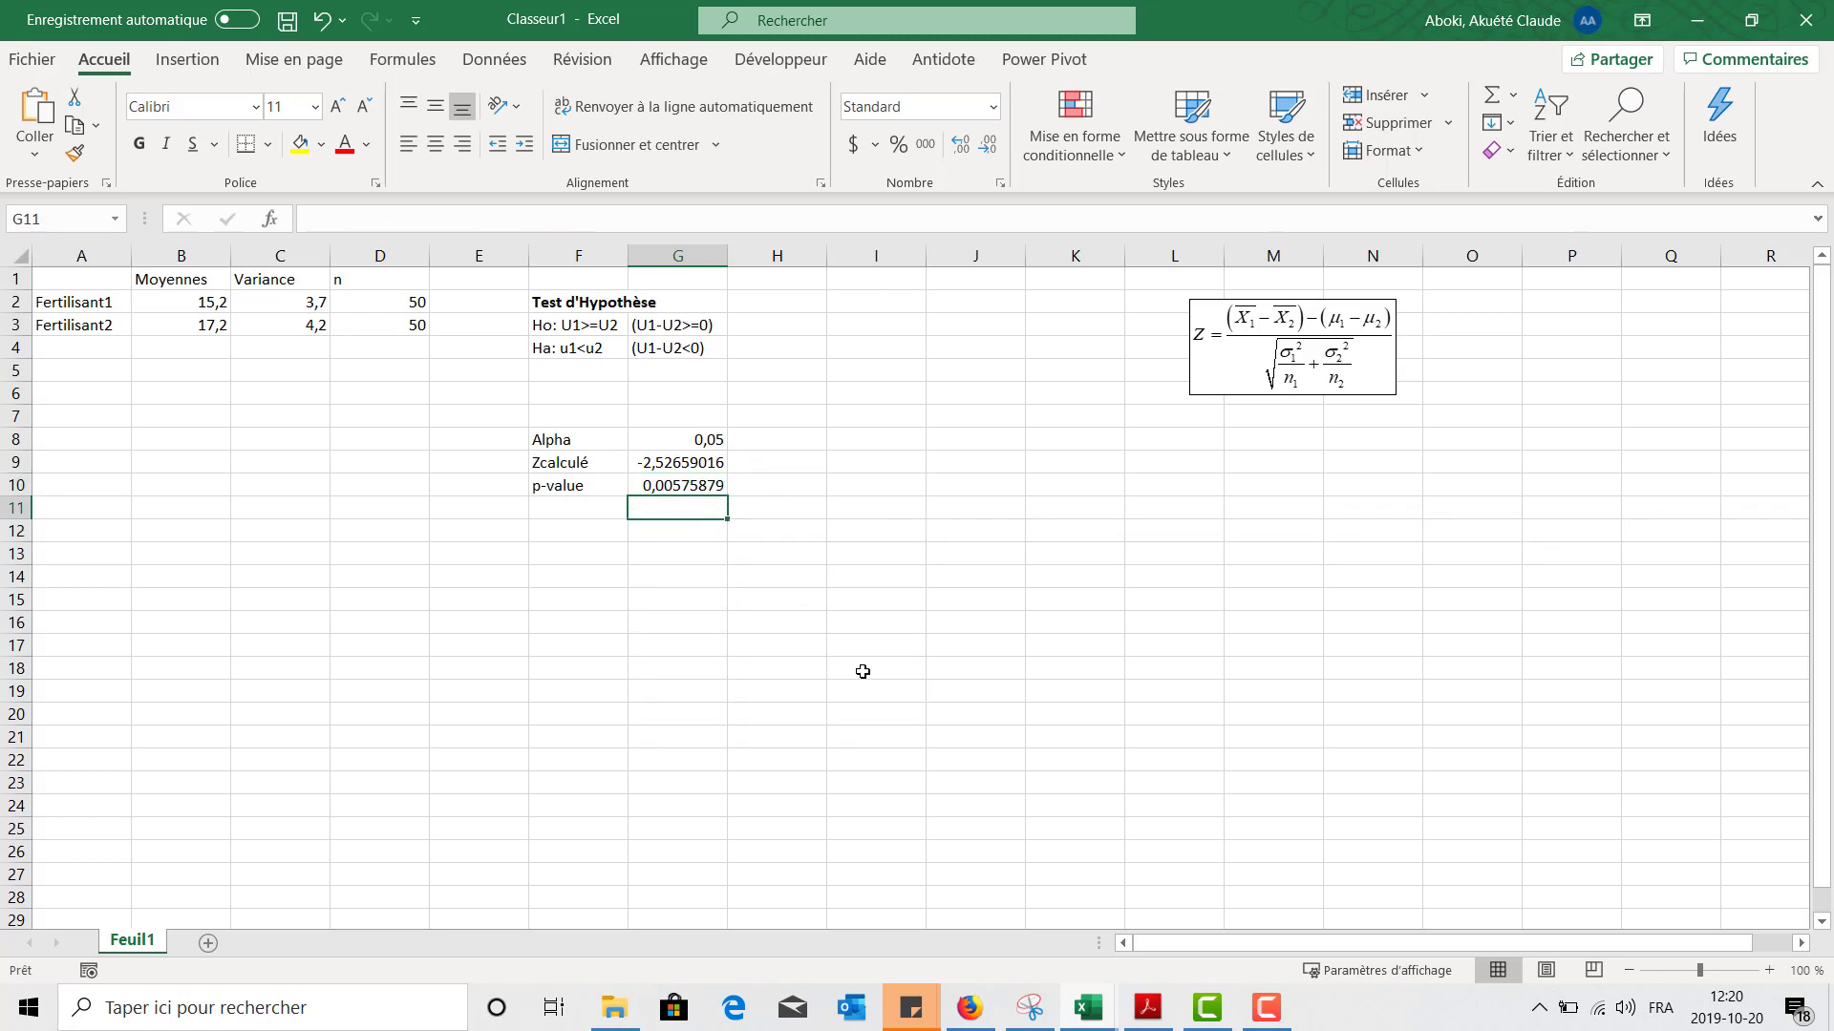
Compute the p-value a second way in G11 with =LOI.NORMALE.STANDARD(G9) and compare it with G10.
{"action": "type", "text": "=lo"}
{"action": "type", "text": "i?"}
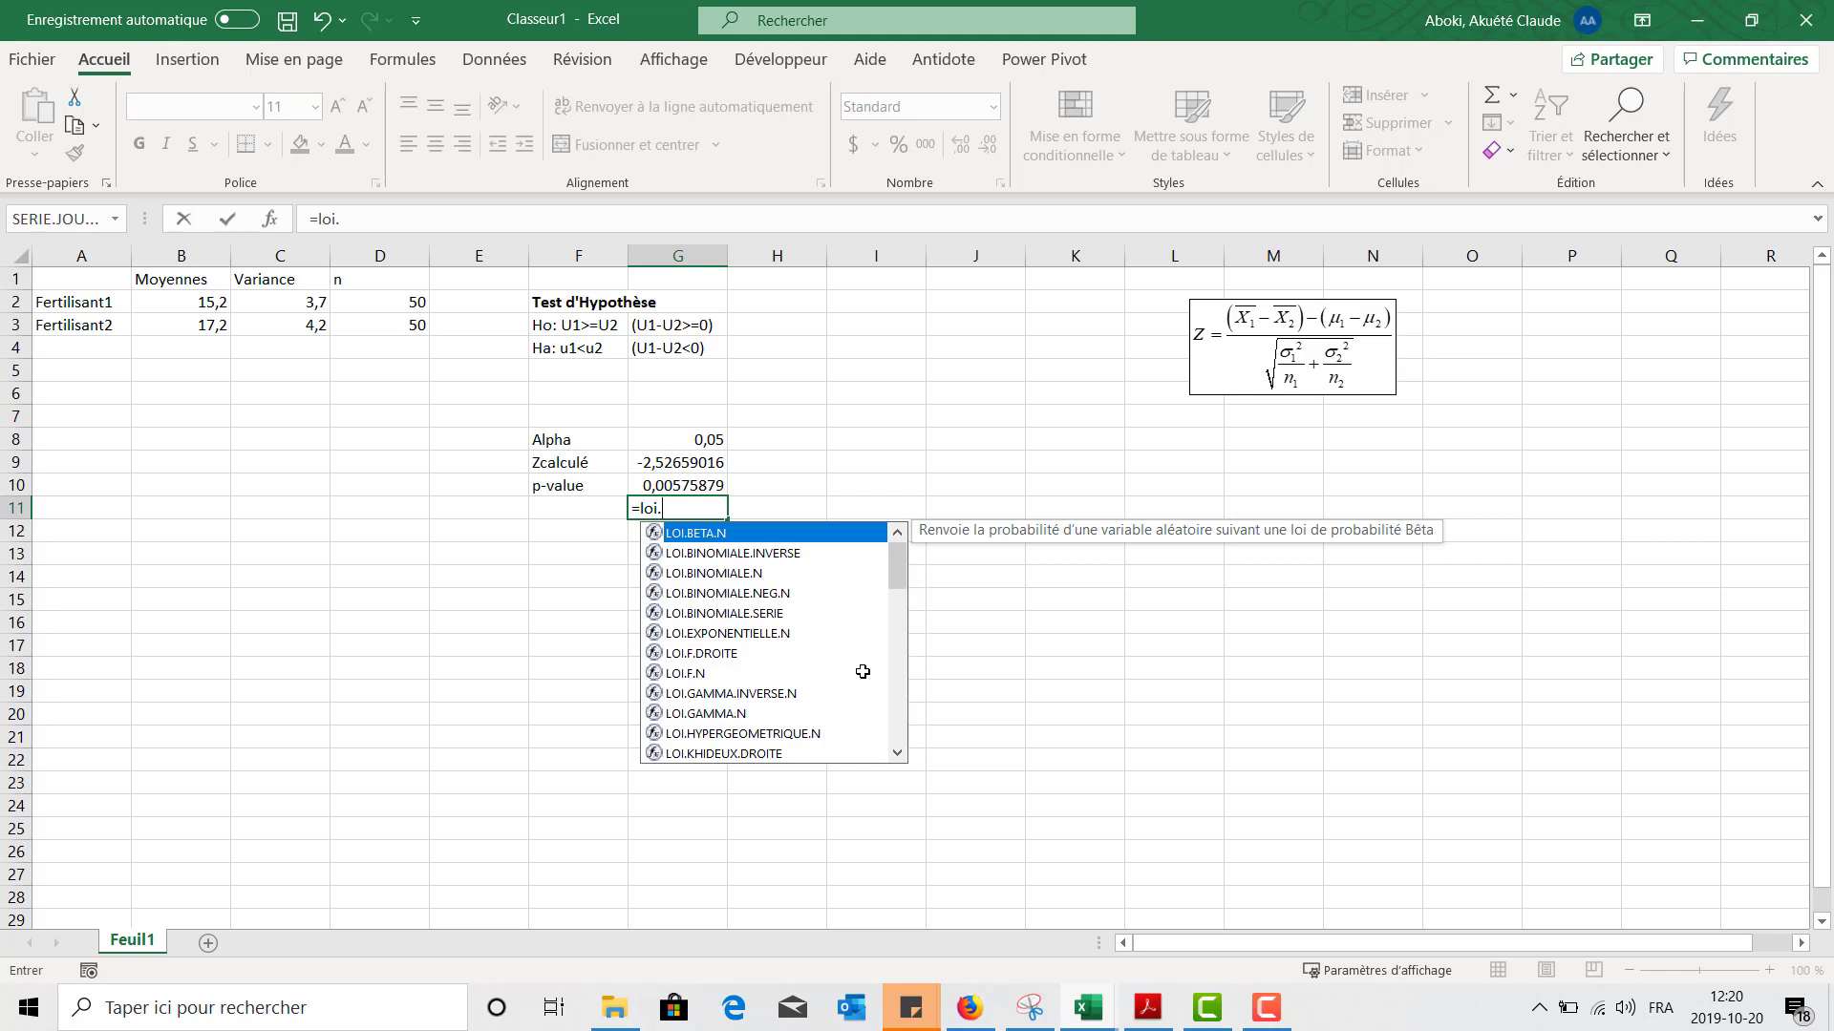
{"action": "type", "text": "no"}
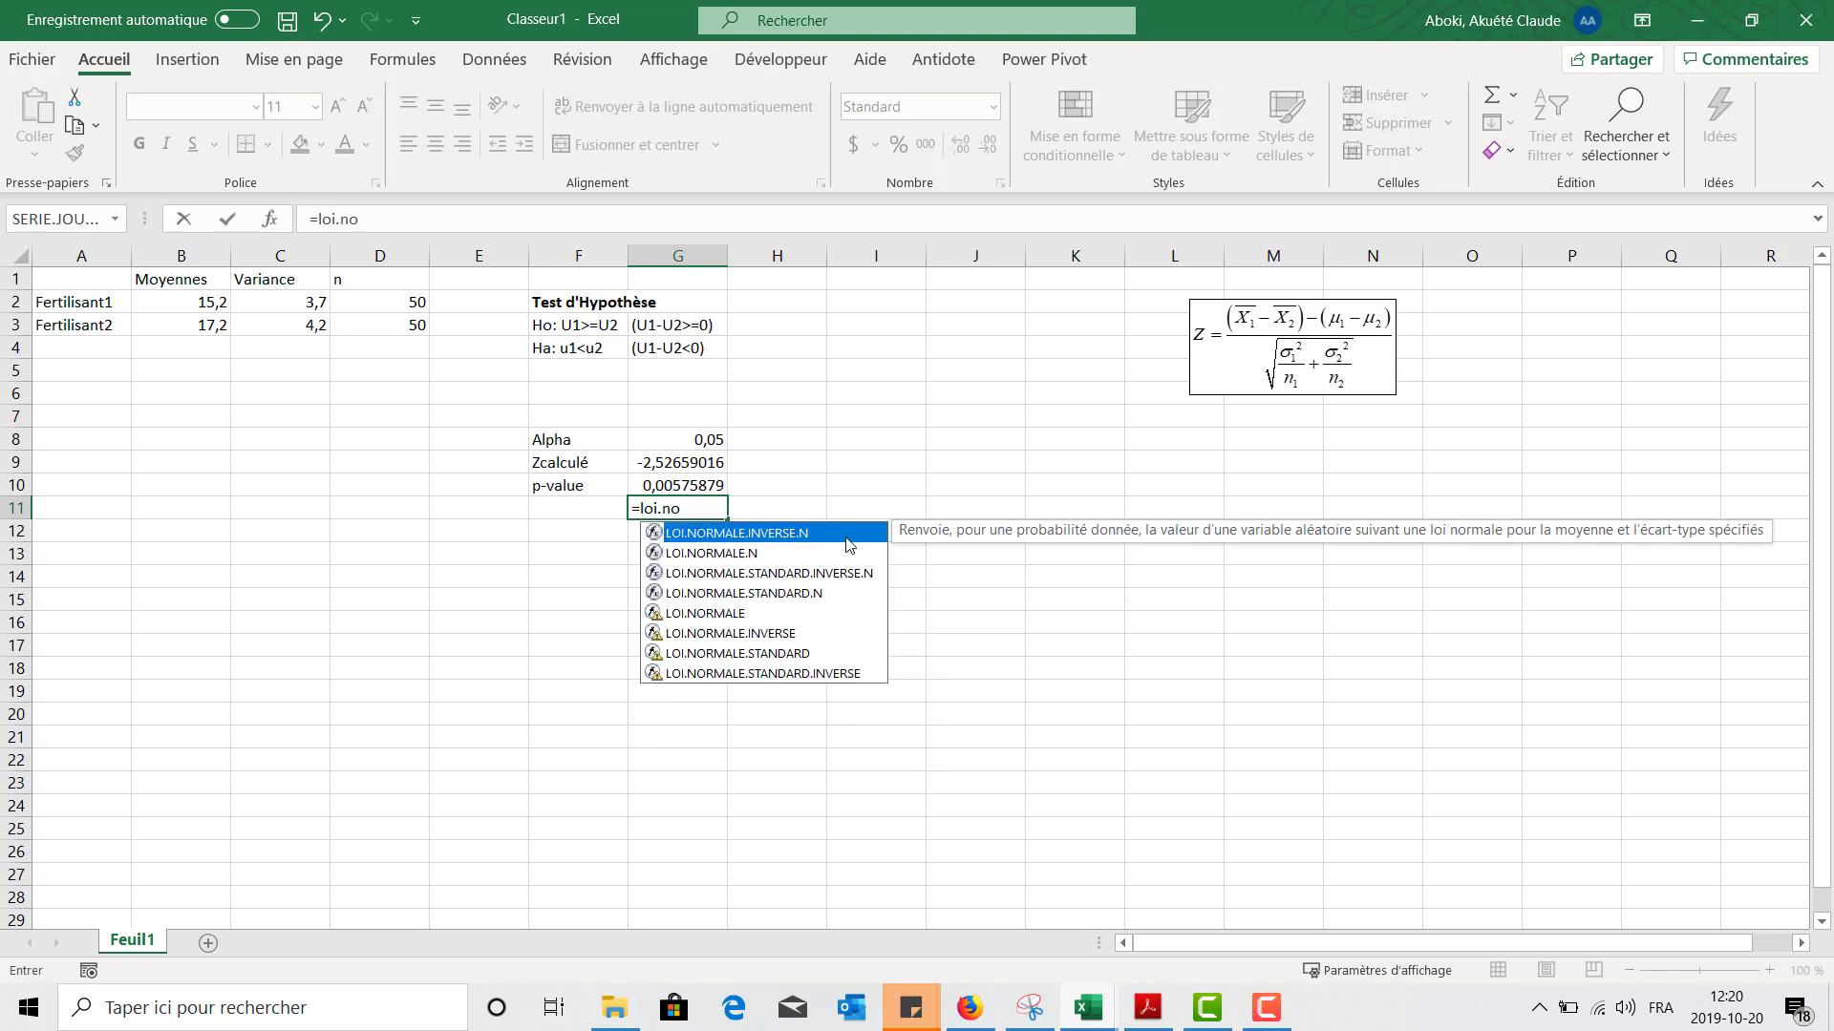
{"action": "double_click", "coordinate": [764, 655]}
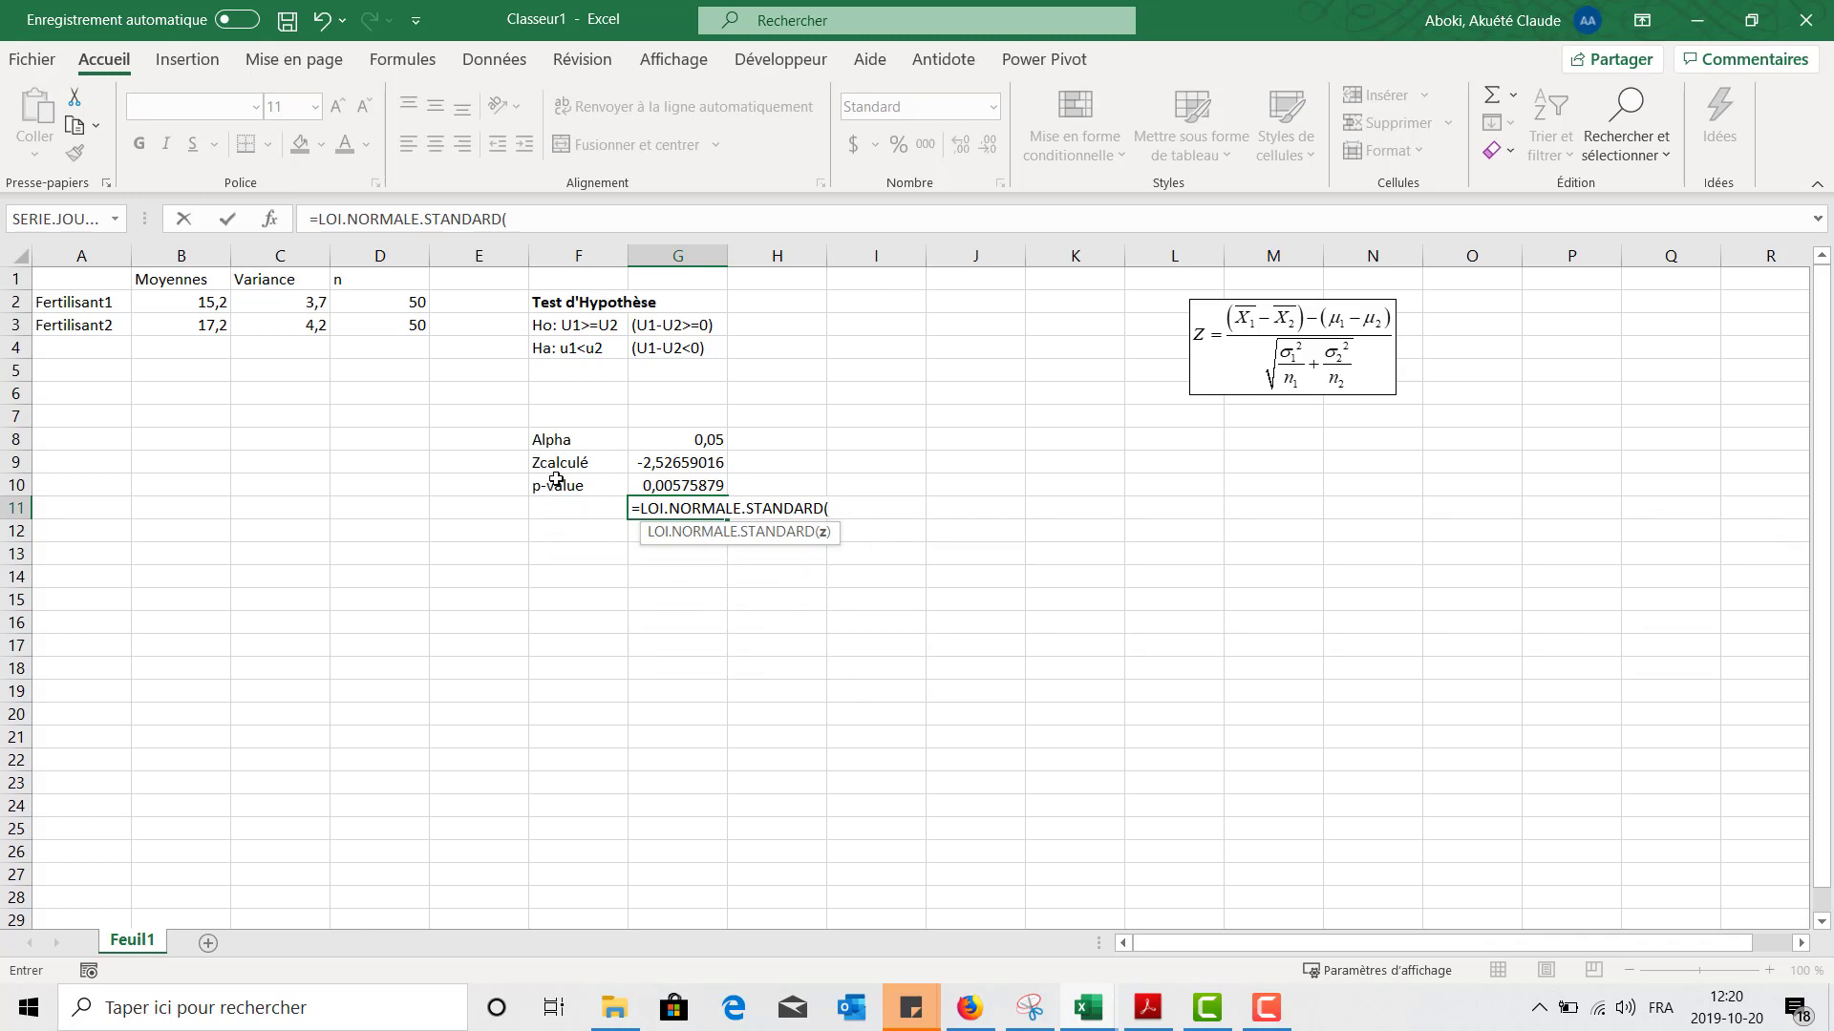
{"action": "left_click", "coordinate": [661, 464]}
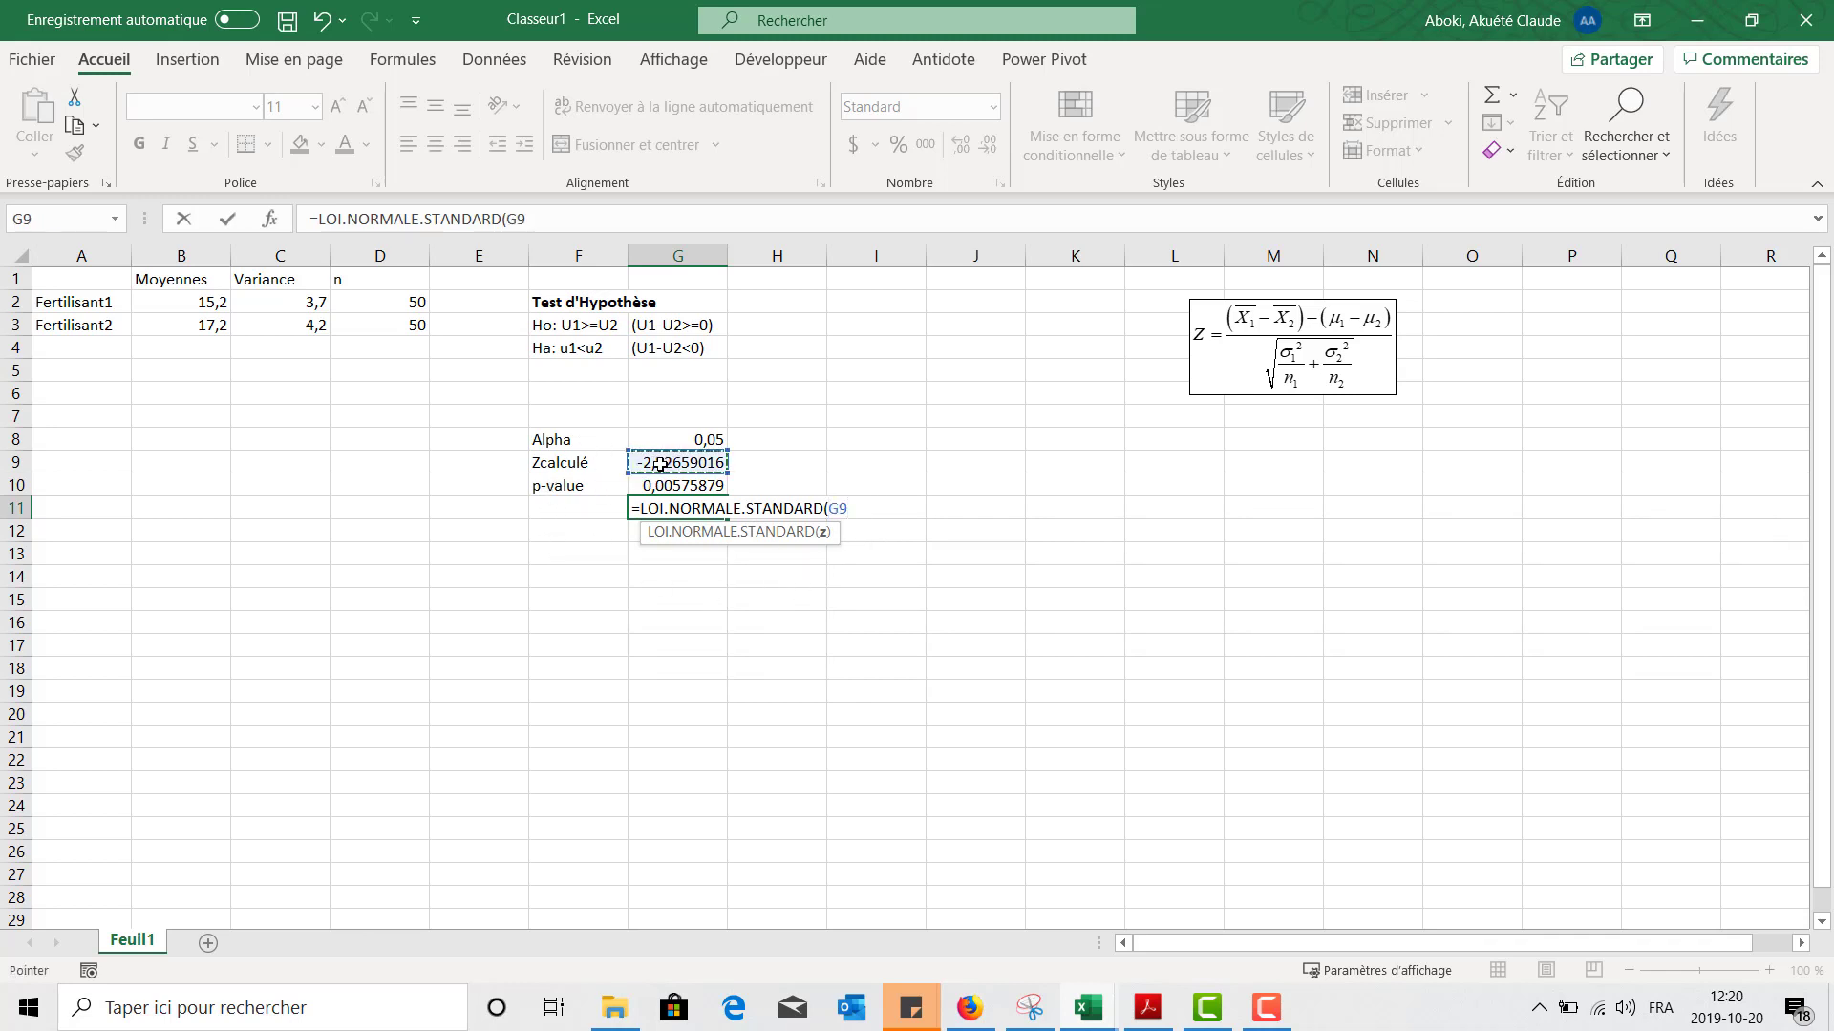
{"action": "type", "text": ")"}
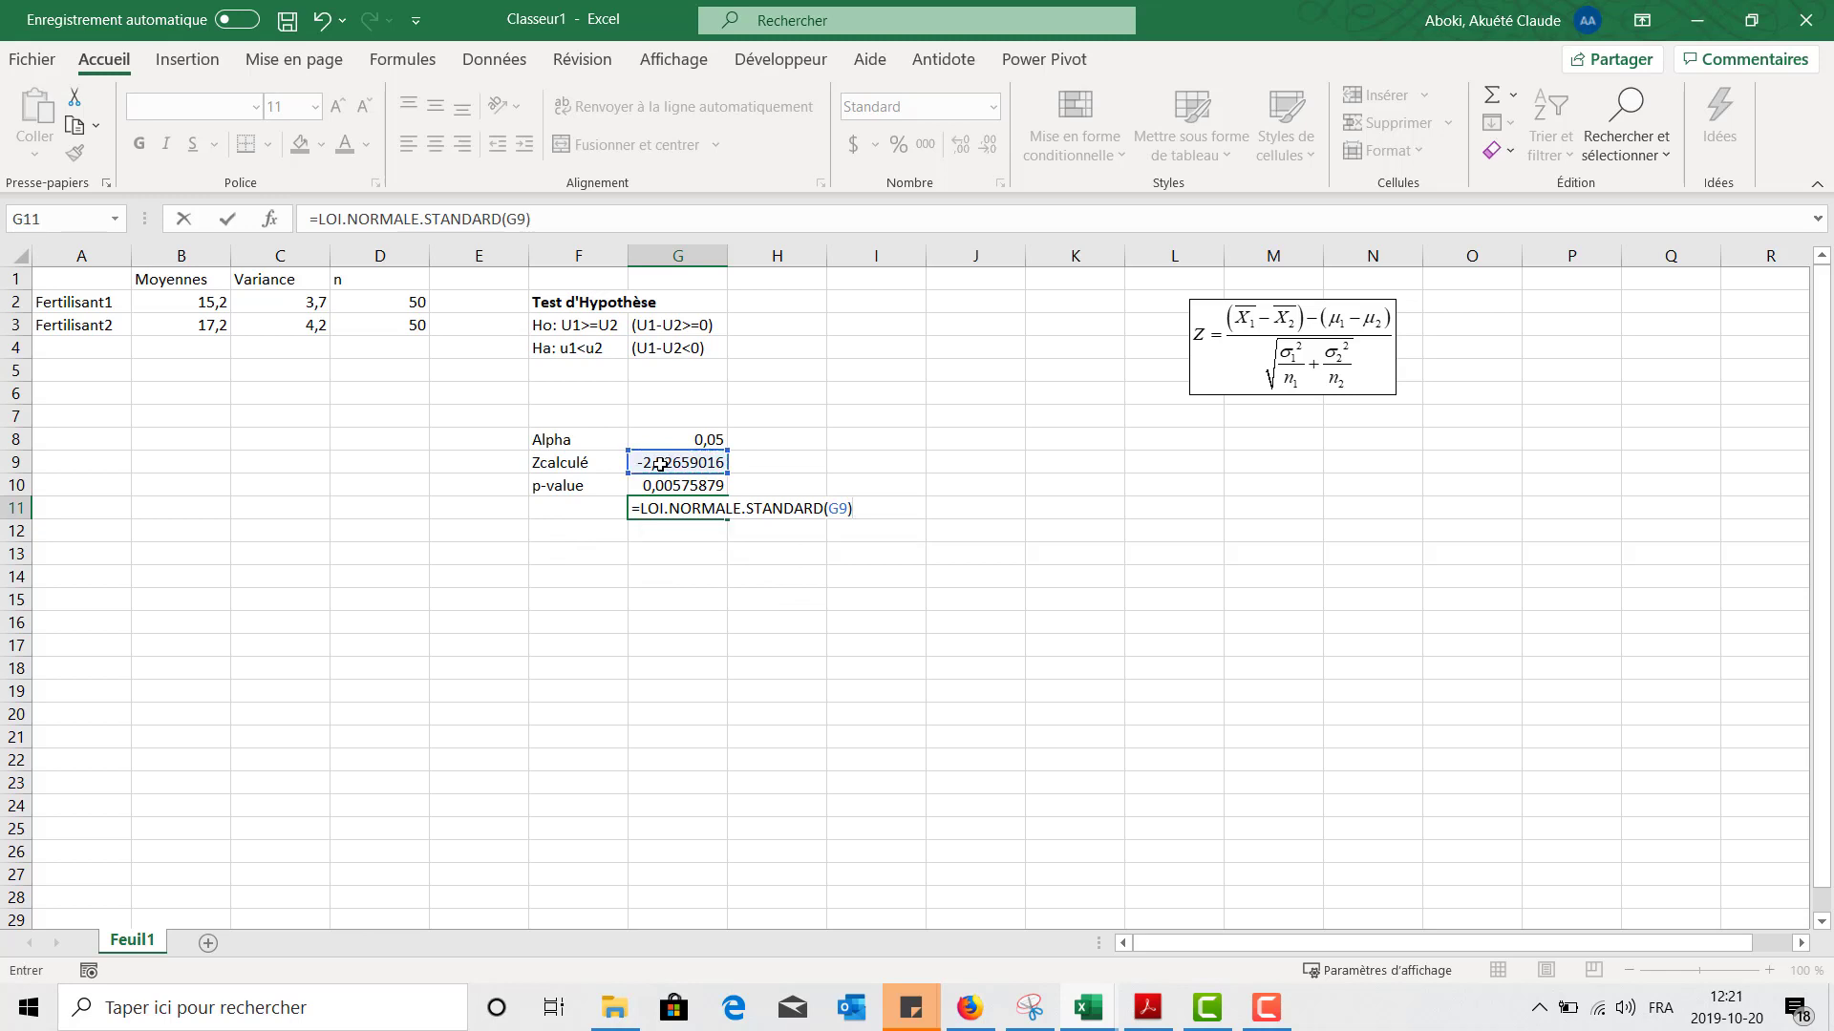
{"action": "key", "text": "Left"}
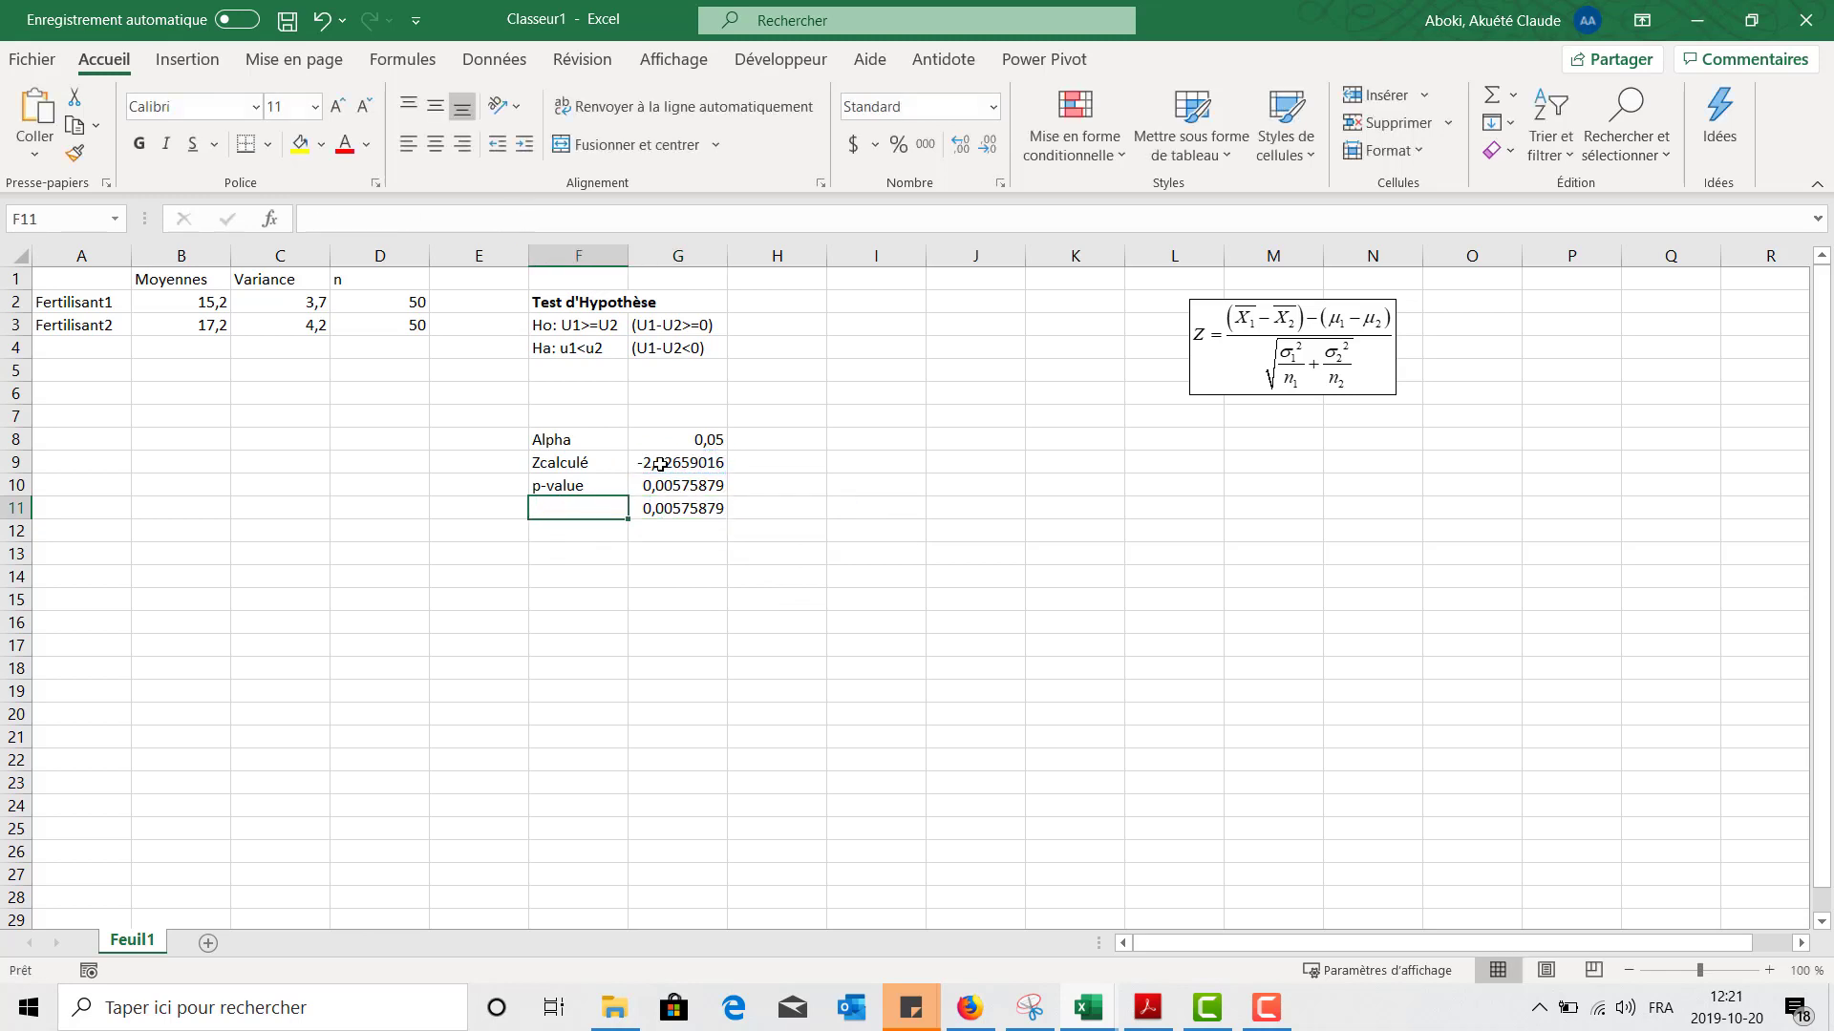
{"action": "key", "text": "Right"}
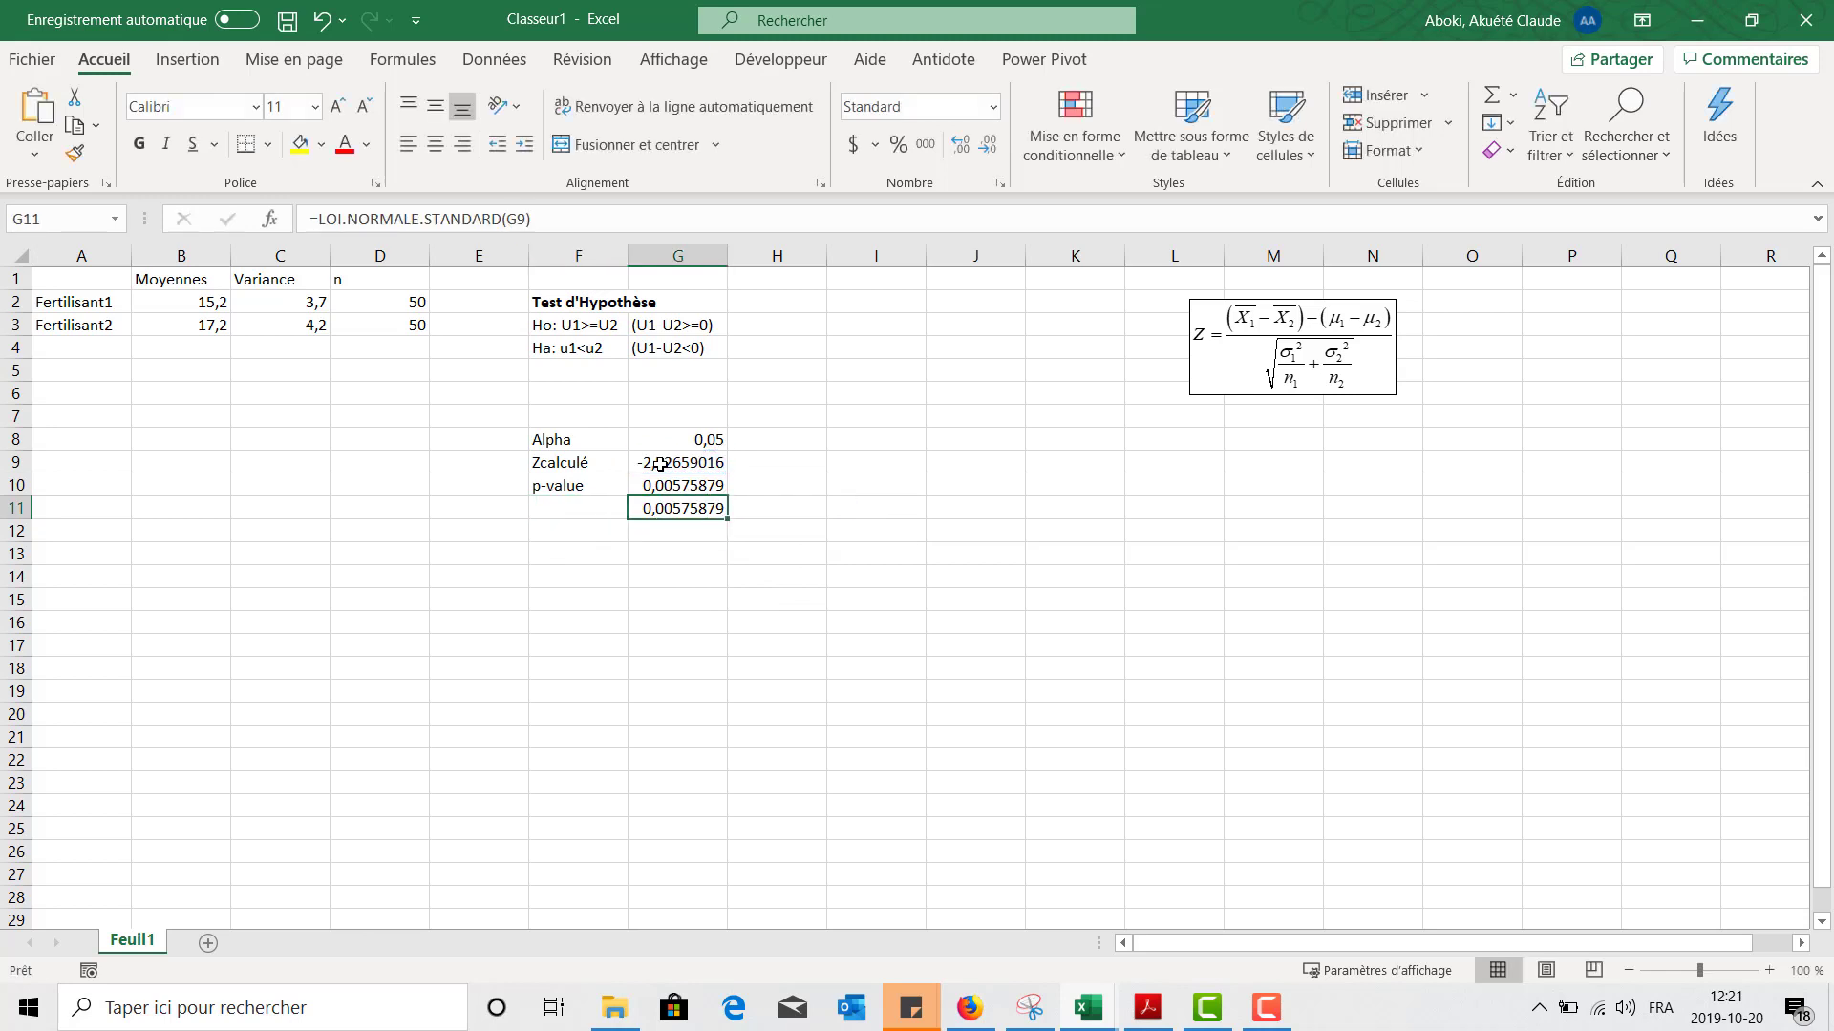
{"action": "left_click", "coordinate": [707, 486]}
{"action": "left_click", "coordinate": [710, 510]}
{"action": "left_click", "coordinate": [707, 485]}
{"action": "left_click", "coordinate": [705, 535]}
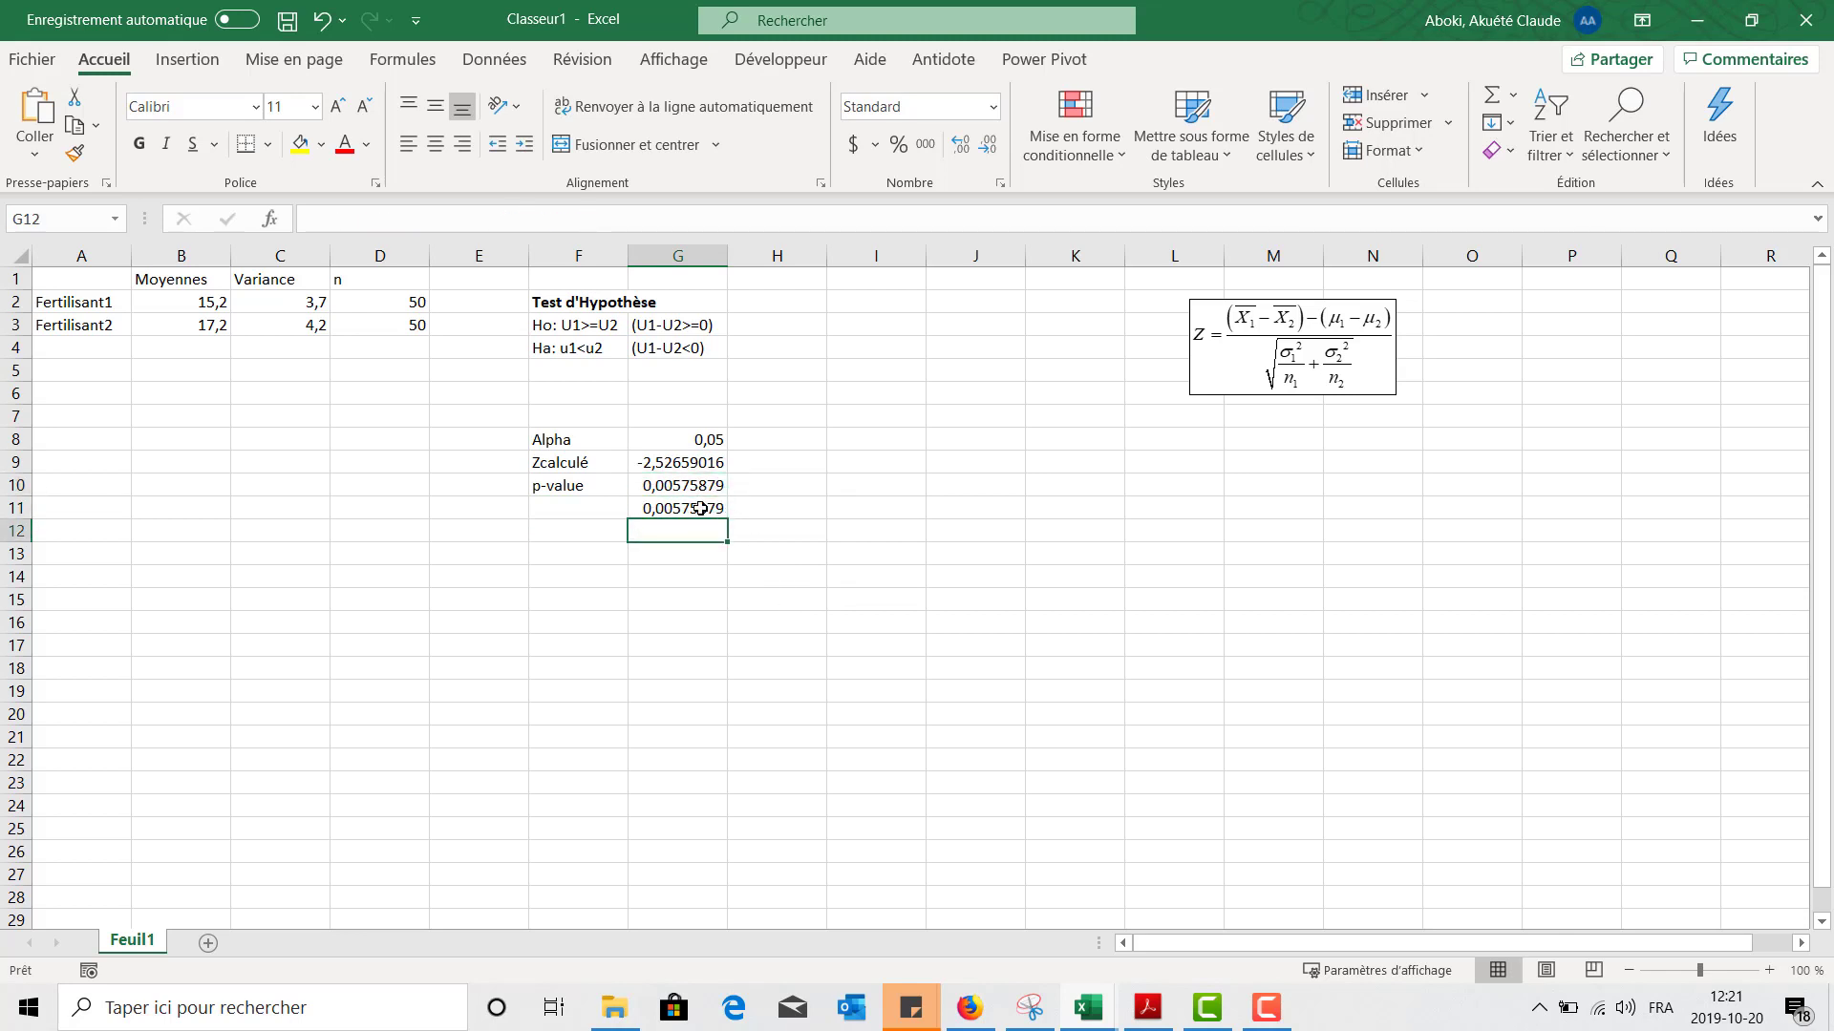
{"action": "type", "text": "=loi."}
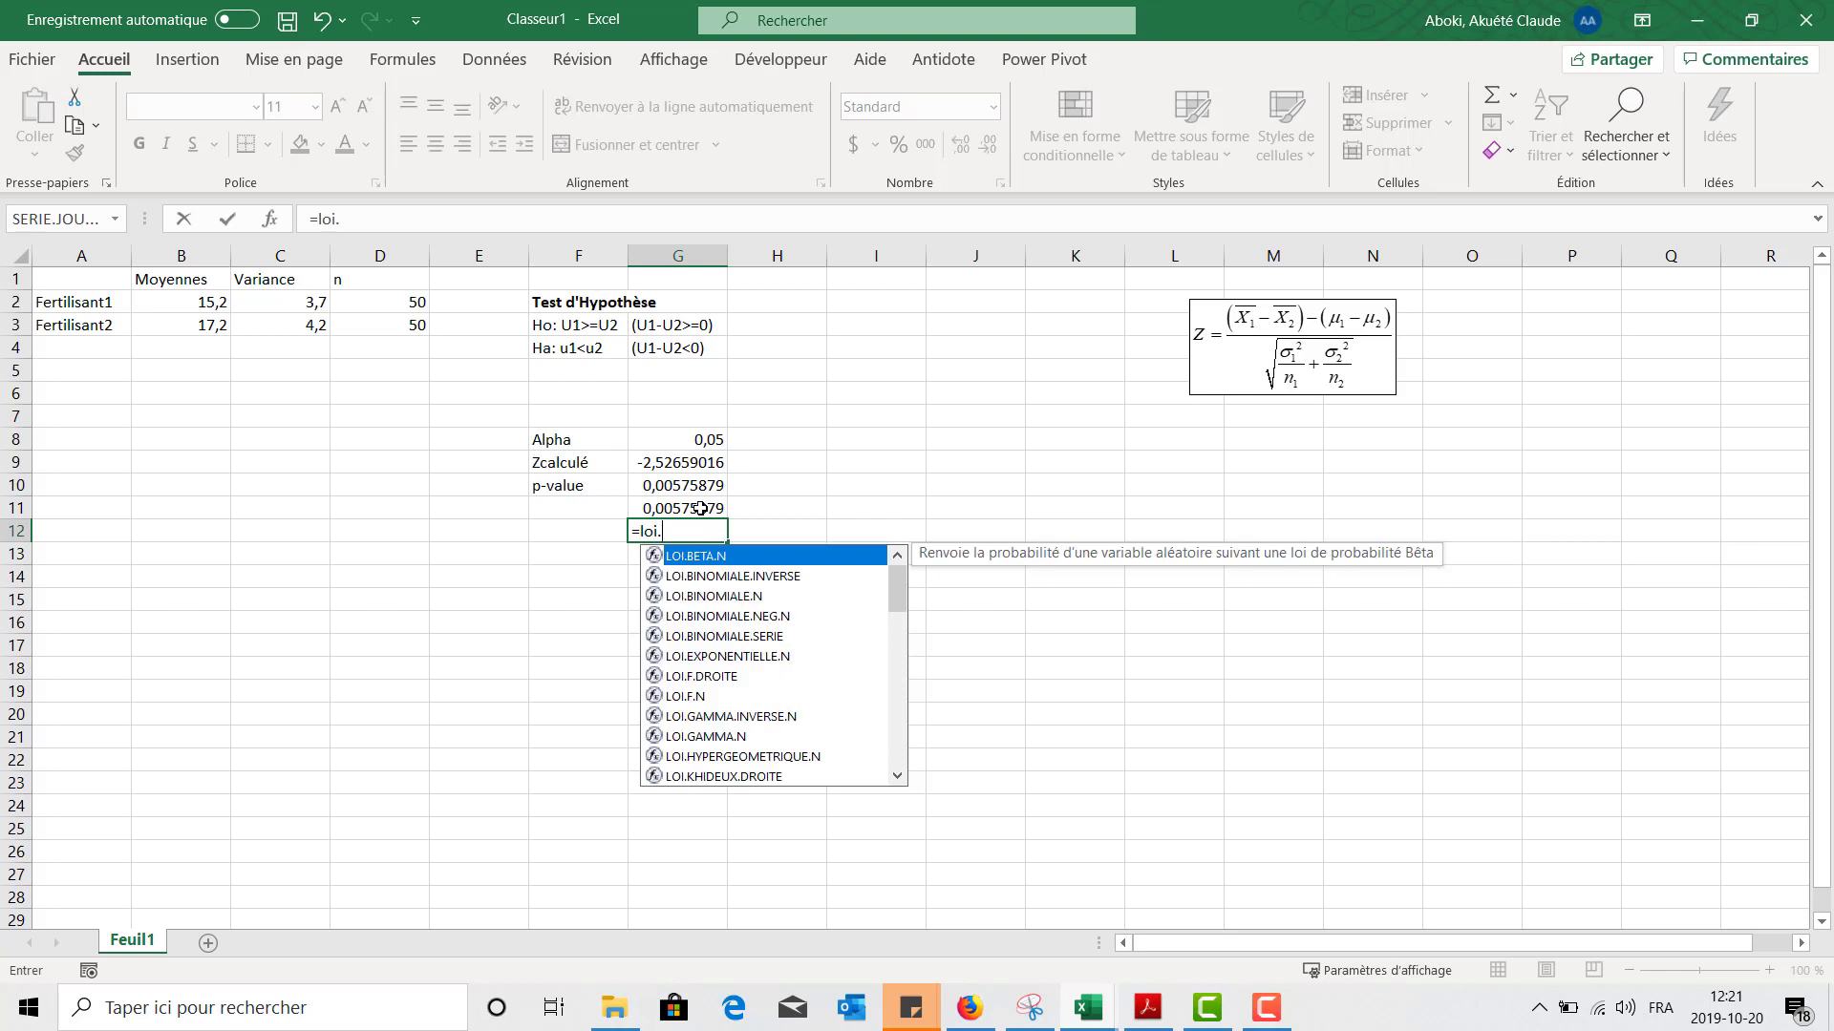
{"action": "type", "text": "norm"}
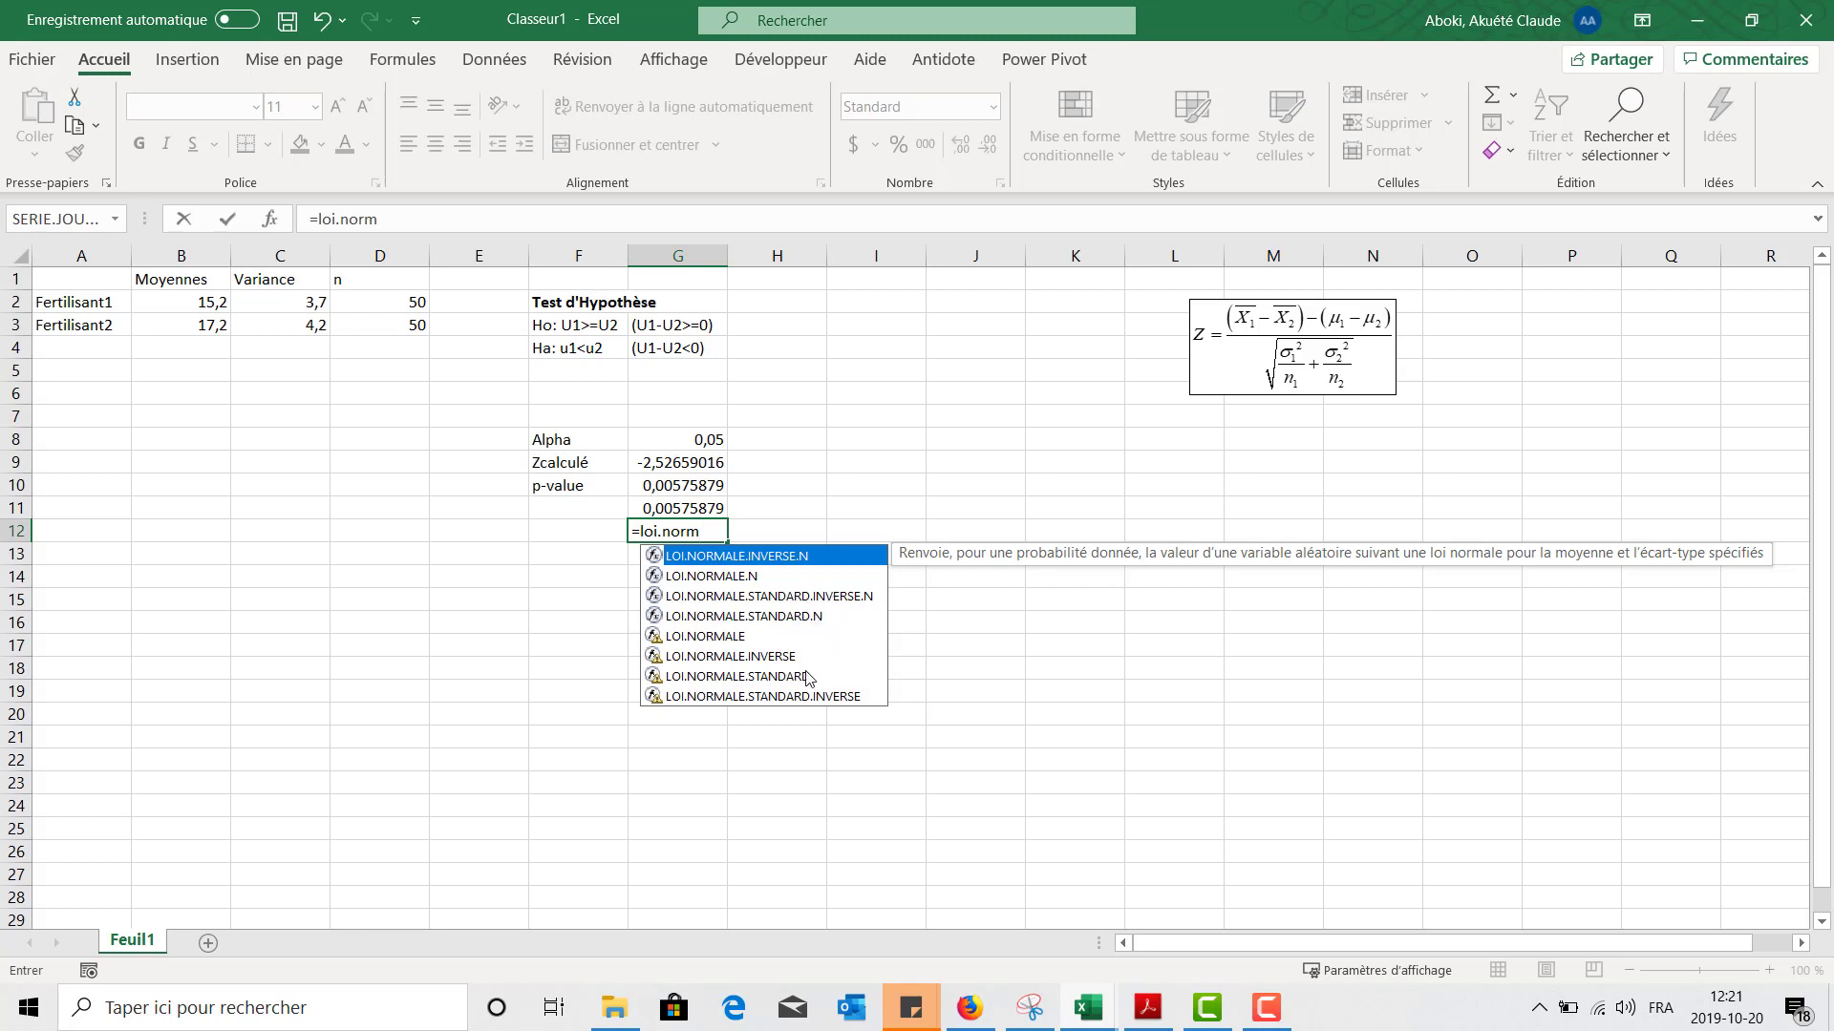
{"action": "left_click", "coordinate": [739, 578]}
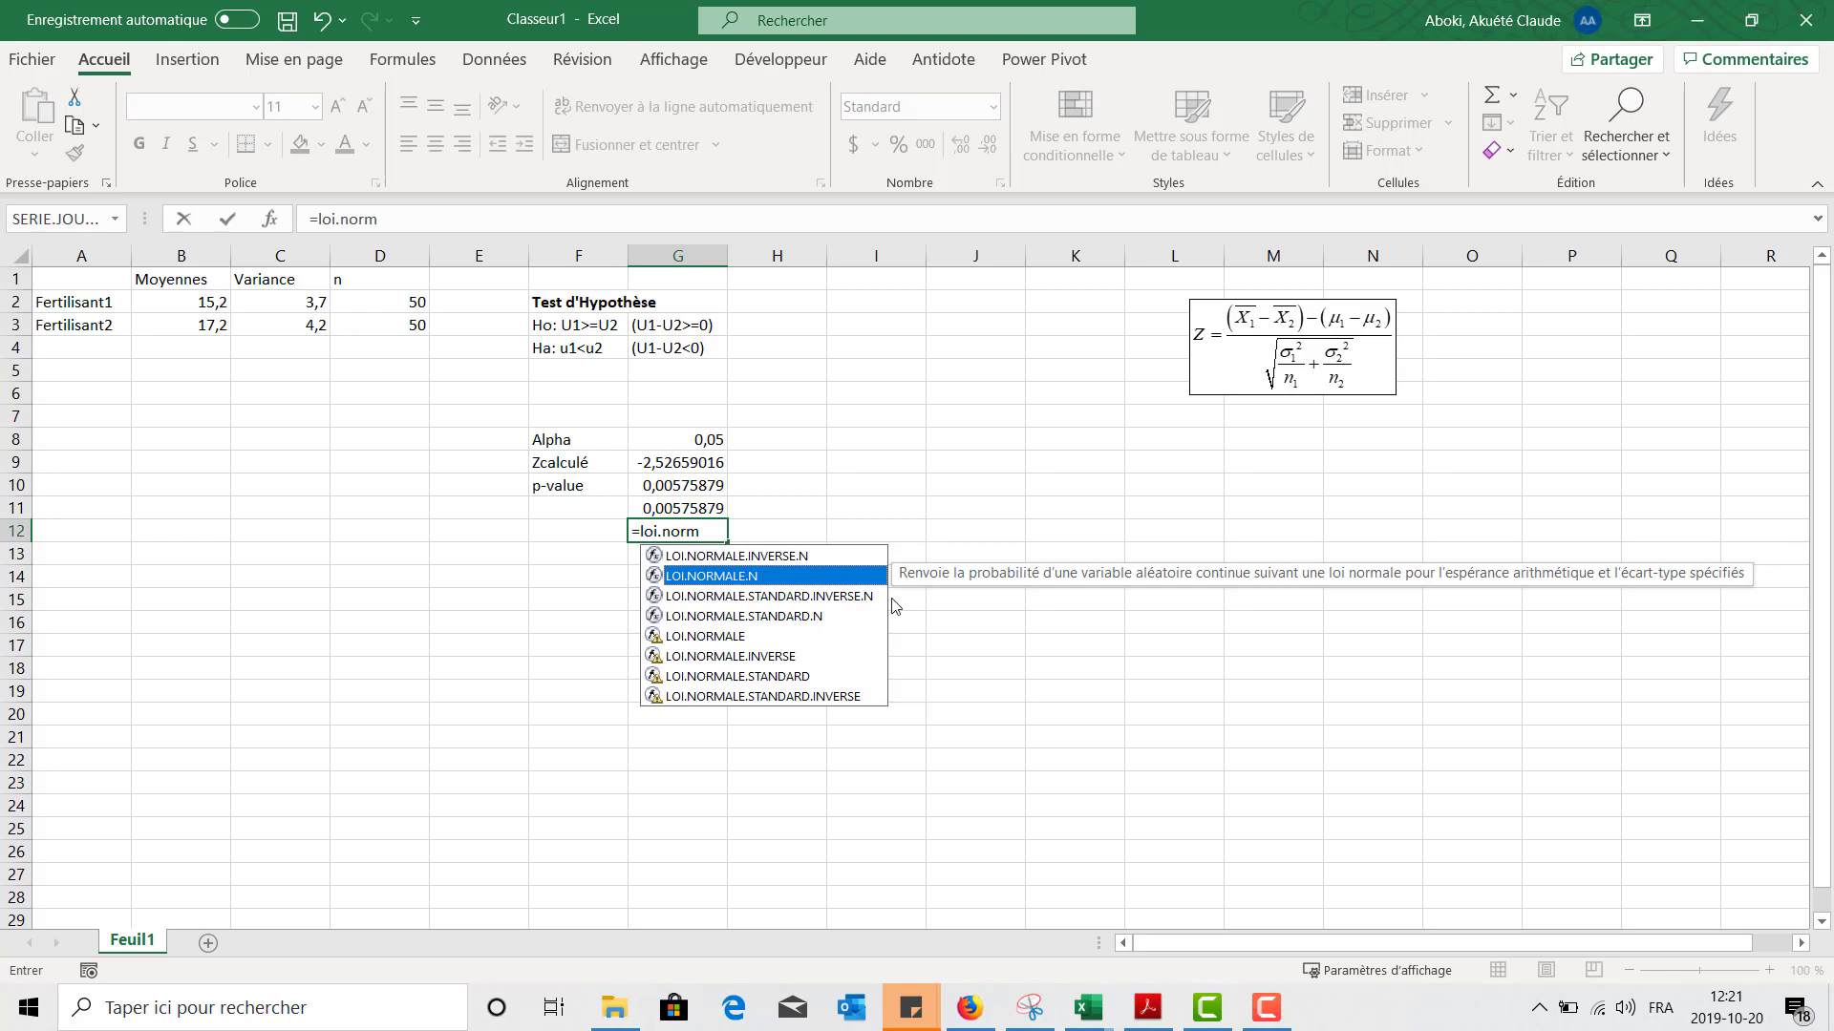
{"action": "double_click", "coordinate": [736, 579]}
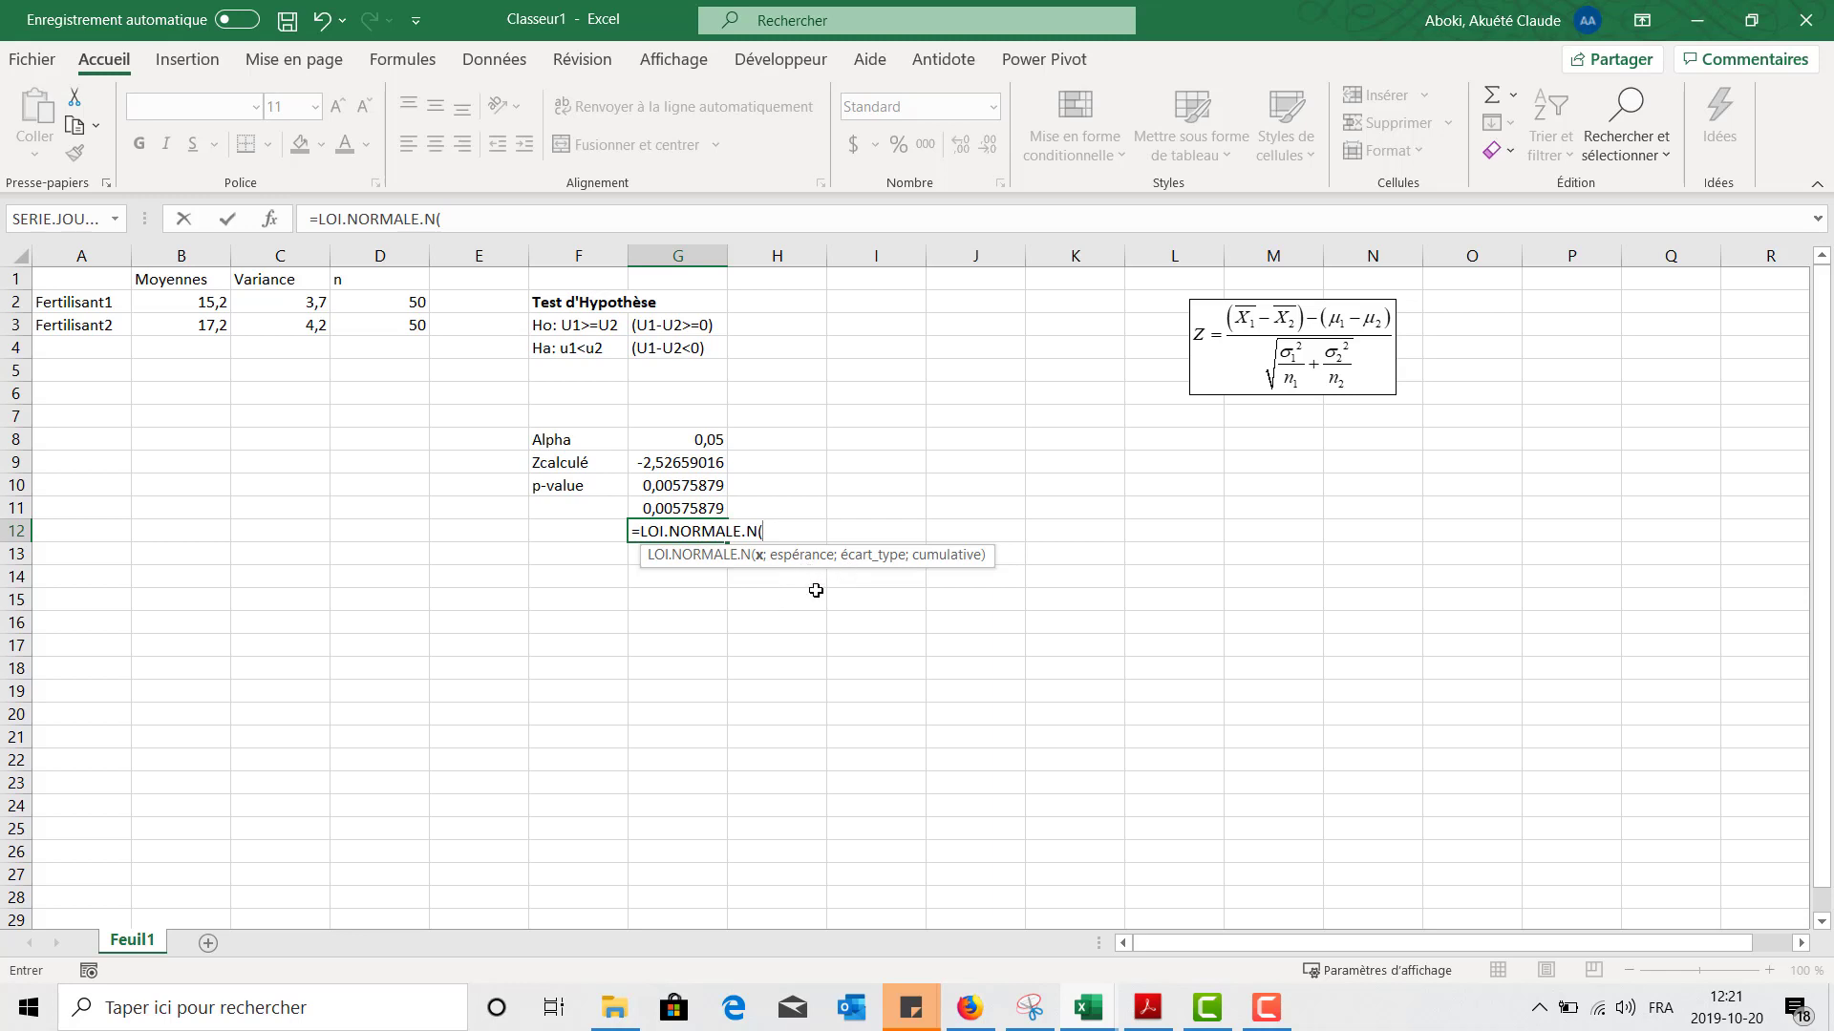
{"action": "key", "text": "BackSpace"}
{"action": "key", "text": "BackSpace"}
{"action": "key", "text": "BackSpace"}
{"action": "key", "text": "BackSpace"}
{"action": "key", "text": "BackSpace"}
{"action": "key", "text": "BackSpace"}
{"action": "key", "text": "BackSpace"}
{"action": "key", "text": "BackSpace"}
{"action": "key", "text": "BackSpace"}
{"action": "key", "text": "BackSpace"}
{"action": "key", "text": "BackSpace"}
{"action": "key", "text": "BackSpace"}
{"action": "key", "text": "BackSpace"}
{"action": "key", "text": "BackSpace"}
{"action": "key", "text": "BackSpace"}
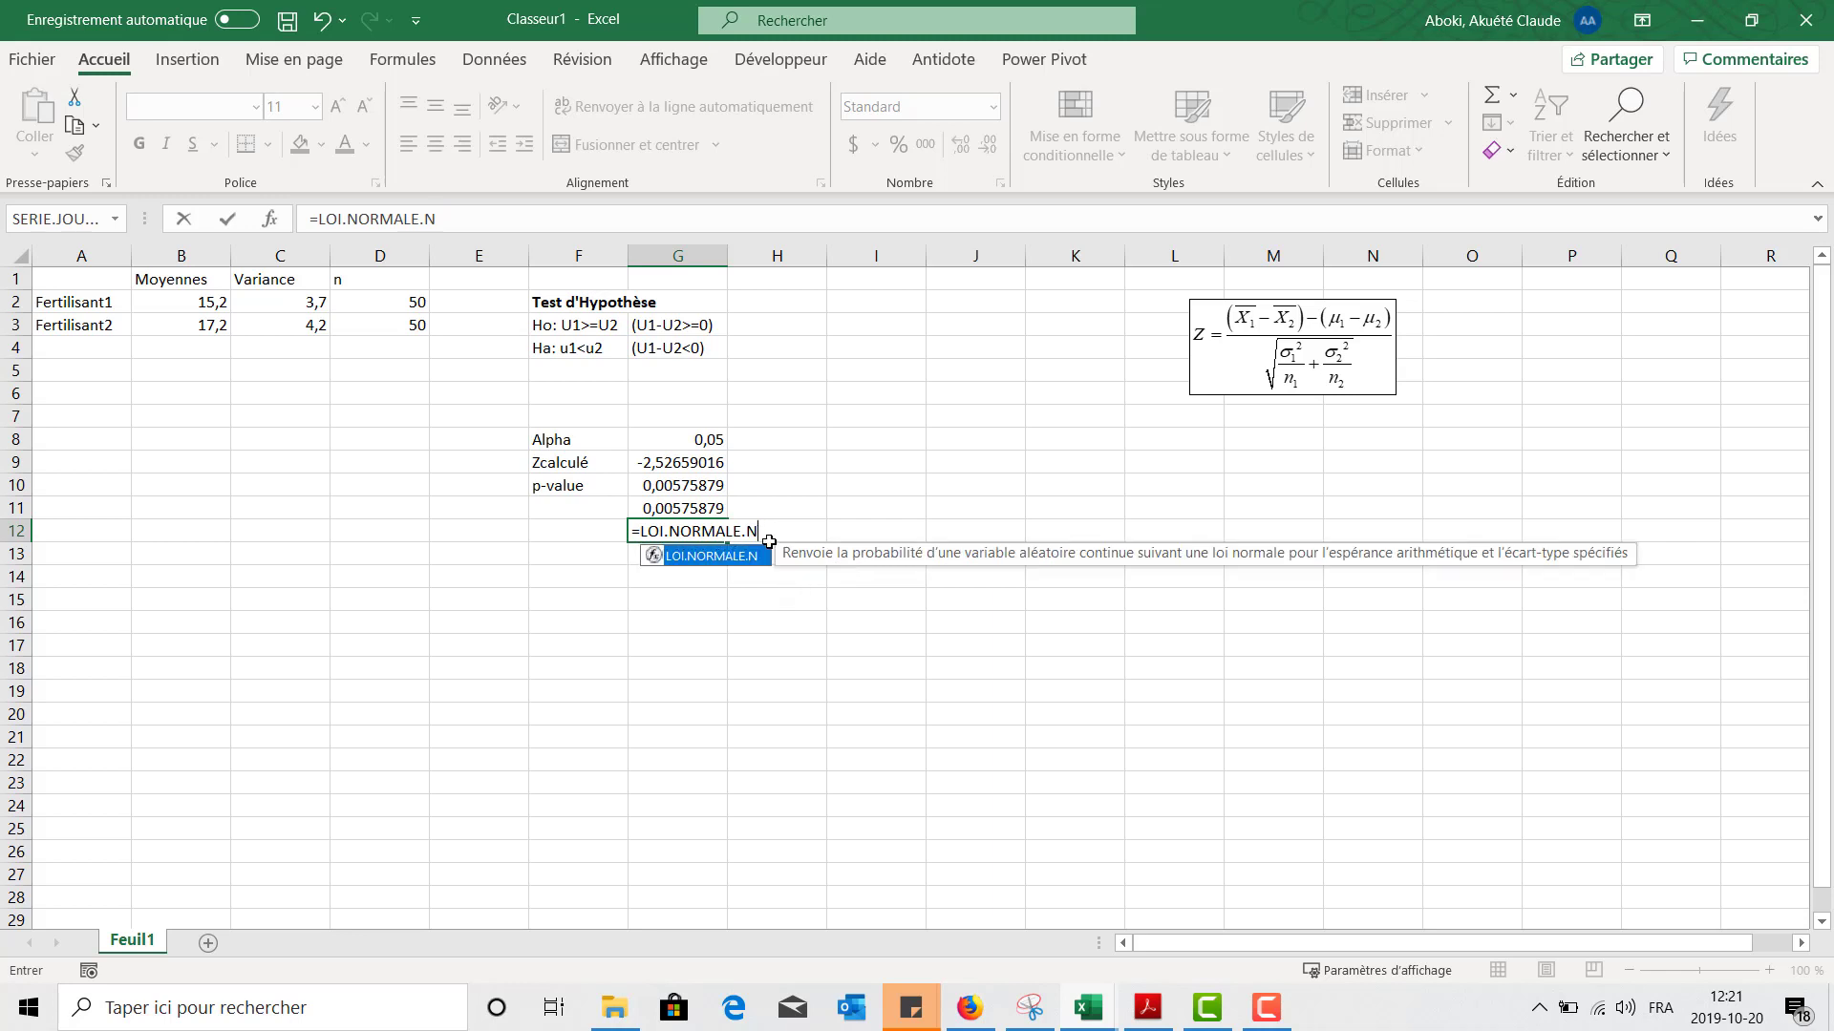
{"action": "key", "text": "Escape"}
{"action": "key", "text": "Down"}
{"action": "key", "text": "Down"}
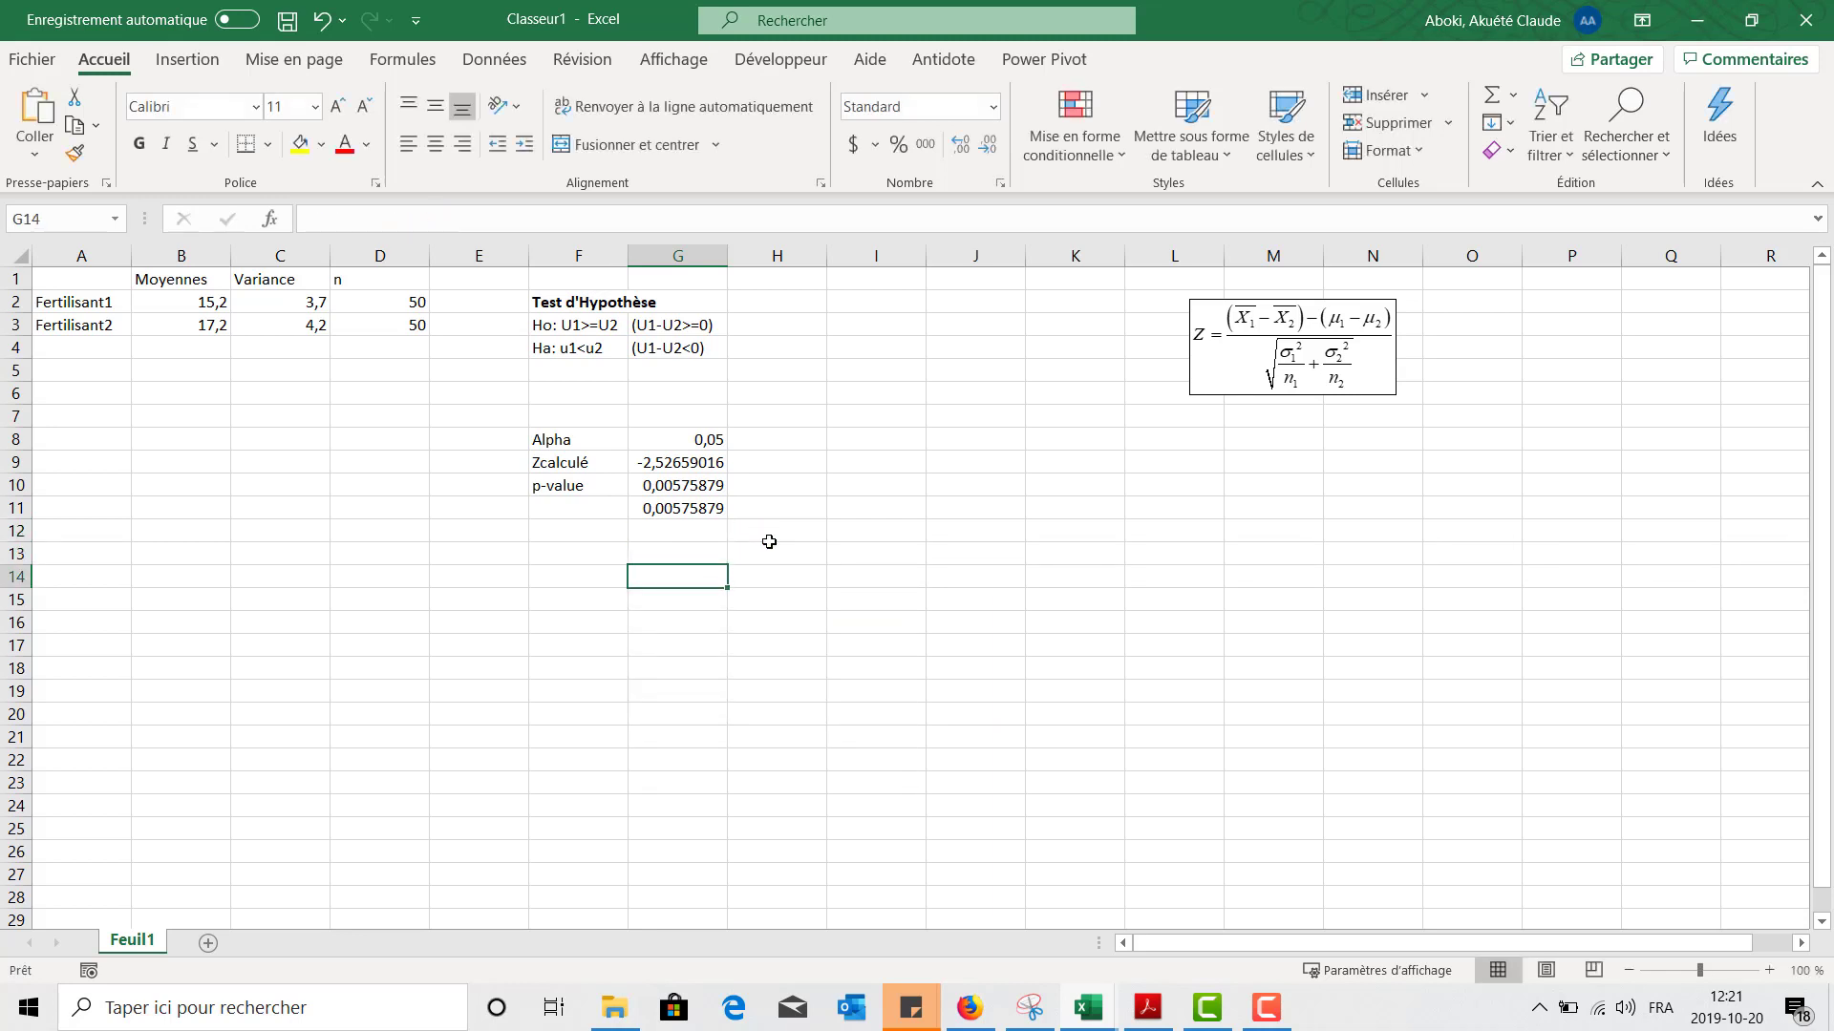
Compare the two p-value formulas and their results in G10 and G11.
{"action": "left_click", "coordinate": [685, 489]}
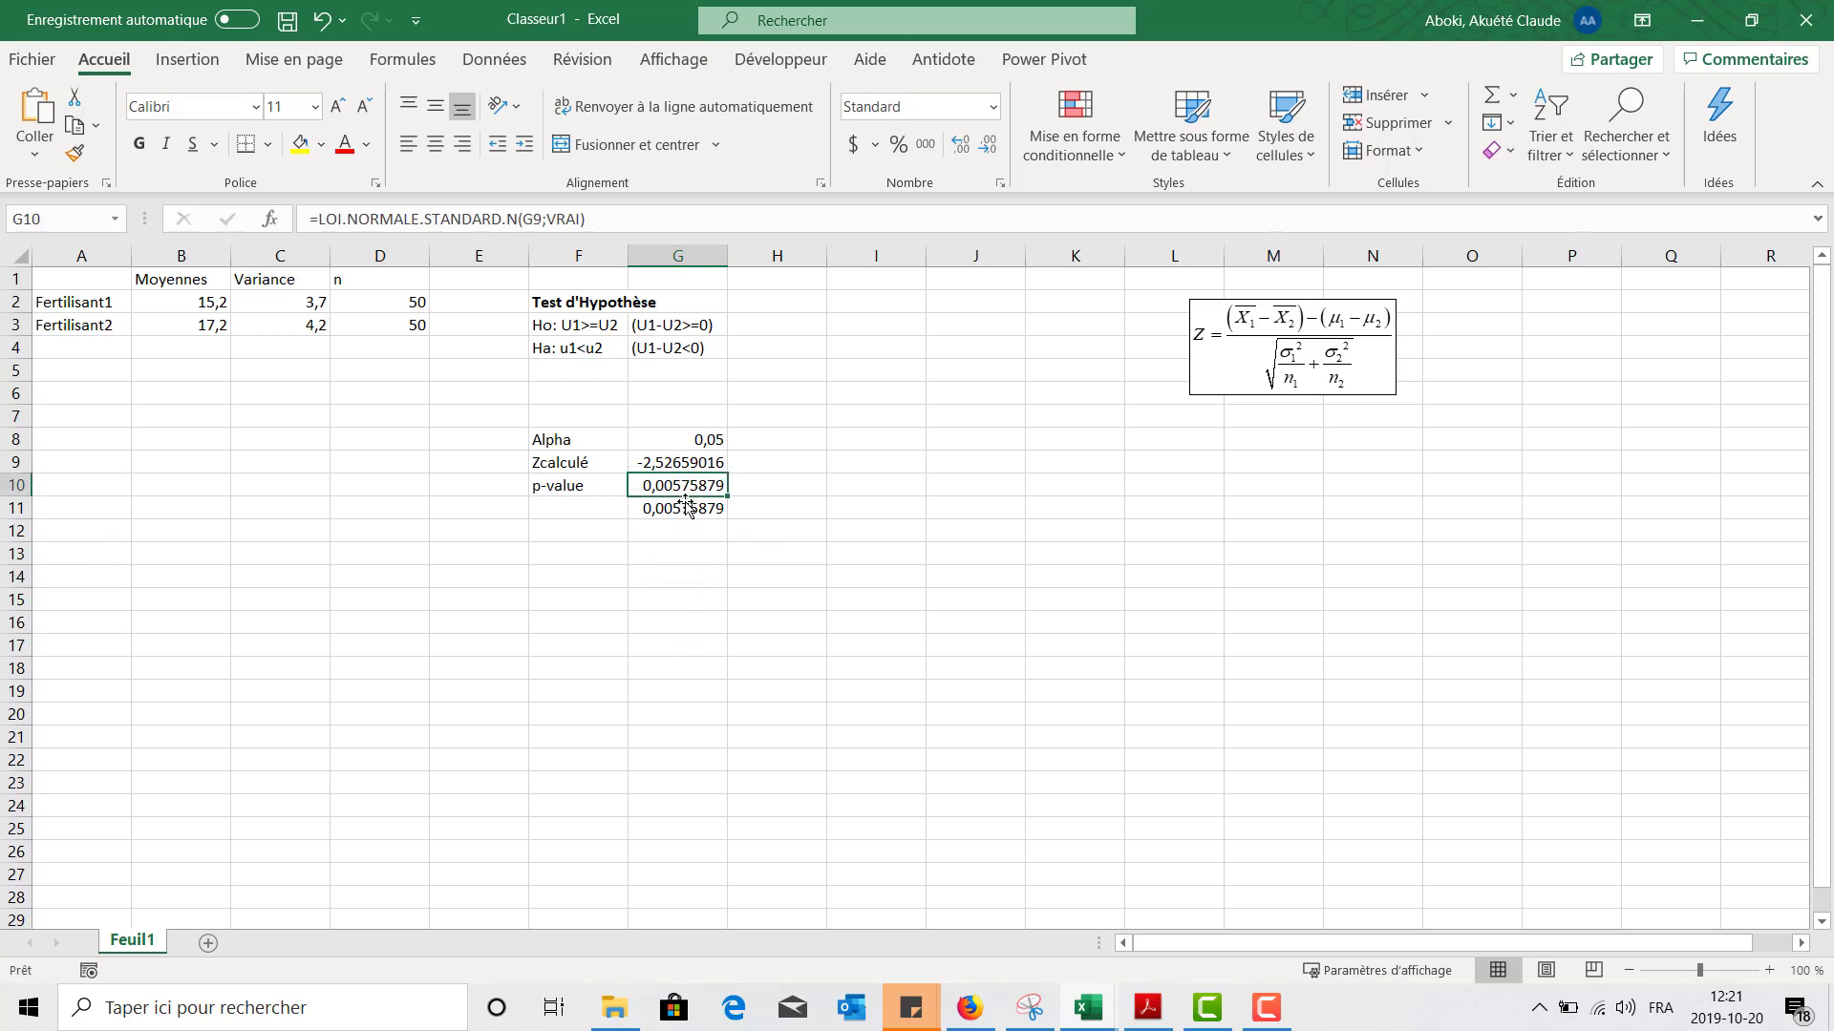
{"action": "left_click", "coordinate": [685, 509]}
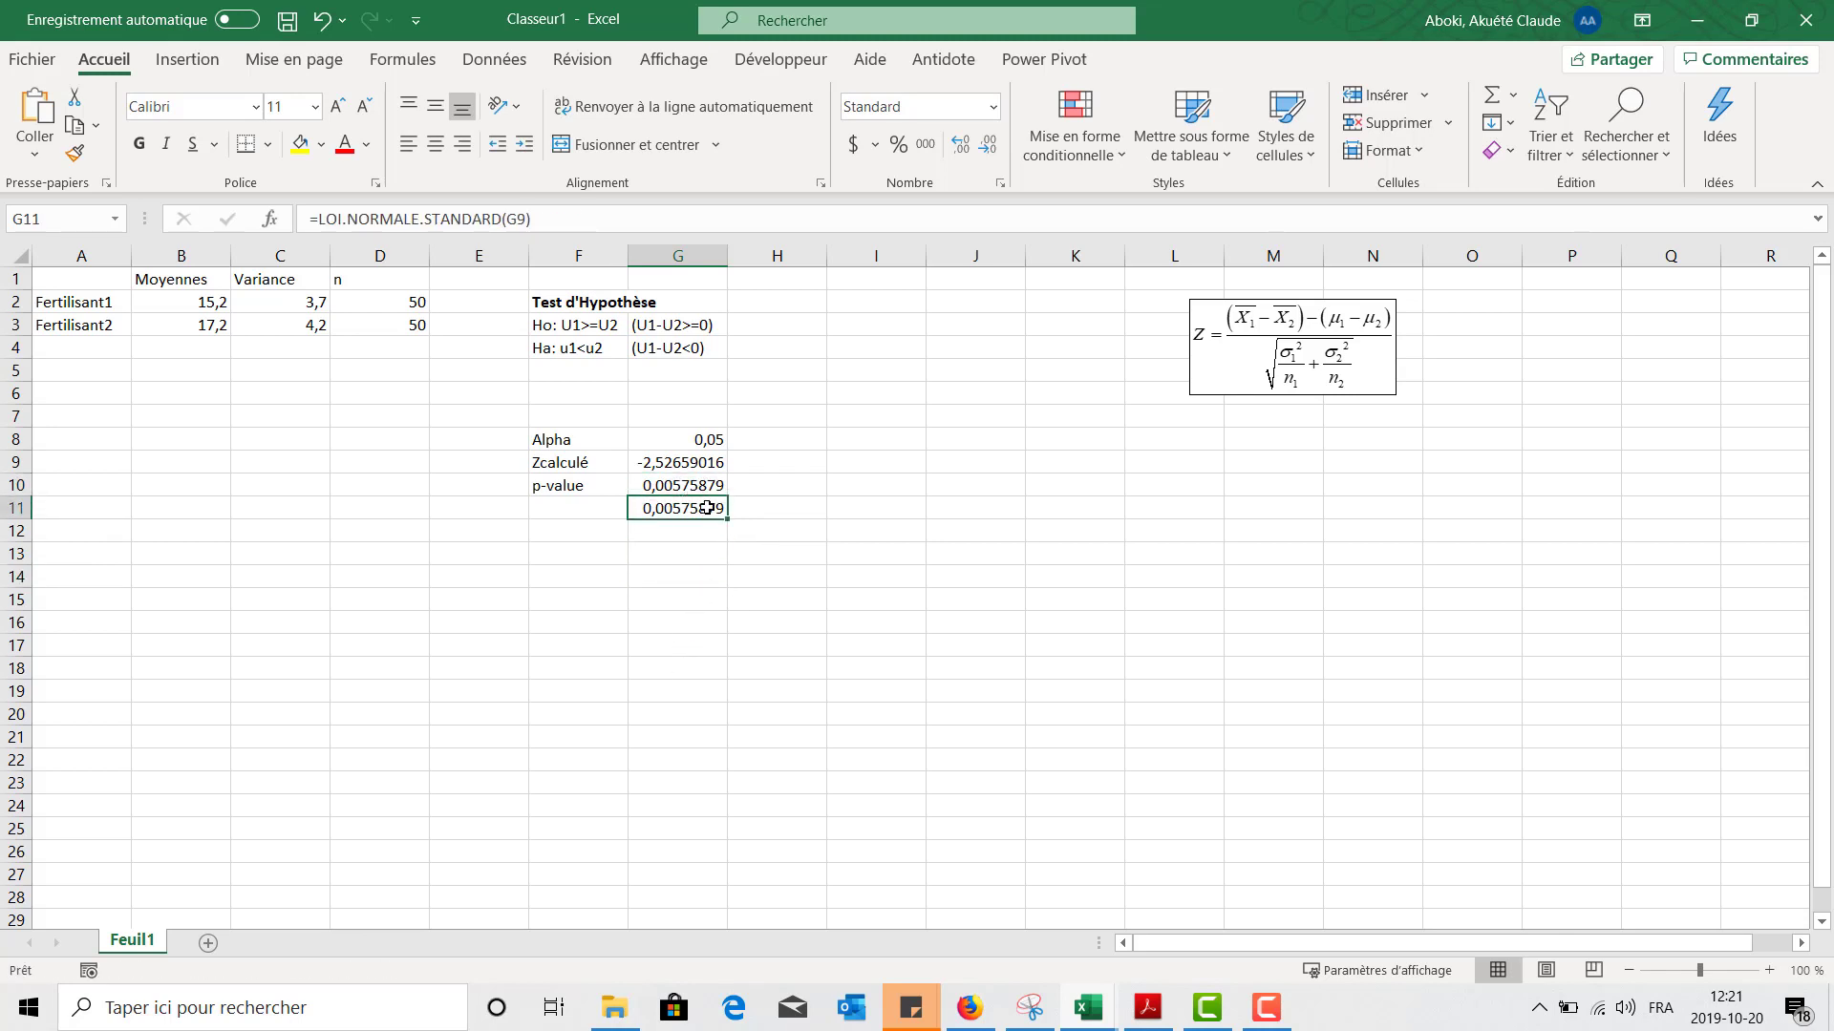
{"action": "left_click", "coordinate": [702, 485]}
{"action": "left_click", "coordinate": [699, 509]}
{"action": "left_click", "coordinate": [817, 528]}
{"action": "left_click", "coordinate": [802, 507]}
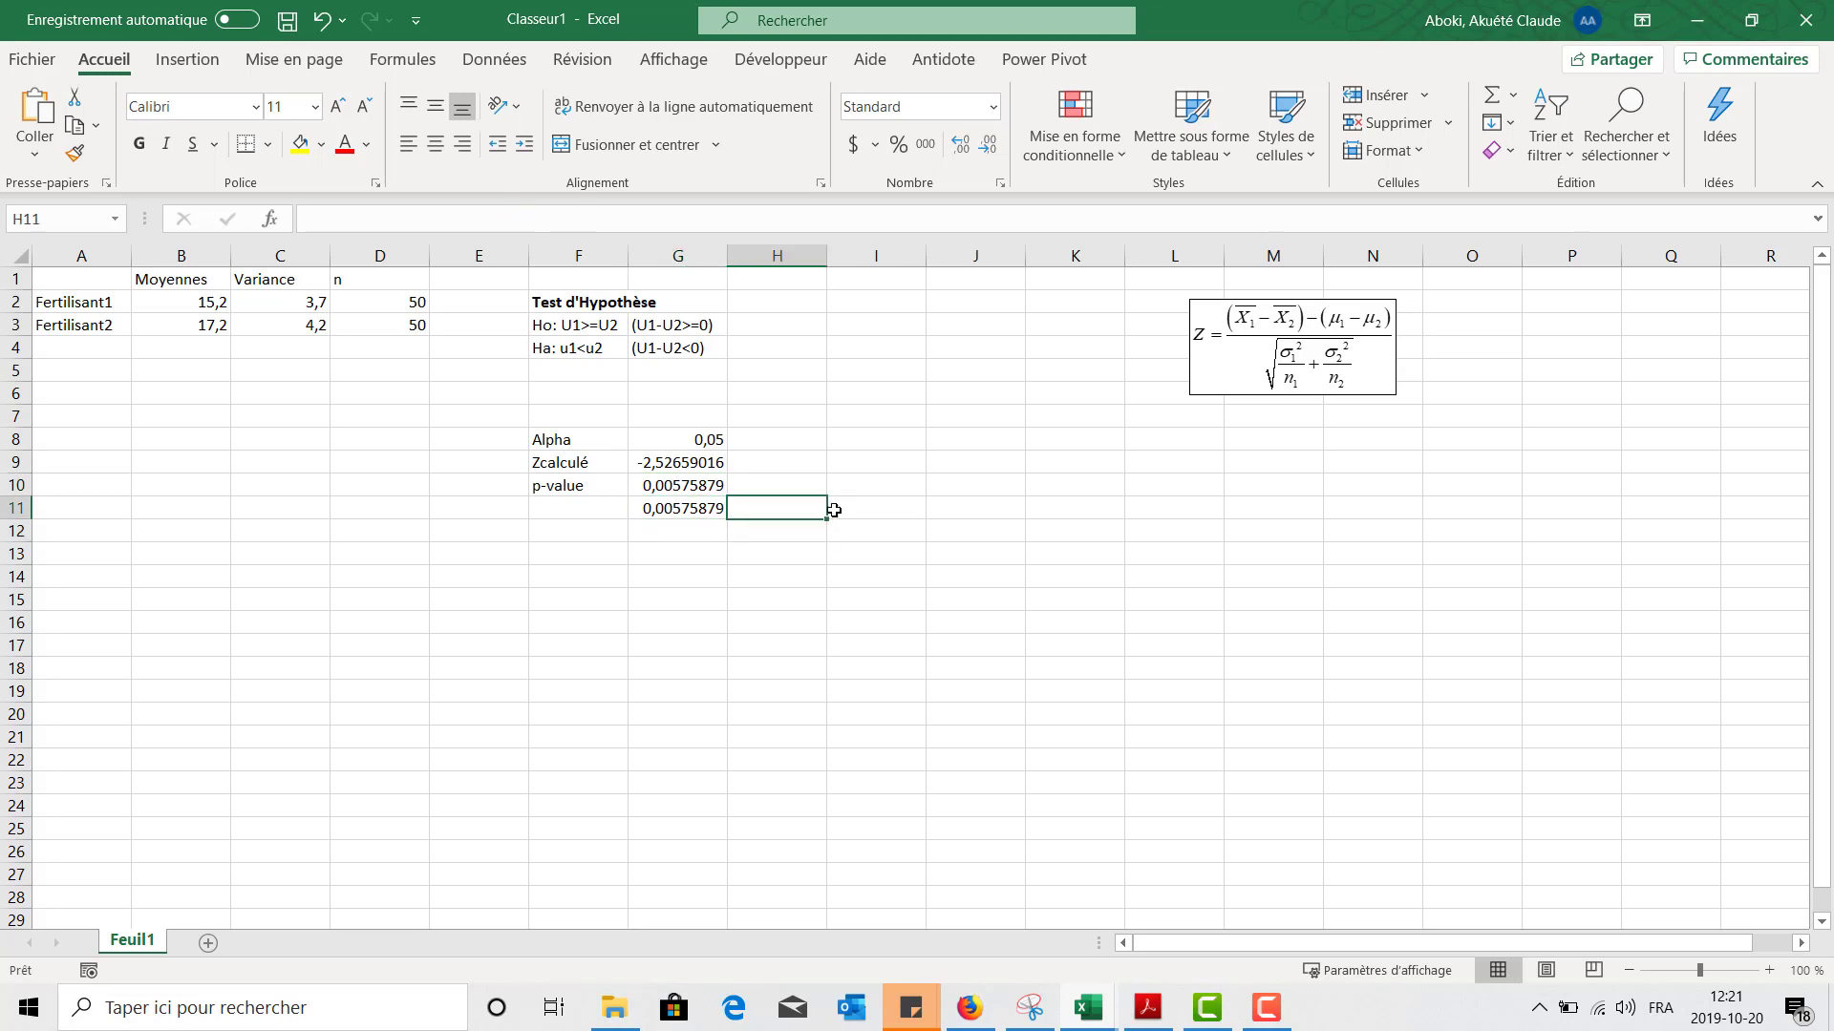
{"action": "left_click", "coordinate": [837, 505]}
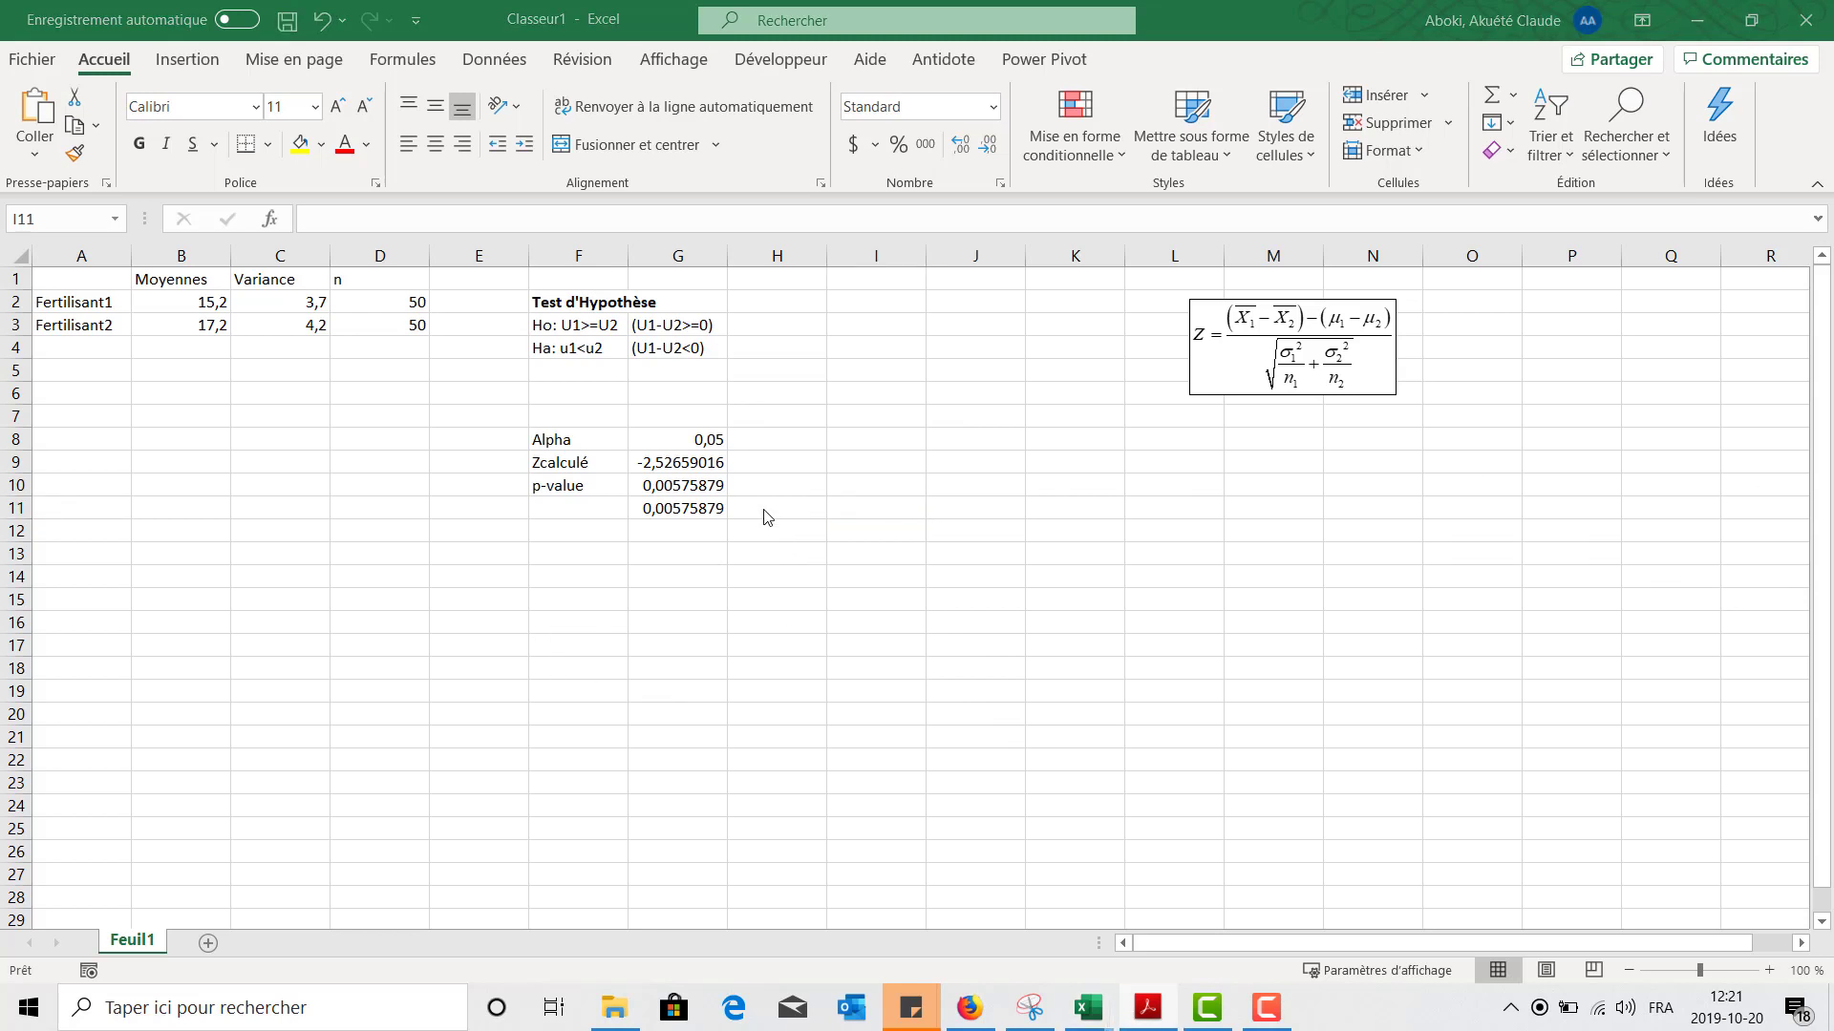
Enter the note "<<----P-value < alpha on rejette l'hypothèse nulle" in H11, beside the second p-value.
{"action": "left_click", "coordinate": [799, 512]}
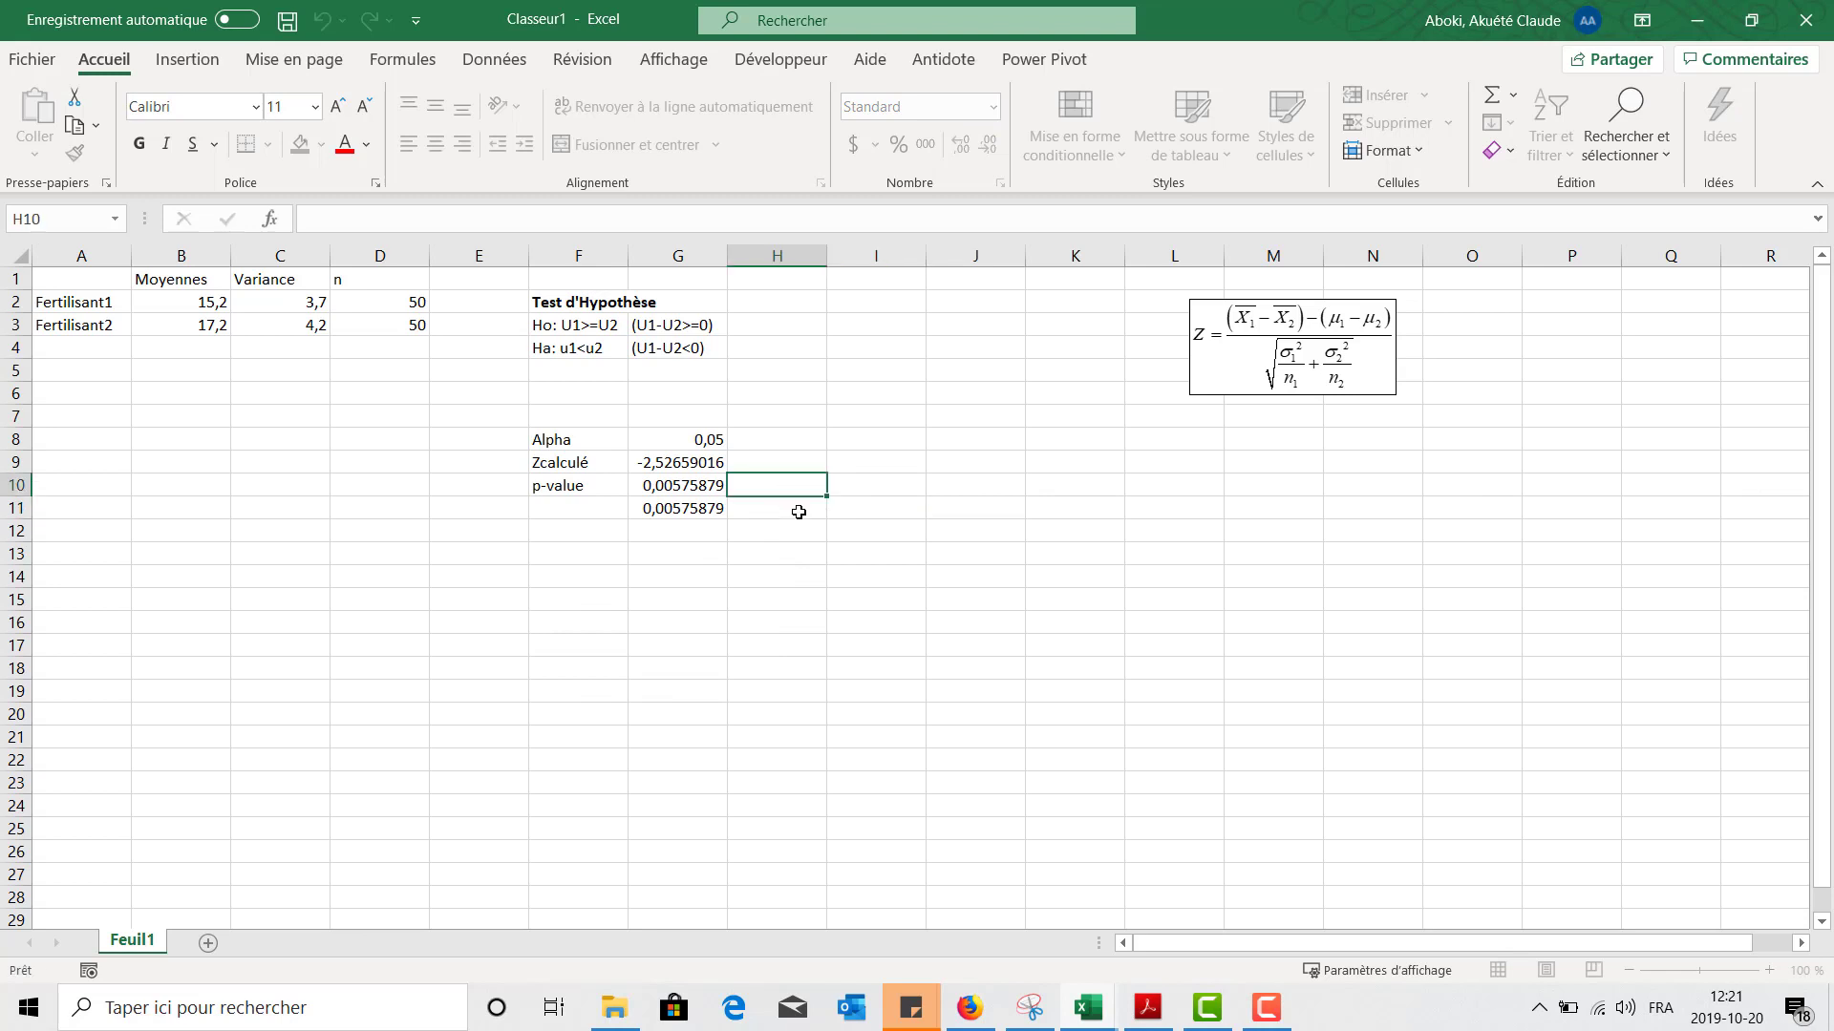
{"action": "type", "text": "<<----"}
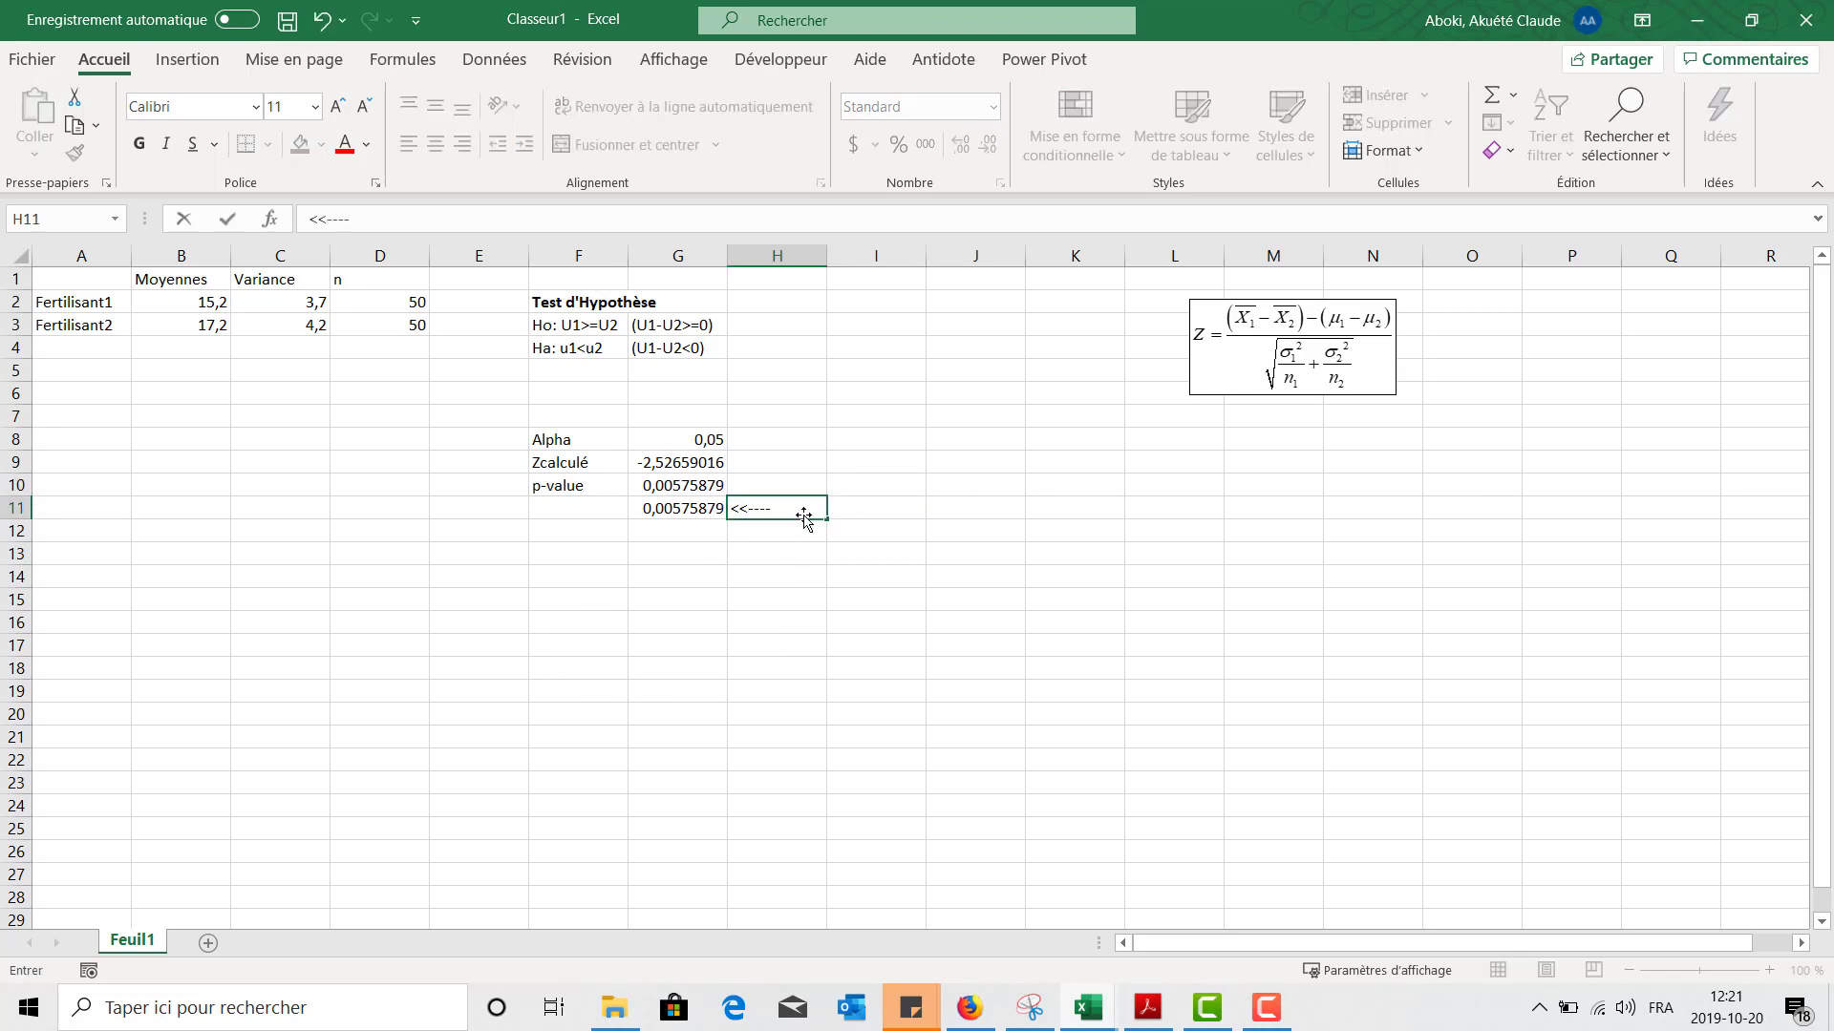
{"action": "type", "text": "P-value < alpha on re"}
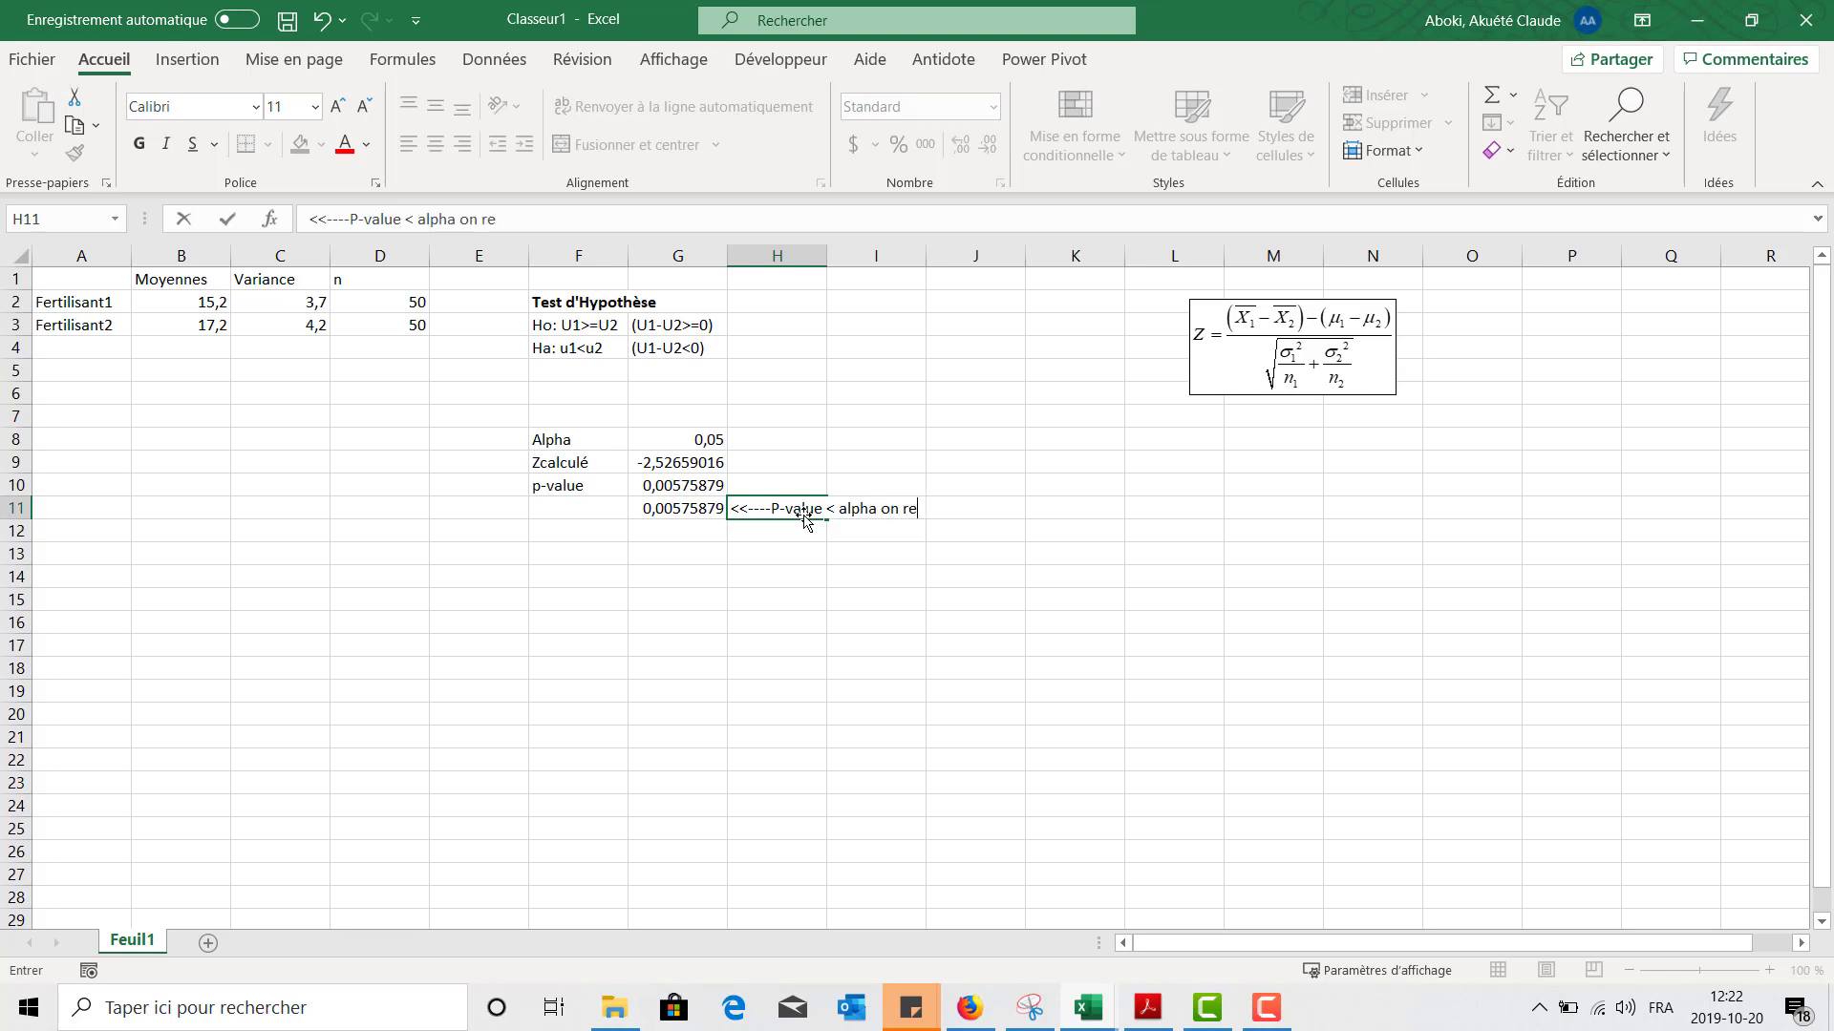
{"action": "type", "text": "jette l'hypot"}
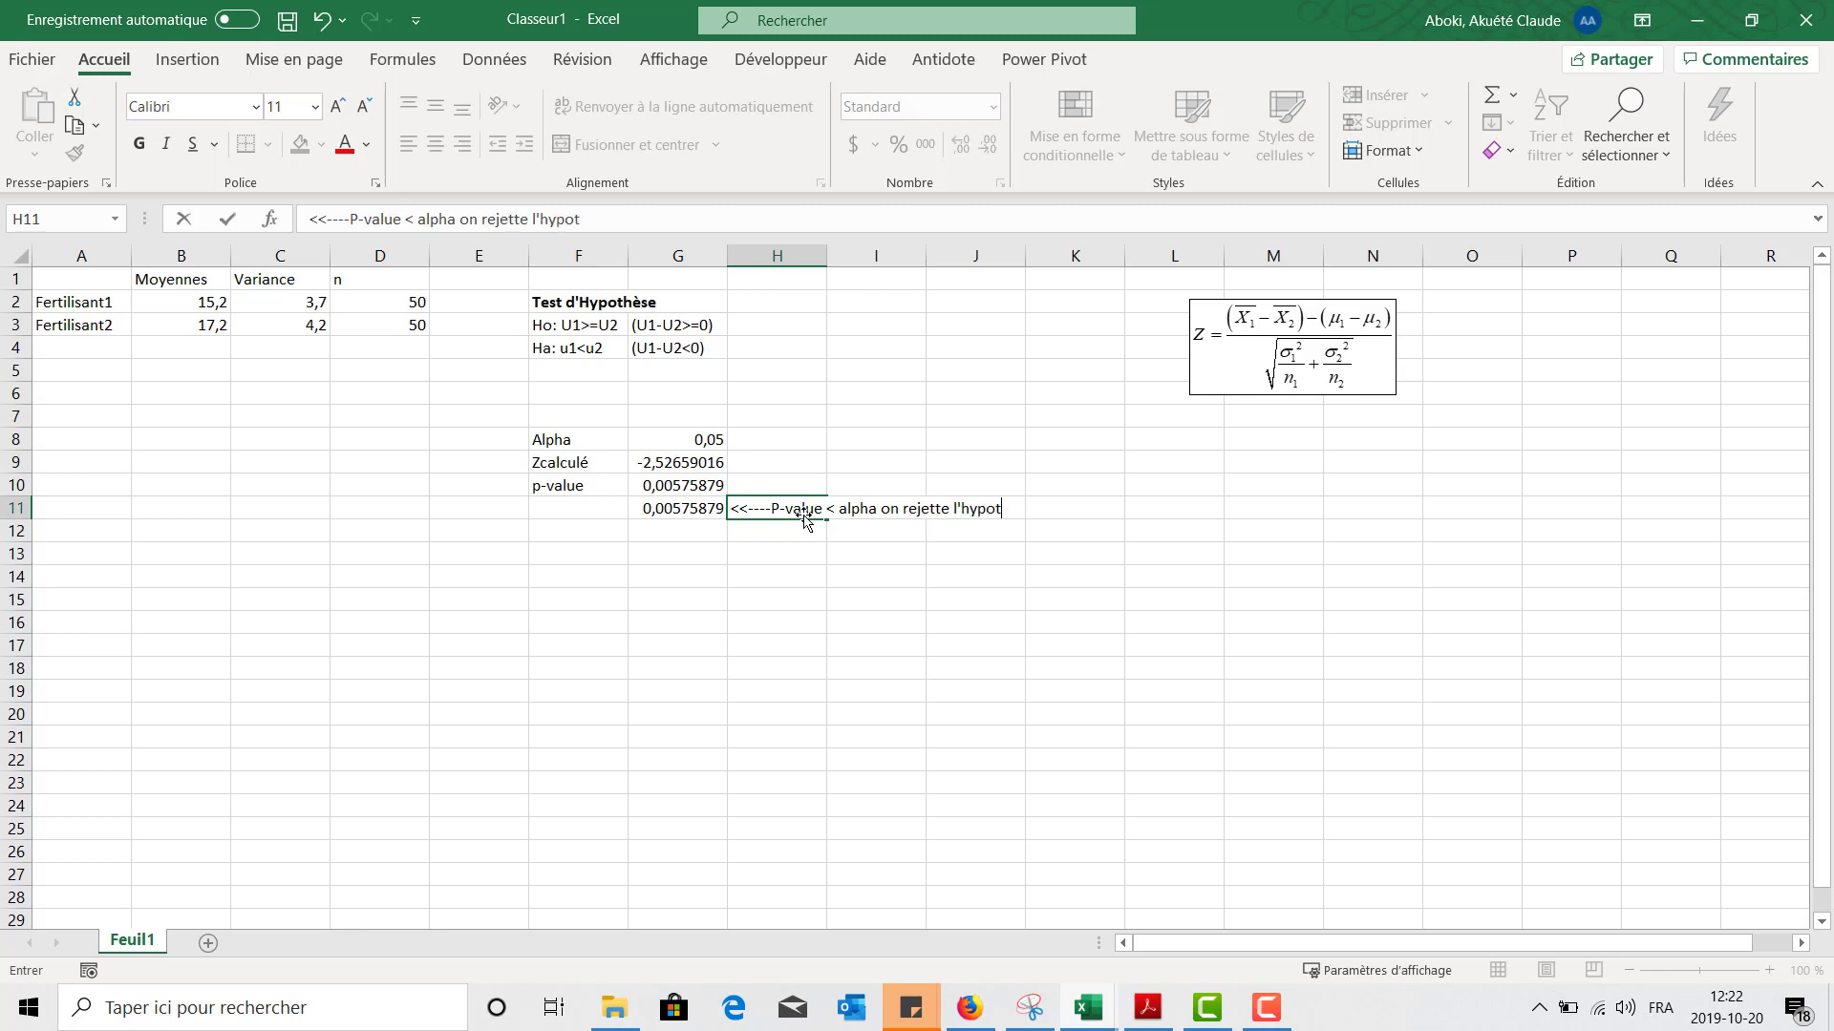
{"action": "type", "text": "hèse nulle"}
{"action": "key", "text": "Return"}
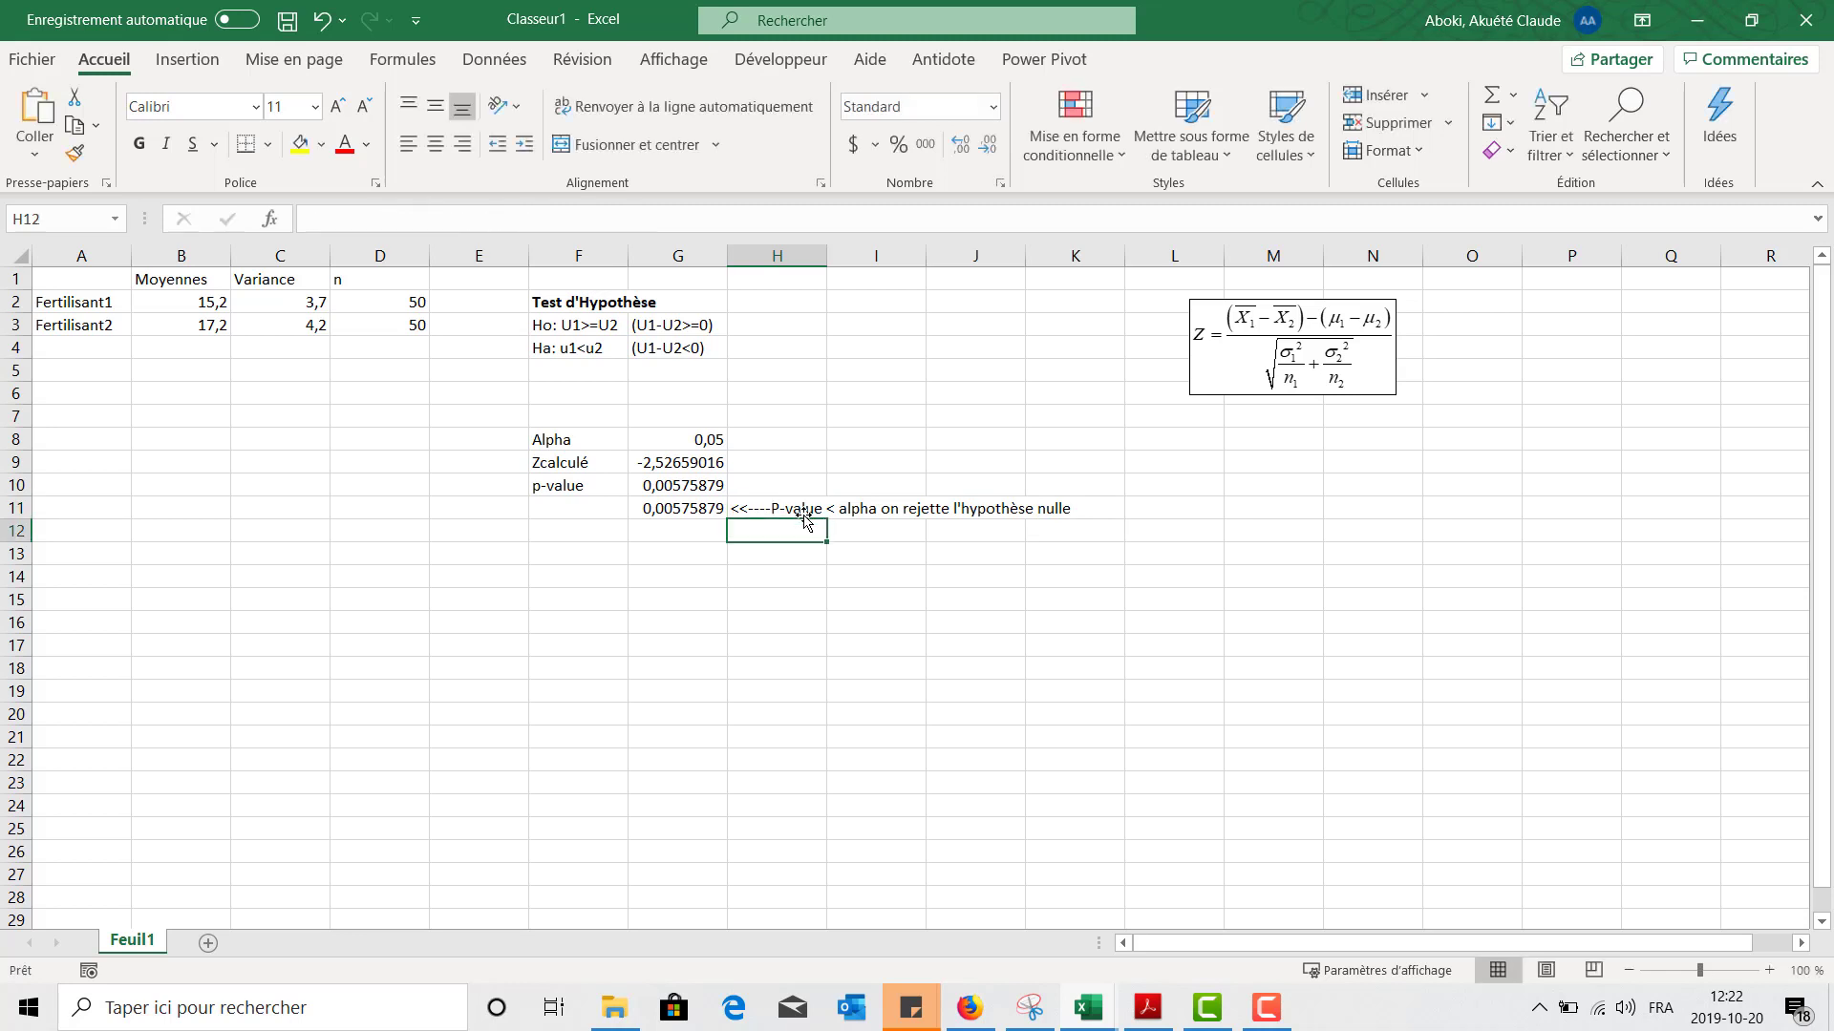
Enter the conclusion "Le fertilisant 2 est significativement meilleur au seuil de 95%" in H12.
{"action": "type", "text": "L"}
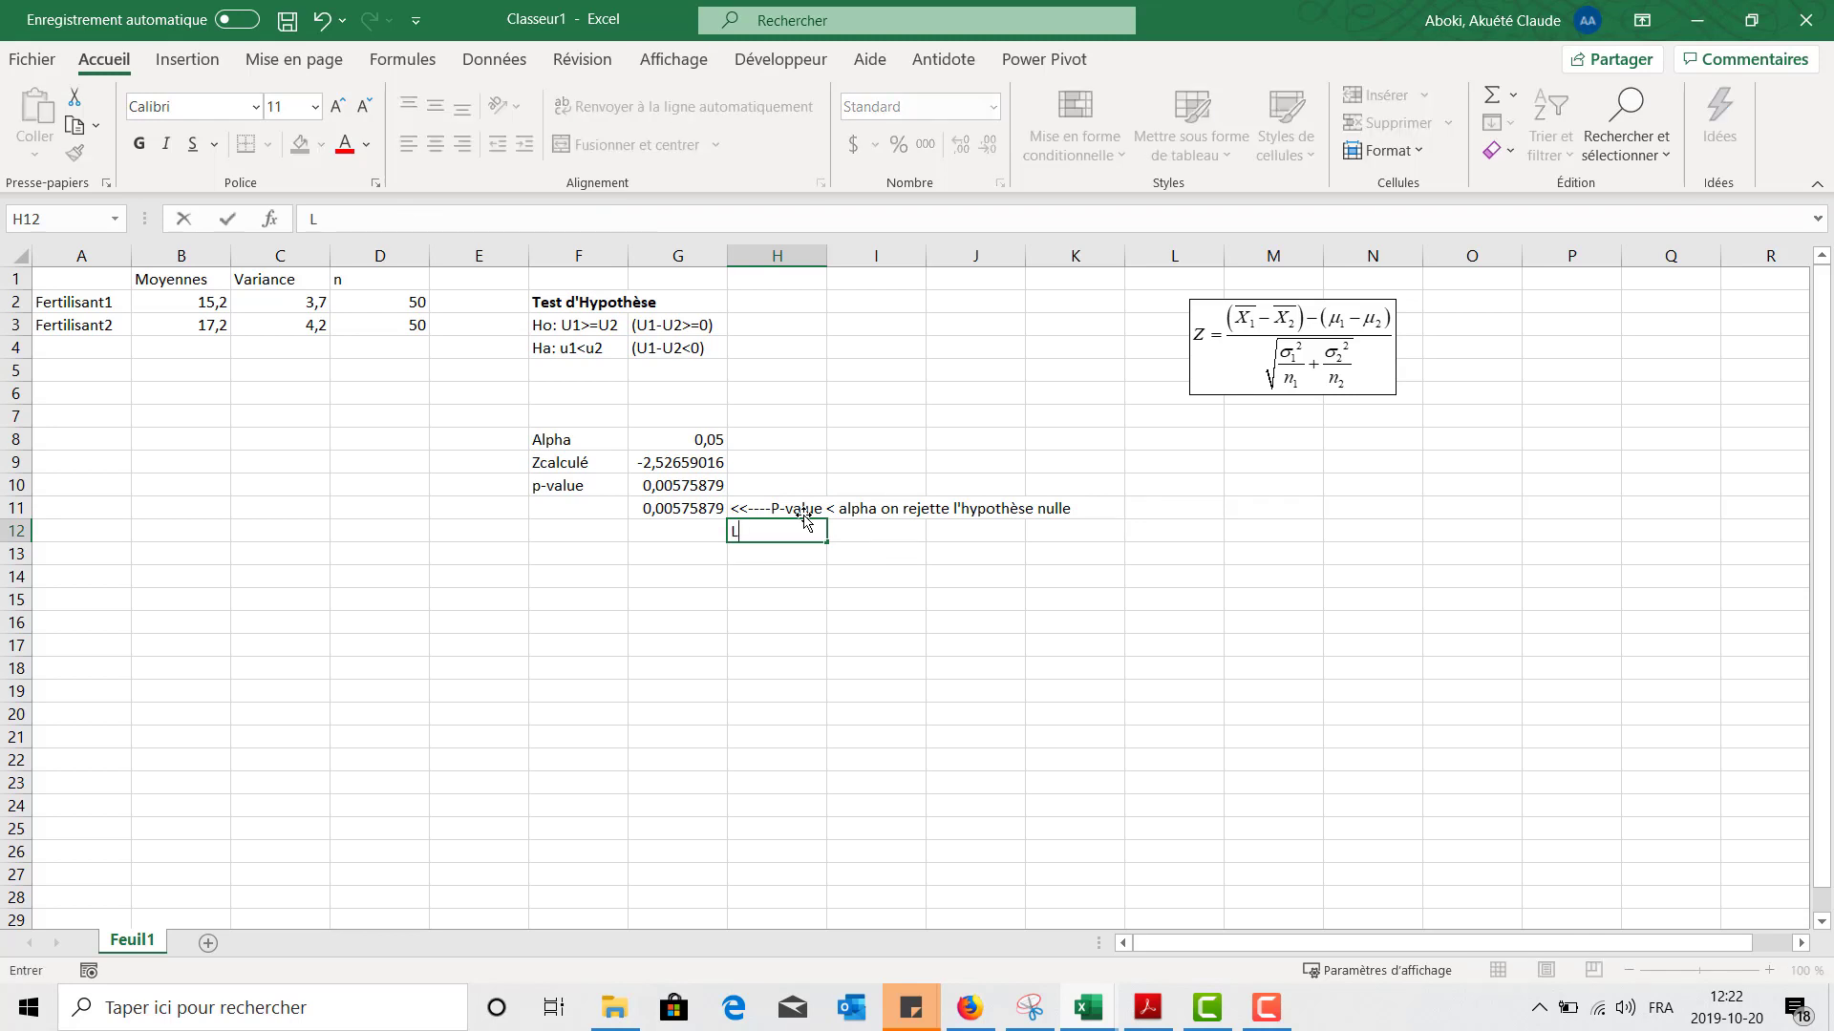
{"action": "type", "text": "e fertilisant 2"}
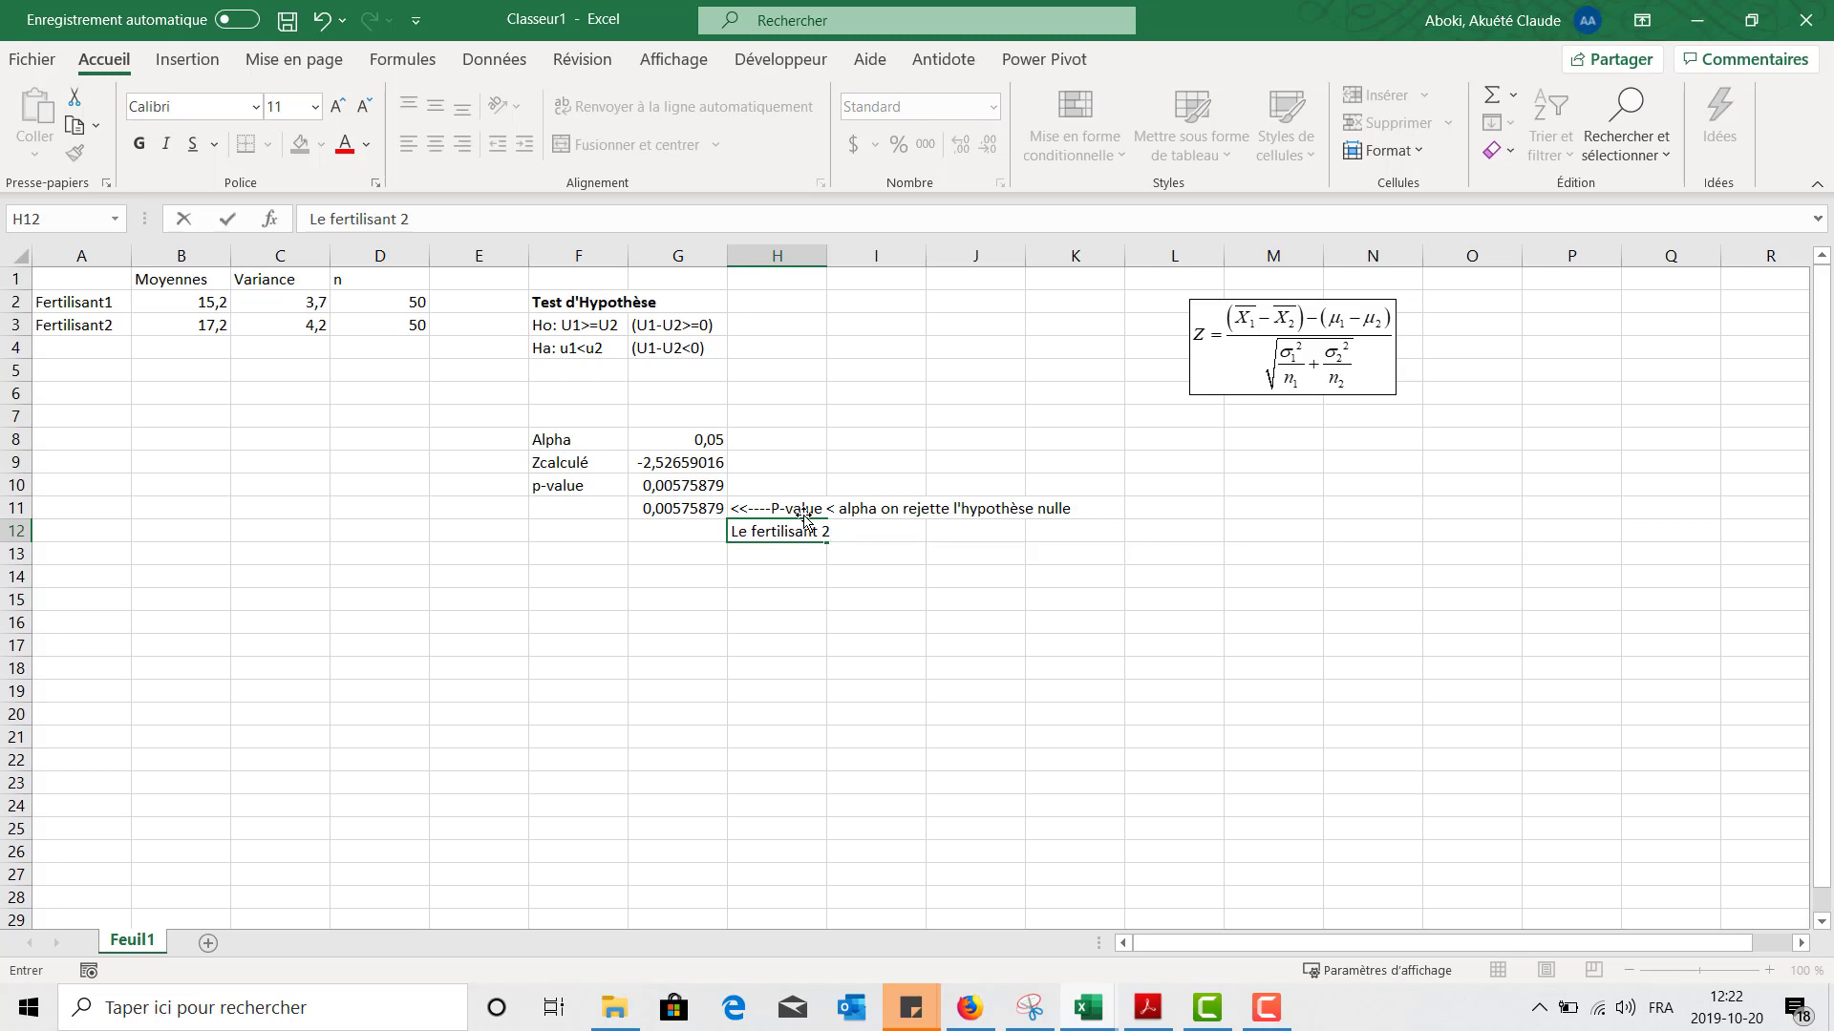
{"action": "type", "text": " est significativement"}
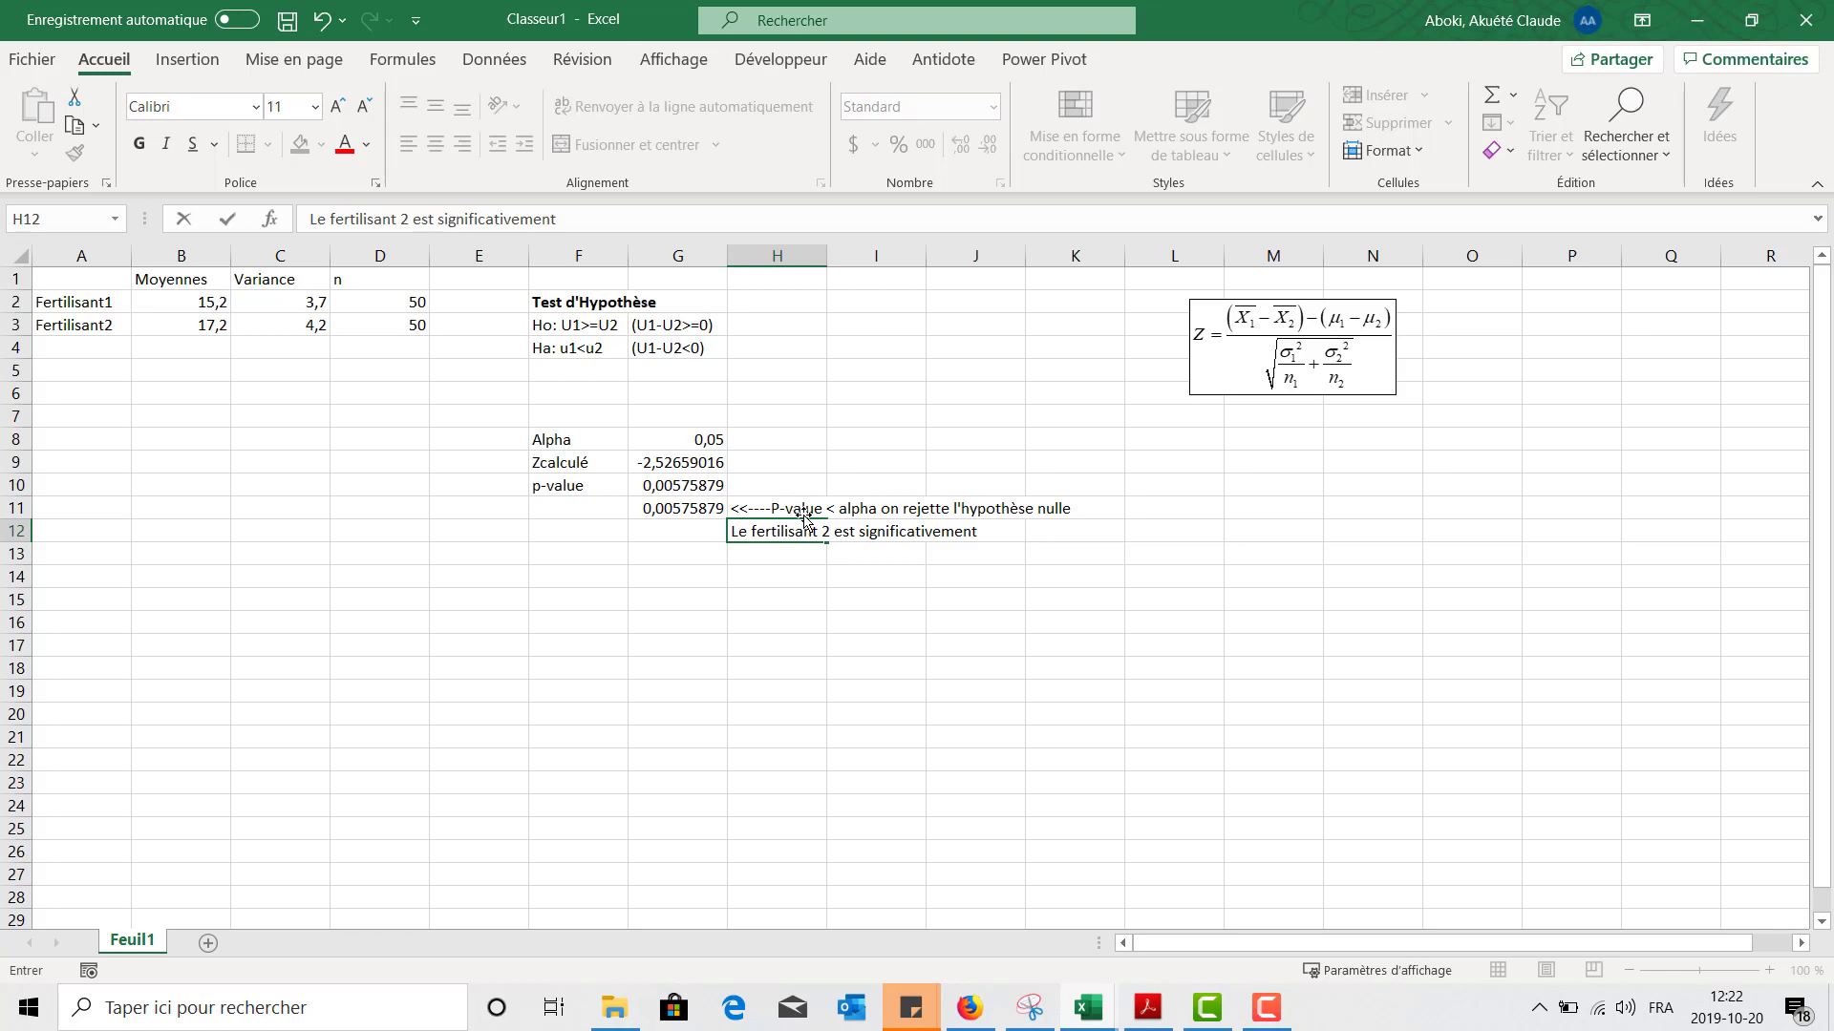
{"action": "type", "text": " meilleur au seuil d"}
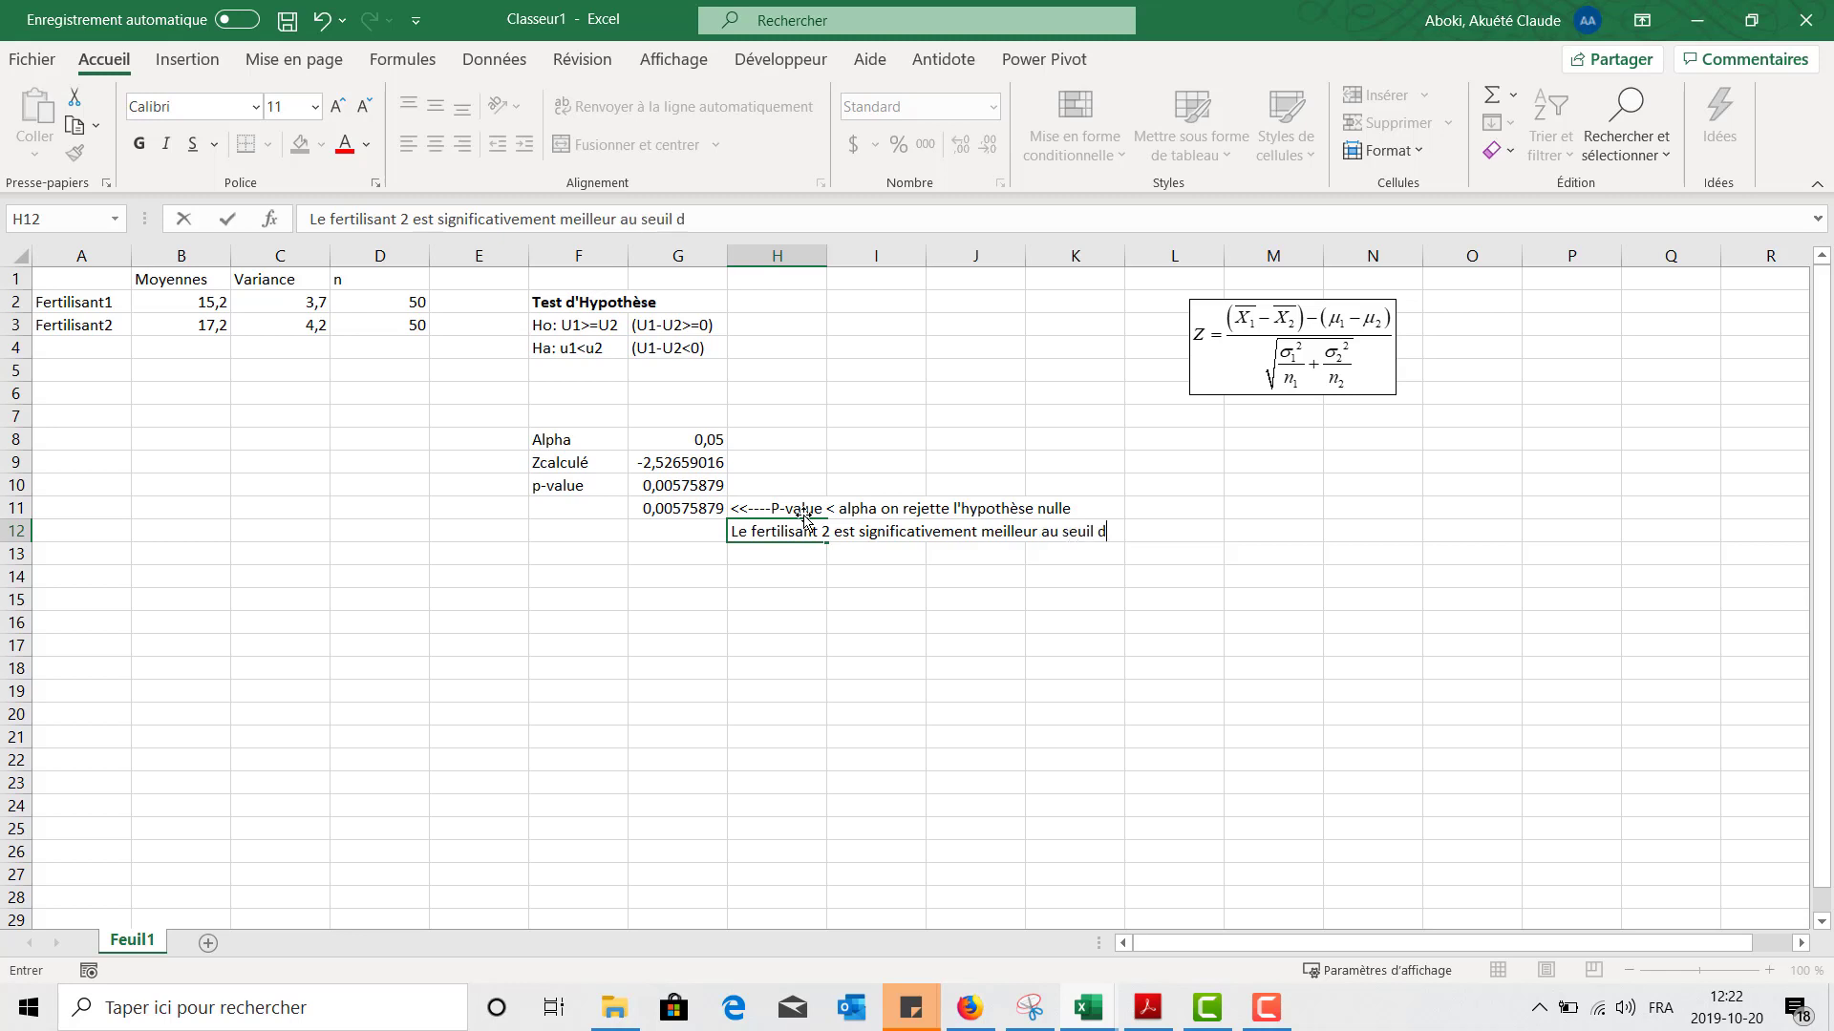
{"action": "type", "text": "e 95%"}
{"action": "key", "text": "Return"}
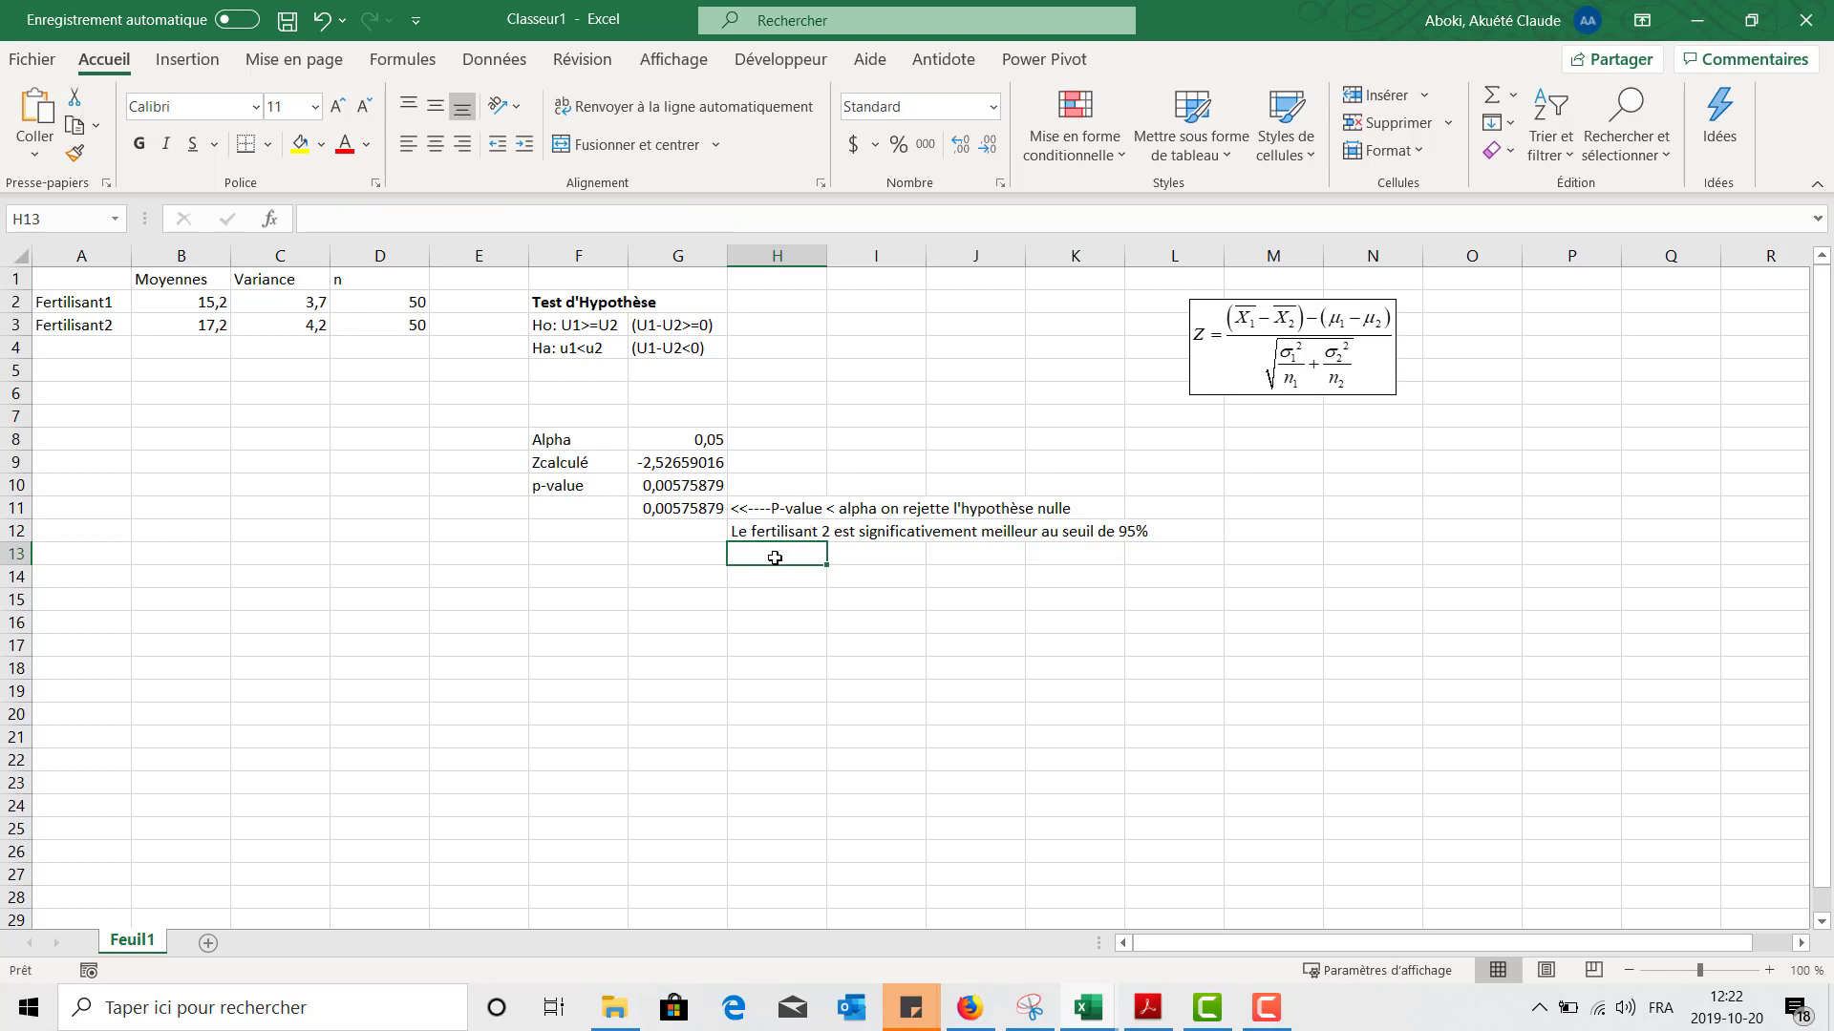
Make the conclusion text in H12 bold.
{"action": "left_click", "coordinate": [781, 528]}
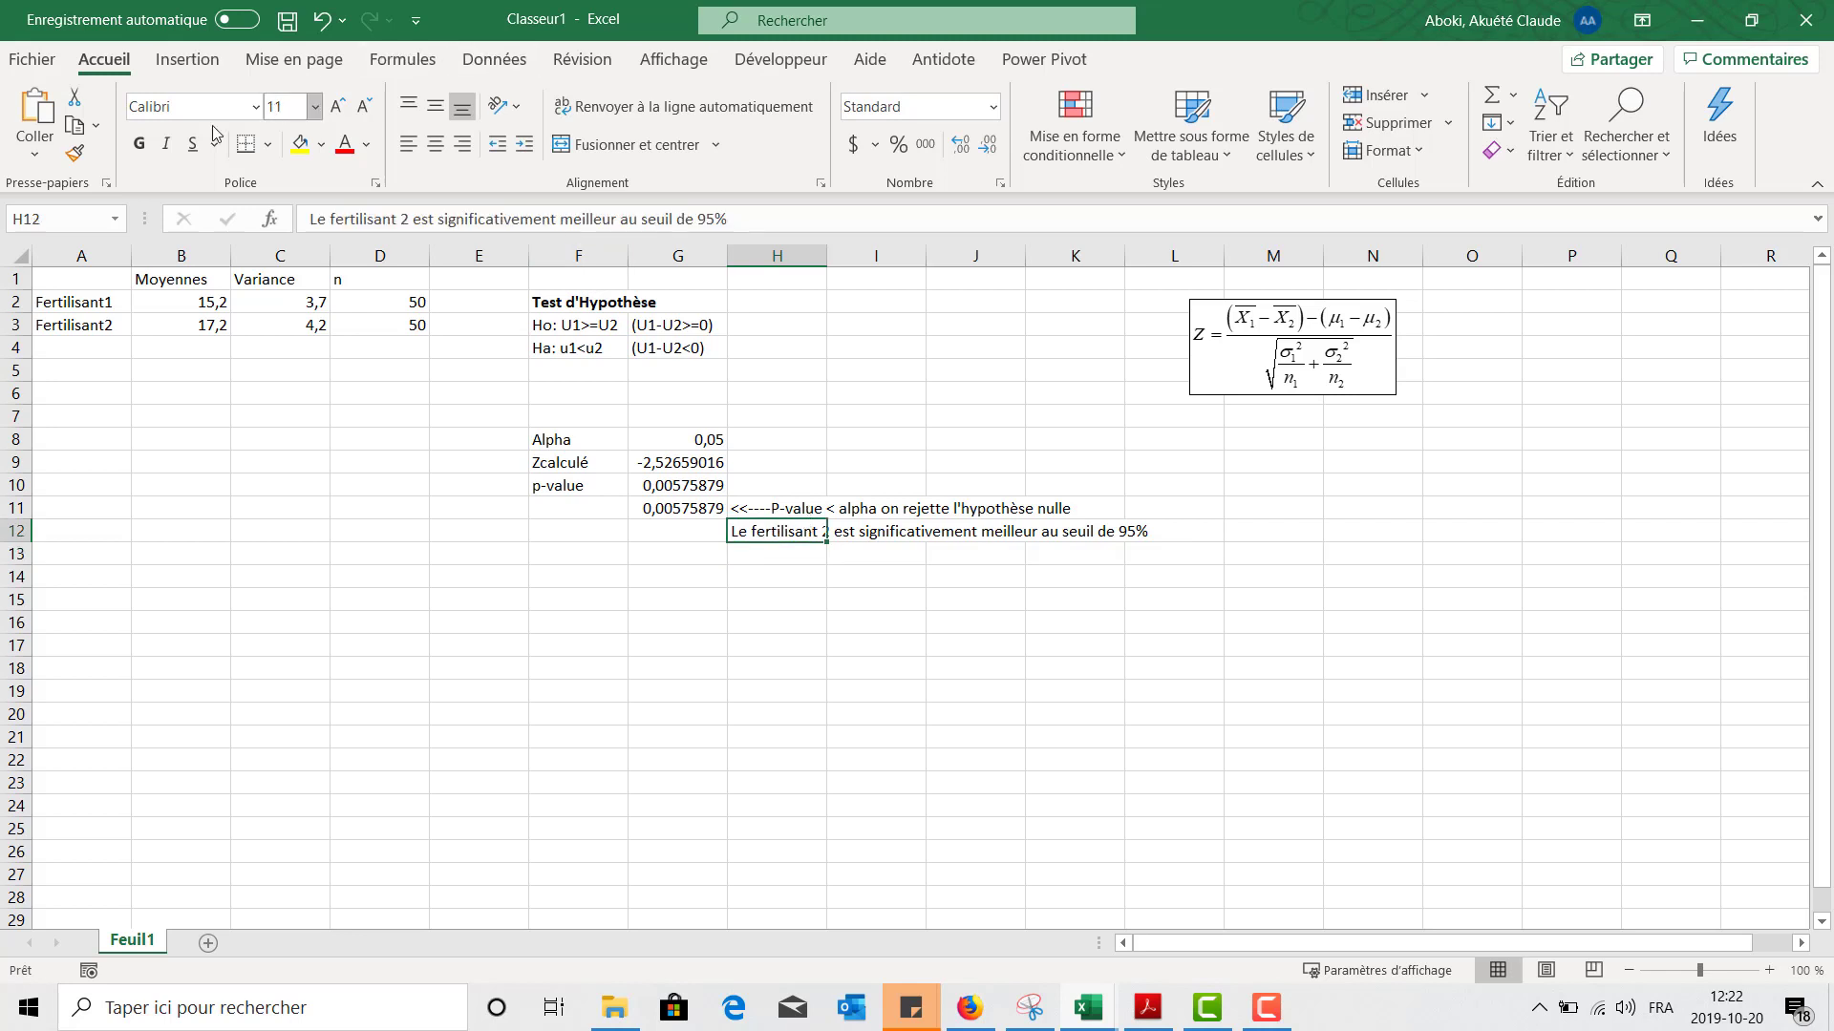
{"action": "left_click", "coordinate": [140, 143]}
{"action": "left_click", "coordinate": [1236, 639]}
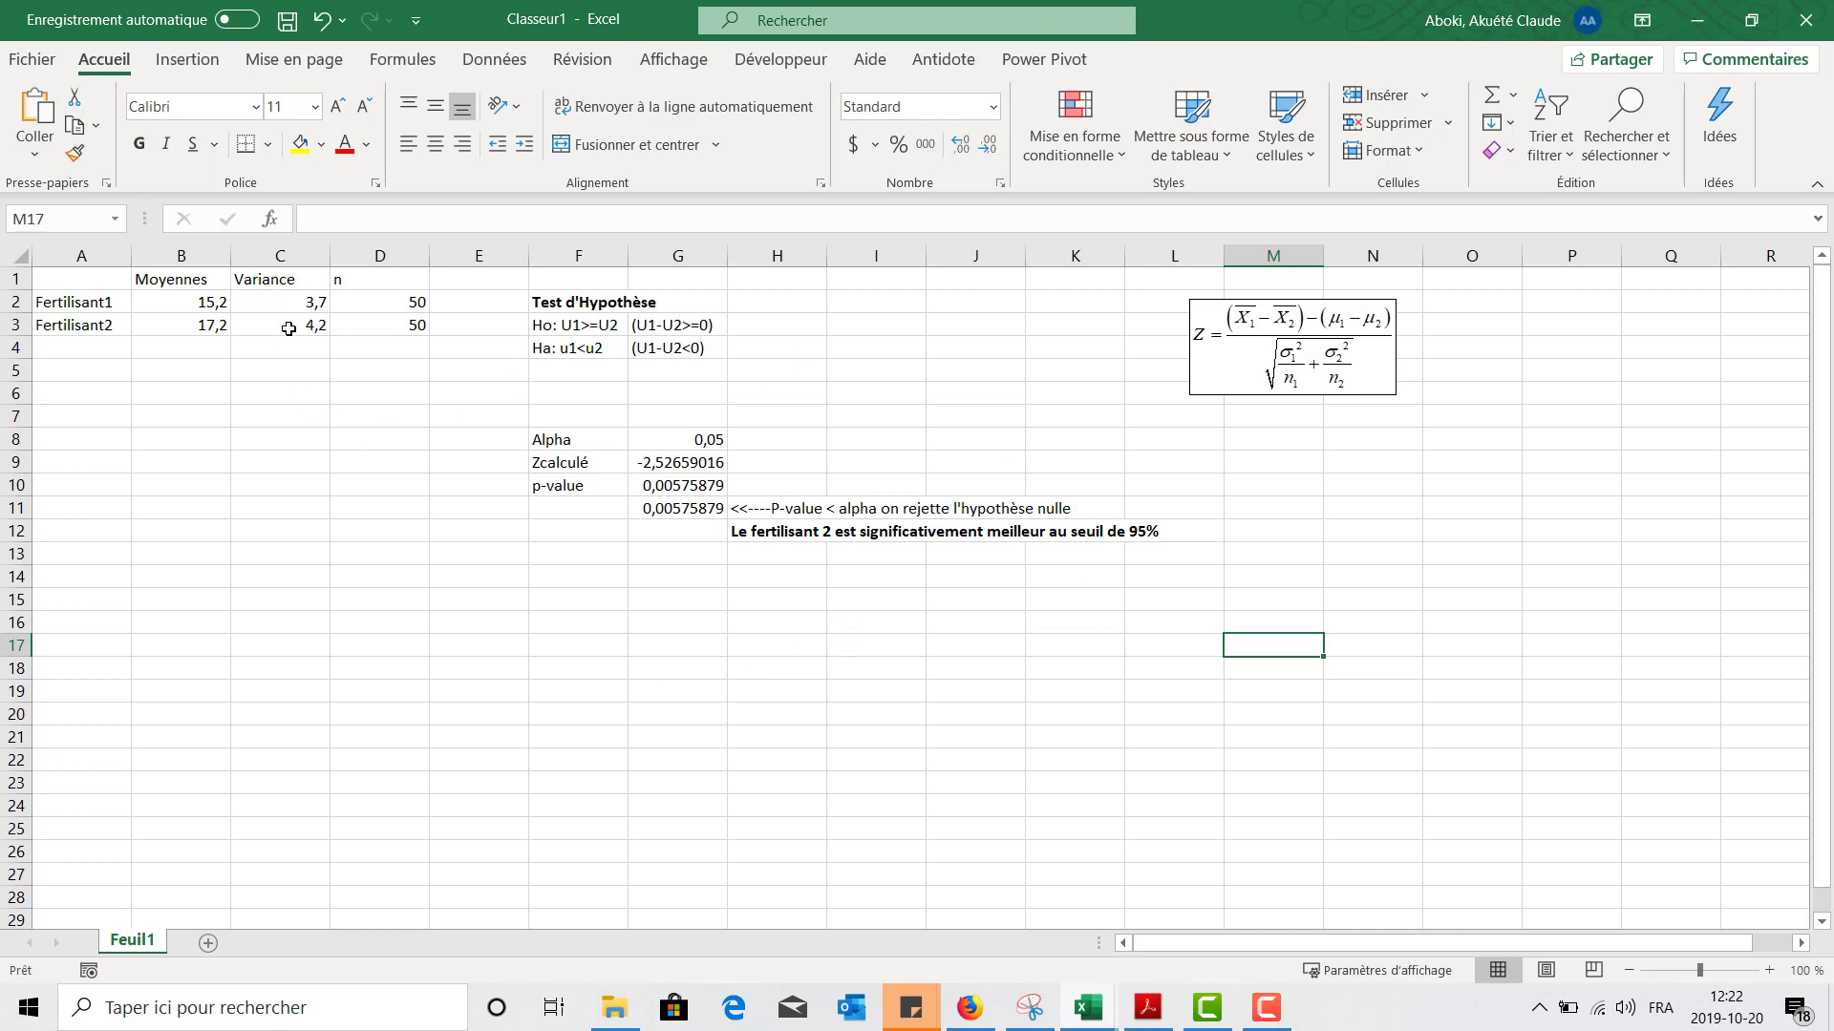
{"action": "left_click", "coordinate": [595, 327]}
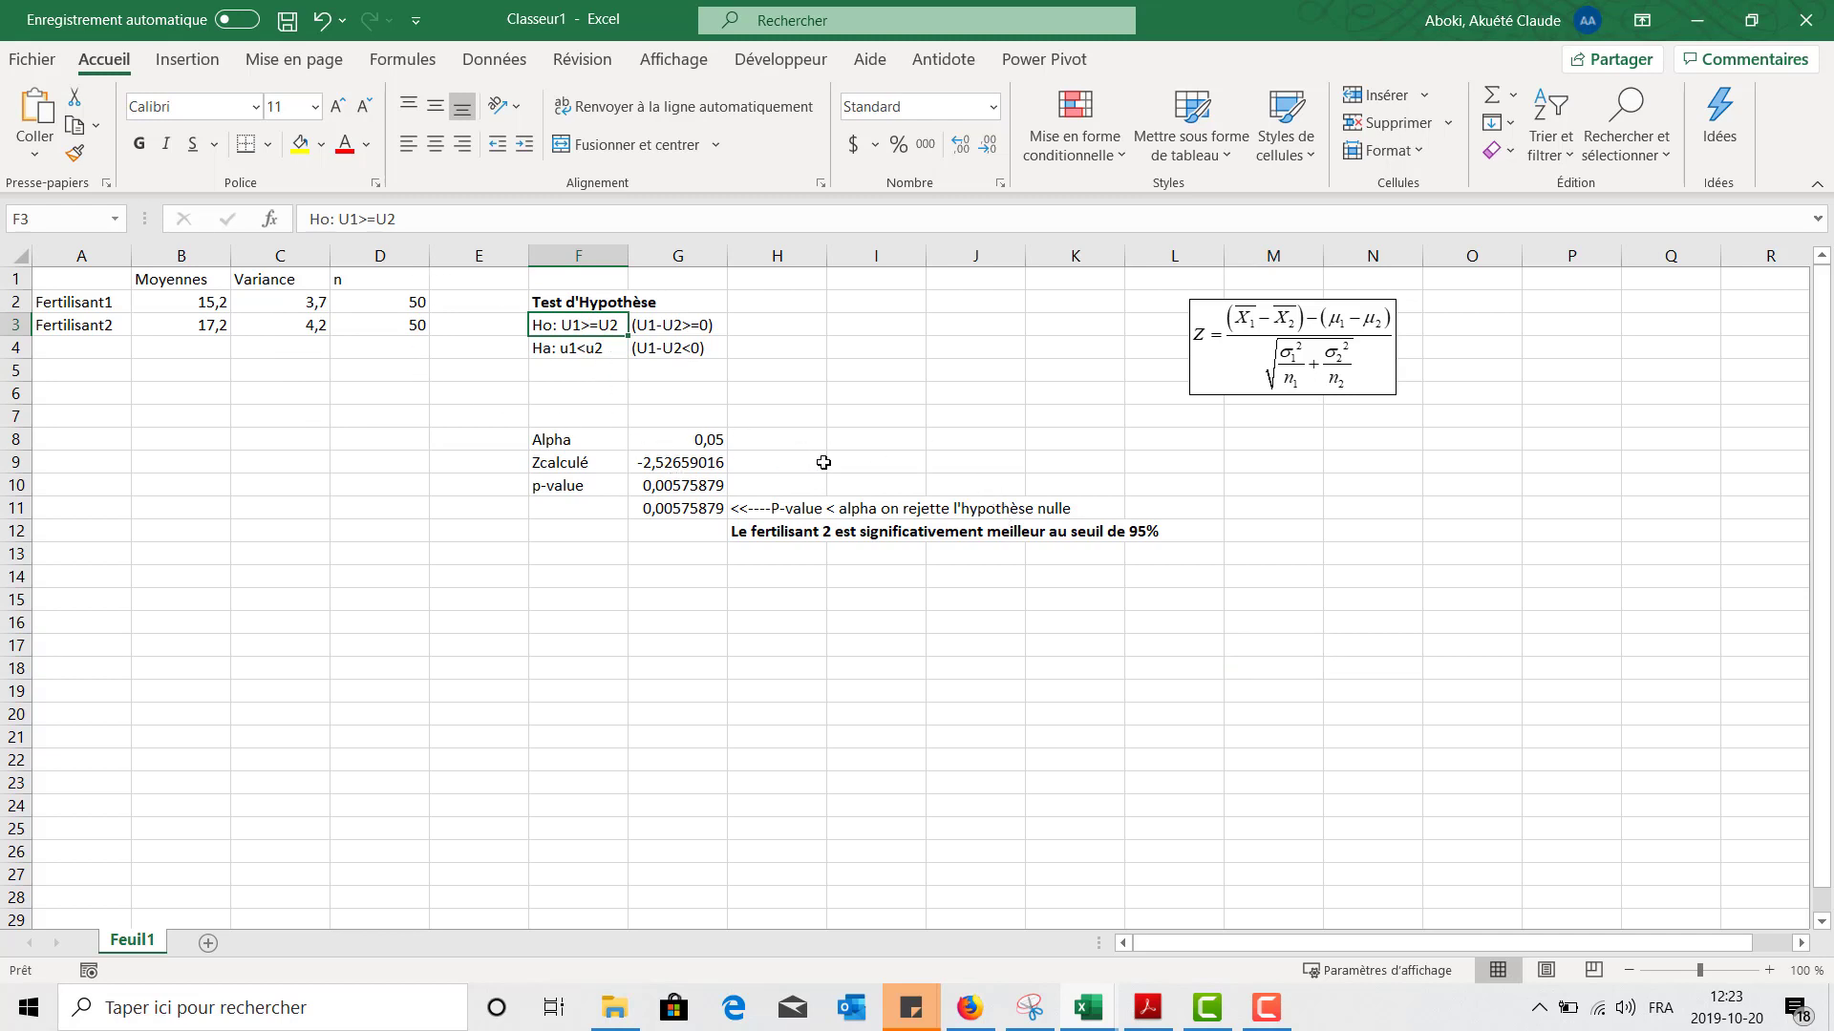
{"action": "left_click", "coordinate": [853, 438]}
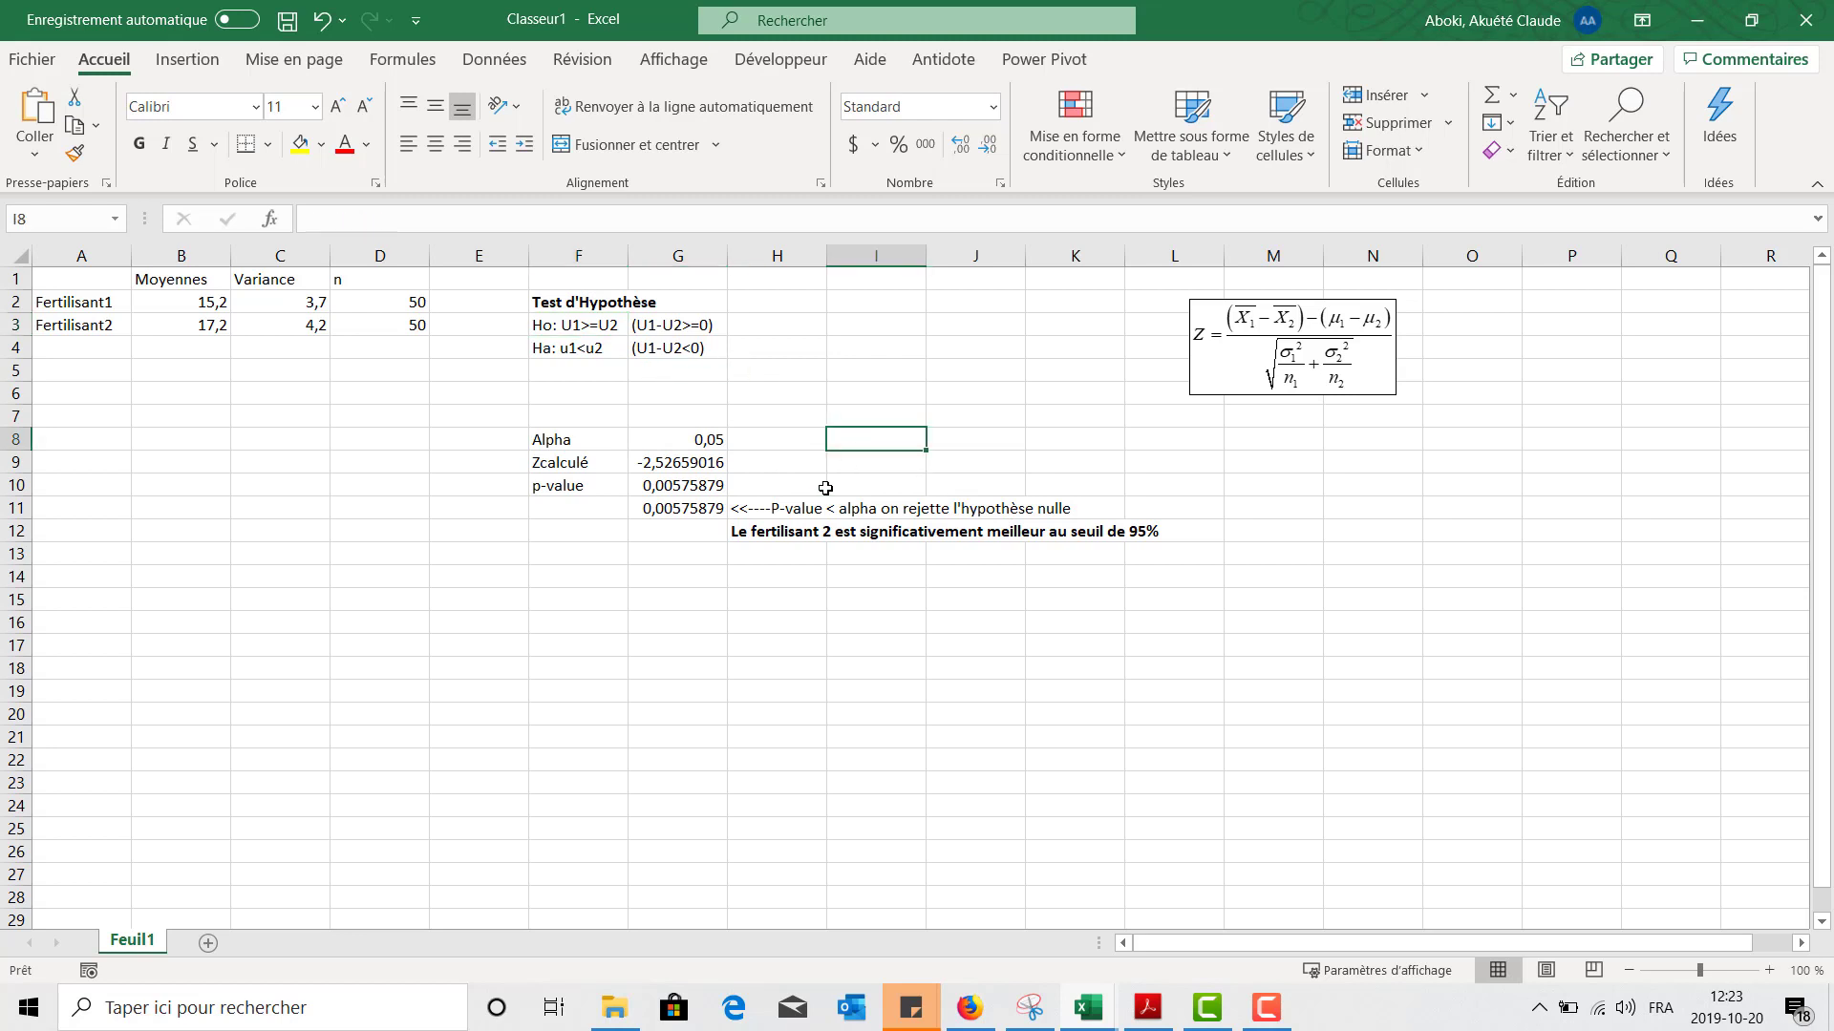
{"action": "left_click", "coordinate": [718, 617]}
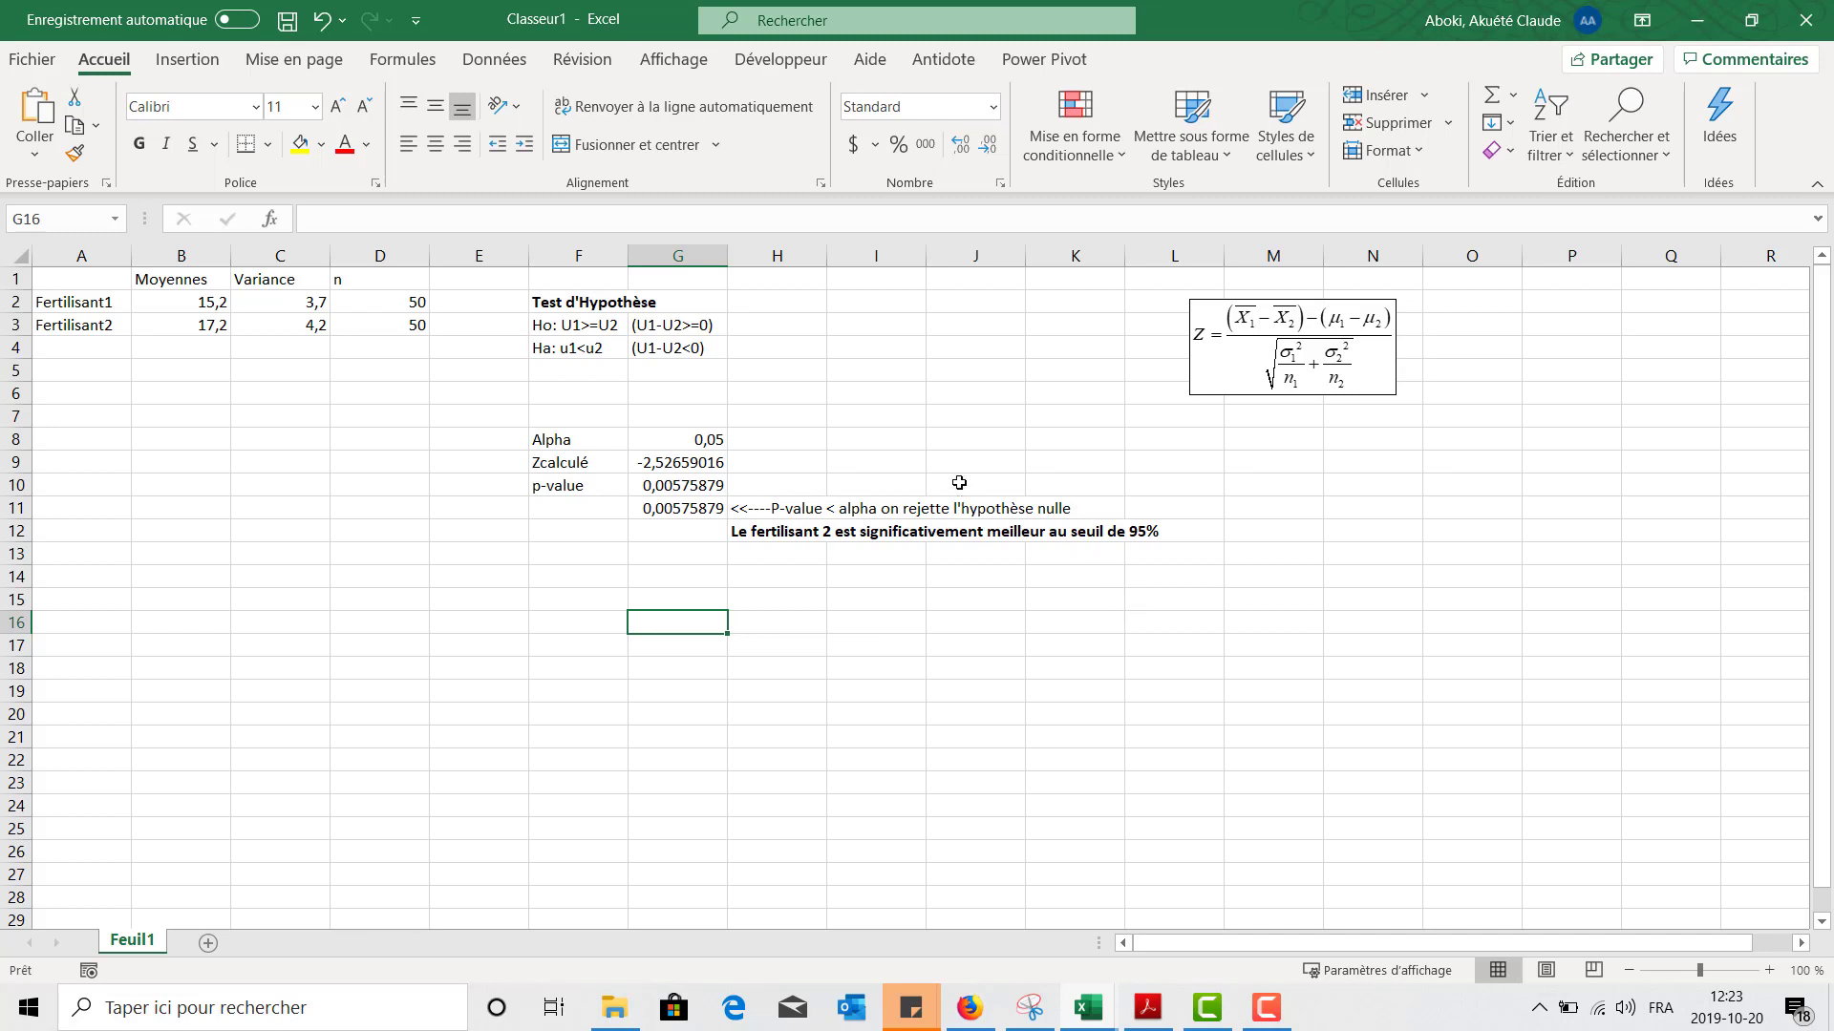
{"action": "left_click", "coordinate": [939, 439]}
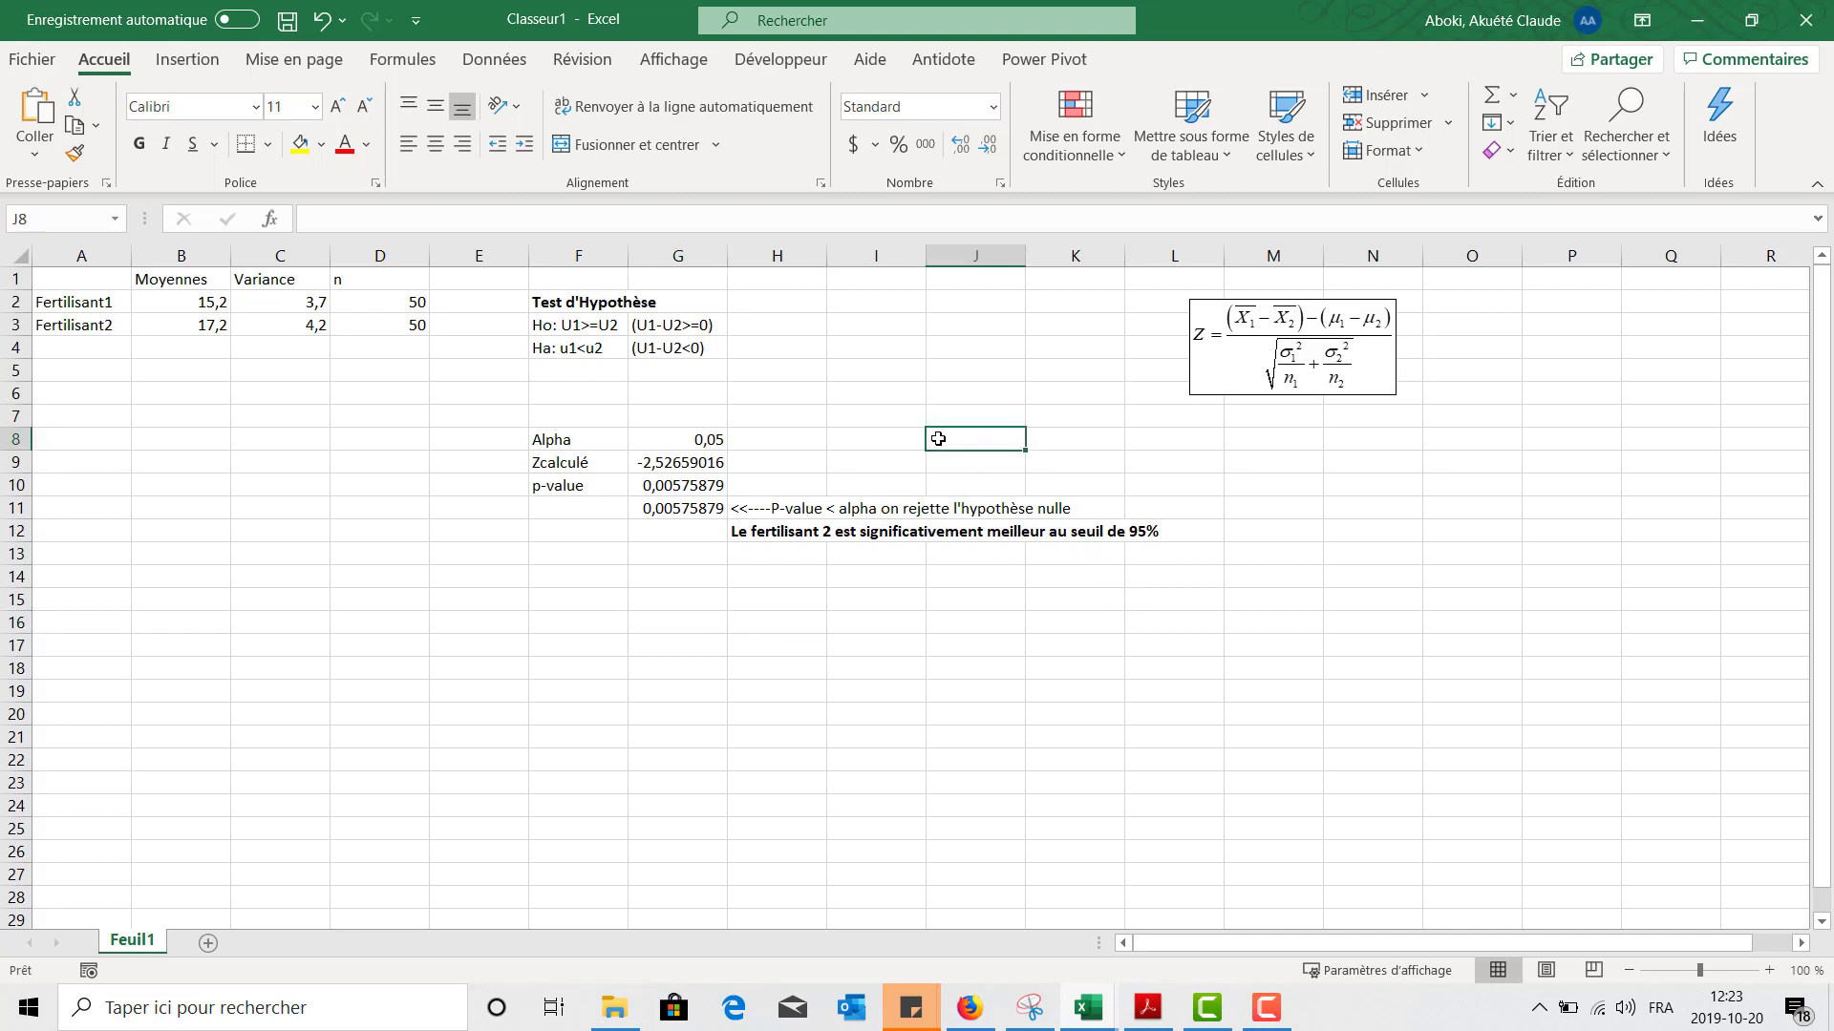
{"action": "left_click", "coordinate": [916, 560]}
{"action": "left_click", "coordinate": [771, 553]}
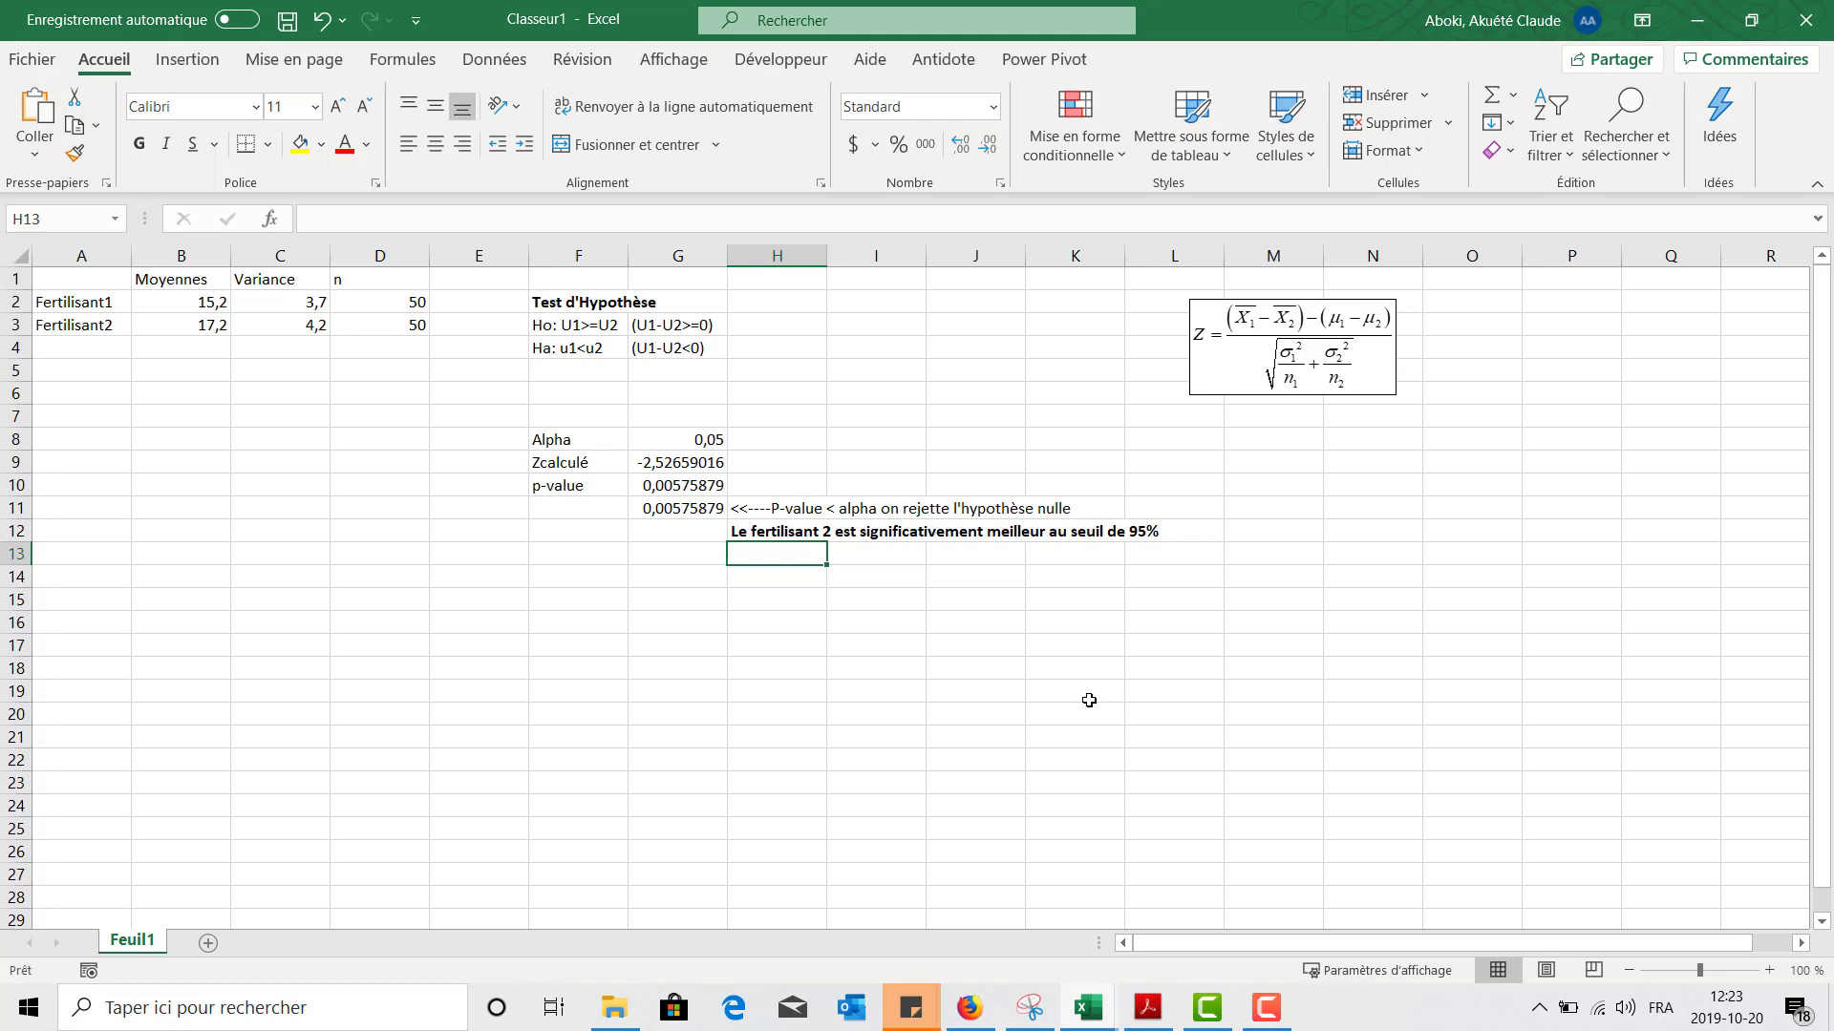
{"action": "left_click", "coordinate": [1265, 1006]}
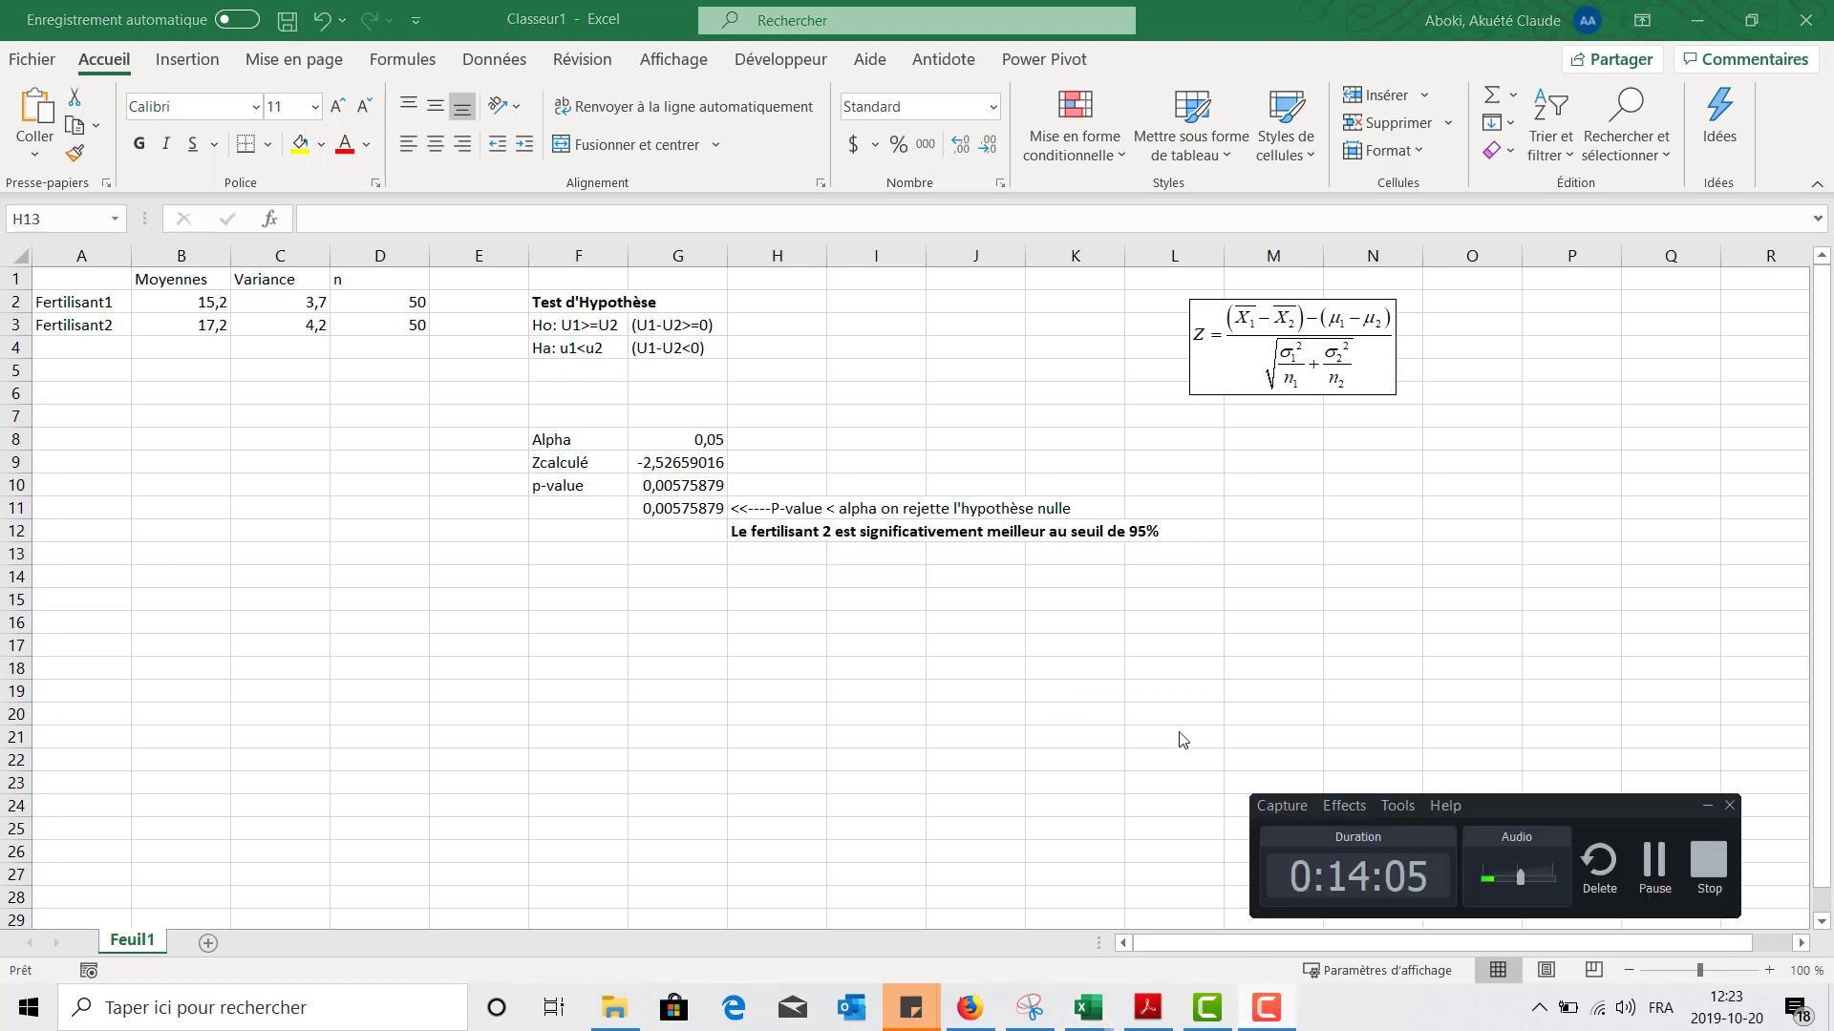
{"action": "key", "text": "alt+Tab"}
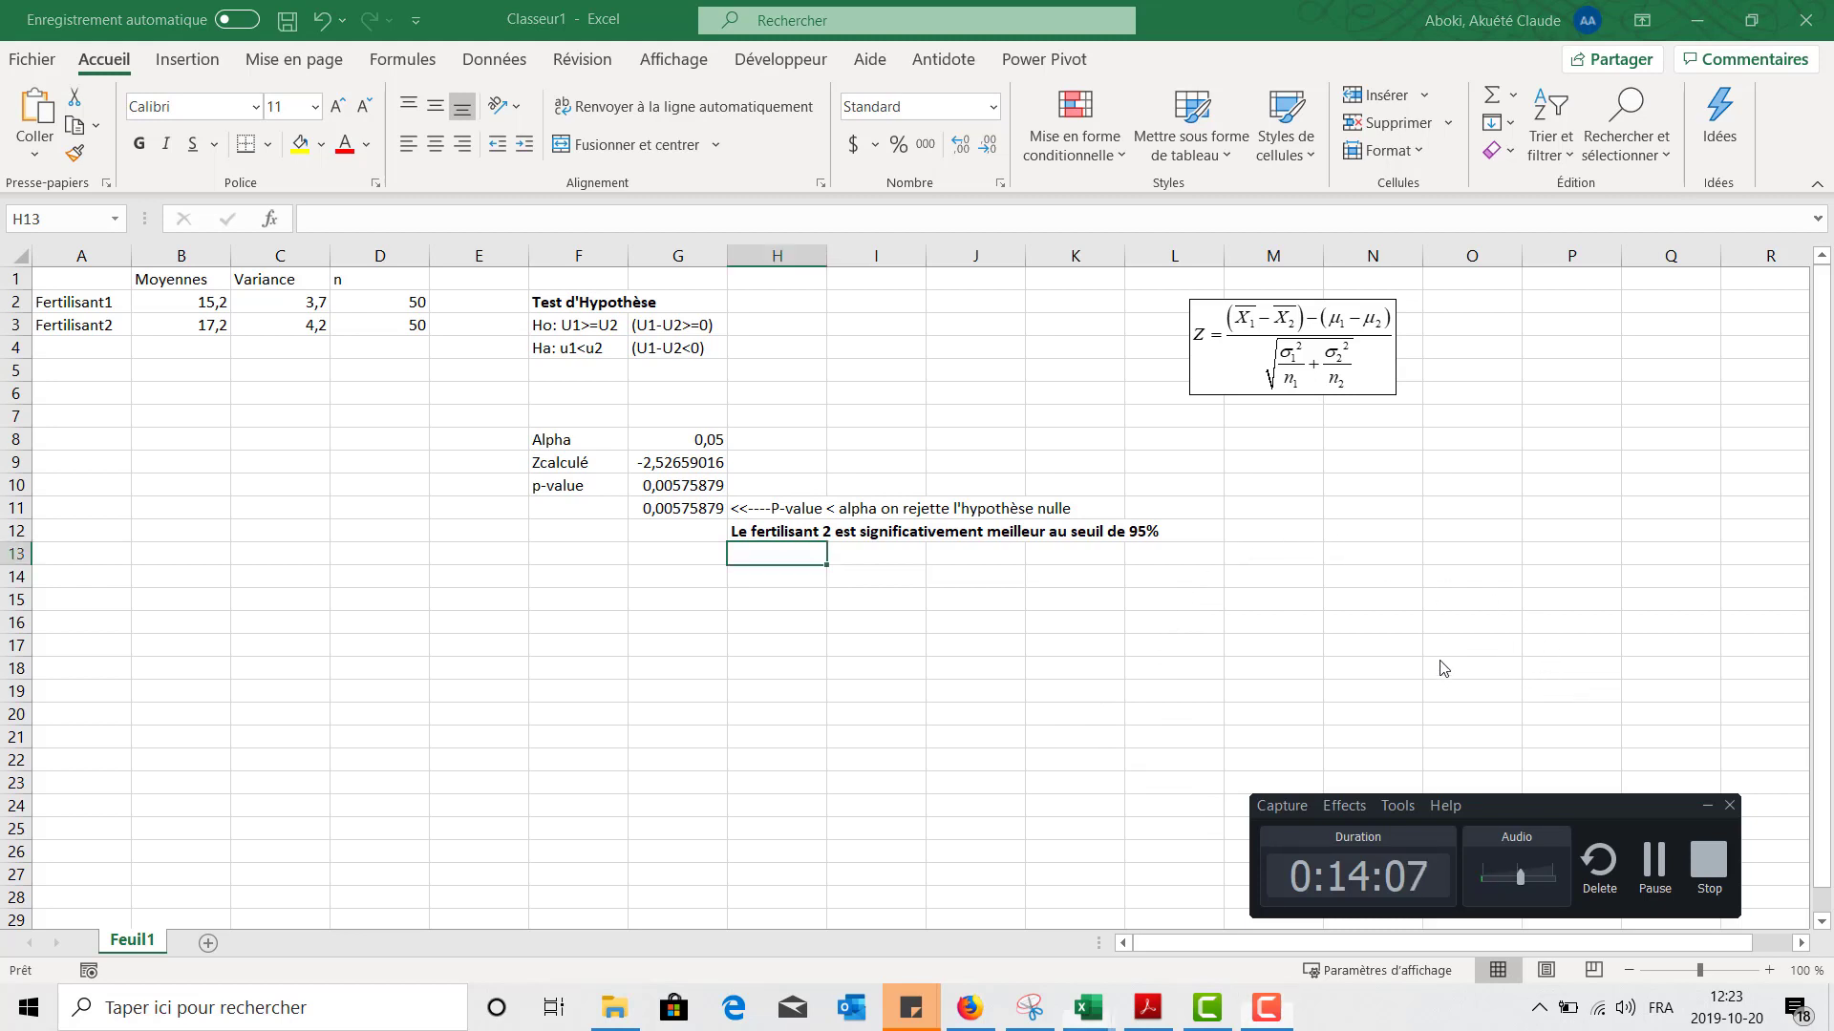
{"action": "left_click", "coordinate": [1284, 1007]}
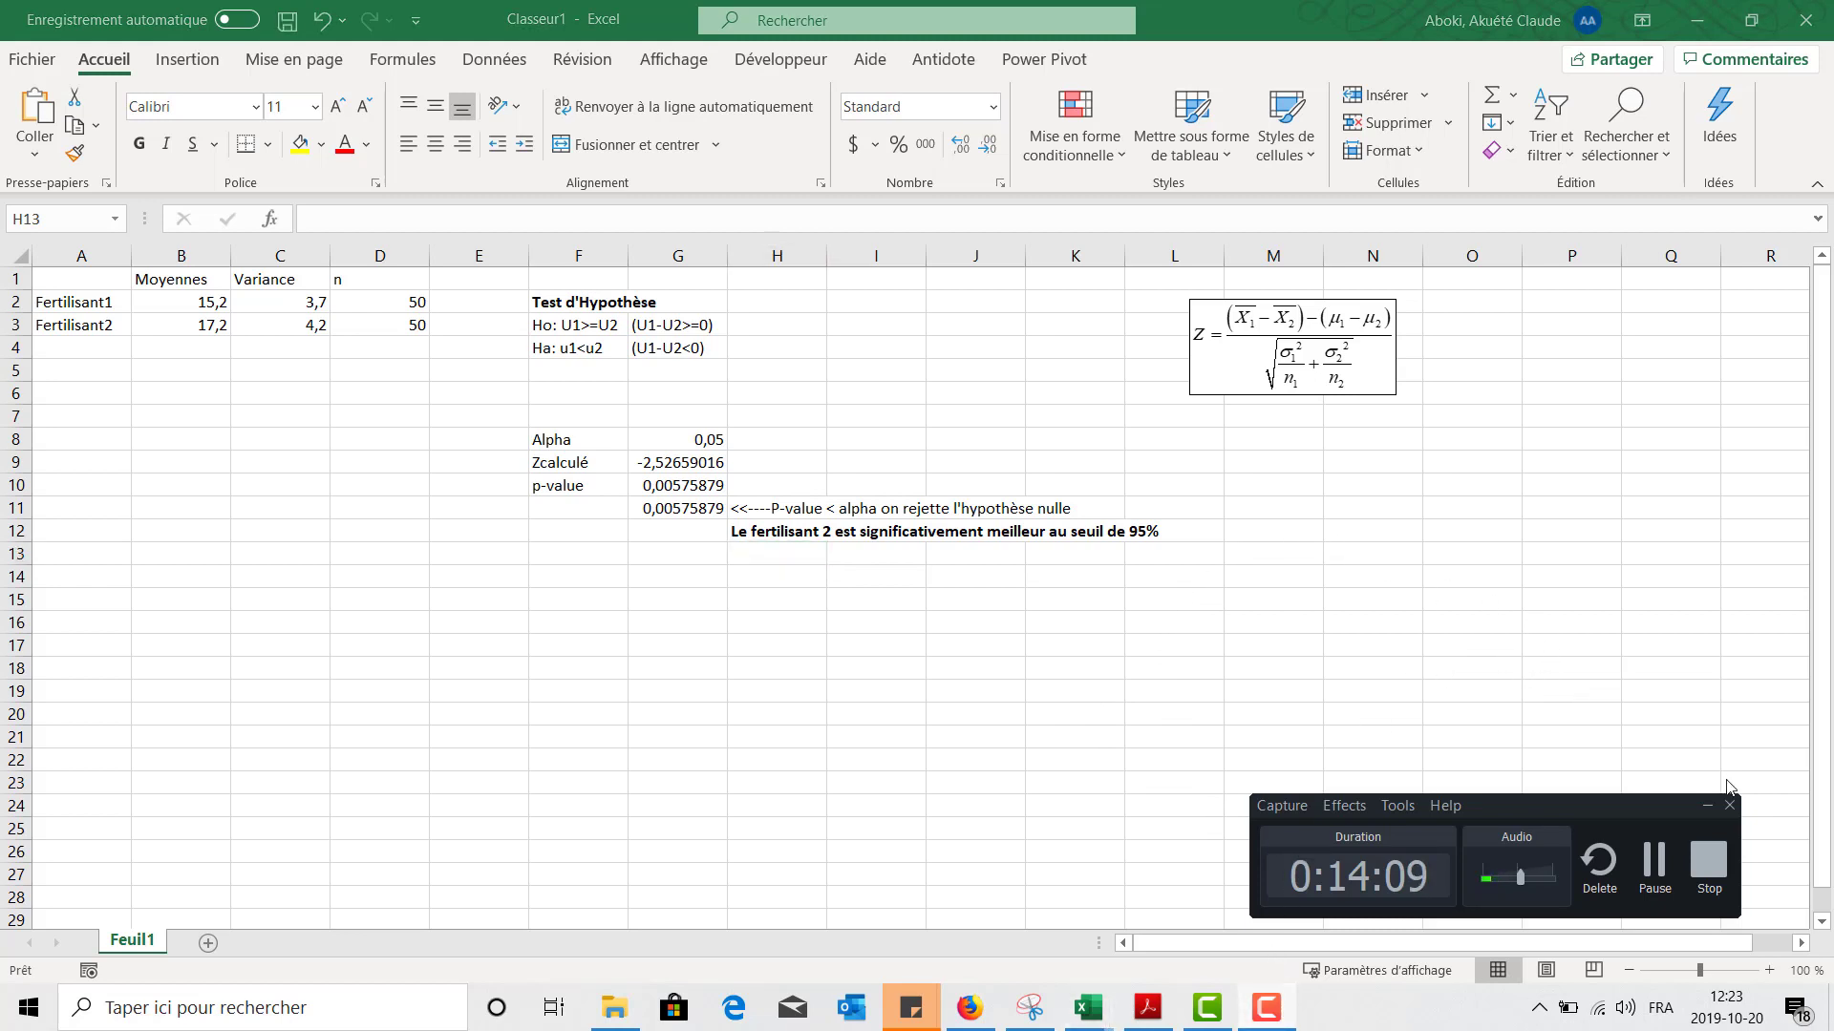
{"action": "left_click", "coordinate": [1705, 807]}
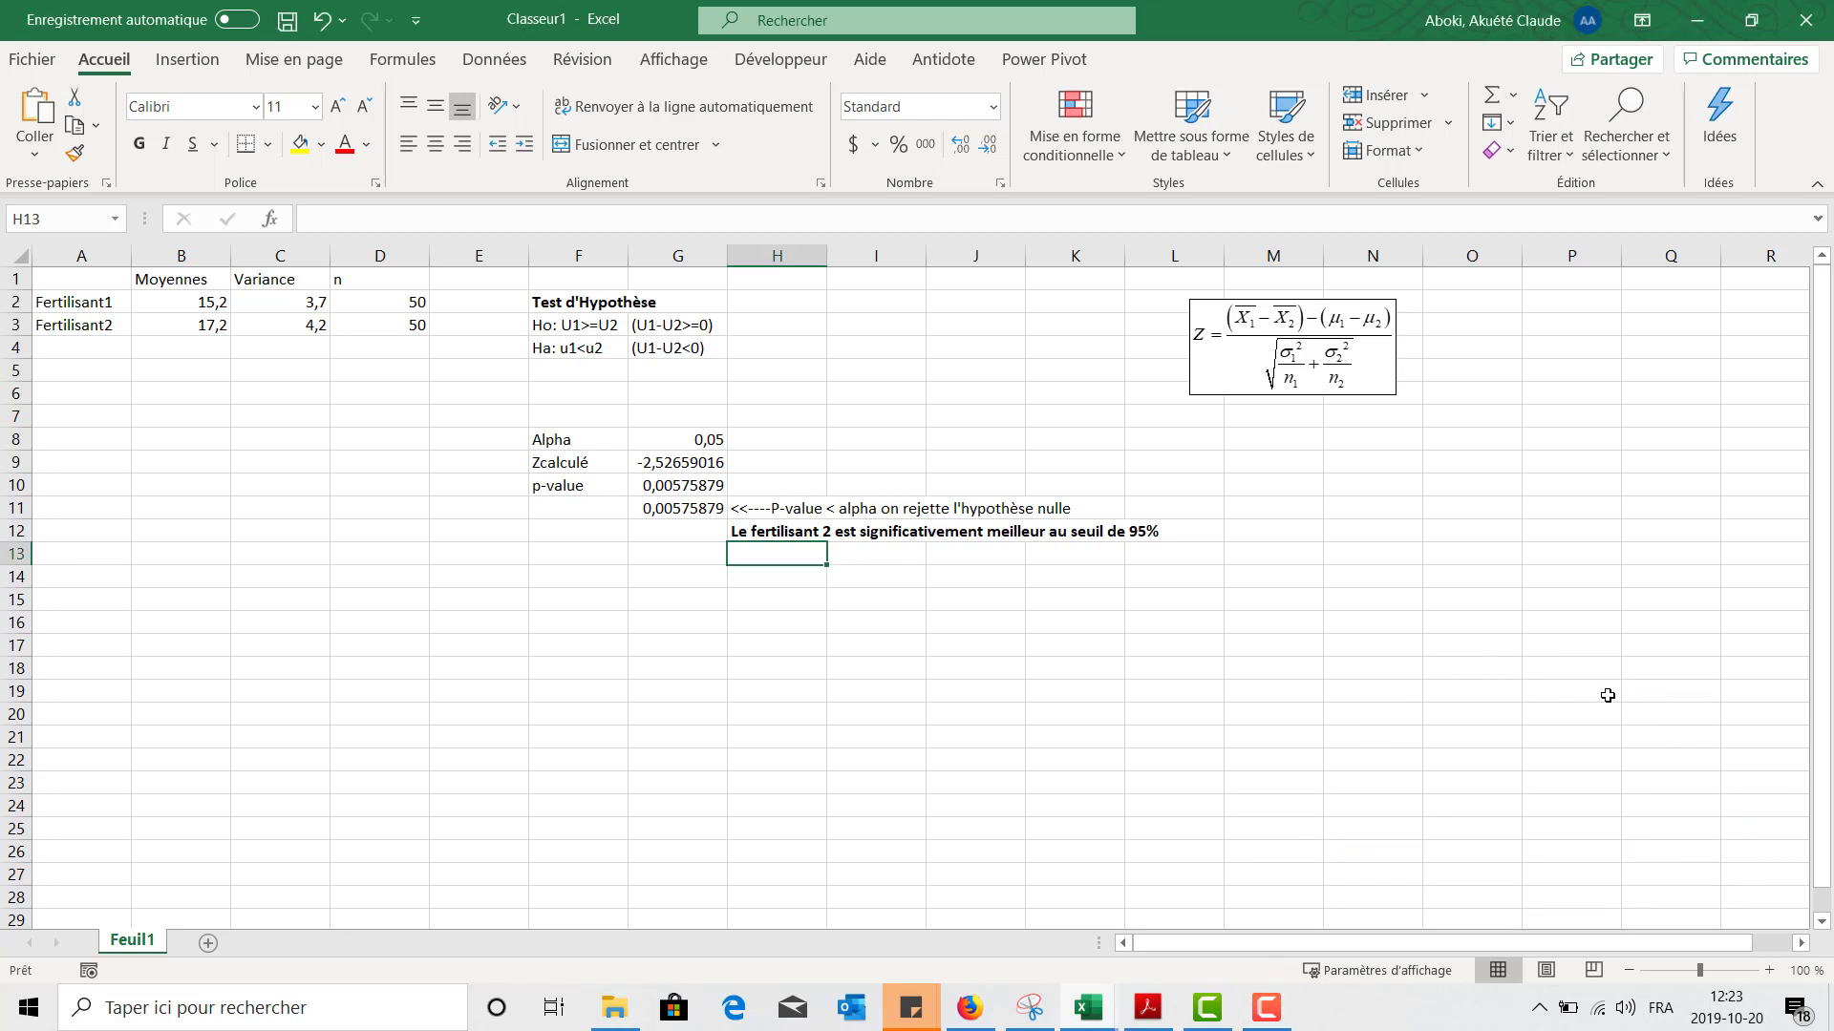